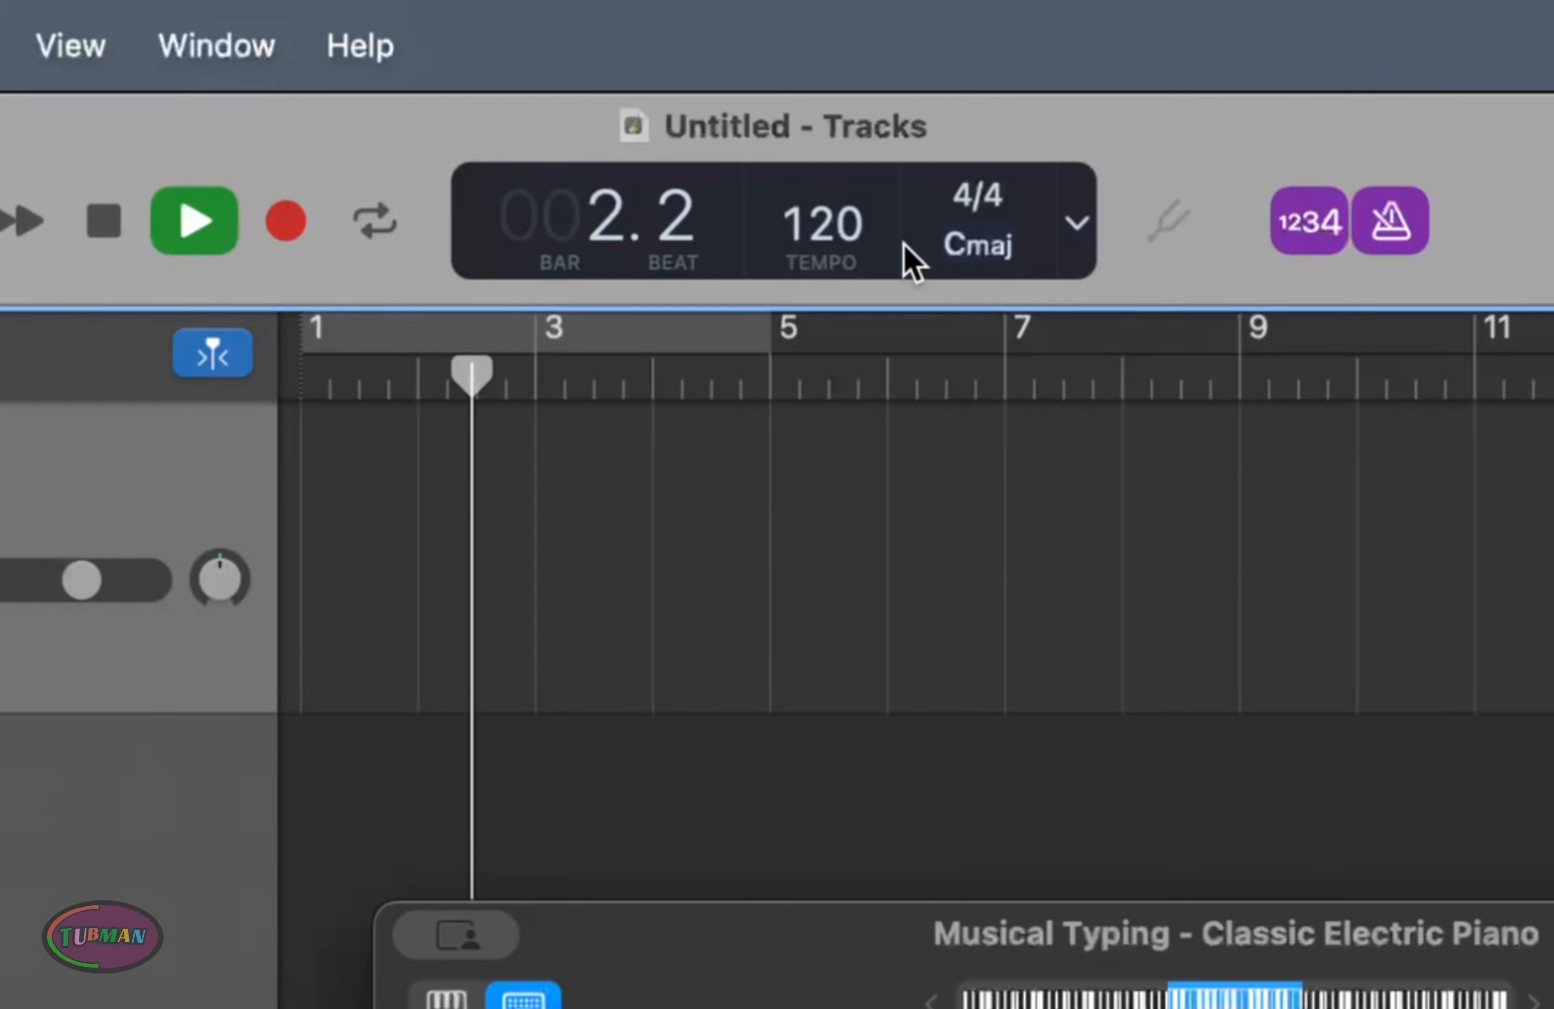
Lower the project tempo to 100 BPM and move the Musical Typing window clear of the track
{"action": "left_click_drag", "start_coordinate": [800, 96], "coordinate": [801, 124]}
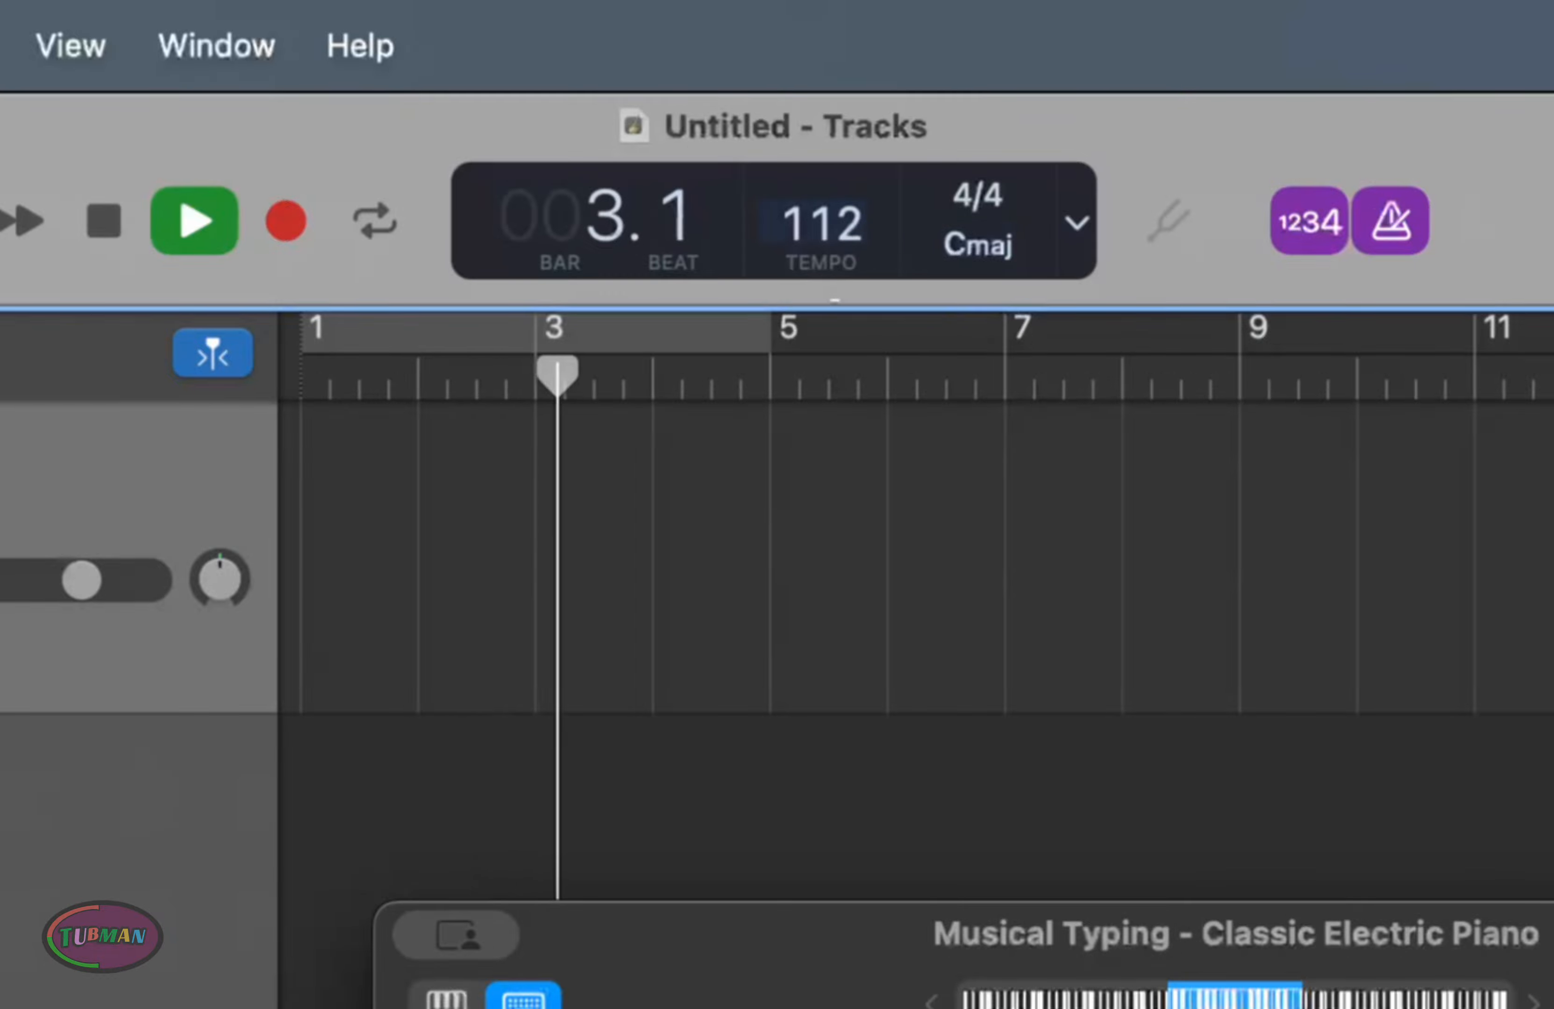
{"action": "left_click_drag", "start_coordinate": [834, 300], "coordinate": [830, 412]}
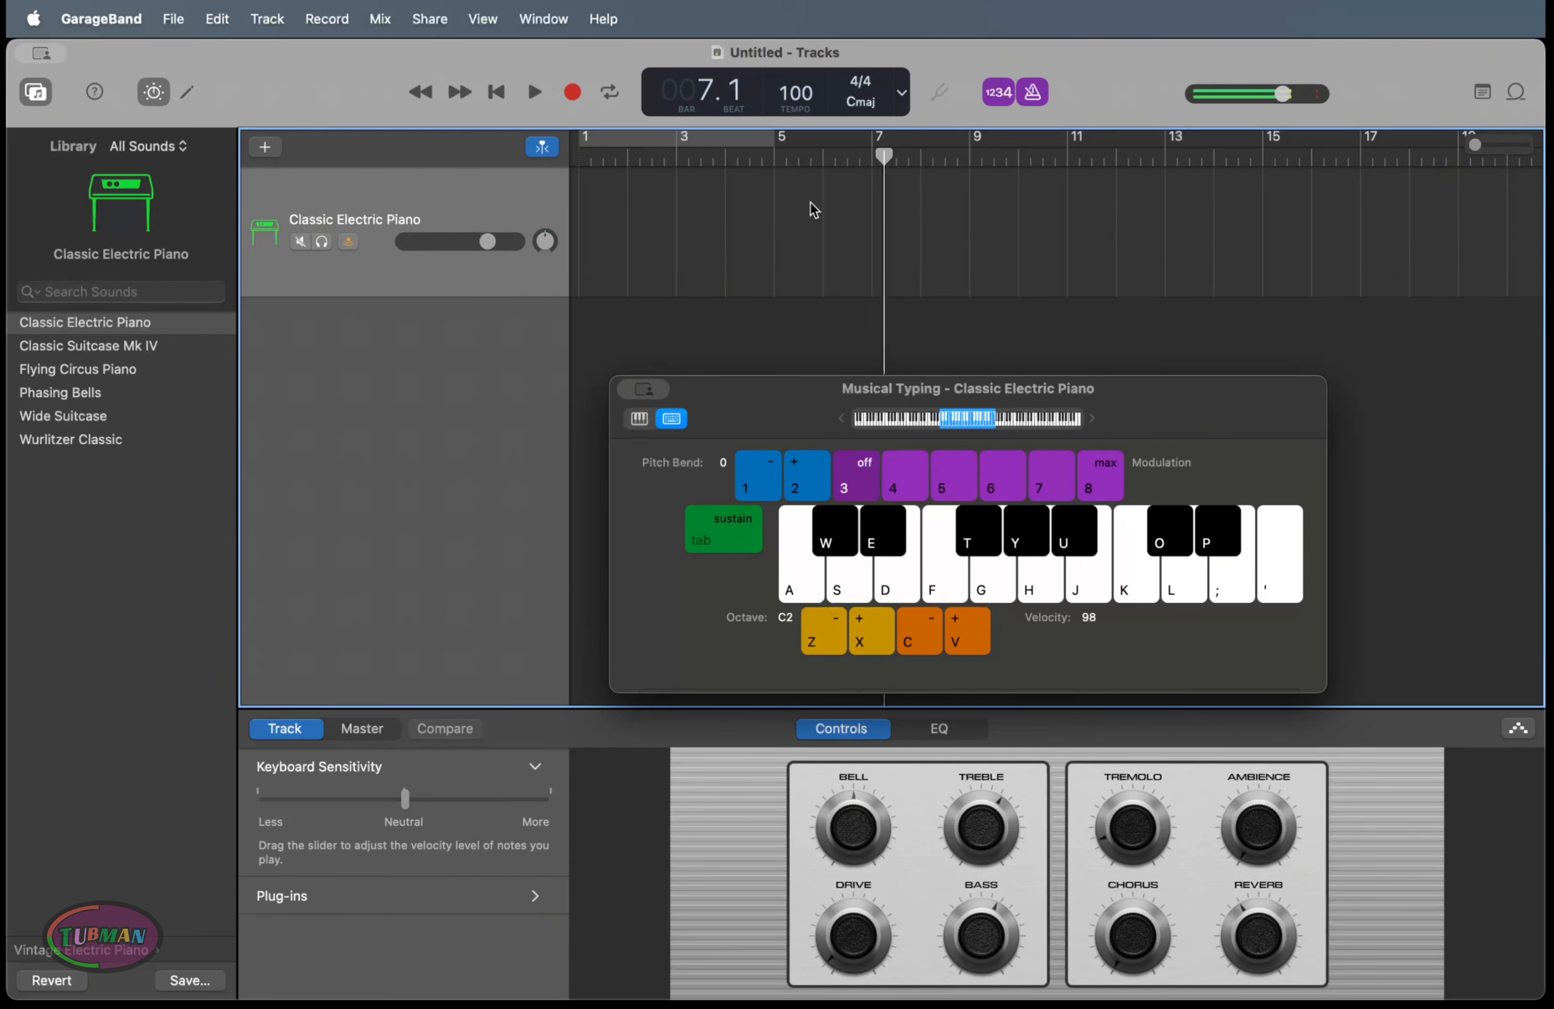
{"action": "left_click_drag", "start_coordinate": [764, 395], "coordinate": [904, 377]}
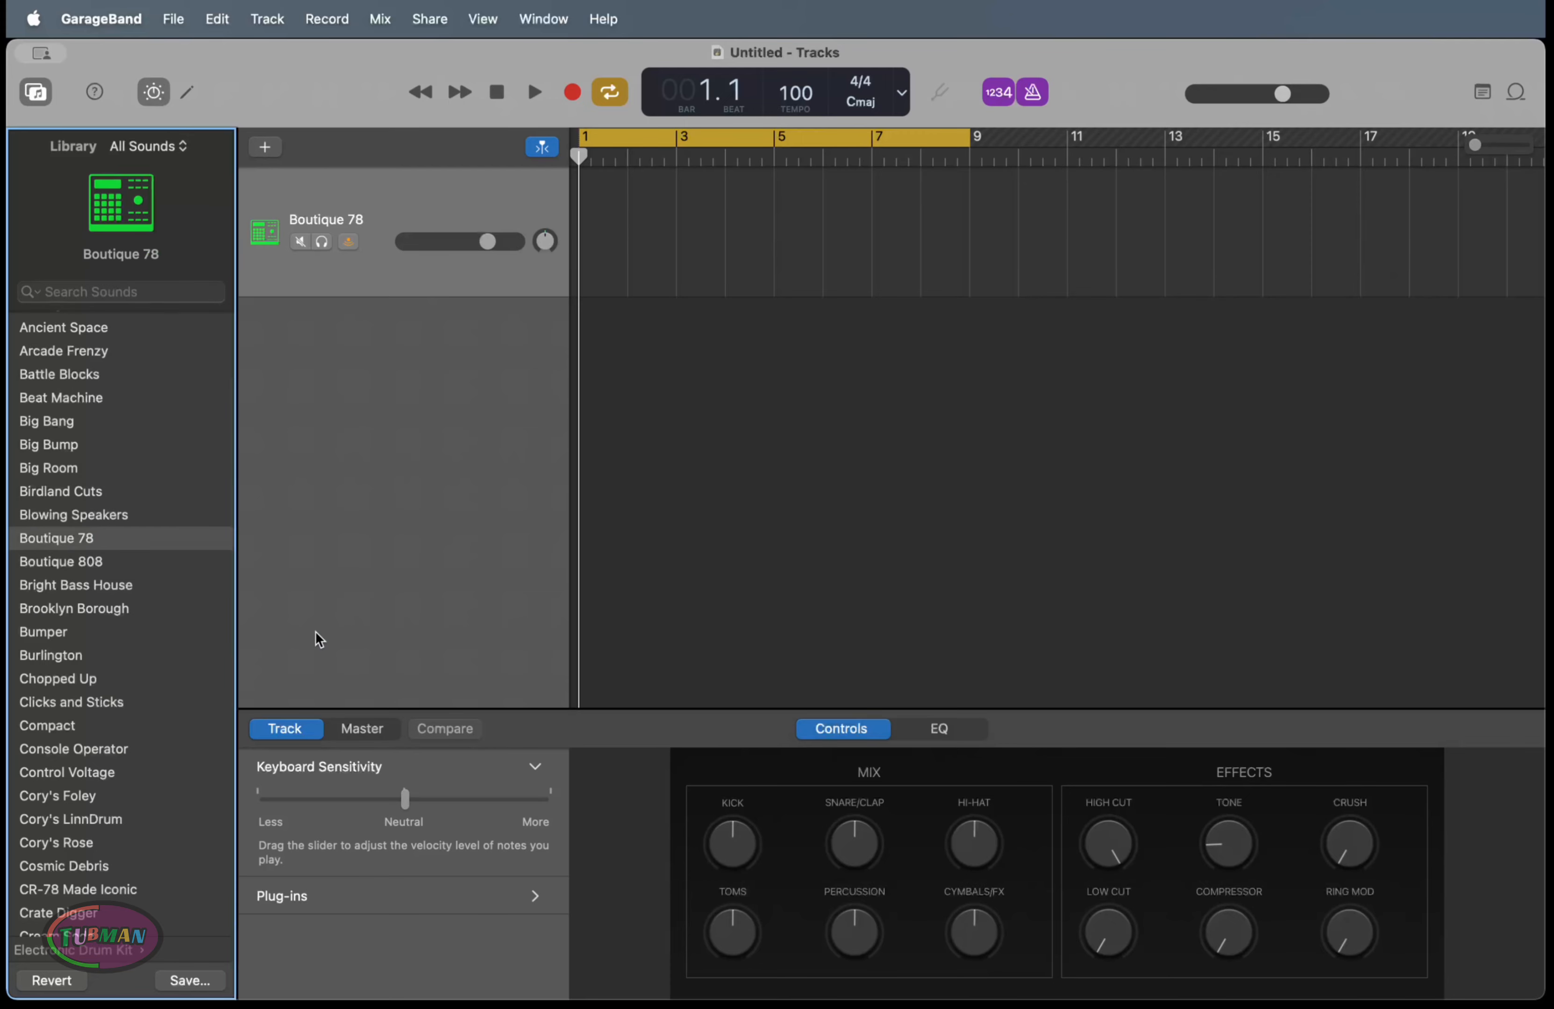
Show Musical Typing, set its octave to C1 and audition the drum sounds of the Boutique 78 kit
{"action": "key", "text": "super+k"}
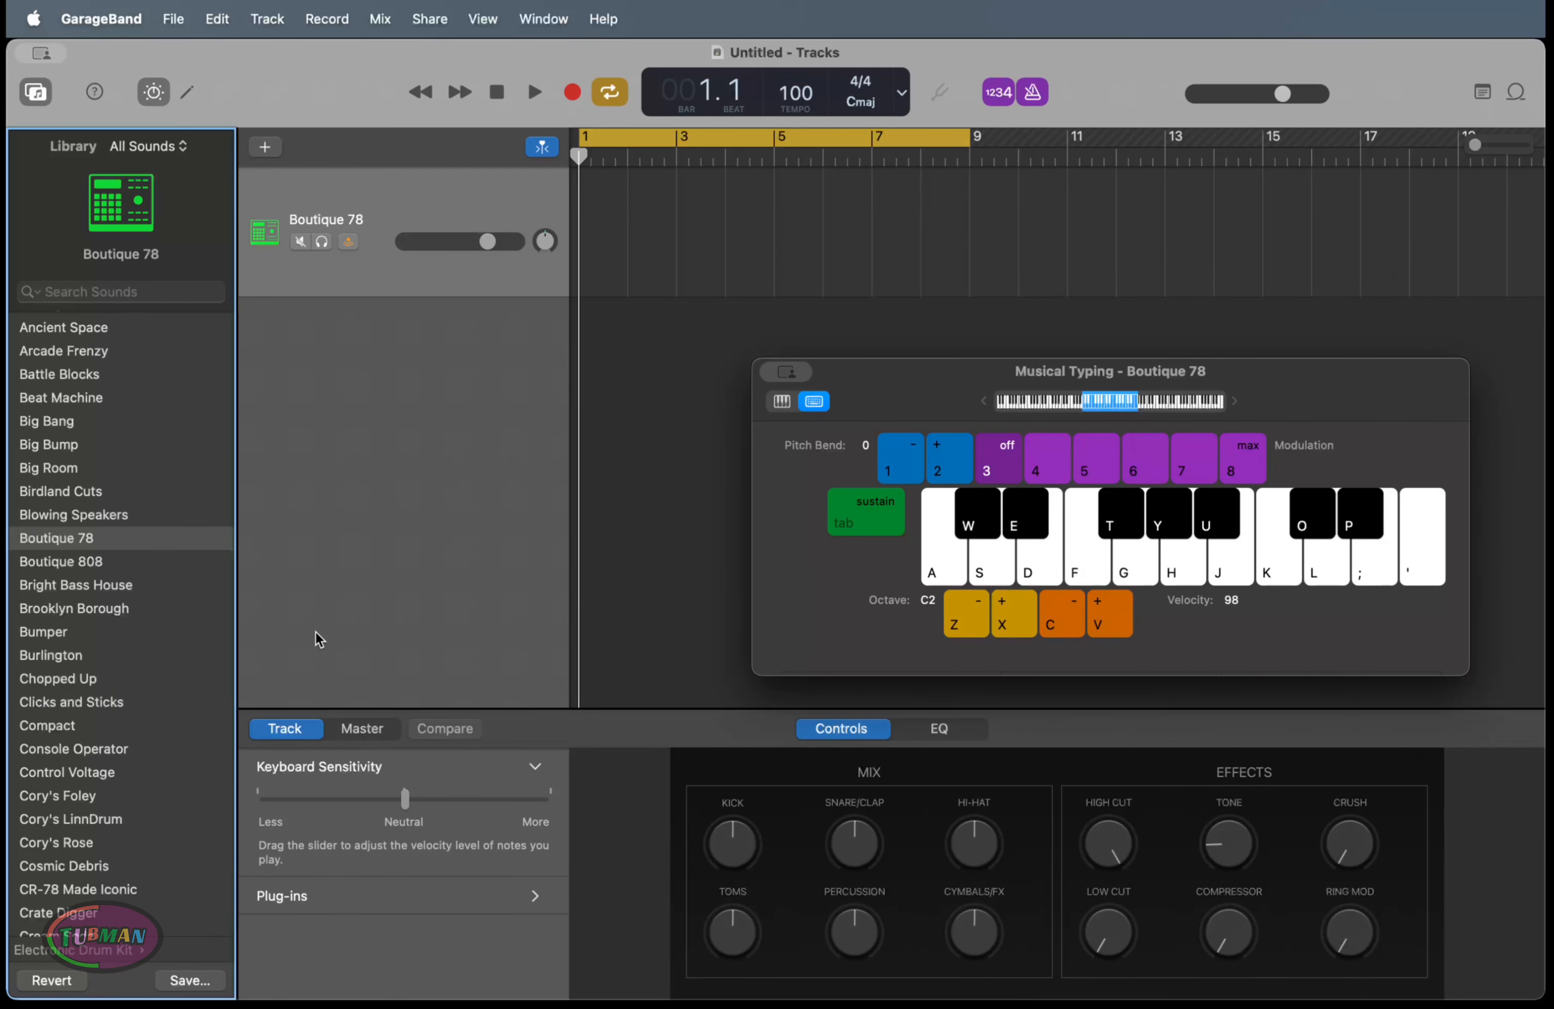
{"action": "key", "text": "s"}
{"action": "key", "text": "z"}
{"action": "key", "text": "z"}
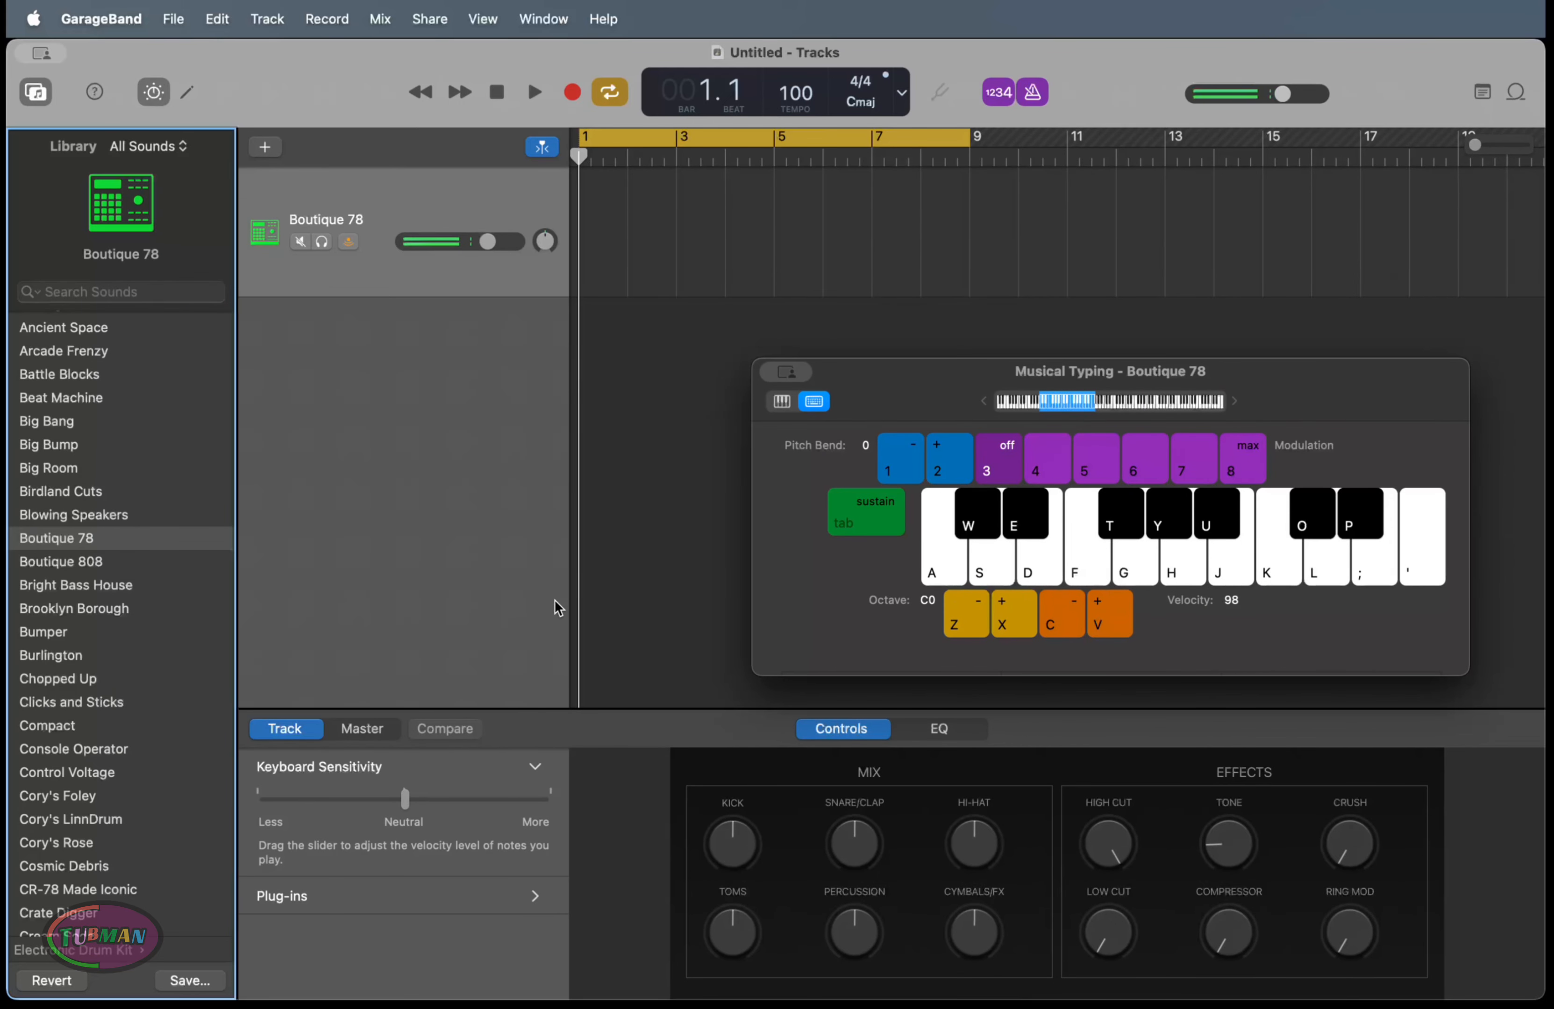
{"action": "key", "text": "a"}
{"action": "key", "text": "d"}
{"action": "key", "text": "x"}
{"action": "key", "text": "a"}
{"action": "key", "text": "a"}
{"action": "key", "text": "a"}
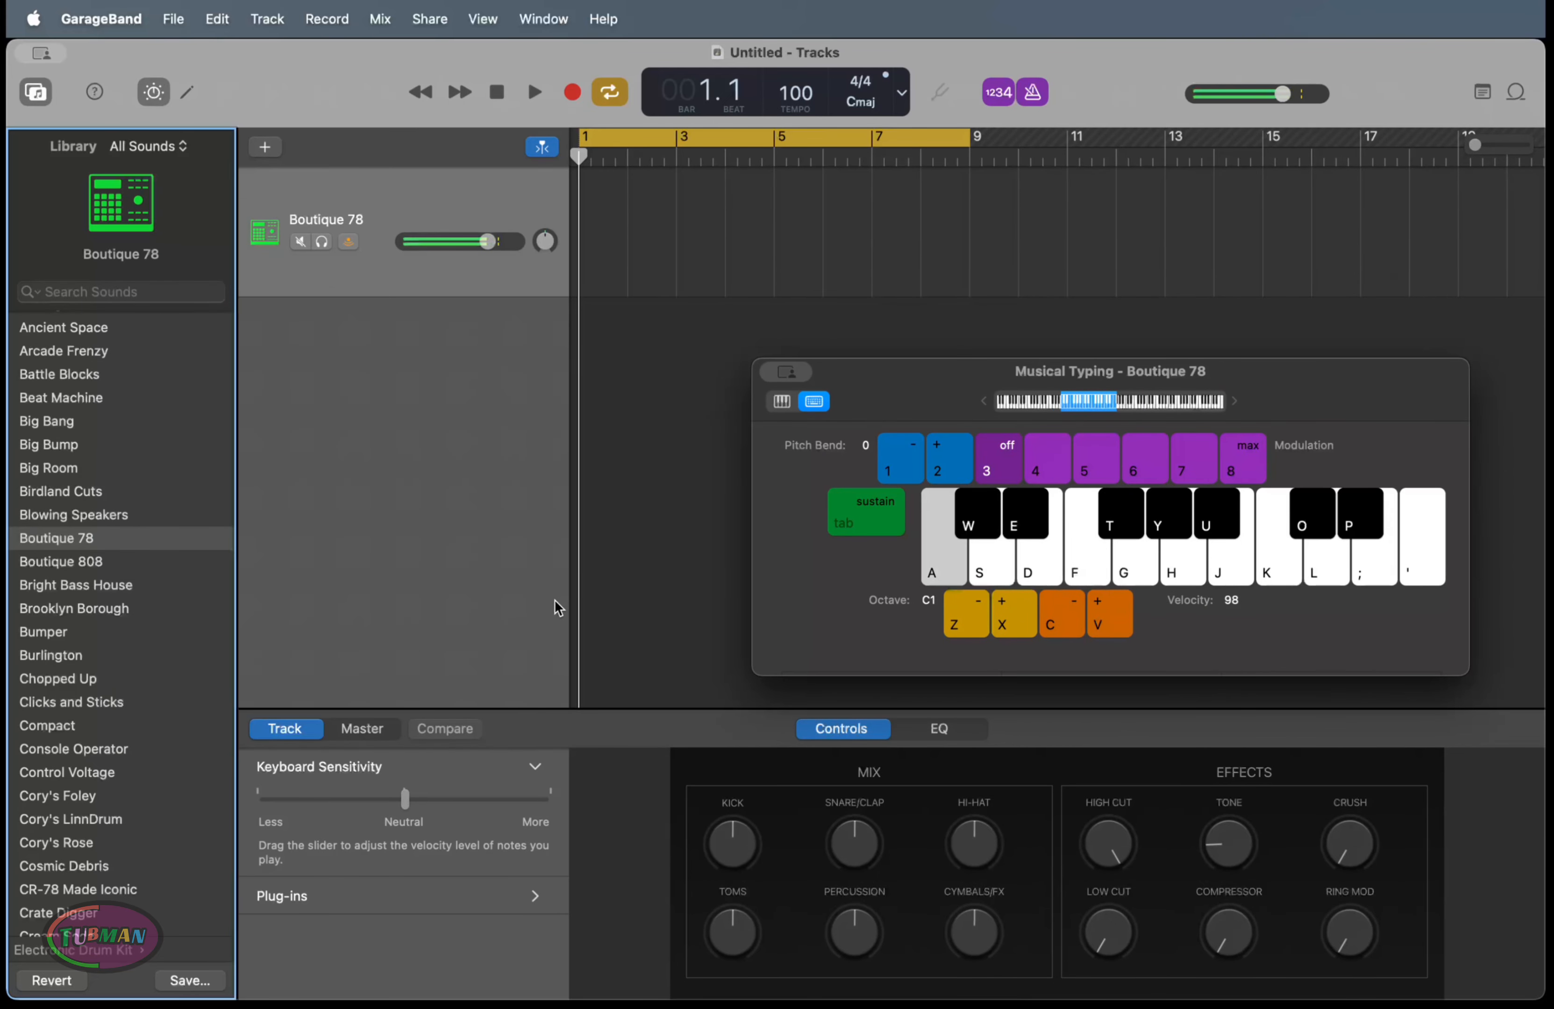
{"action": "key", "text": "a"}
{"action": "key", "text": "a"}
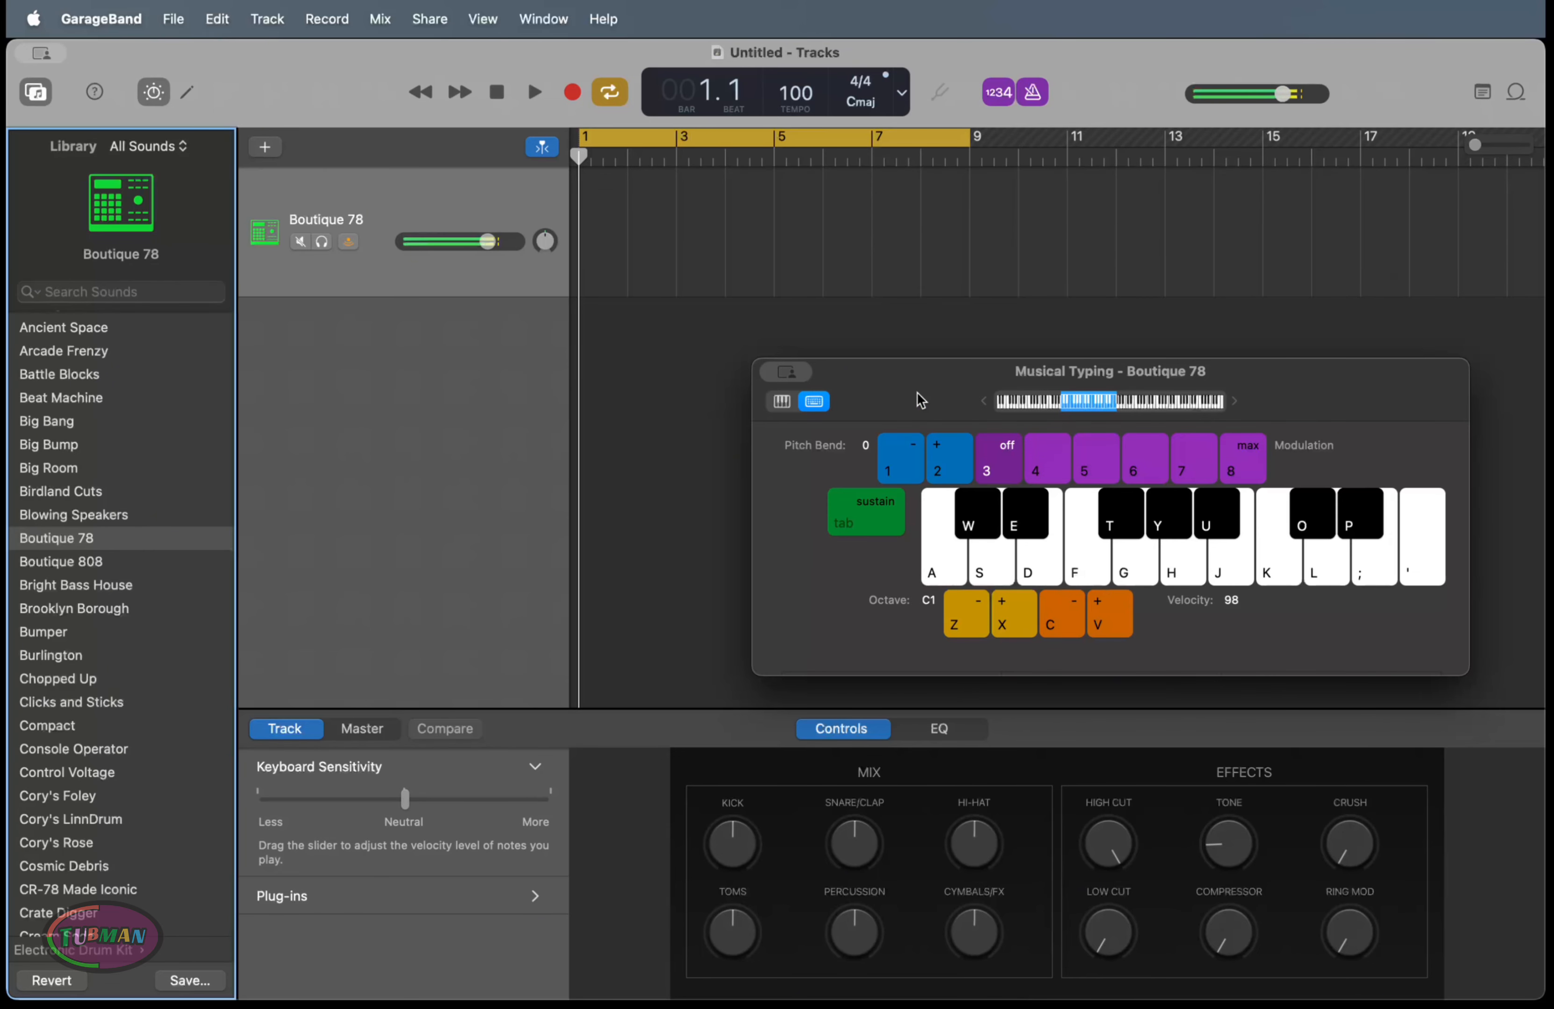
Duplicate the Boutique 78 track and audition drum kits on the new track until Future Breaks is loaded
{"action": "key", "text": "super+d"}
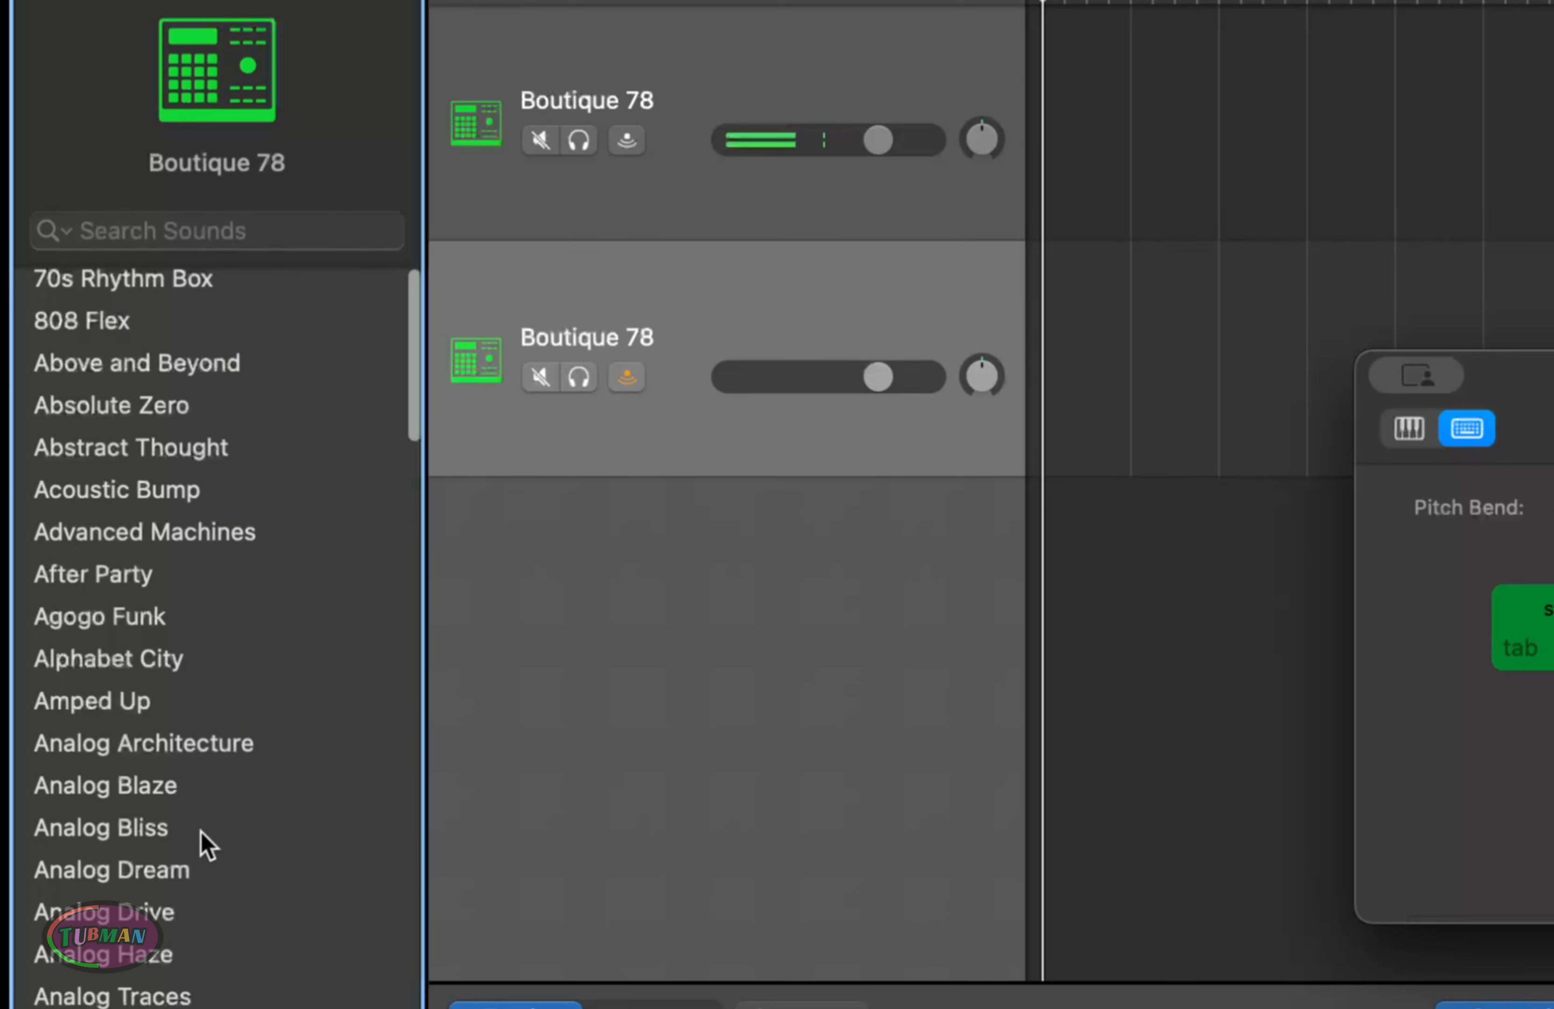
{"action": "scroll", "coordinate": [200, 834], "scroll_direction": "down", "scroll_amount": 10}
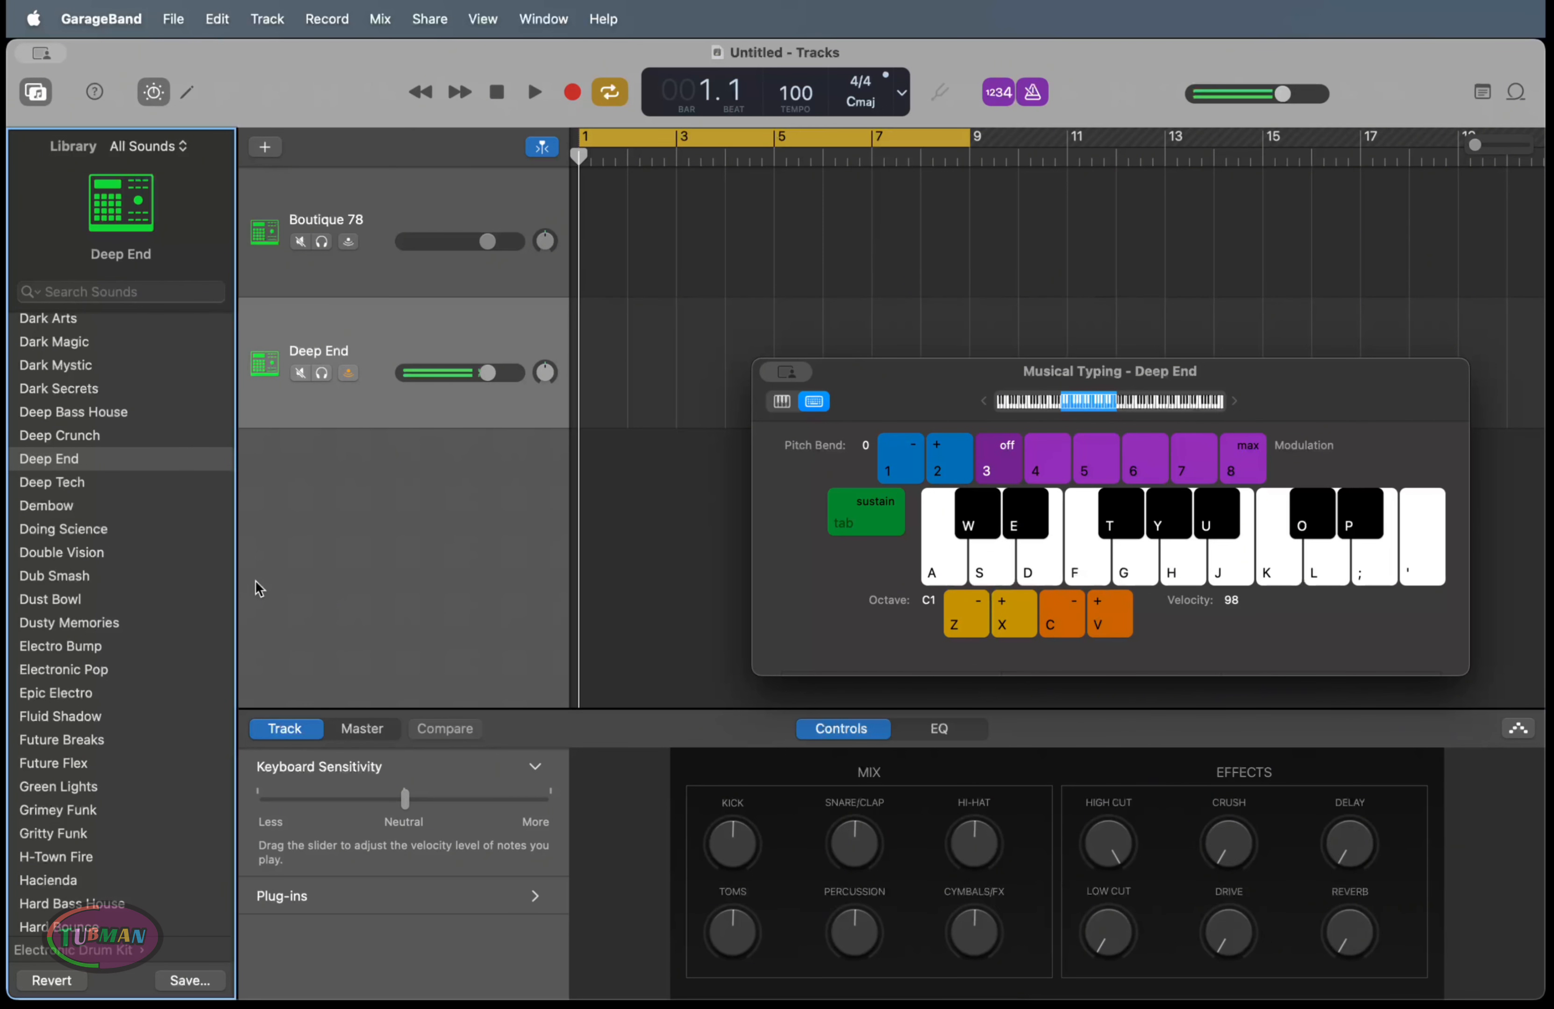
{"action": "key", "text": "a"}
{"action": "key", "text": "Down"}
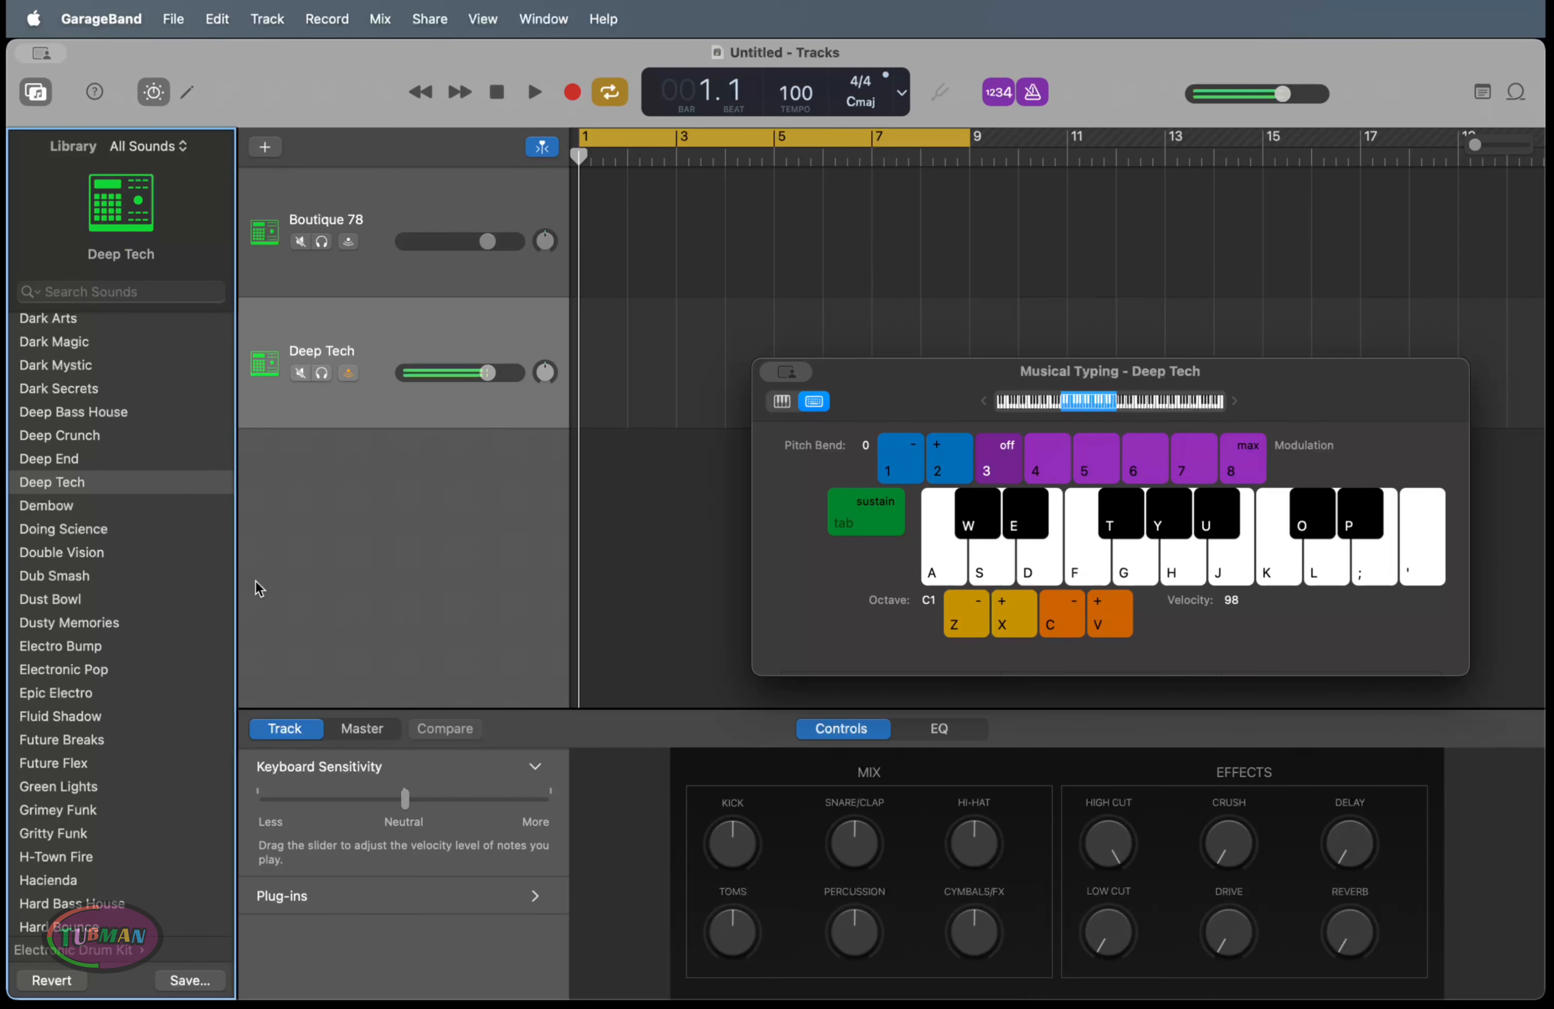
{"action": "key", "text": "d"}
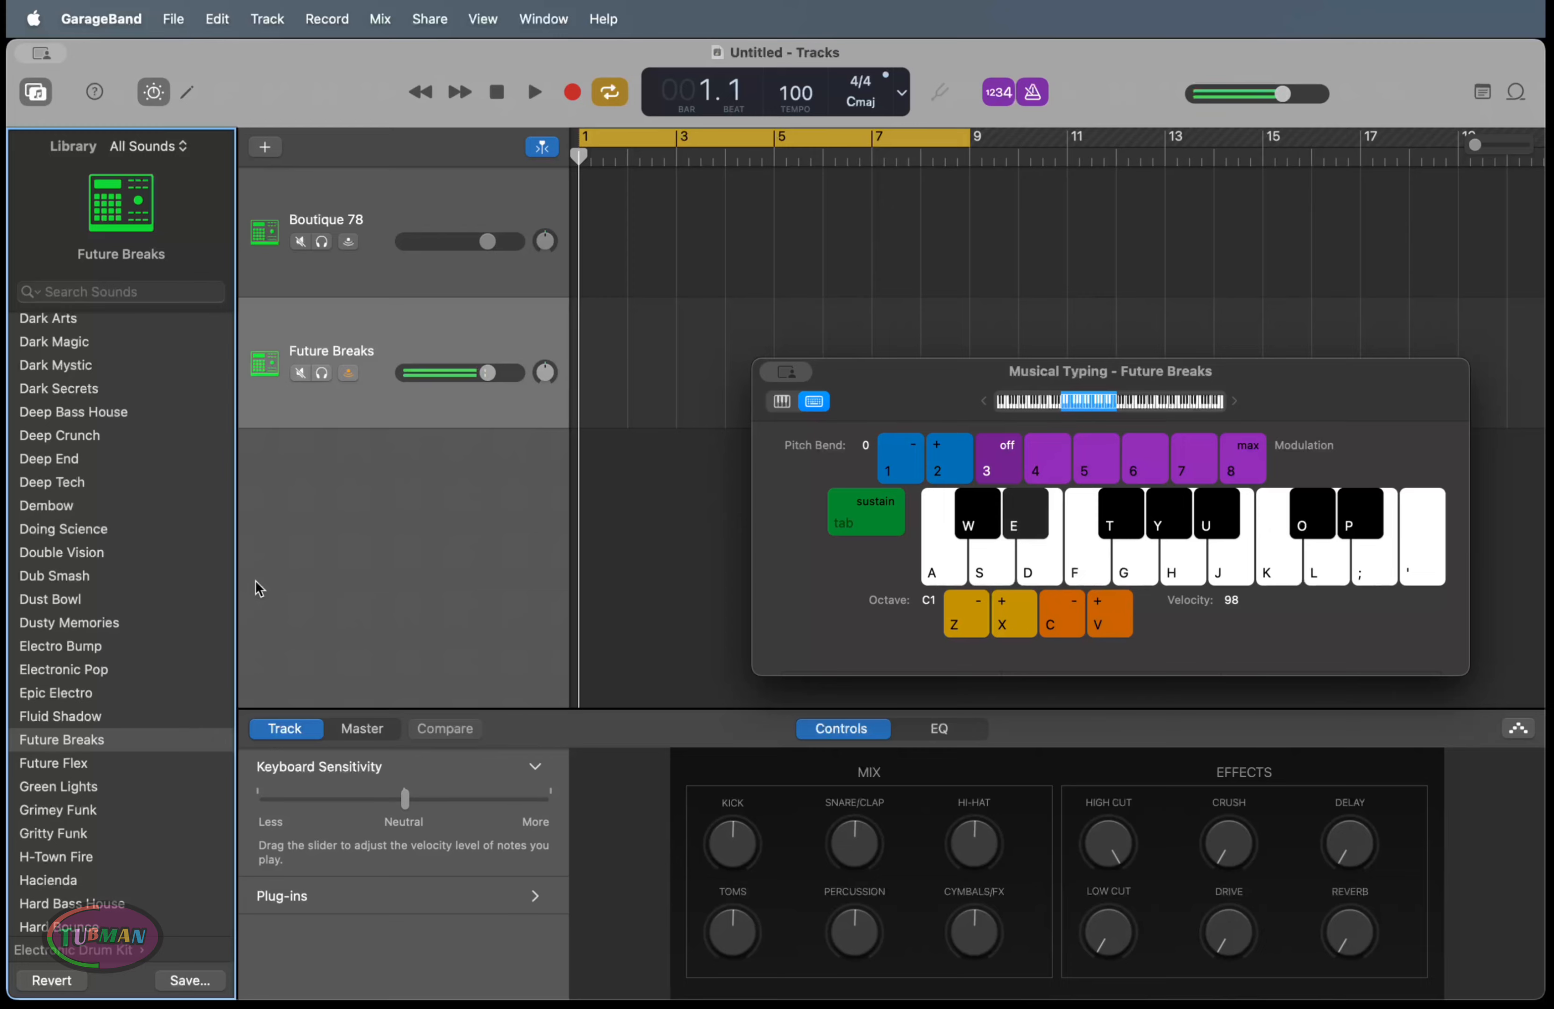
Audition the individual drum sounds of the Future Breaks kit in octave C1 to find a snare or clap
{"action": "key", "text": "d"}
{"action": "key", "text": "e"}
{"action": "key", "text": "d"}
{"action": "key", "text": "e"}
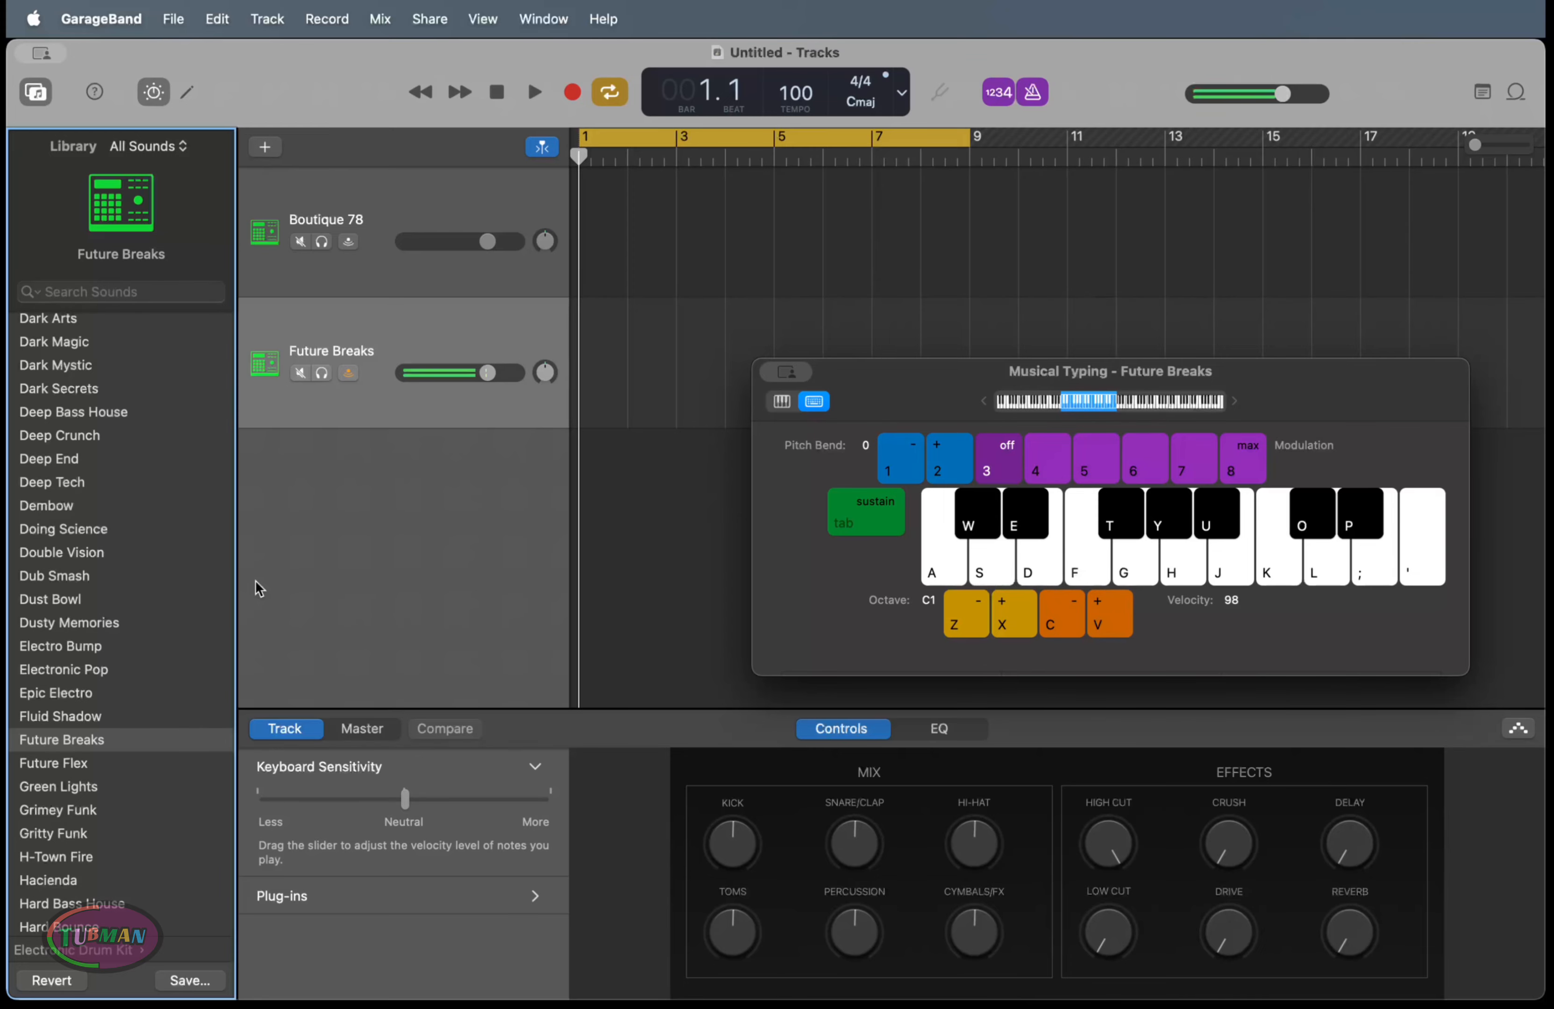
{"action": "key", "text": "s"}
{"action": "key", "text": "d"}
{"action": "key", "text": "s"}
{"action": "key", "text": "e"}
{"action": "key", "text": "f"}
{"action": "key", "text": "h"}
{"action": "key", "text": "j"}
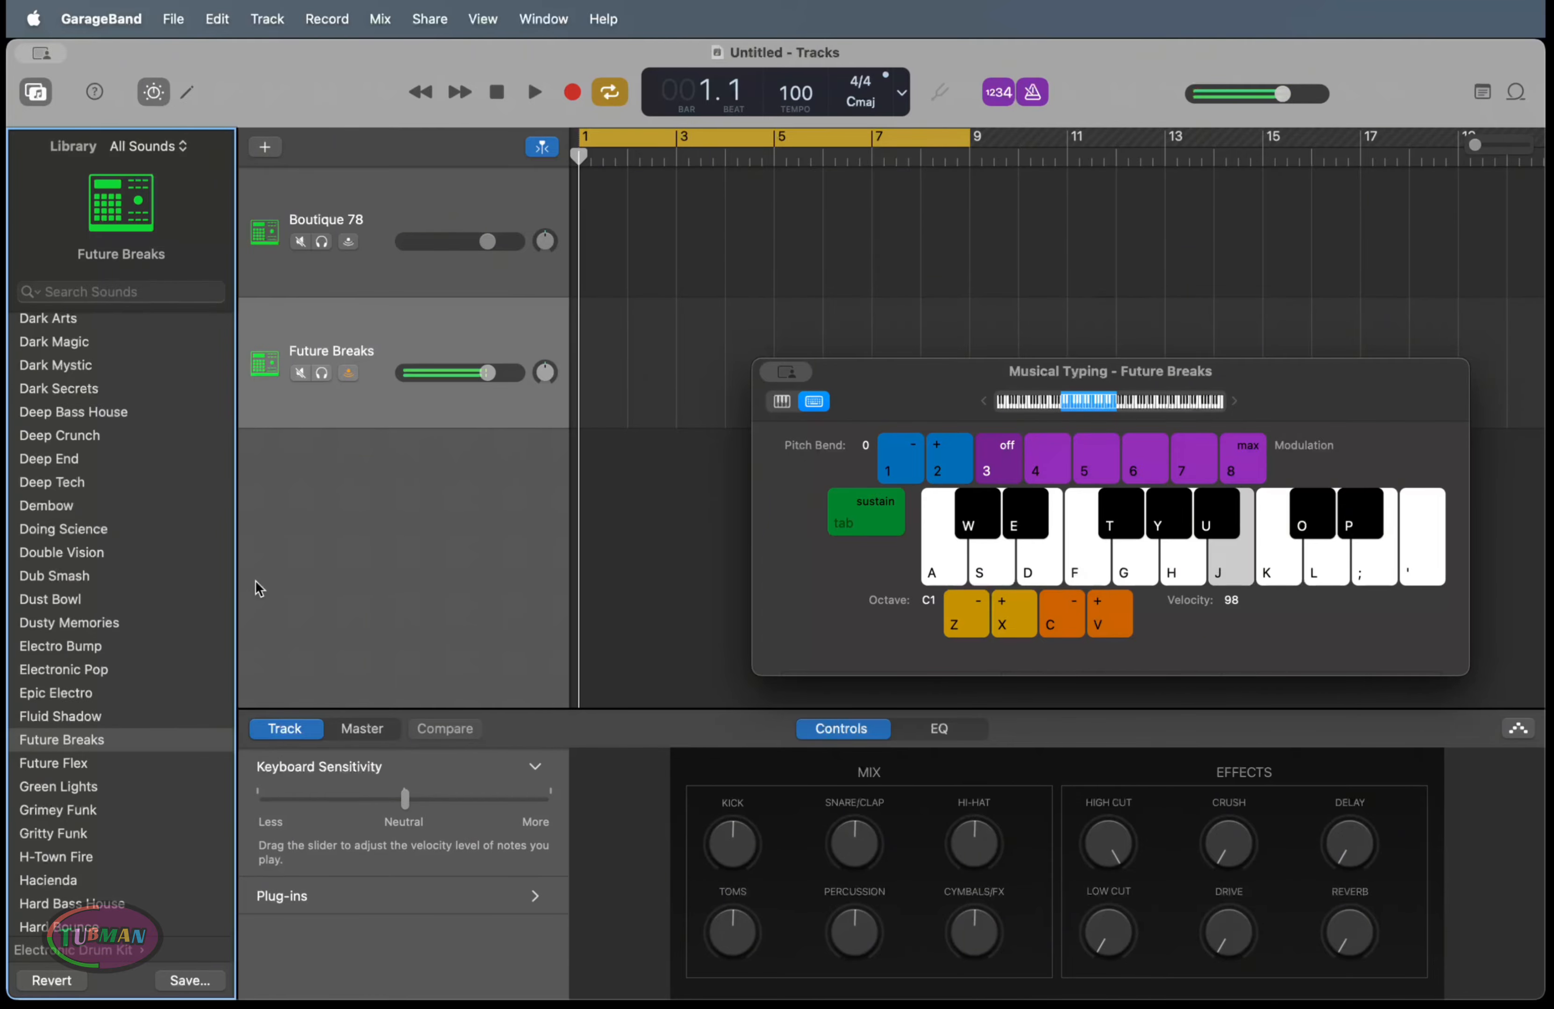
{"action": "key", "text": "e"}
{"action": "key", "text": "h"}
{"action": "key", "text": "d"}
{"action": "key", "text": "h"}
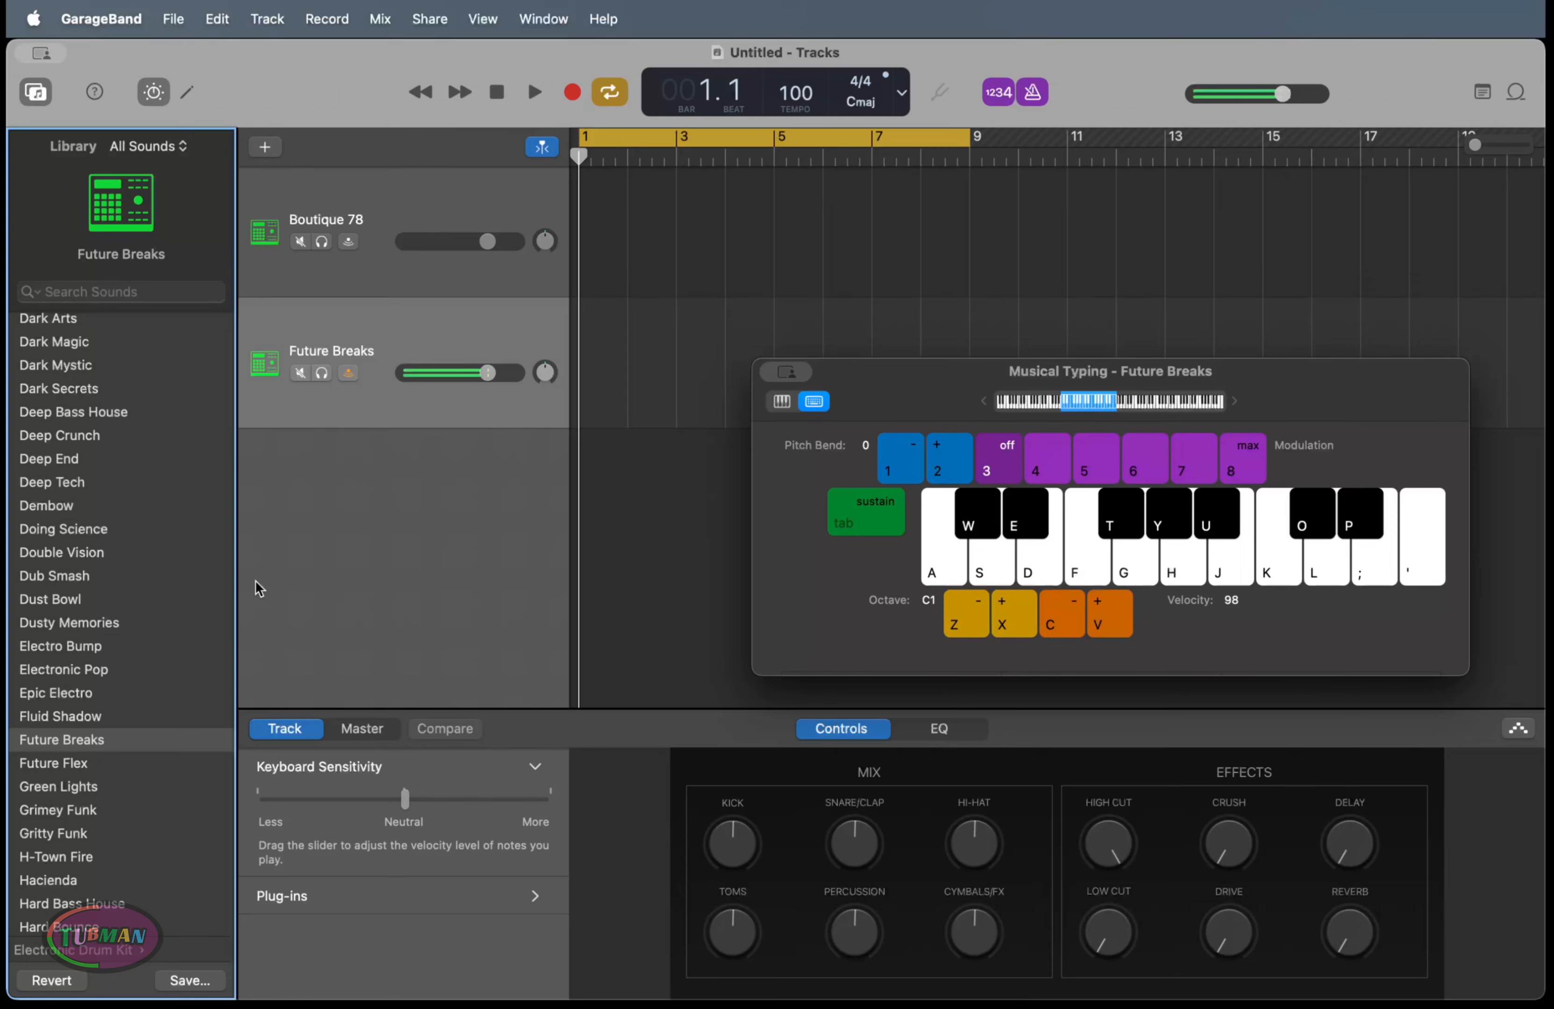
{"action": "key", "text": "h"}
{"action": "key", "text": "d"}
Move Musical Typing aside, create a MIDI region at bar 1 of the Boutique 78 track and open it in the Piano Roll
{"action": "left_click_drag", "start_coordinate": [893, 398], "coordinate": [1075, 391]}
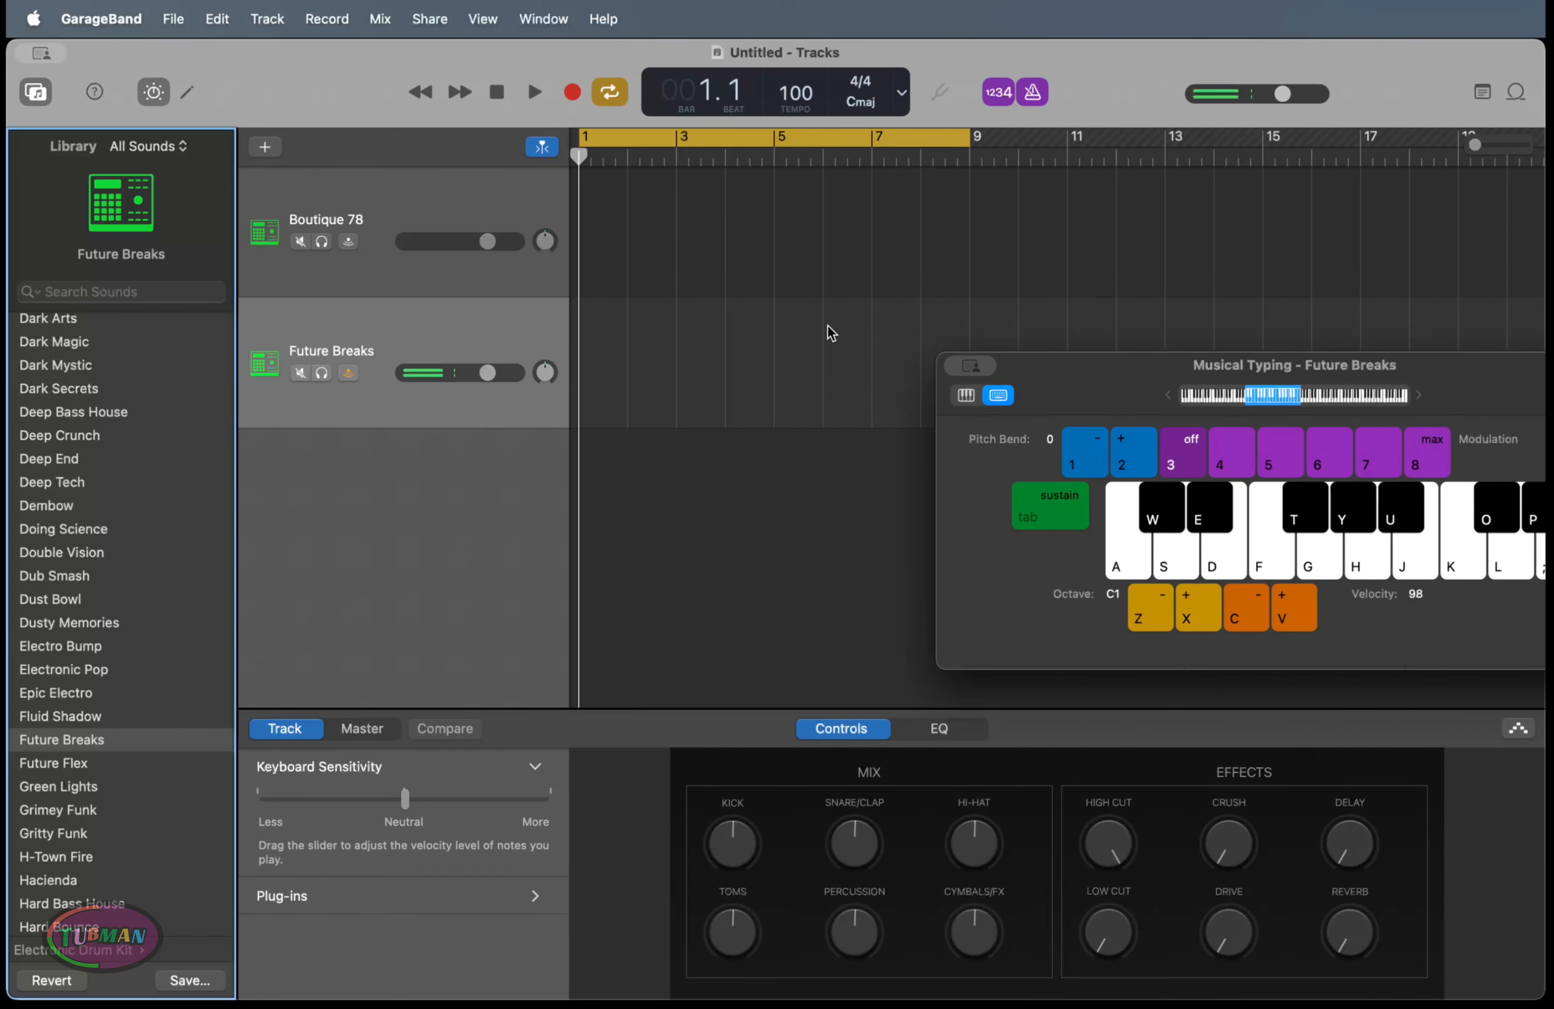
{"action": "left_click", "coordinate": [595, 229]}
{"action": "left_click", "coordinate": [528, 210]}
{"action": "right_click", "coordinate": [621, 229]}
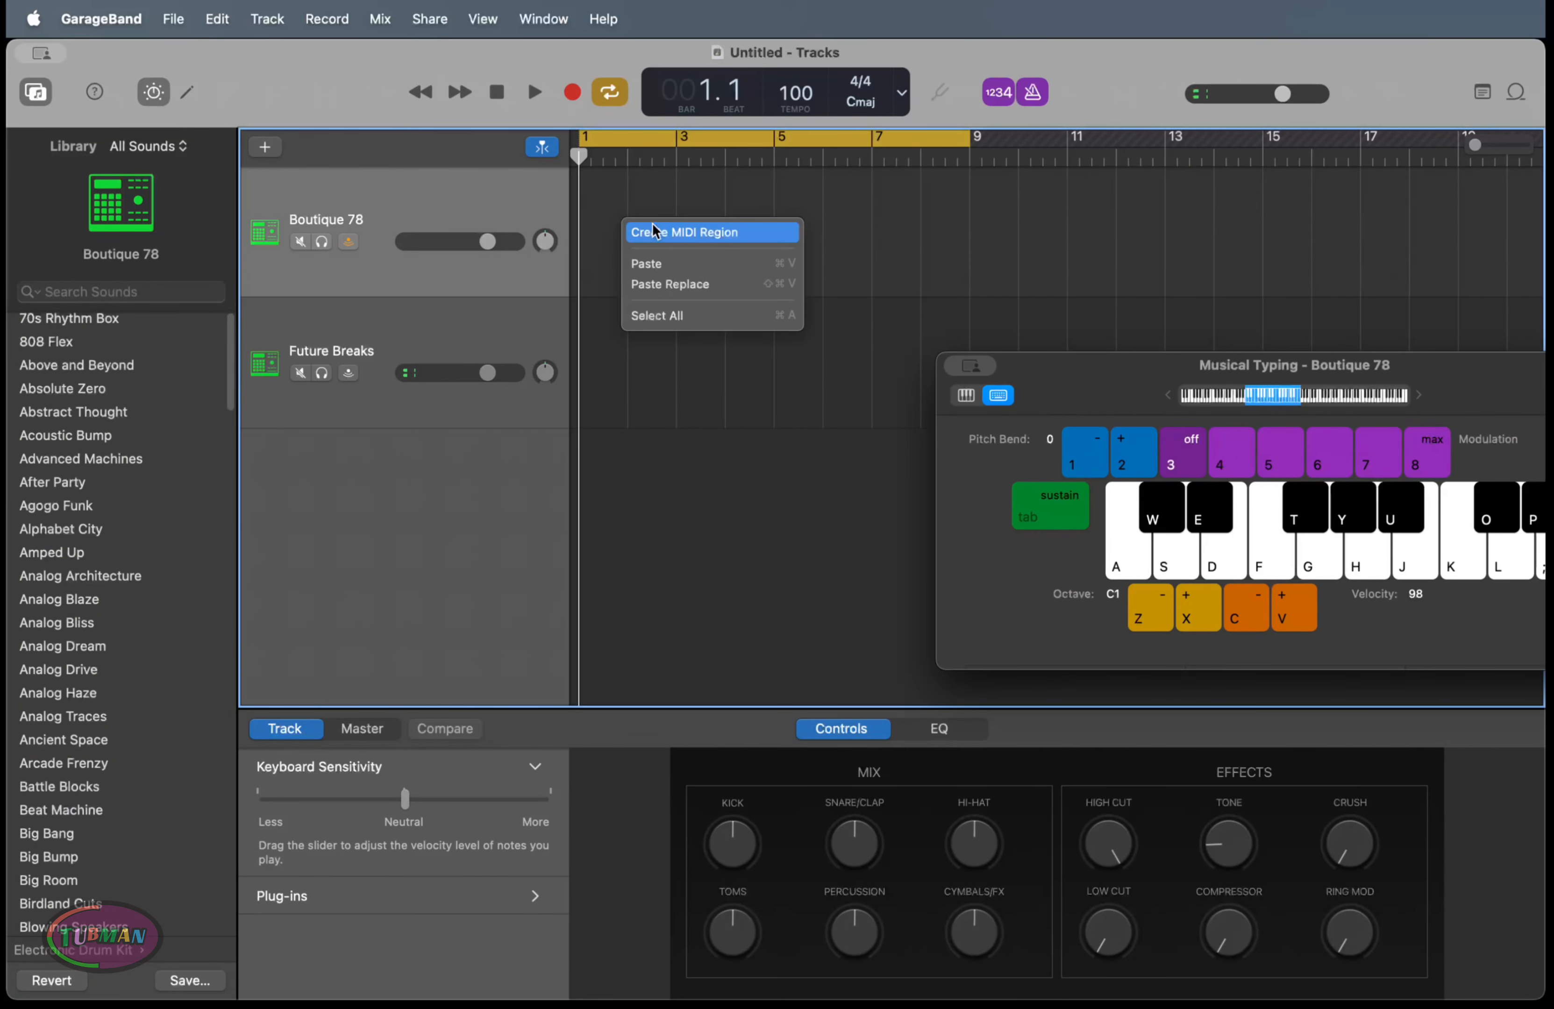
{"action": "left_click", "coordinate": [648, 230]}
{"action": "double_click", "coordinate": [613, 276]}
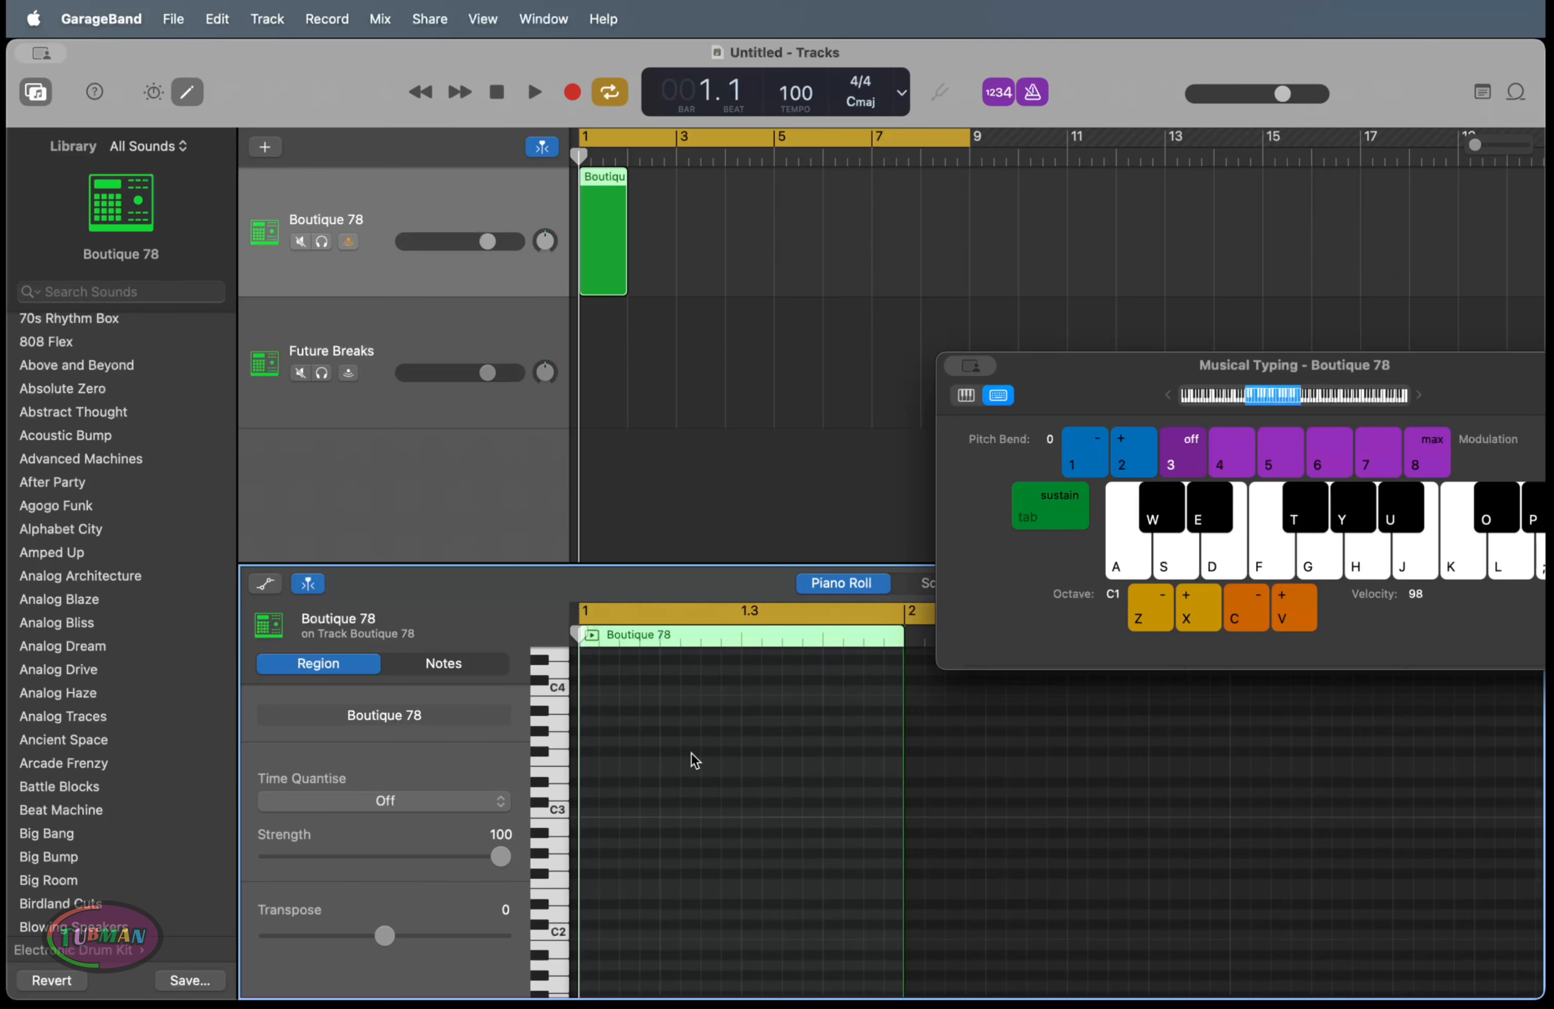
Add a C1 note on beat 1 of the Boutique 78 region and play it back
{"action": "scroll", "coordinate": [694, 761], "scroll_direction": "down", "scroll_amount": 3}
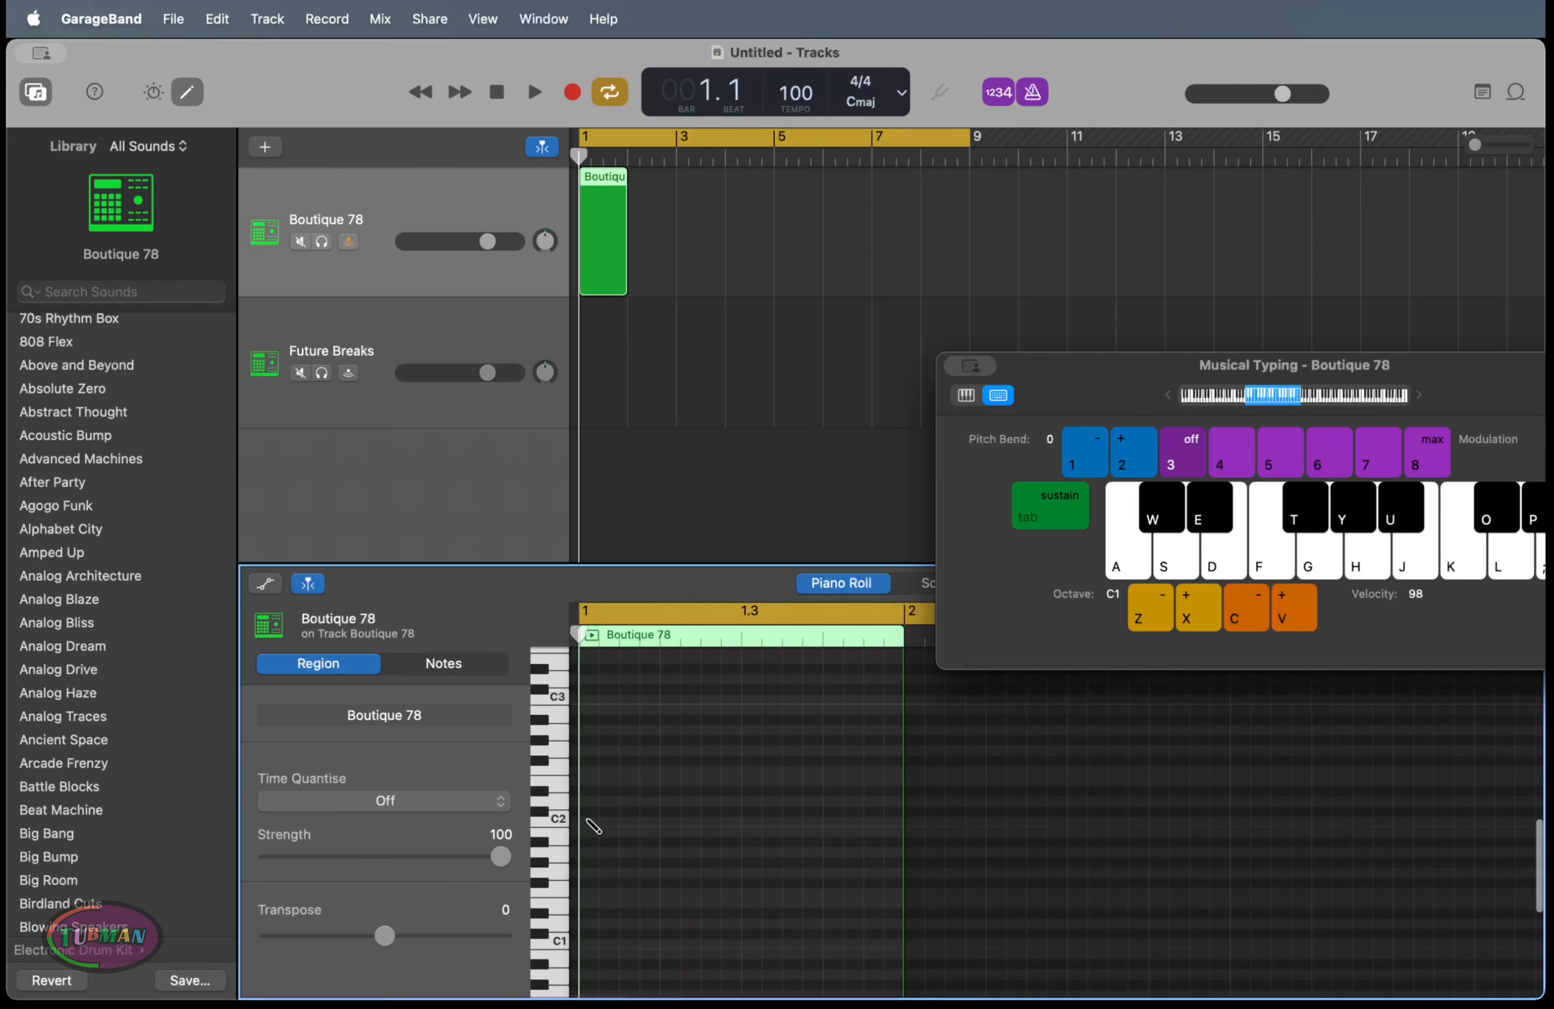
{"action": "scroll", "coordinate": [599, 839], "scroll_direction": "down", "scroll_amount": 3}
{"action": "left_click", "coordinate": [589, 795], "text": "super"}
{"action": "key", "text": "space"}
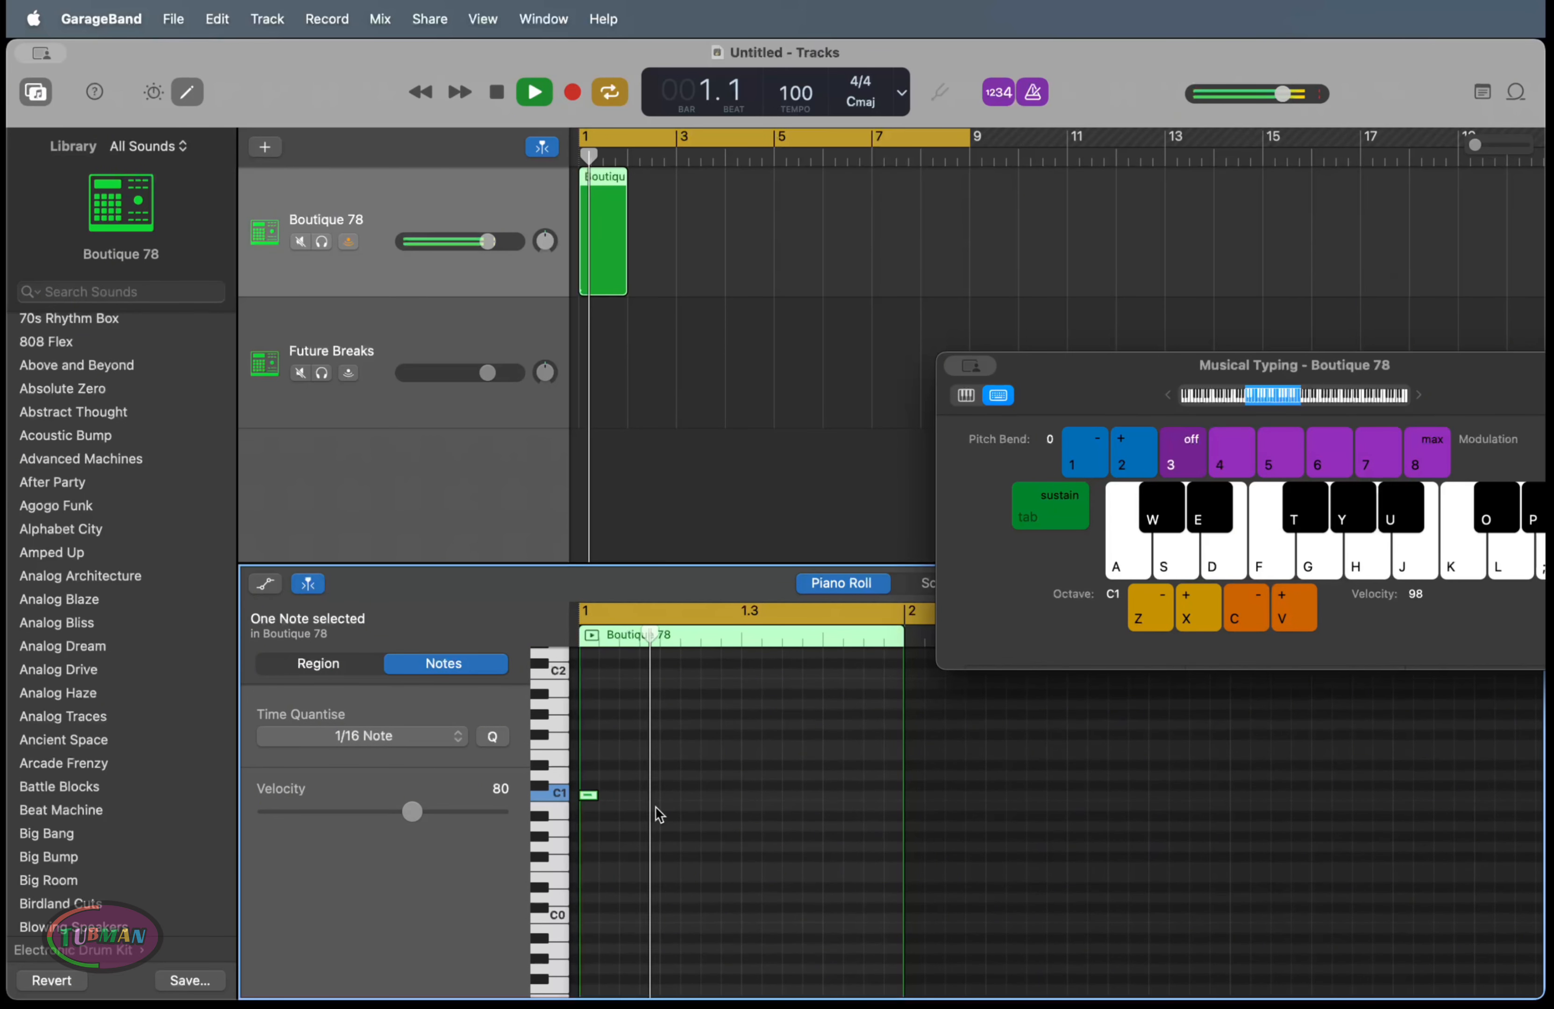
{"action": "key", "text": "space"}
Create a MIDI region at bar 1 of the Future Breaks track
{"action": "left_click", "coordinate": [519, 345]}
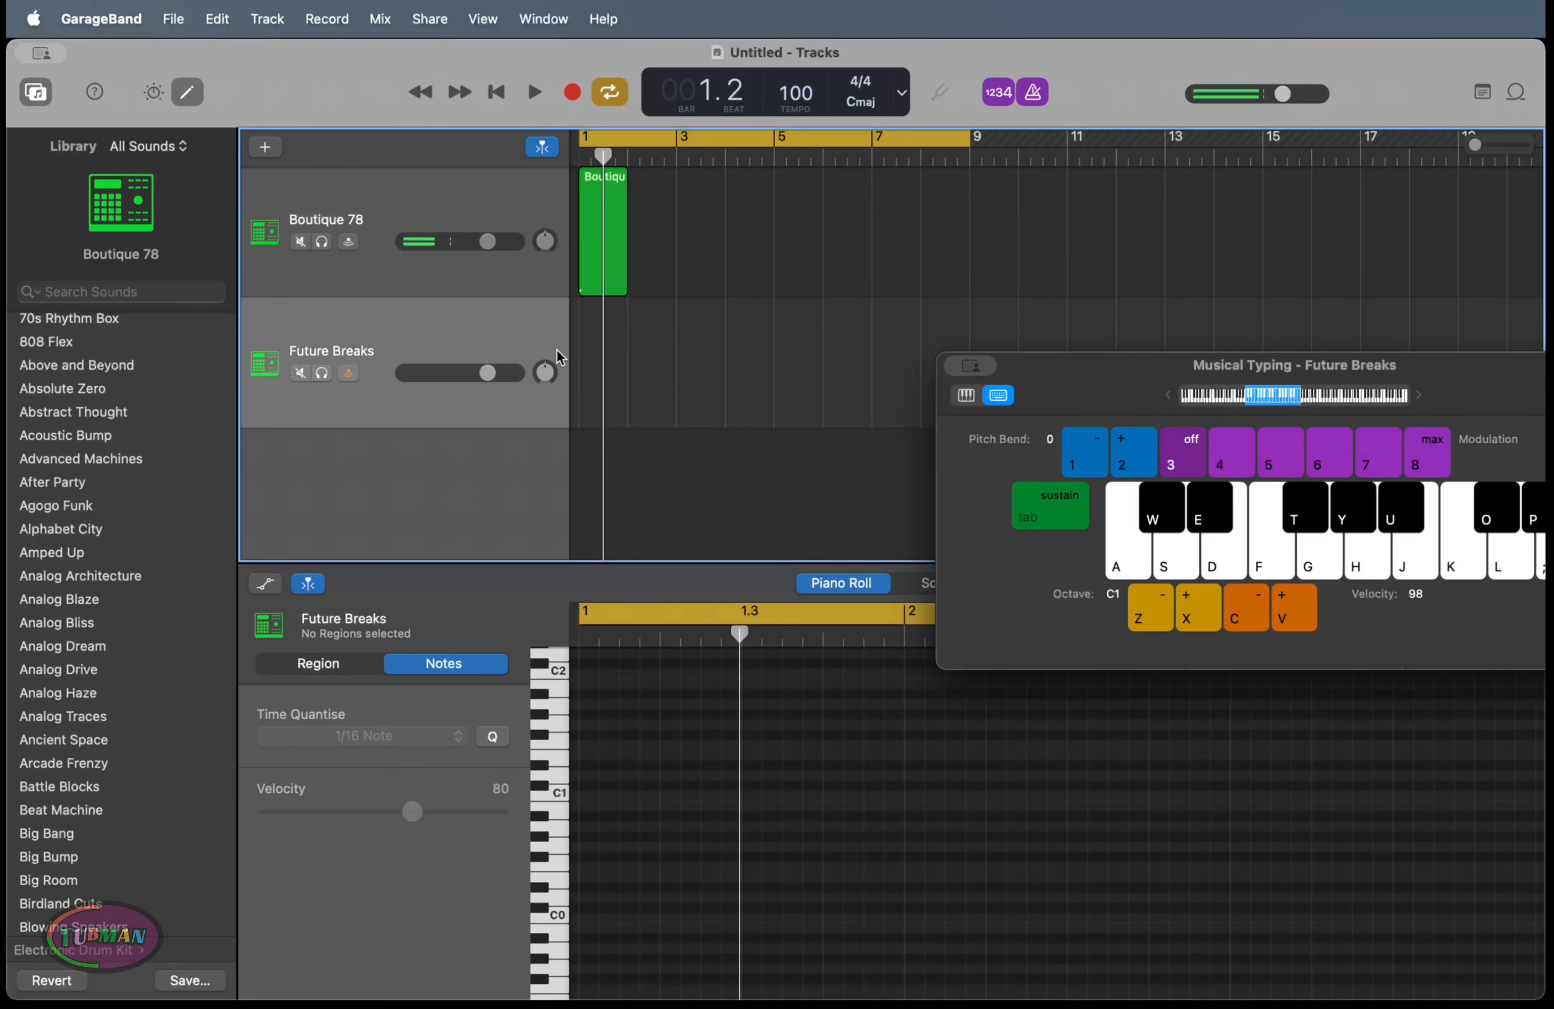
{"action": "right_click", "coordinate": [601, 365]}
{"action": "left_click", "coordinate": [639, 371]}
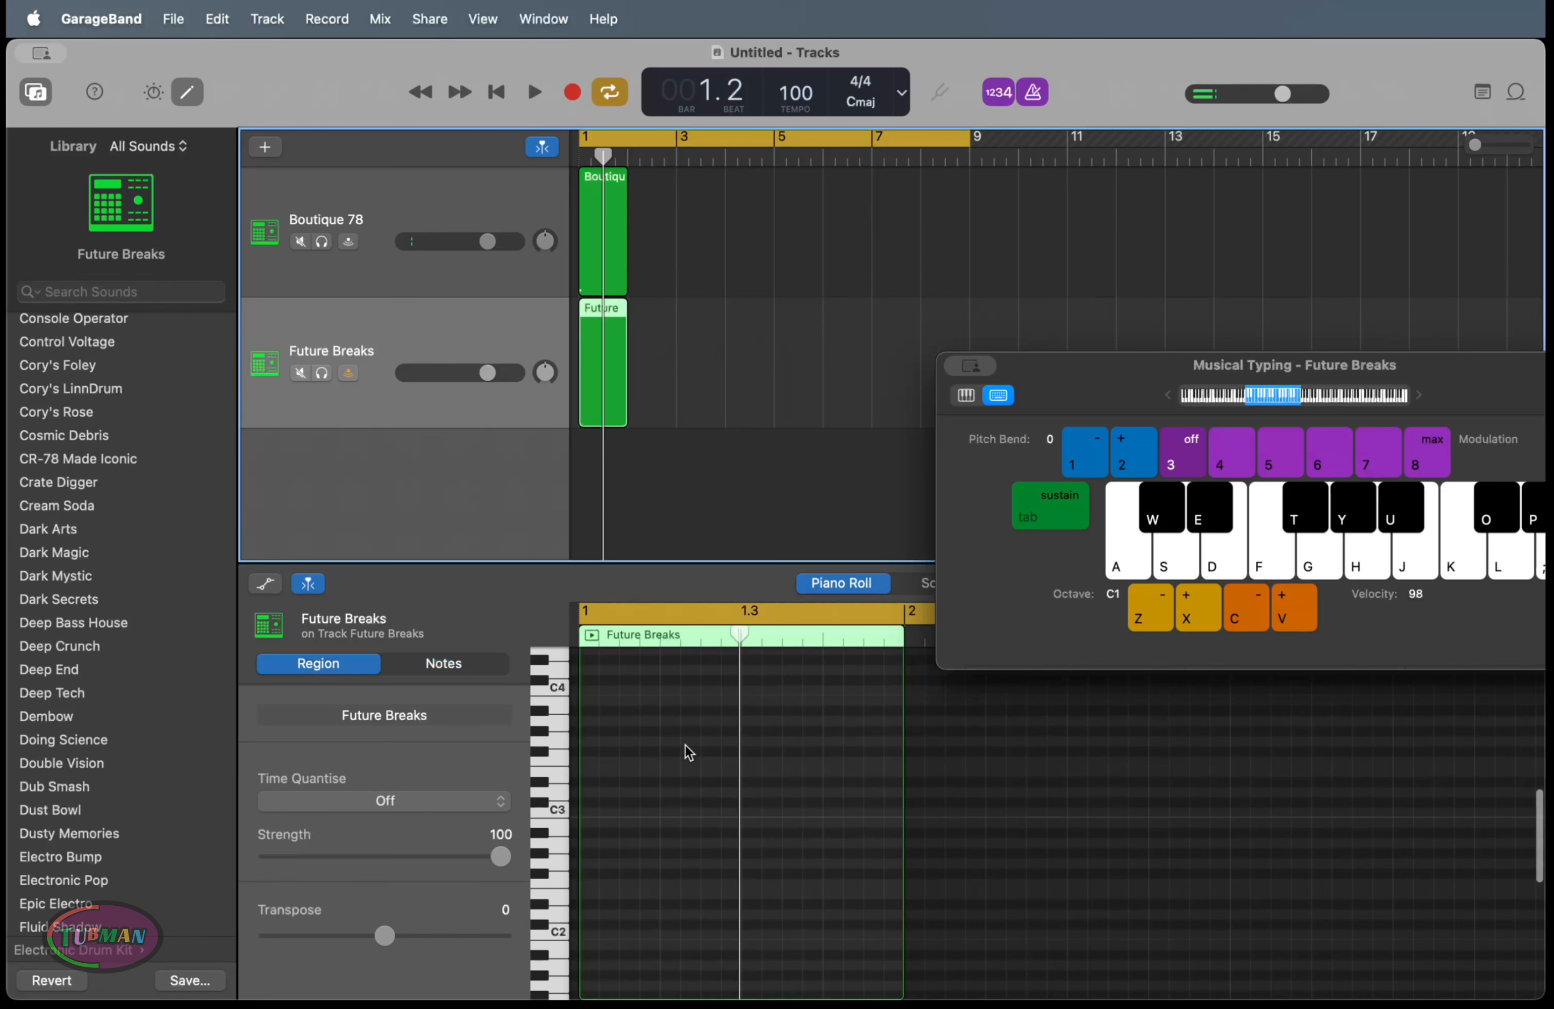
Add stacked E1 and A1 notes on beat 3 of the Future Breaks region and play back the pattern
{"action": "scroll", "coordinate": [712, 862], "scroll_direction": "down", "scroll_amount": 5}
{"action": "key", "text": "d"}
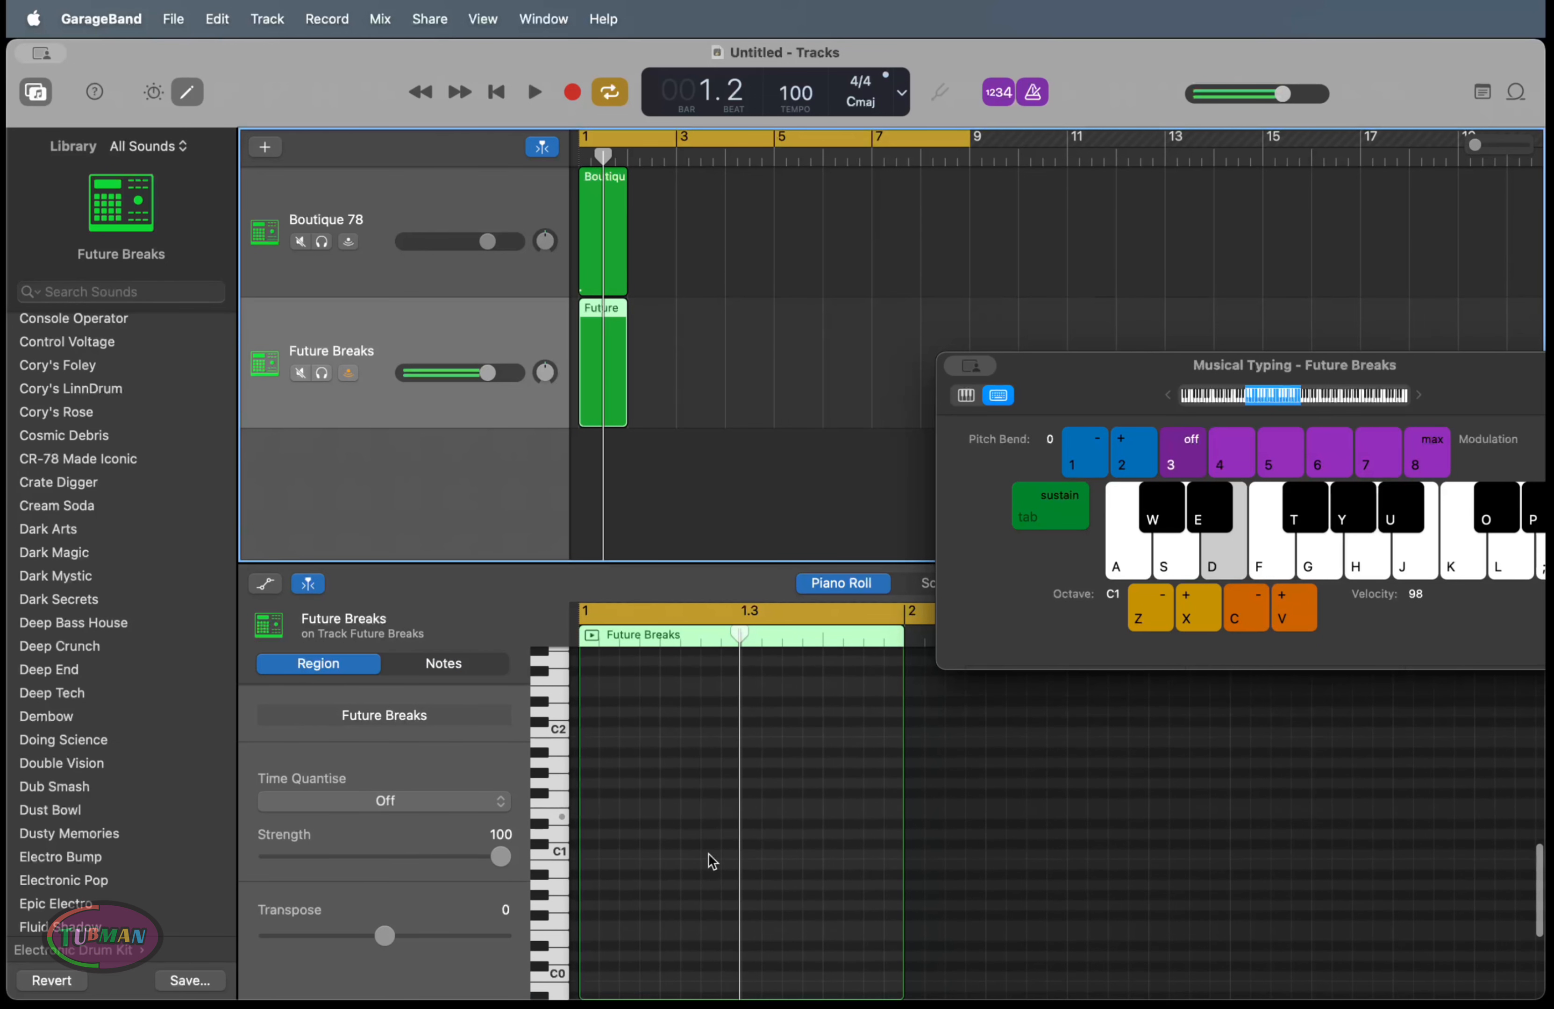
{"action": "key", "text": "d"}
{"action": "left_click_drag", "start_coordinate": [739, 634], "coordinate": [793, 633]}
{"action": "key", "text": "d"}
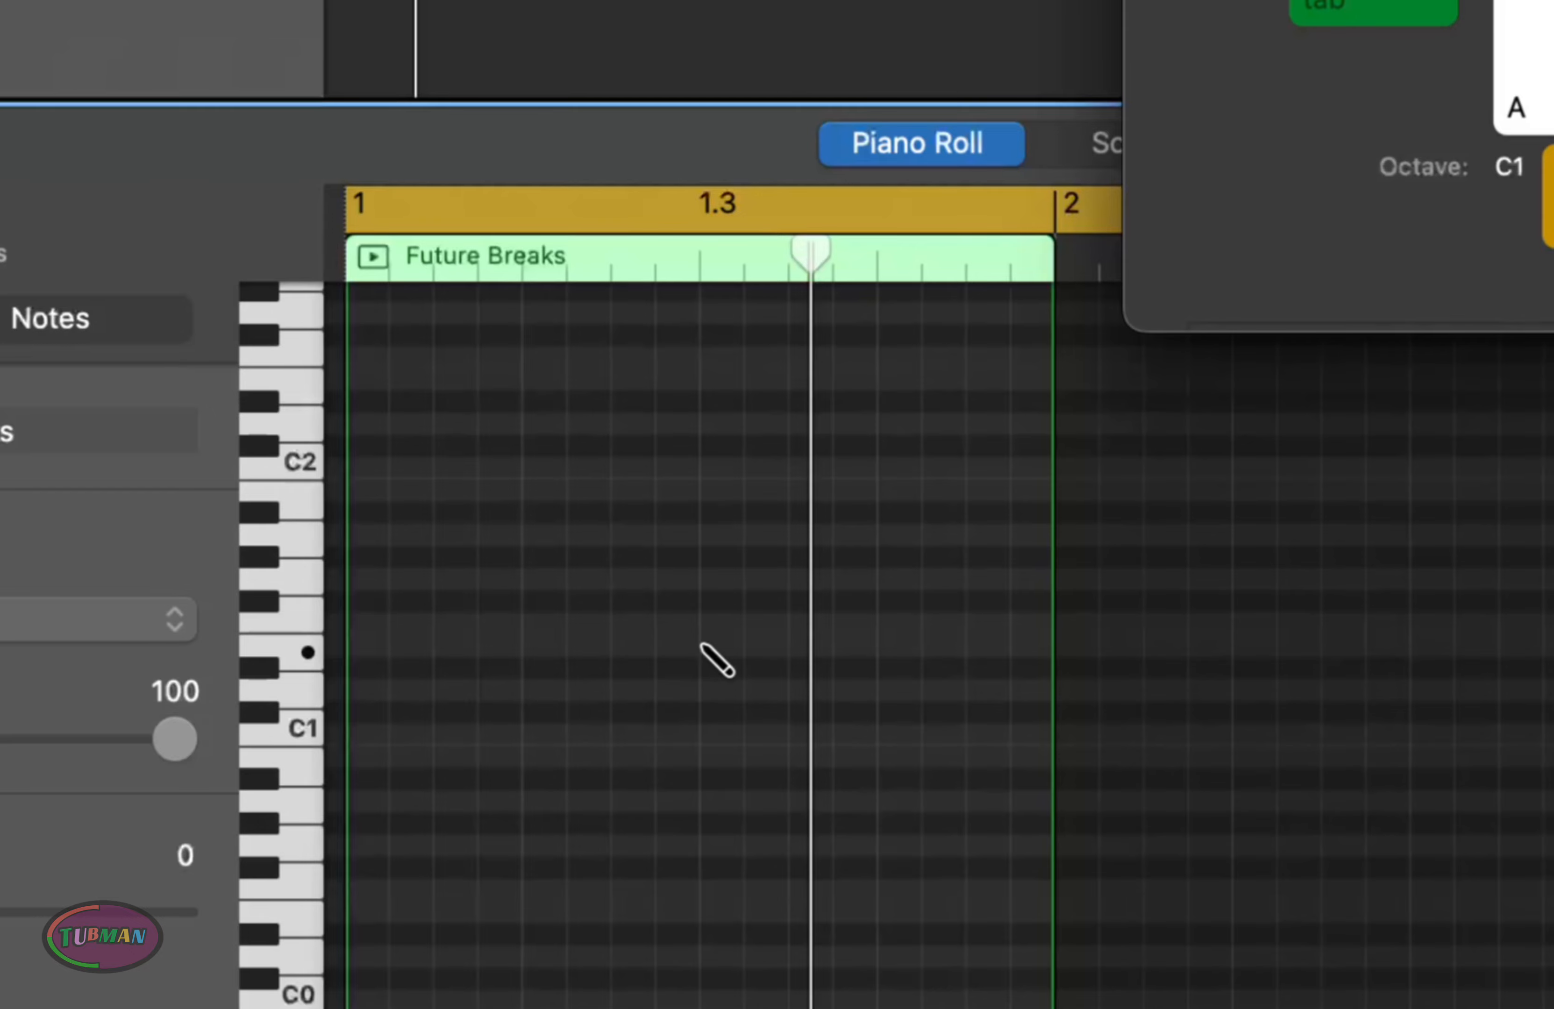
{"action": "left_click", "coordinate": [702, 646]}
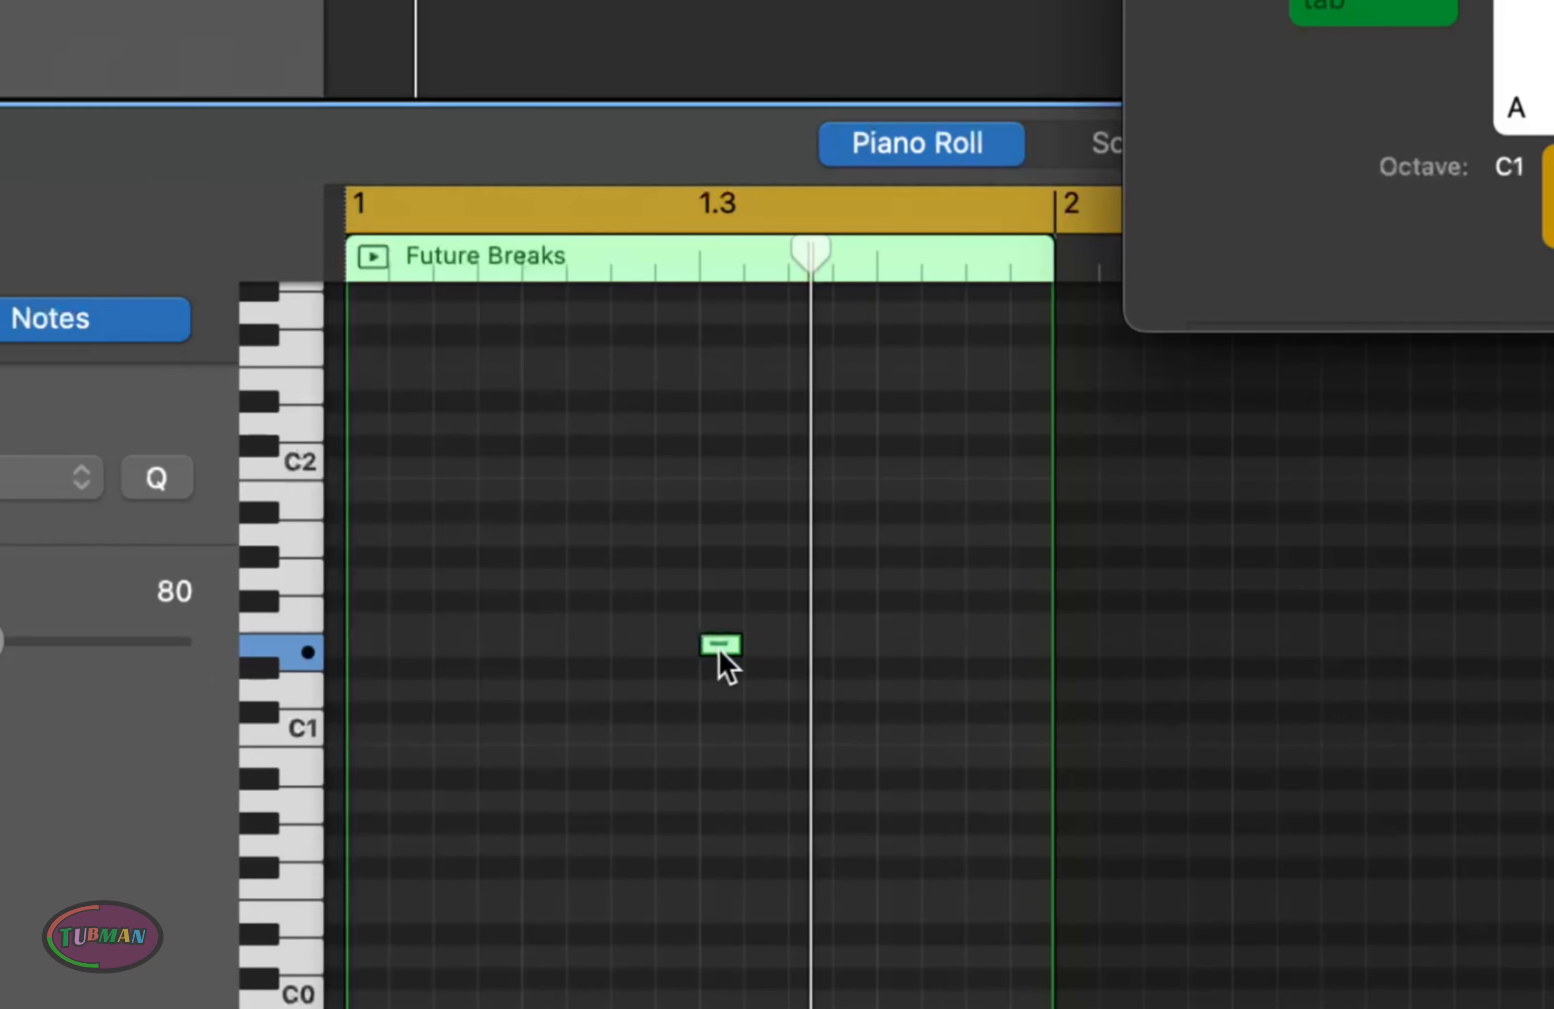
{"action": "mouse_move", "coordinate": [718, 648]}
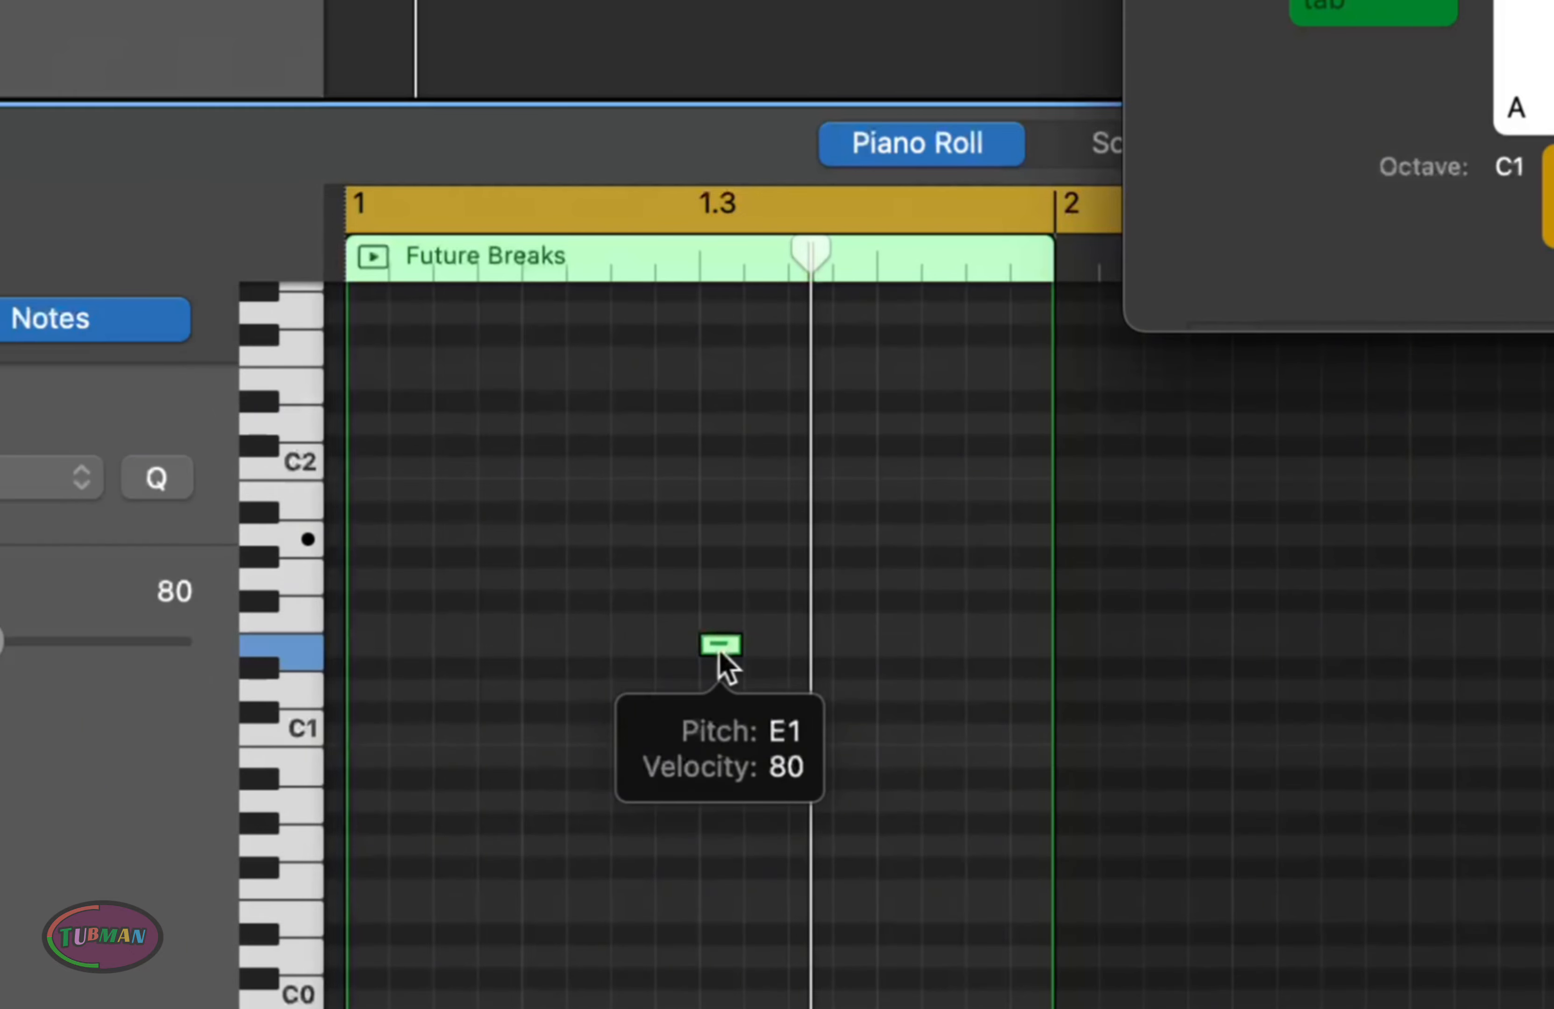
{"action": "left_click", "coordinate": [718, 535]}
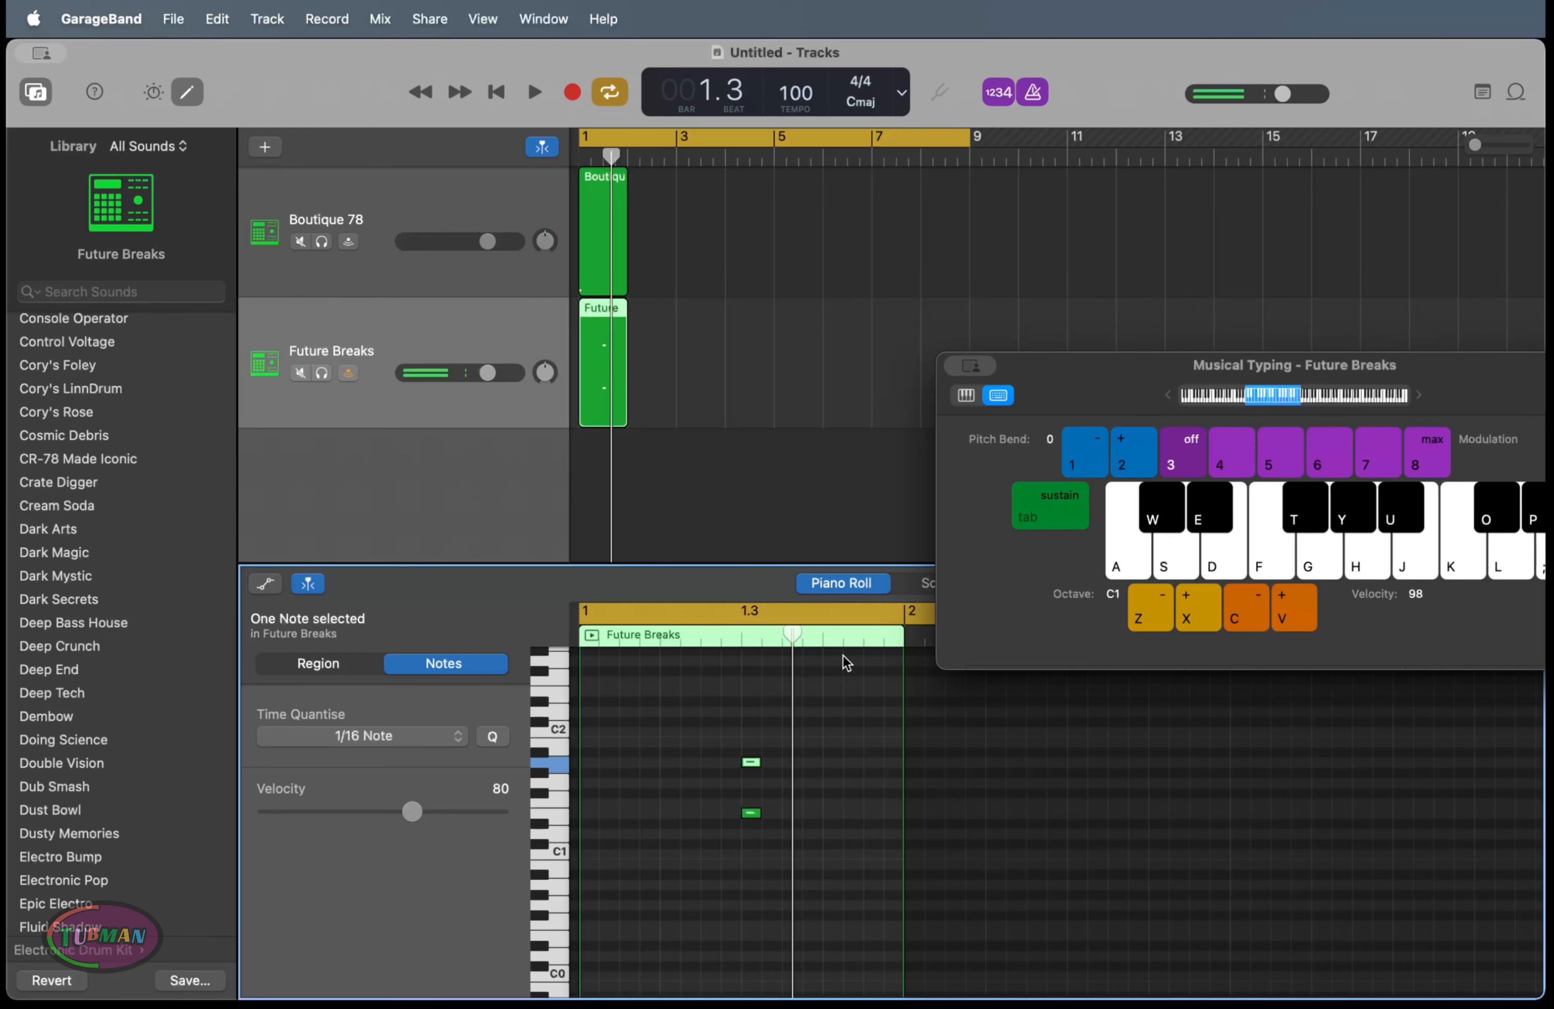
{"action": "key", "text": "space"}
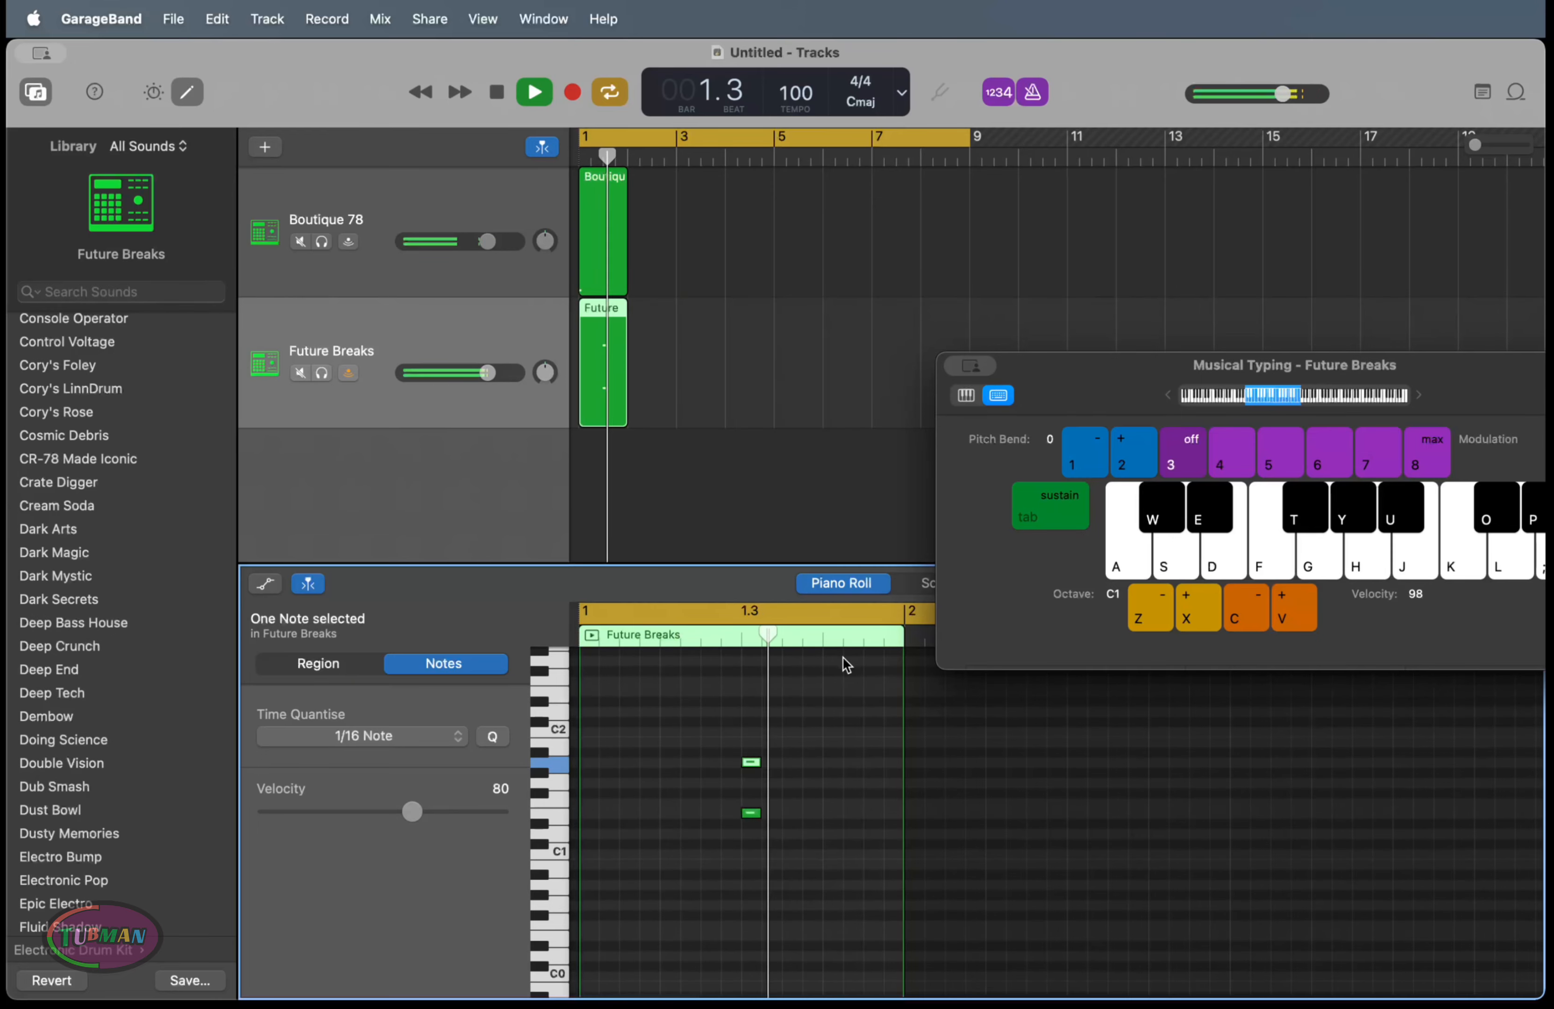
{"action": "key", "text": "space"}
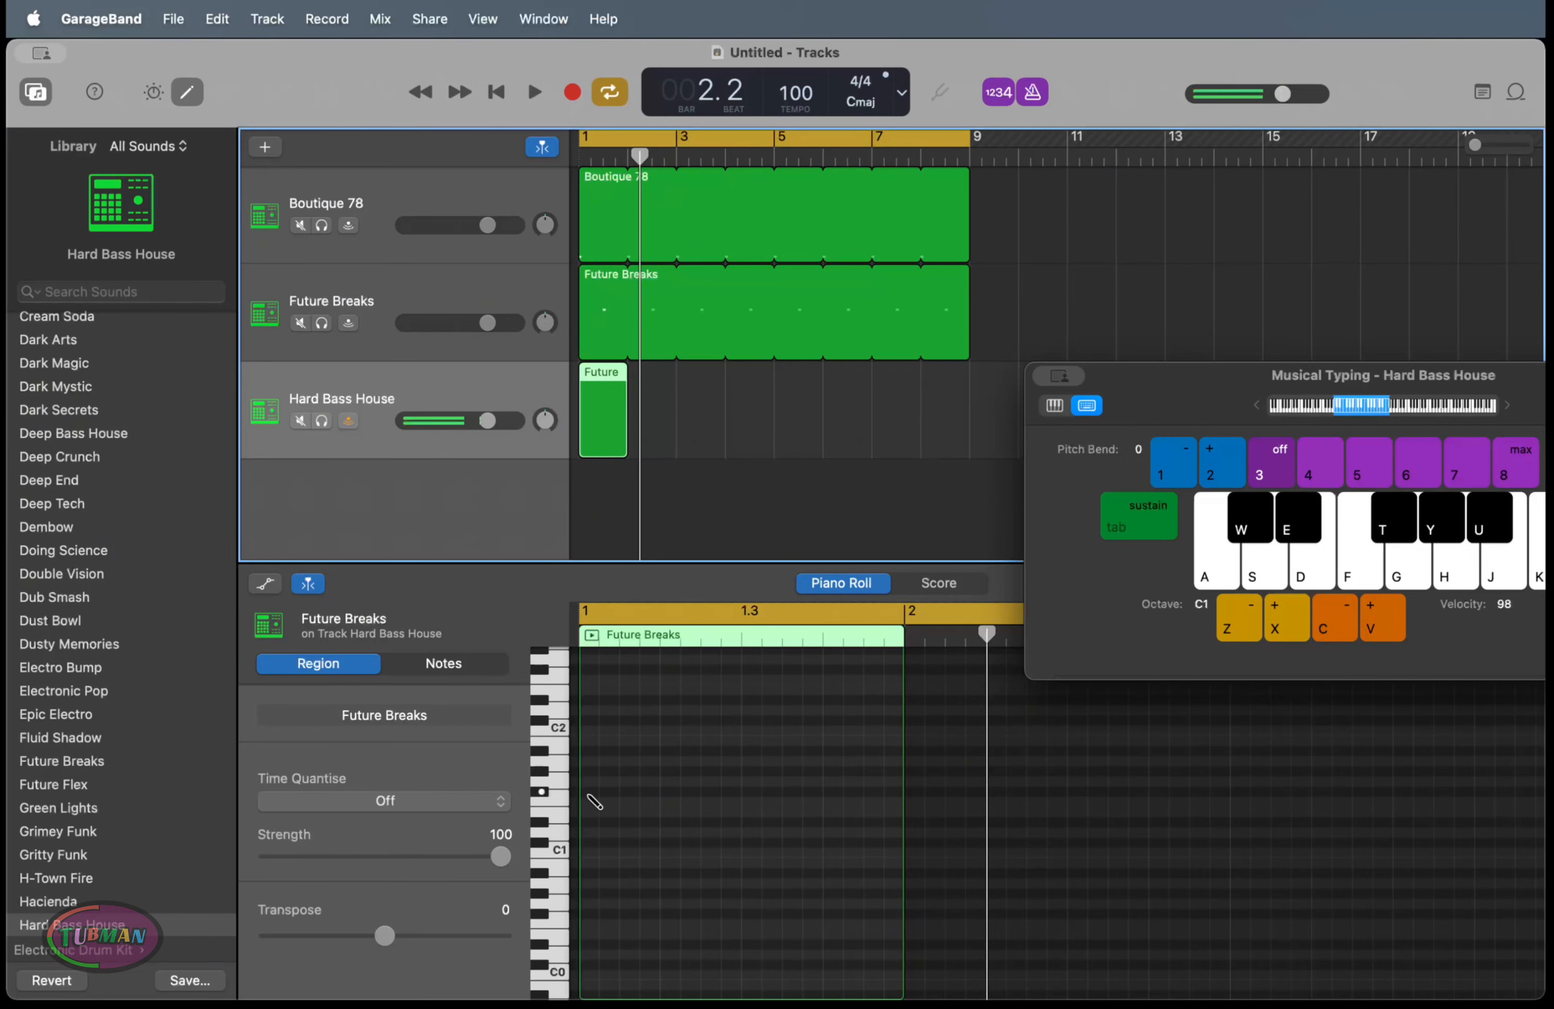
Add F♯1 notes on beats 1 and 2 of the region on the Hard Bass House track and play them back
{"action": "left_click", "coordinate": [590, 793], "text": "super"}
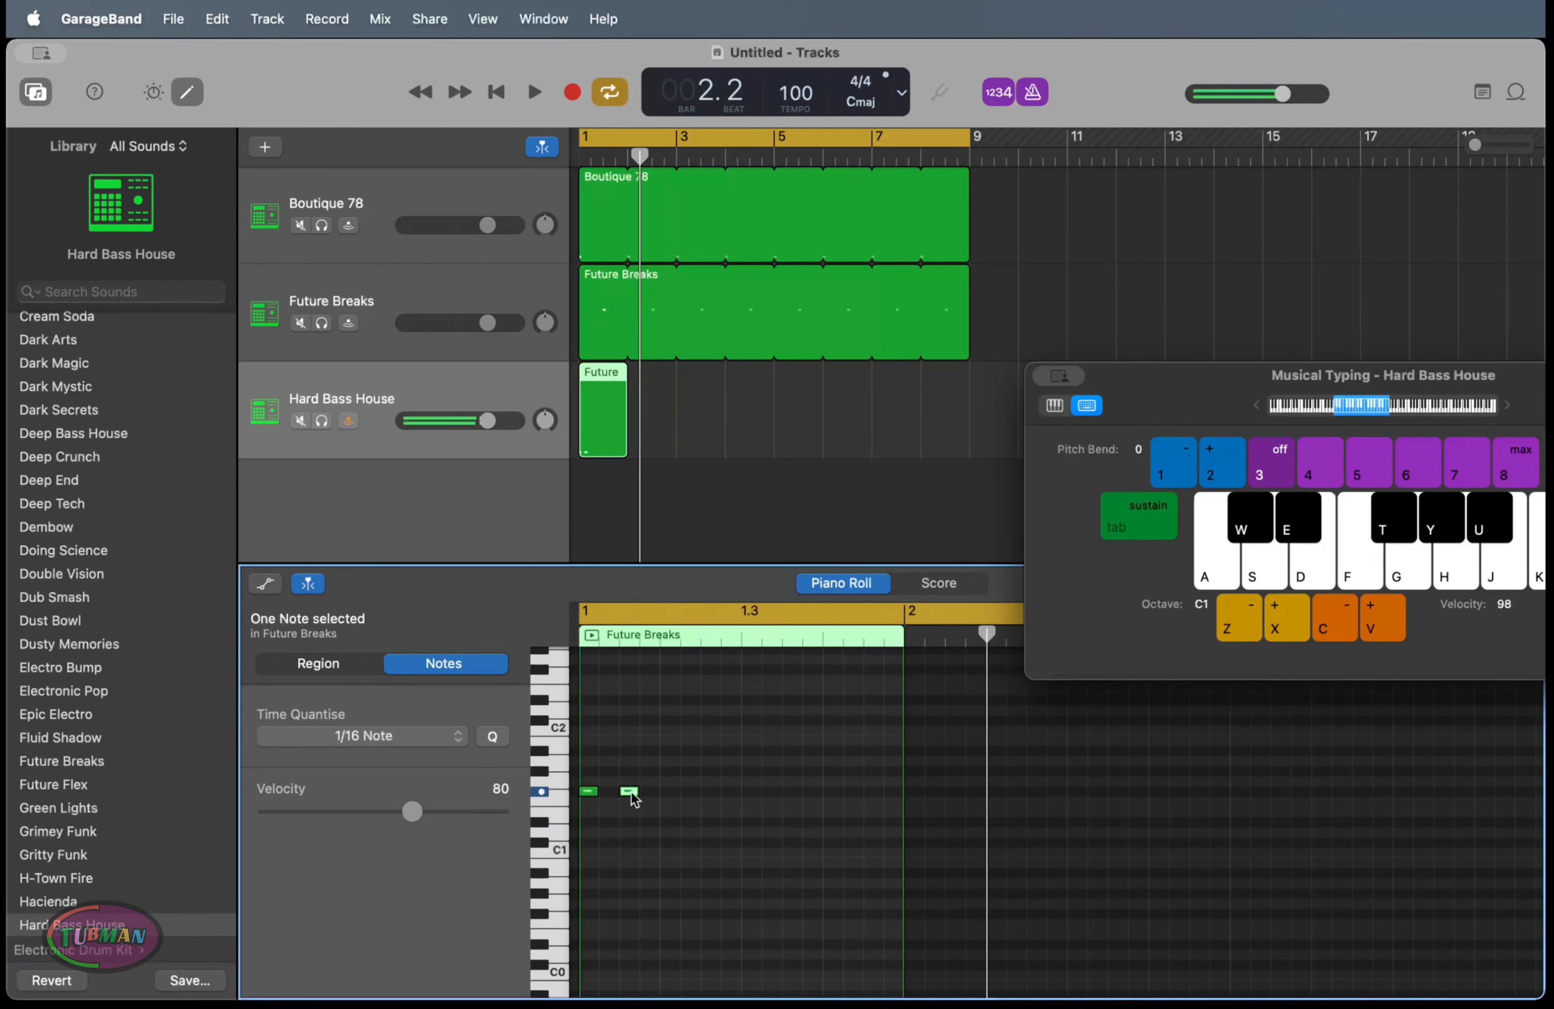
{"action": "left_click_drag", "start_coordinate": [634, 796], "coordinate": [675, 794]}
{"action": "key", "text": "space"}
{"action": "key", "text": "space"}
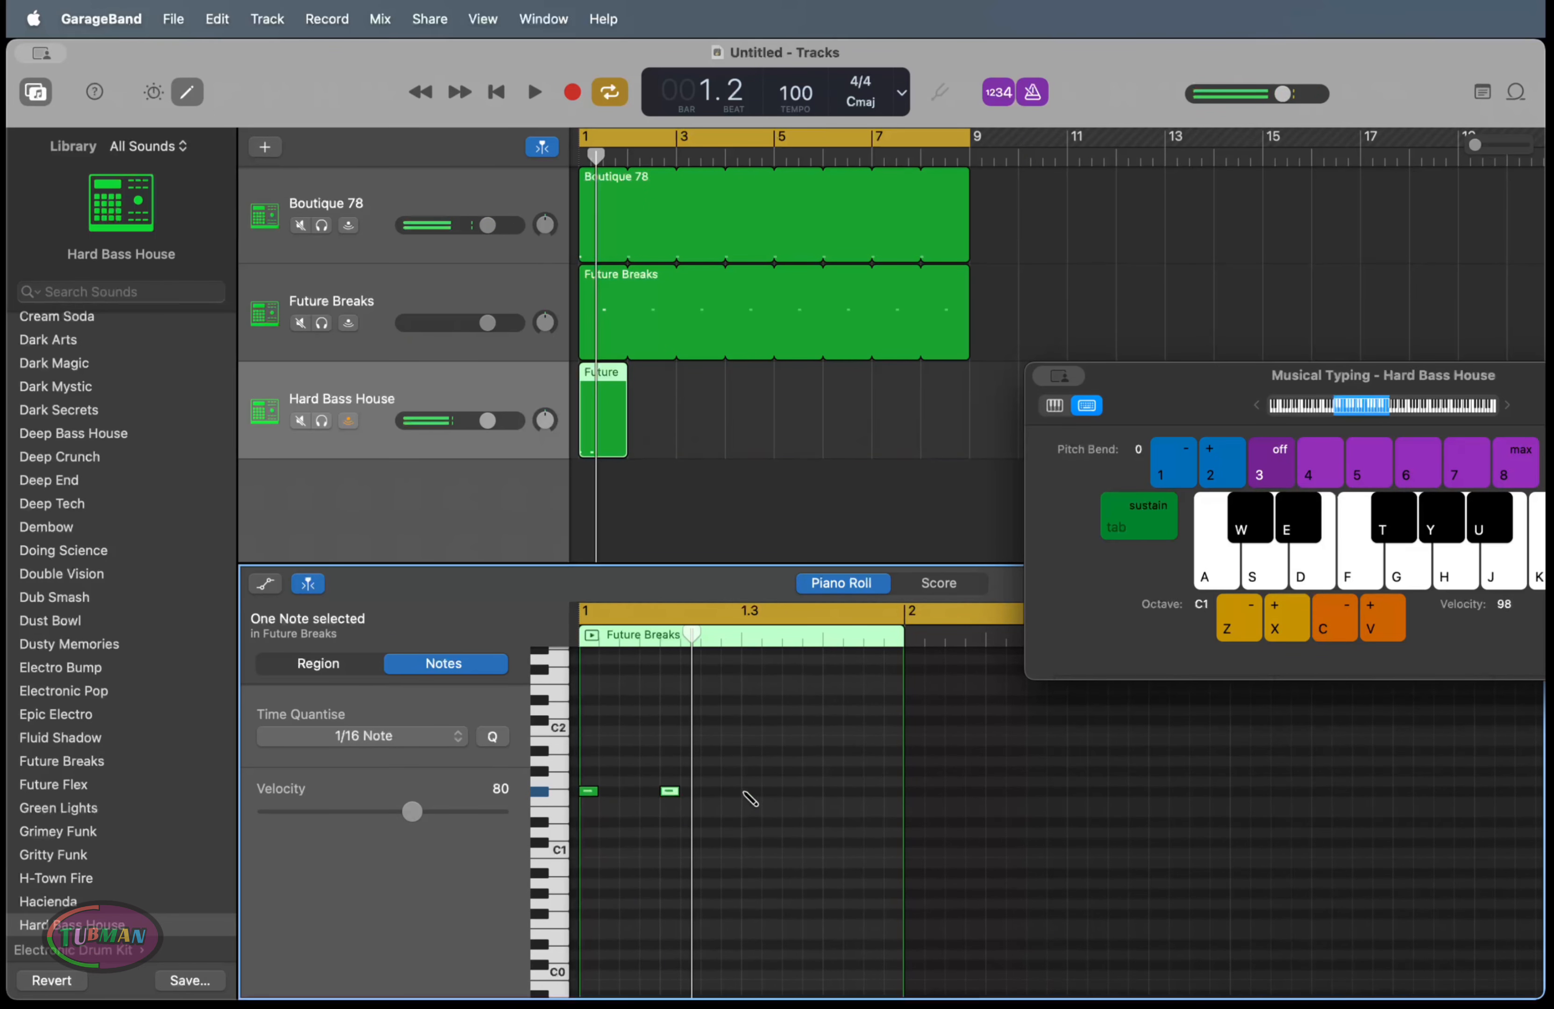
Add three more F♯1 notes to the Hard Bass House region, starting on beat 3, and play back the pattern
{"action": "left_click", "coordinate": [751, 792]}
{"action": "left_click", "coordinate": [812, 792]}
{"action": "left_click", "coordinate": [873, 791]}
{"action": "left_click_drag", "start_coordinate": [1140, 403], "coordinate": [1297, 191]}
{"action": "key", "text": "space"}
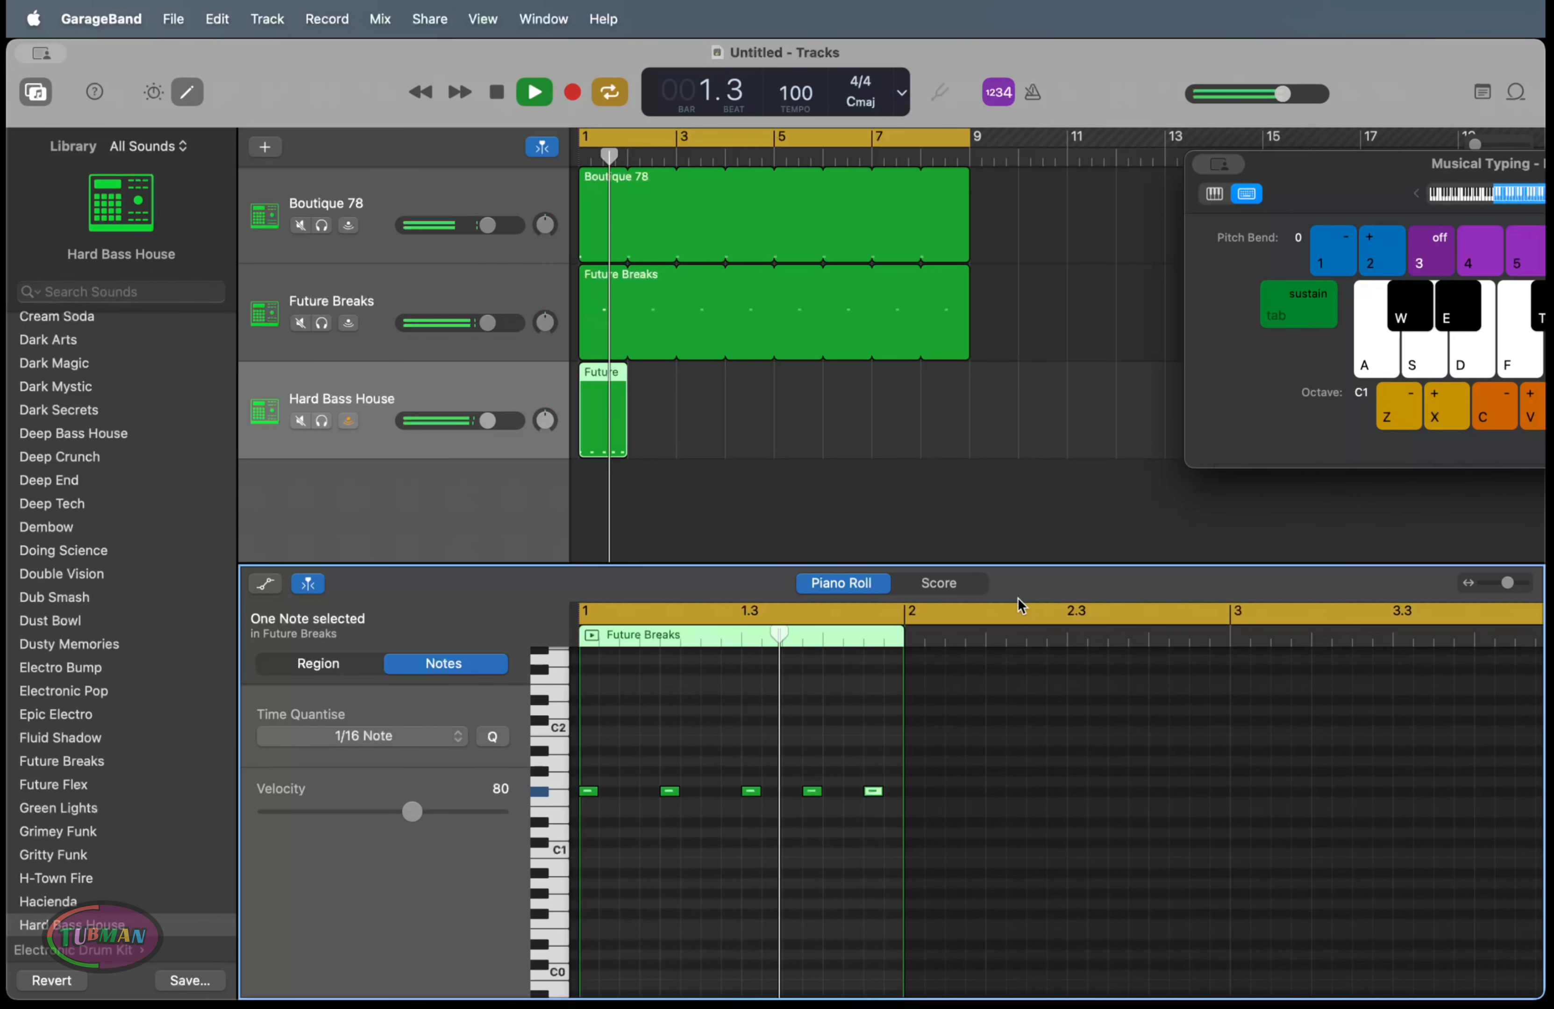
{"action": "left_click", "coordinate": [843, 804]}
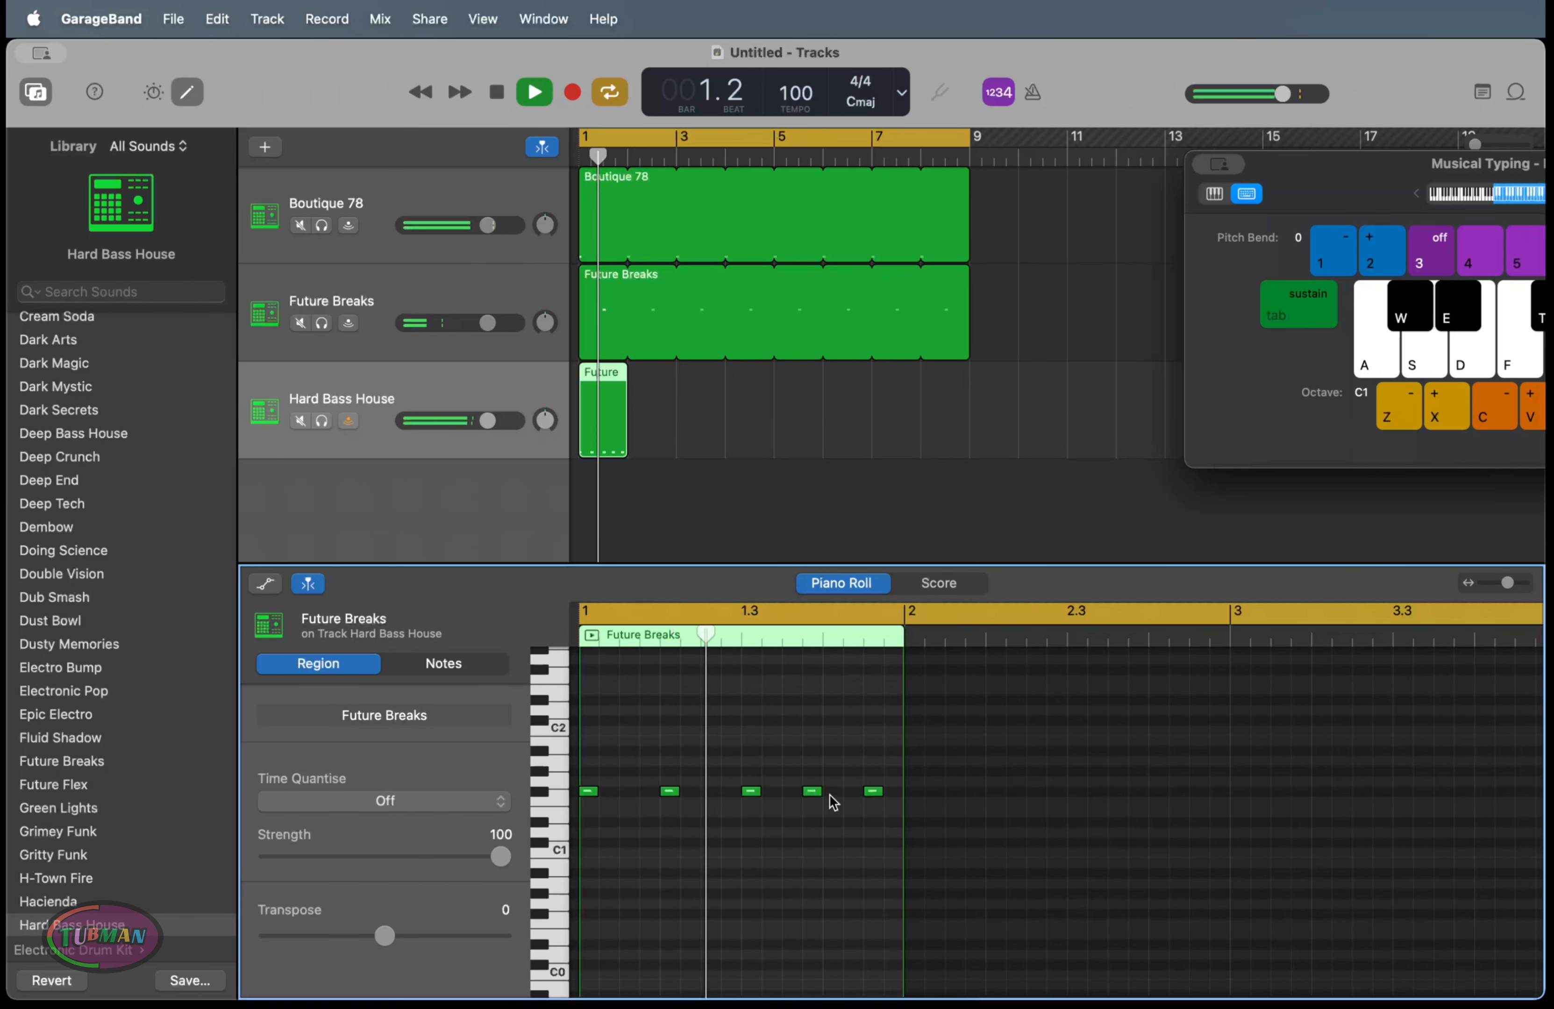
{"action": "key", "text": "space"}
Move the fourth F♯1 note to beat 4, delete the fifth note and play back the region
{"action": "left_click_drag", "start_coordinate": [813, 792], "coordinate": [834, 795]}
{"action": "left_click", "coordinate": [875, 794]}
{"action": "key", "text": "Delete"}
{"action": "key", "text": "space"}
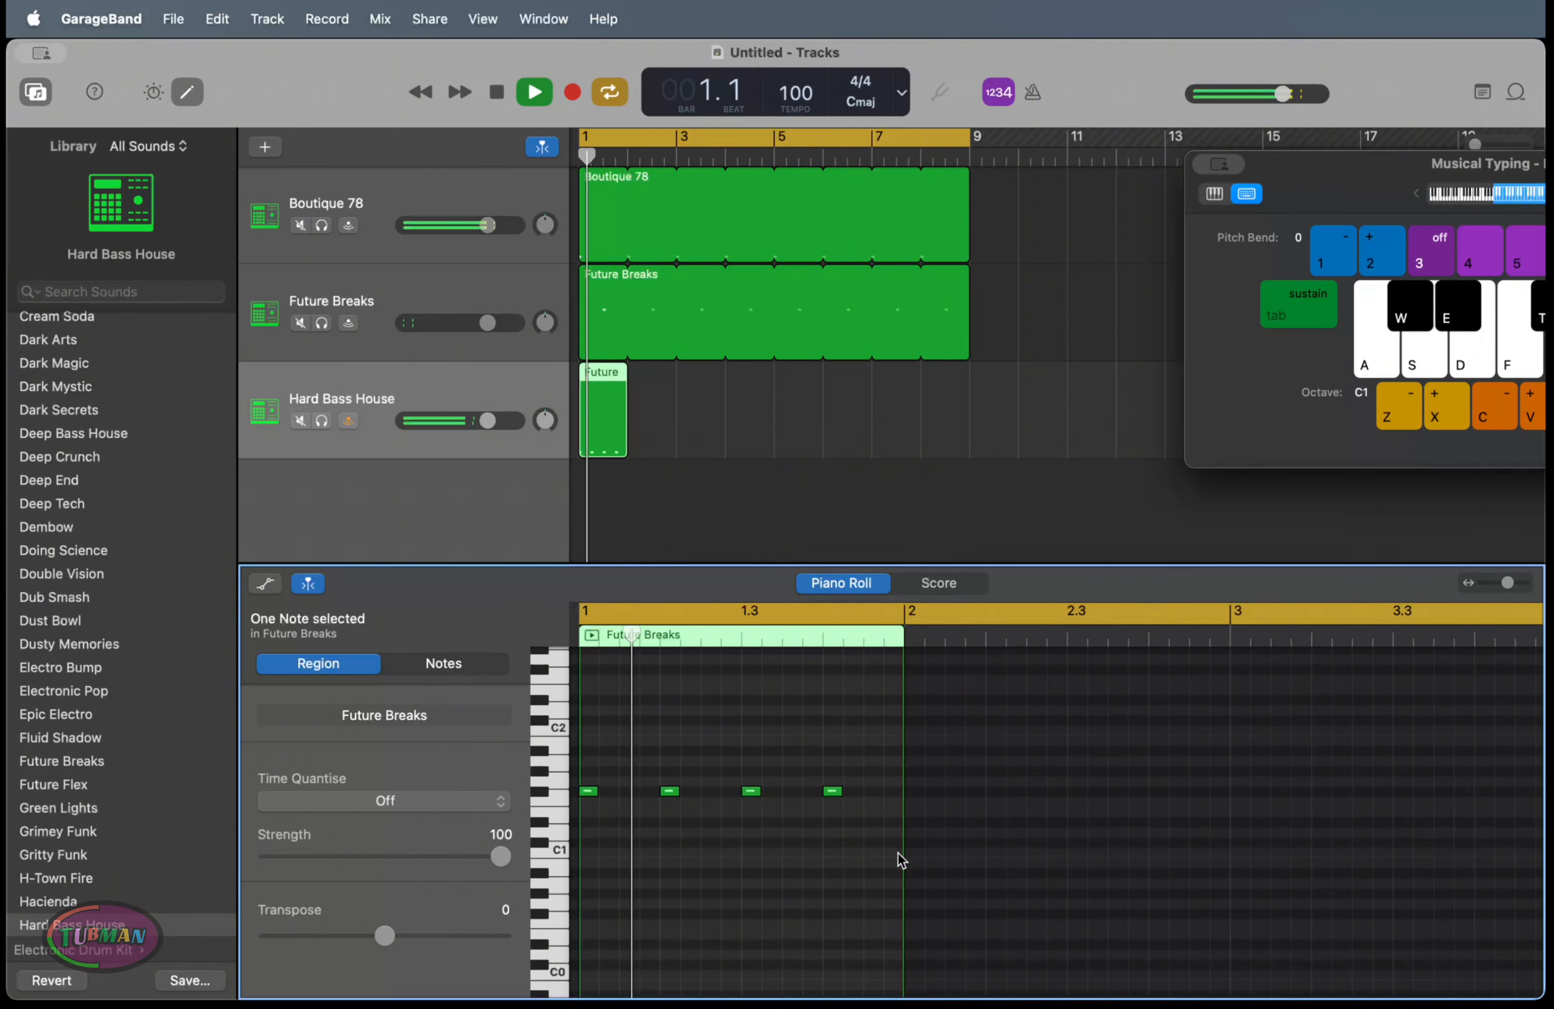
Loop the Hard Bass House region up to bar 9 and duplicate its track
{"action": "left_click_drag", "start_coordinate": [633, 378], "coordinate": [968, 378]}
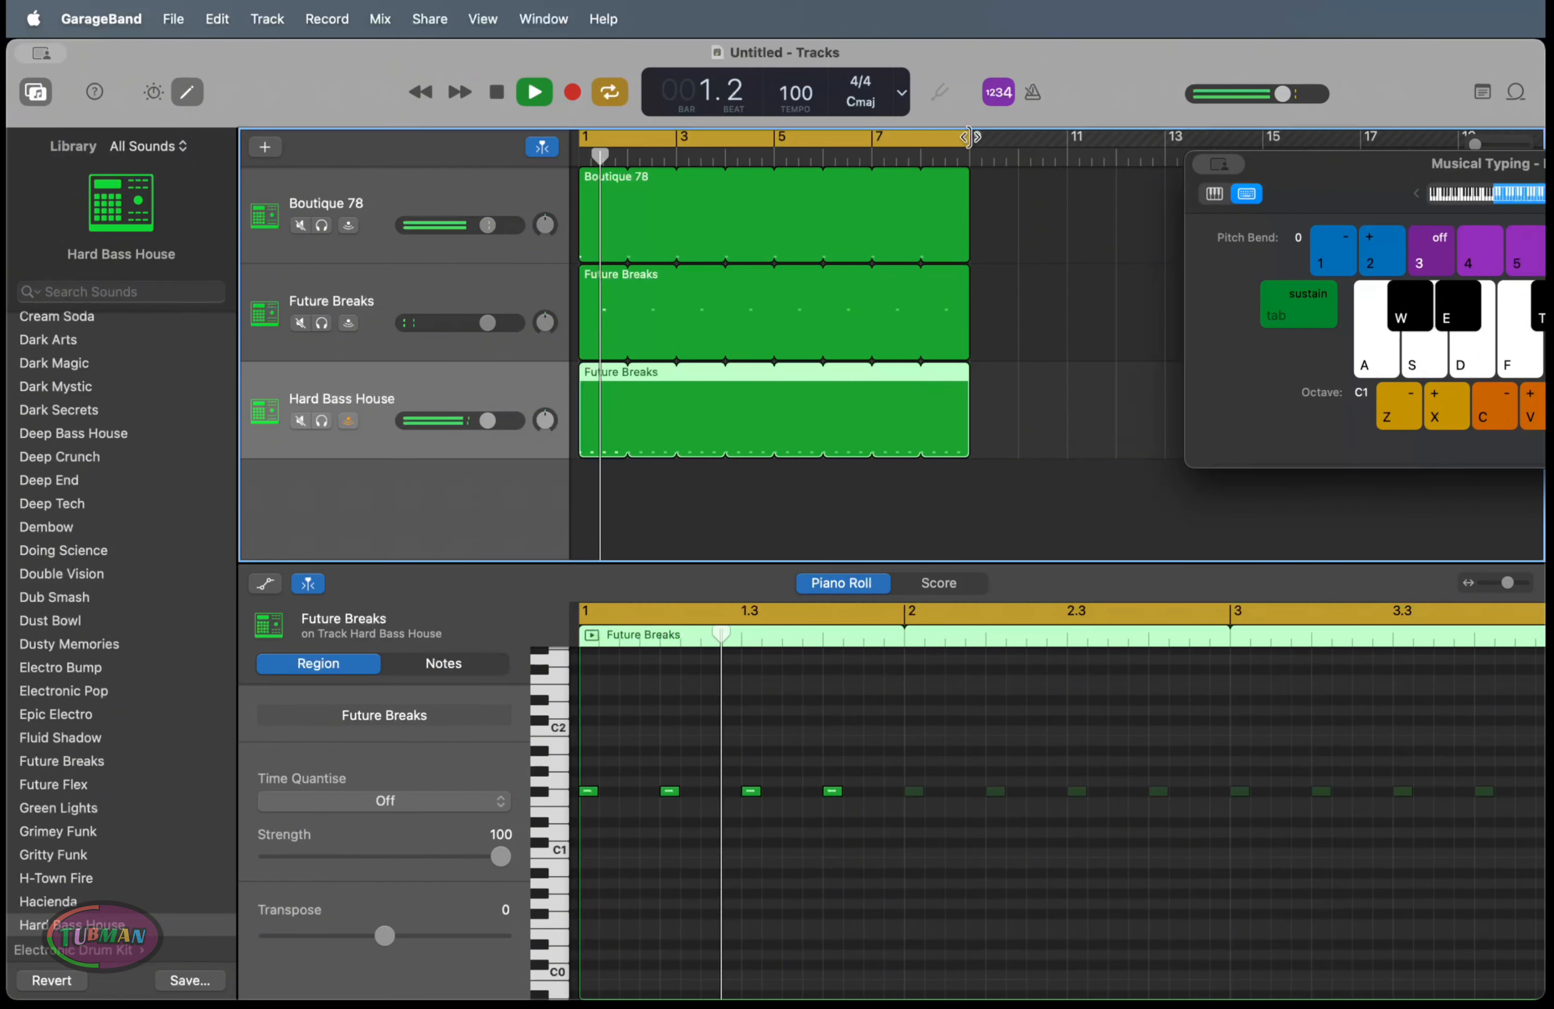
{"action": "key", "text": "super+d"}
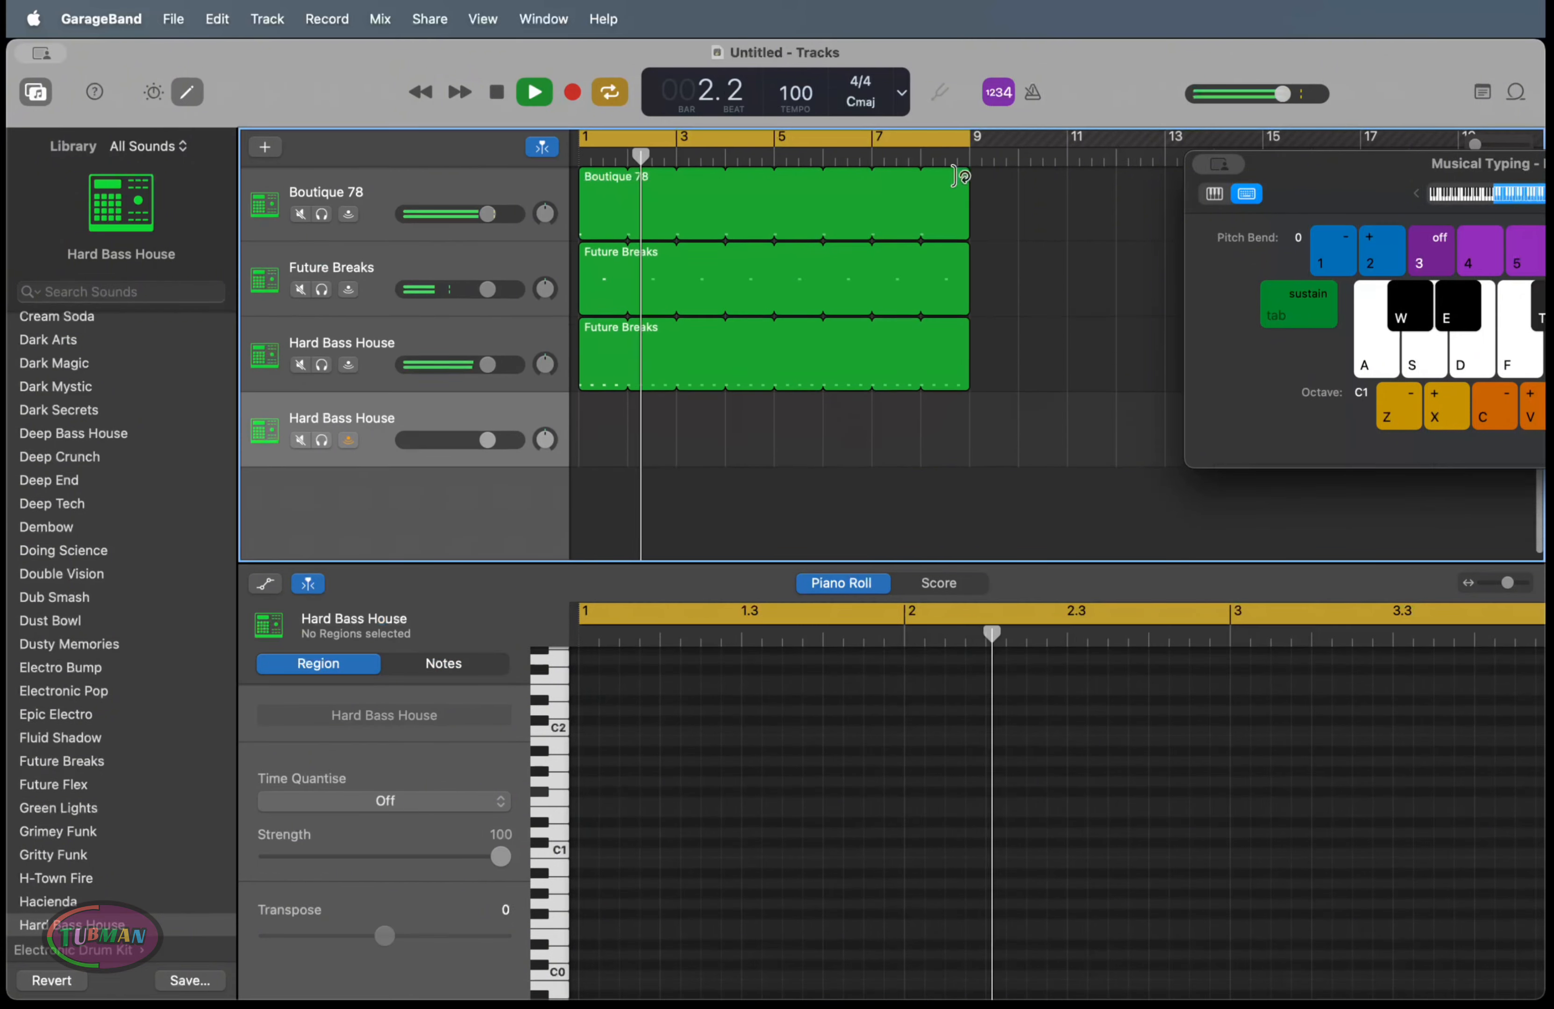
Create a MIDI region at bar 1 of the fourth track using the Hard Bounce kit and add an F♯1 note on beat 1
{"action": "right_click", "coordinate": [603, 416]}
{"action": "left_click", "coordinate": [632, 427]}
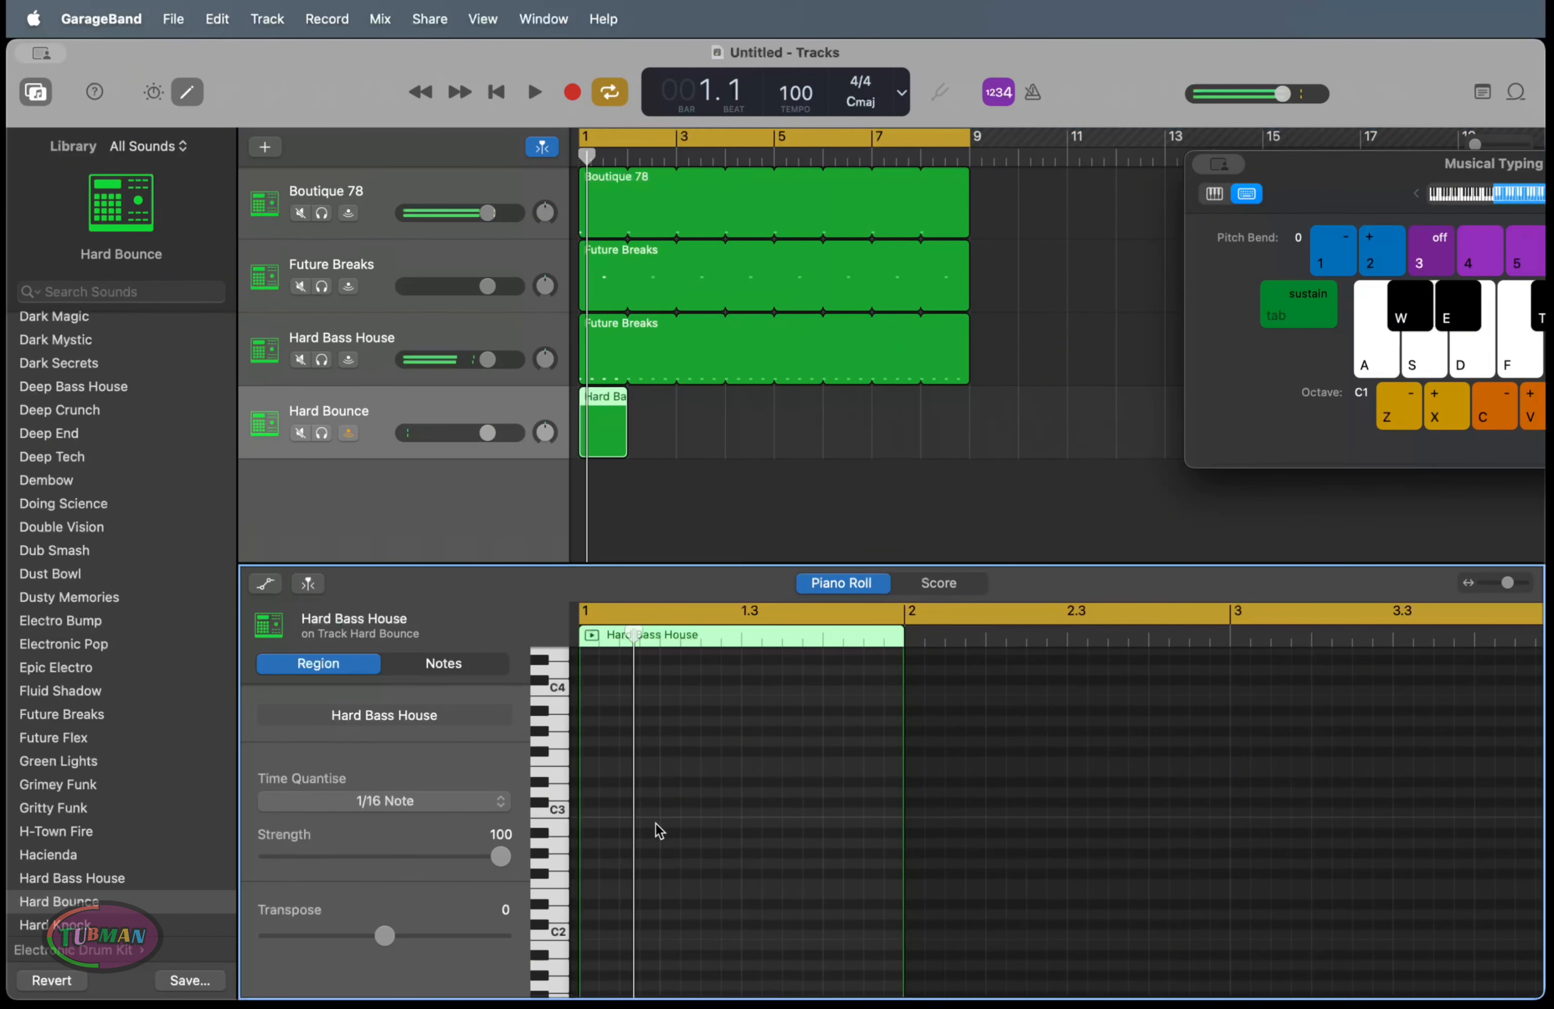
{"action": "scroll", "coordinate": [658, 831], "scroll_direction": "down", "scroll_amount": 4}
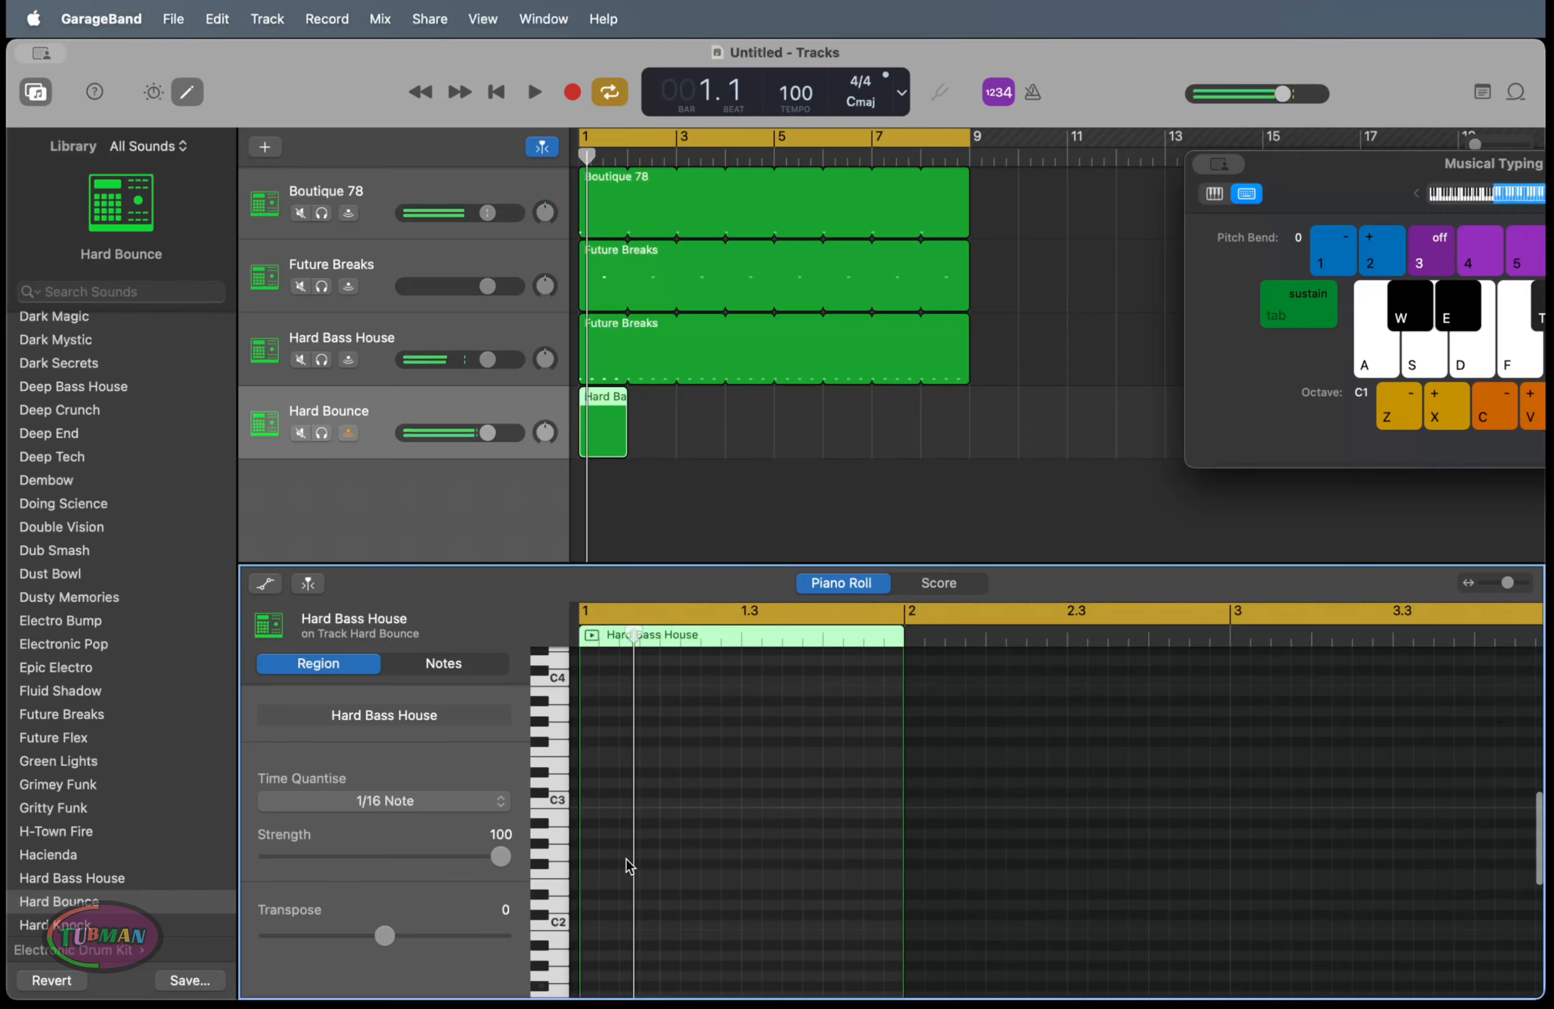
{"action": "left_click", "coordinate": [596, 884], "text": "super"}
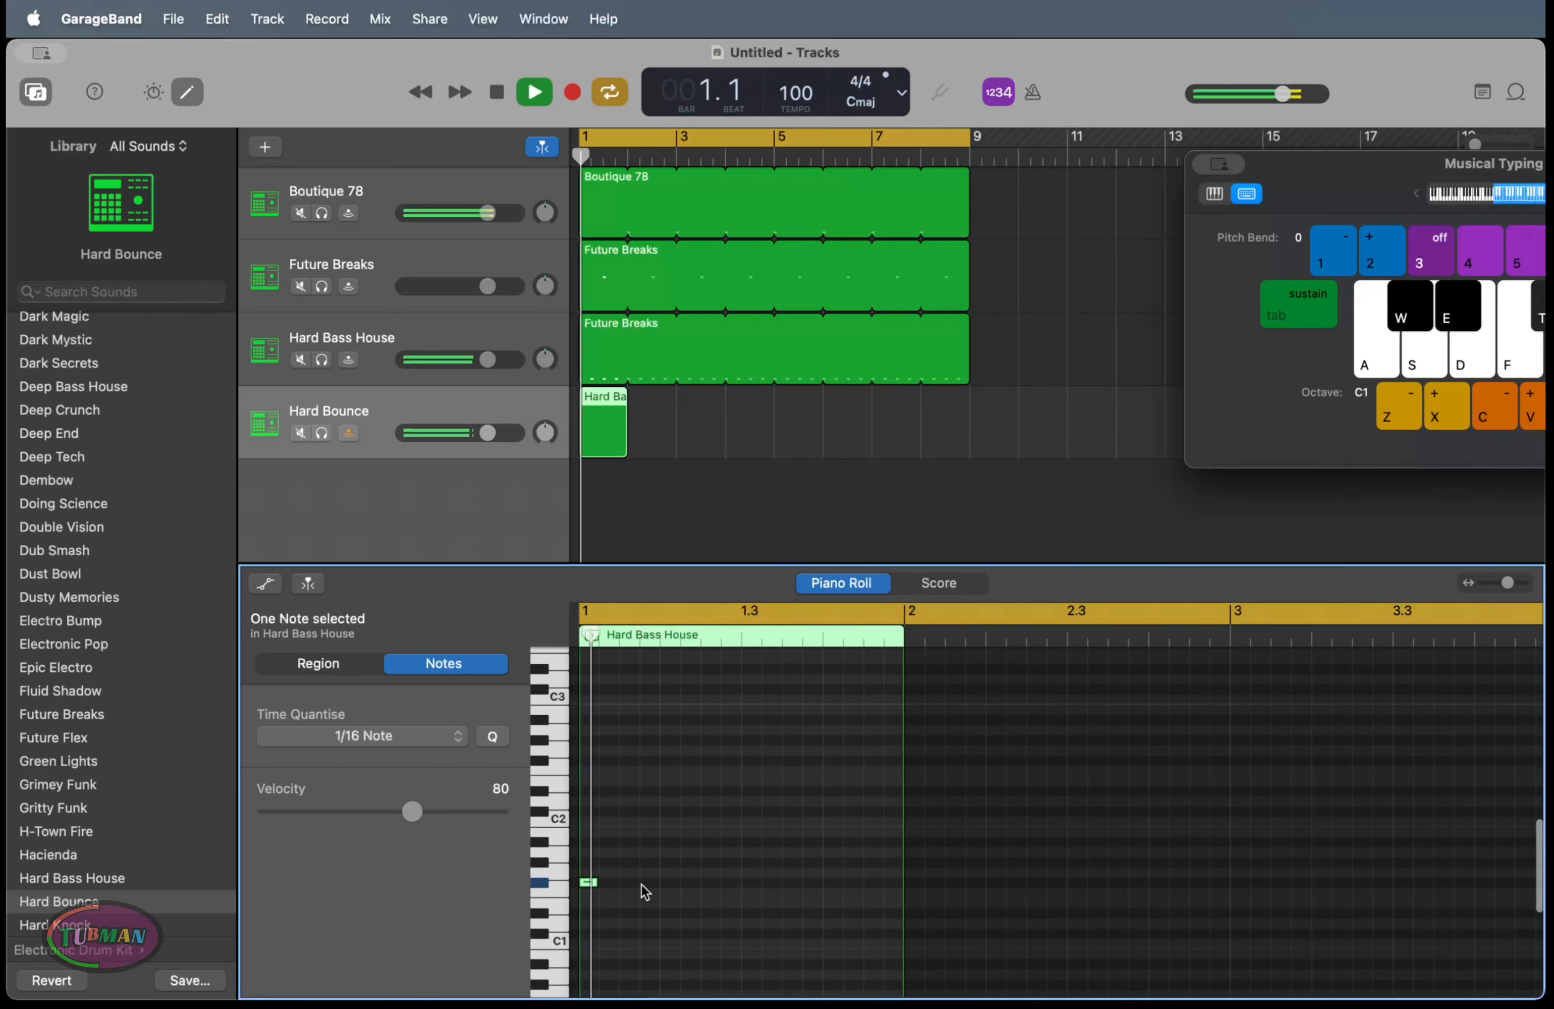
{"action": "key", "text": "space"}
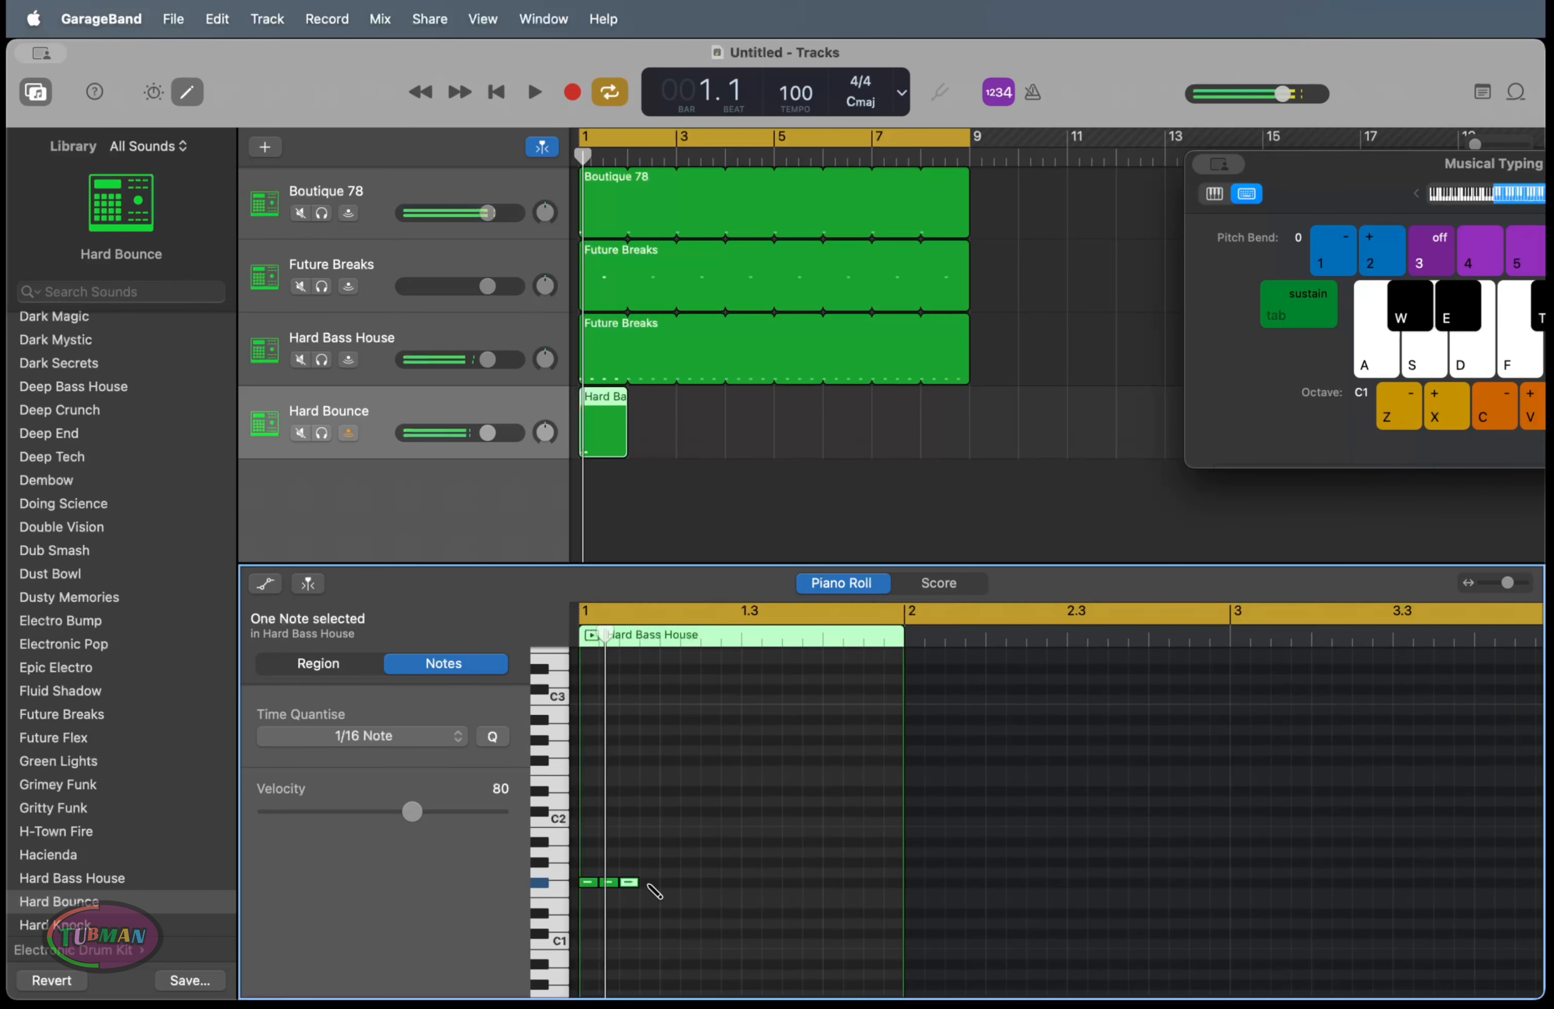
Extend the Hard Bounce pattern to seven consecutive sixteenth F♯1 notes, playing it back between additions
{"action": "left_click", "coordinate": [648, 882], "text": "super"}
{"action": "key", "text": "space"}
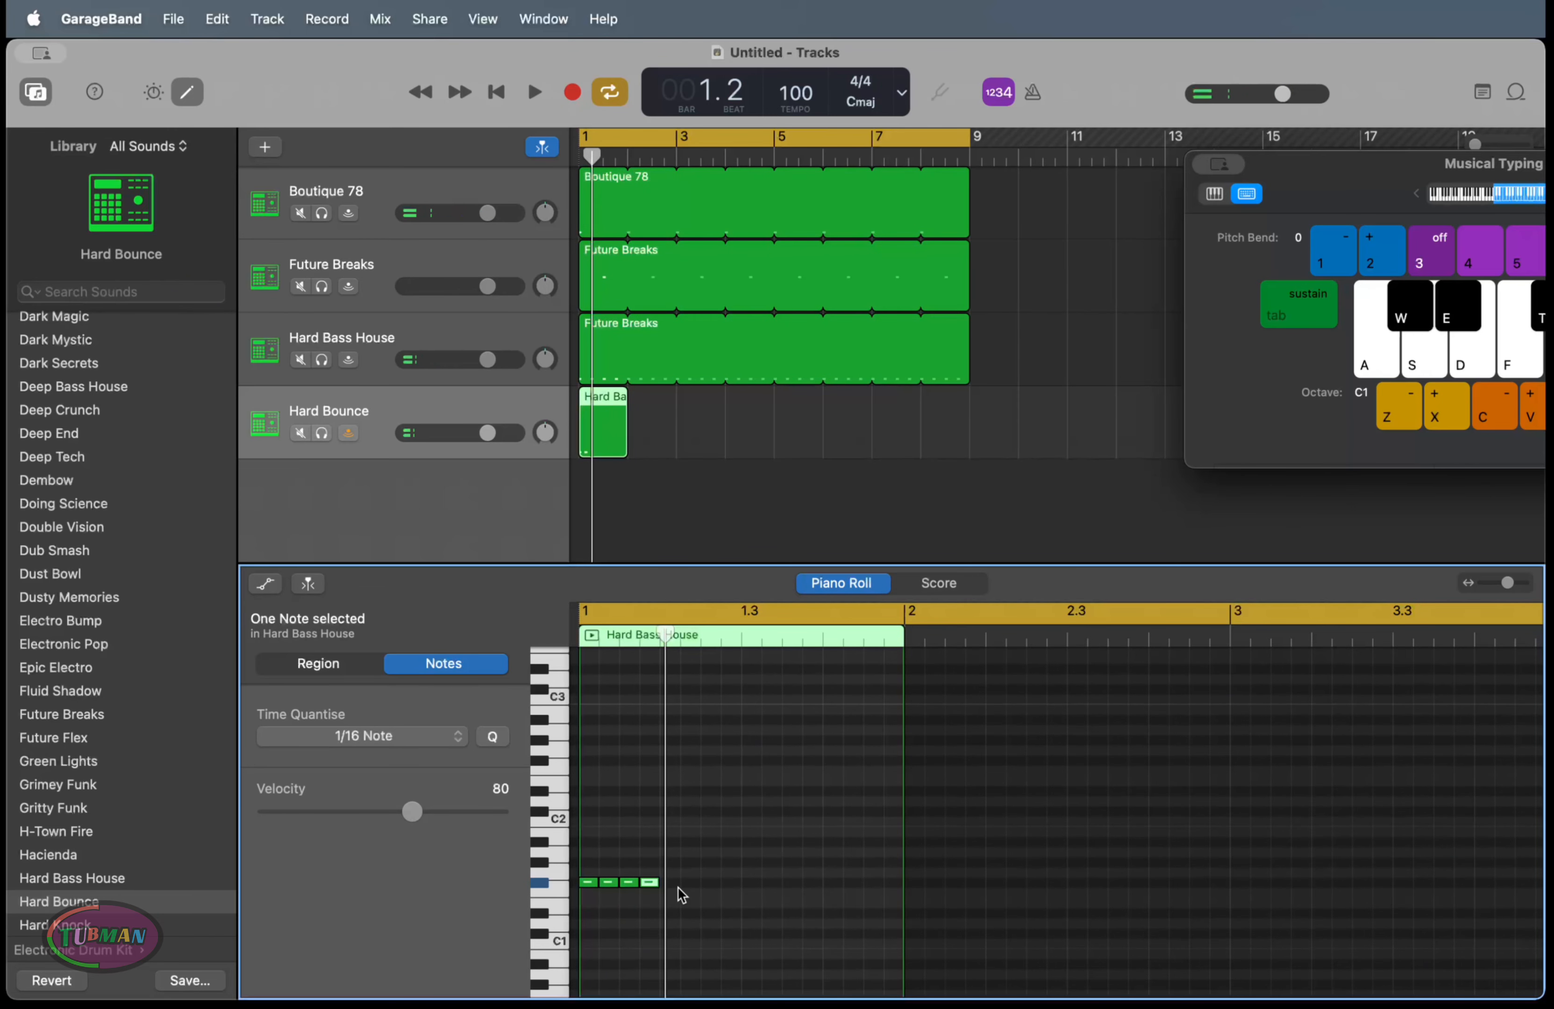
{"action": "key", "text": "space"}
{"action": "key", "text": "space"}
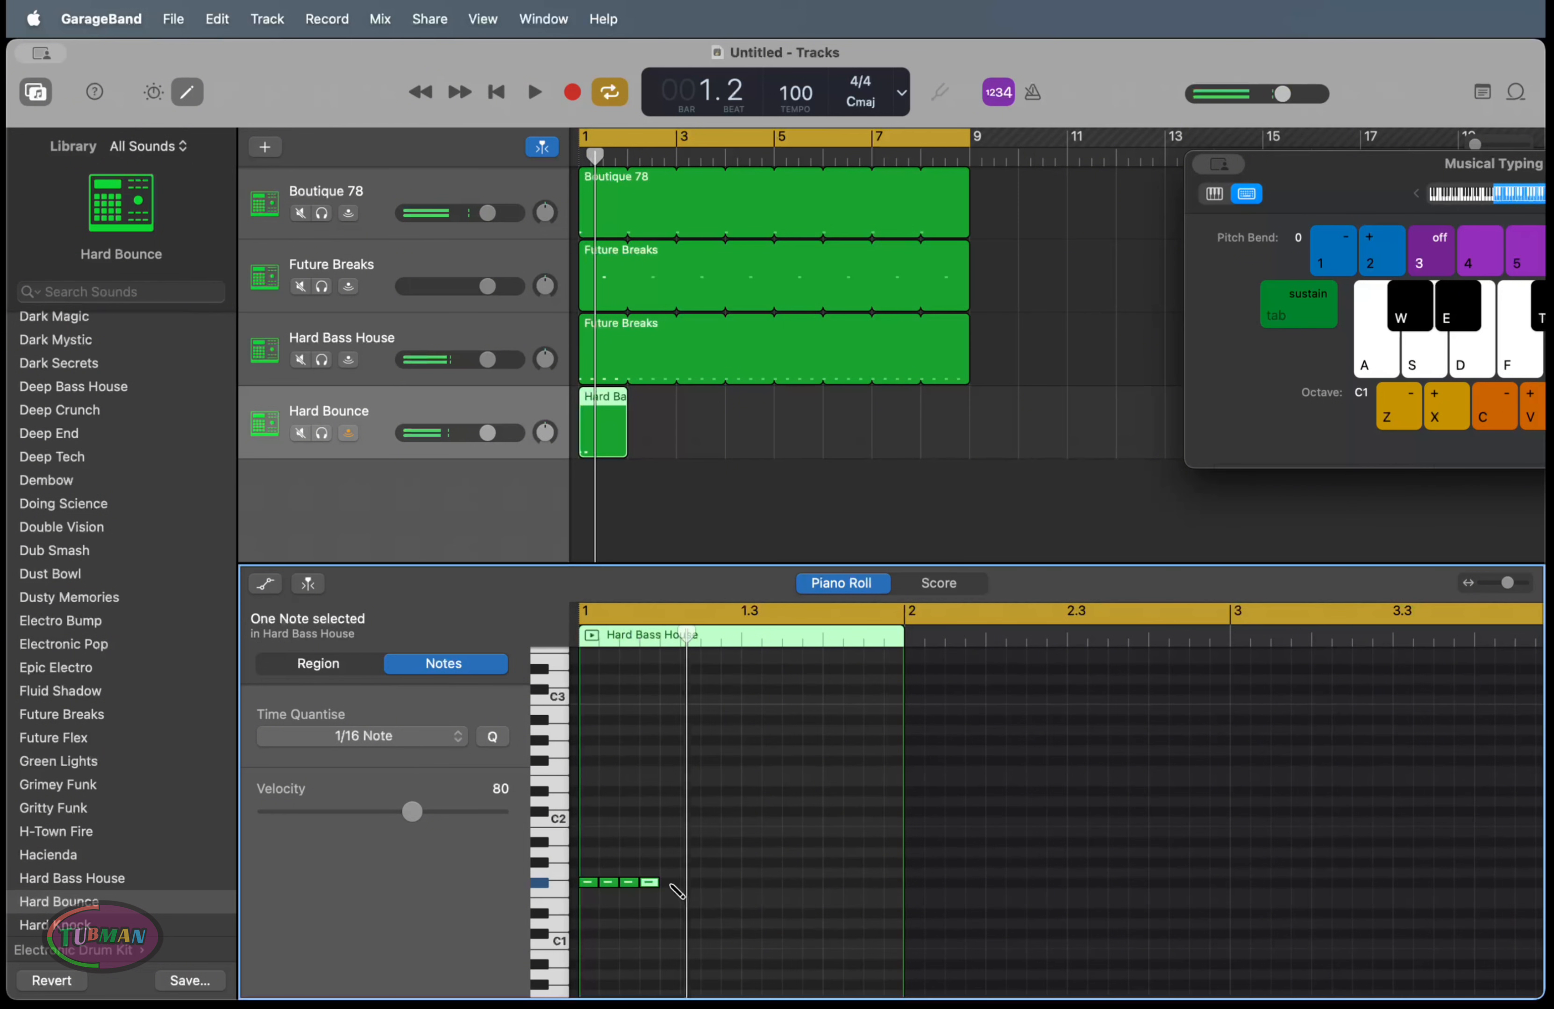
{"action": "left_click", "coordinate": [687, 882], "text": "super"}
{"action": "key", "text": "space"}
{"action": "key", "text": "space"}
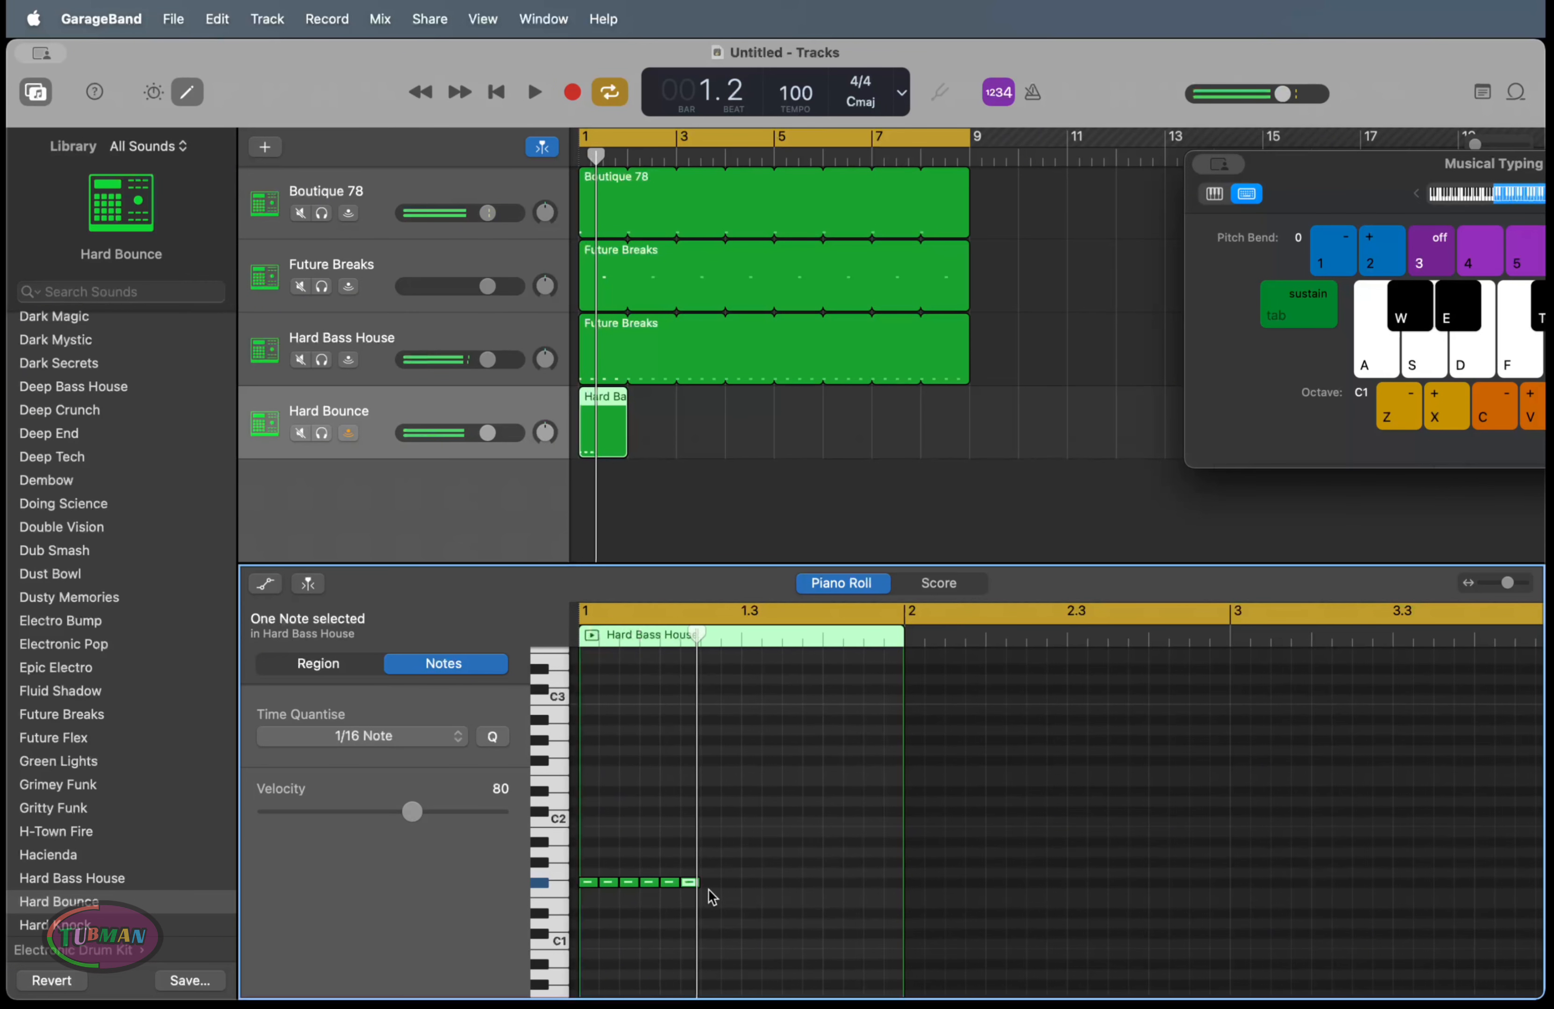
{"action": "key", "text": "space"}
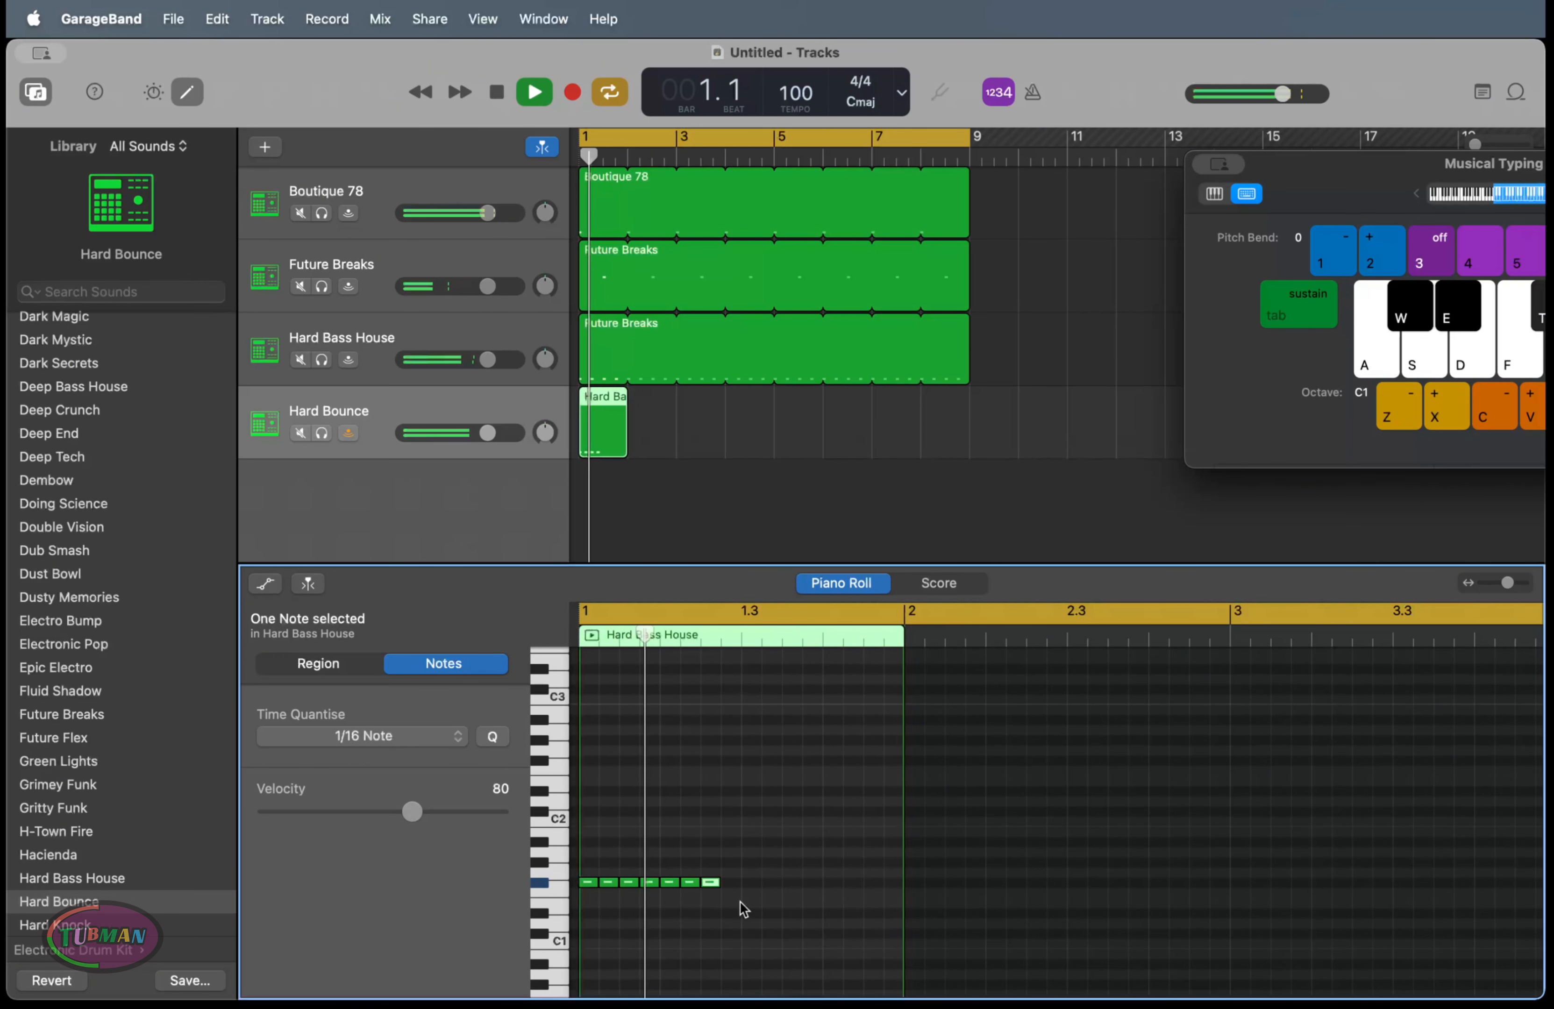
Stop playback and copy the seven F♯1 notes so the copies start on beat 3 of the region
{"action": "key", "text": "space"}
{"action": "left_click_drag", "start_coordinate": [732, 907], "coordinate": [732, 908]}
{"action": "left_click_drag", "start_coordinate": [732, 908], "coordinate": [620, 844]}
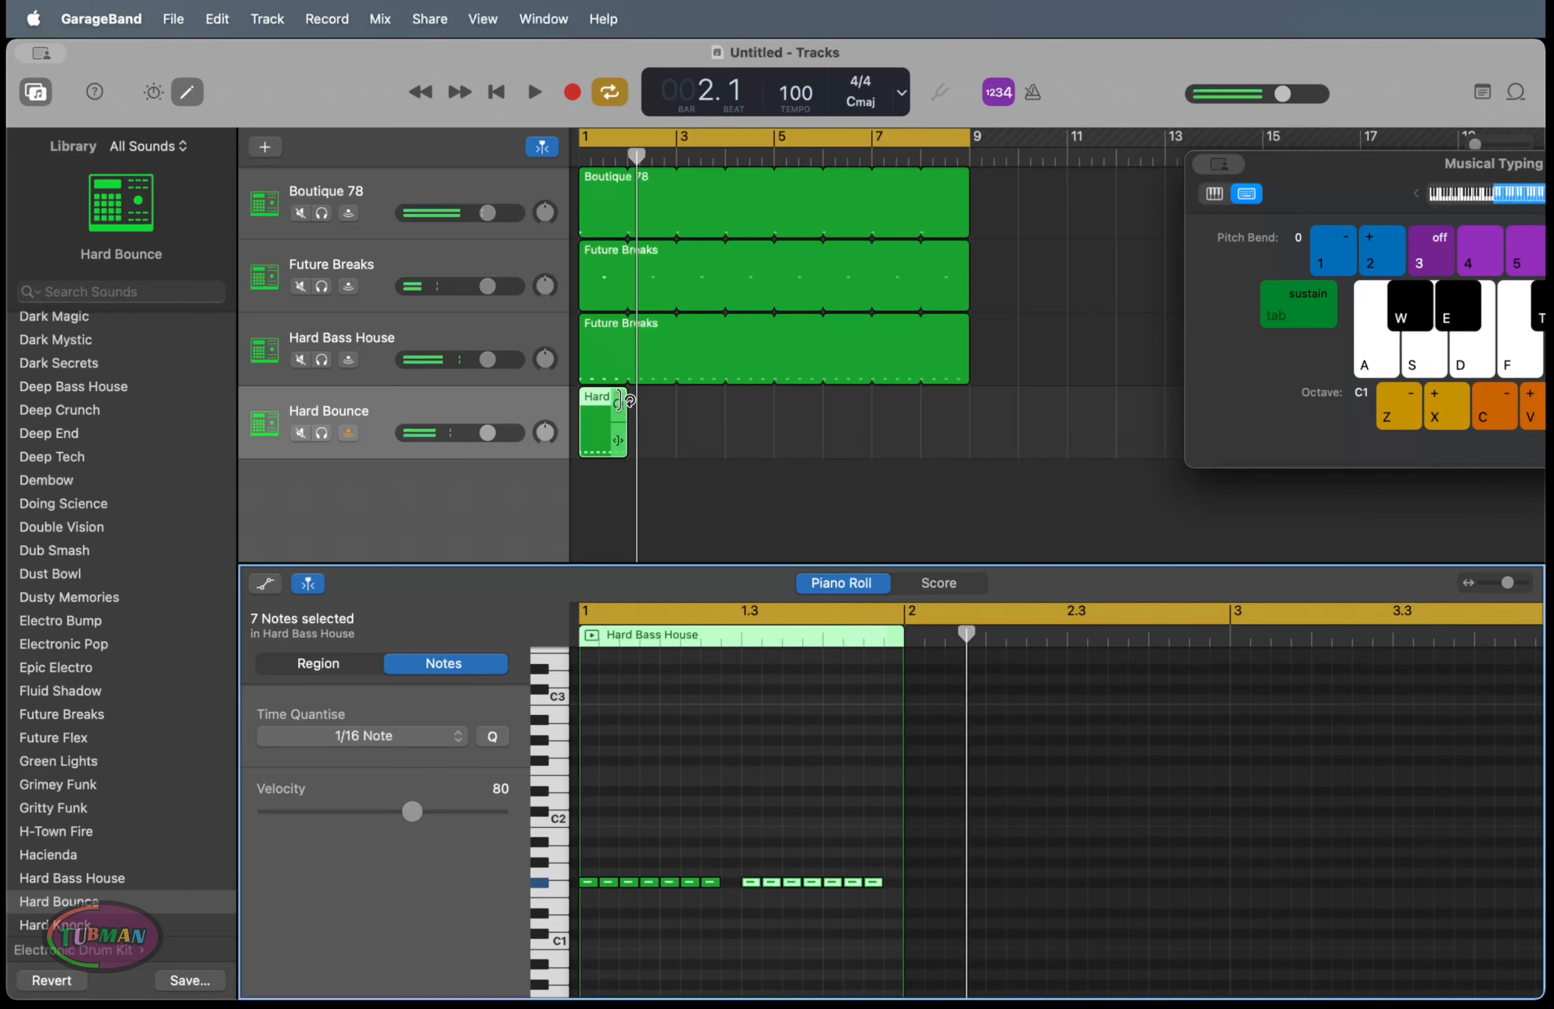
Loop the region on the Hard Bounce track up to bar 9 and play the beat back
{"action": "left_click_drag", "start_coordinate": [633, 393], "coordinate": [963, 395]}
{"action": "key", "text": "space"}
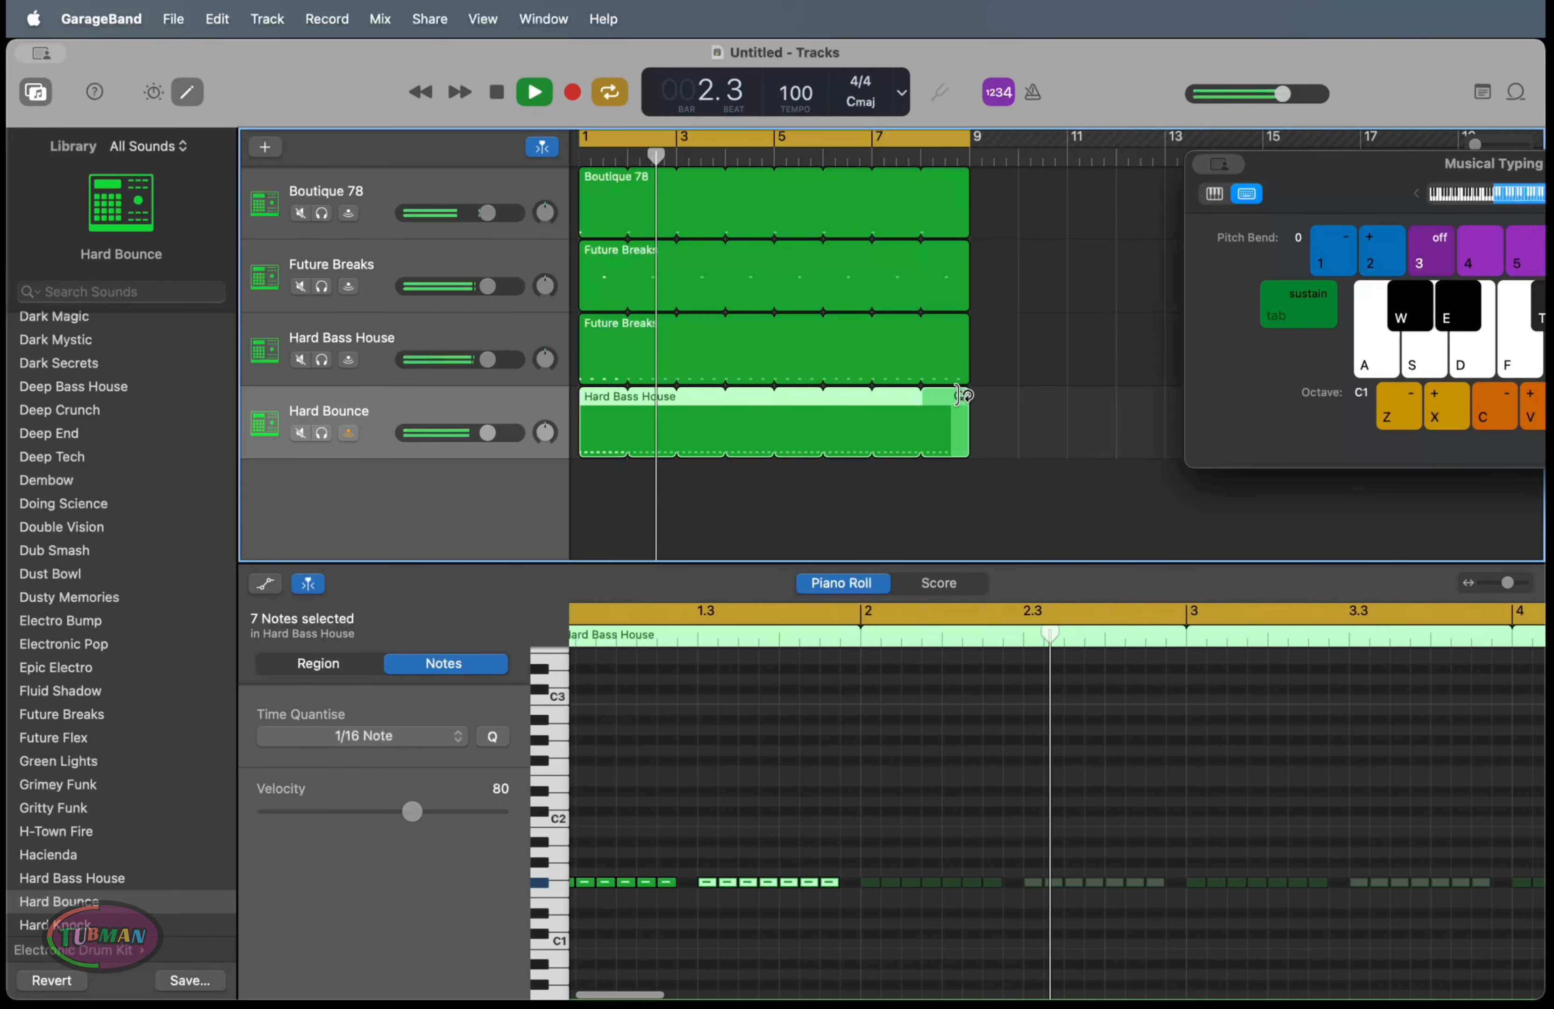
{"action": "key", "text": "space"}
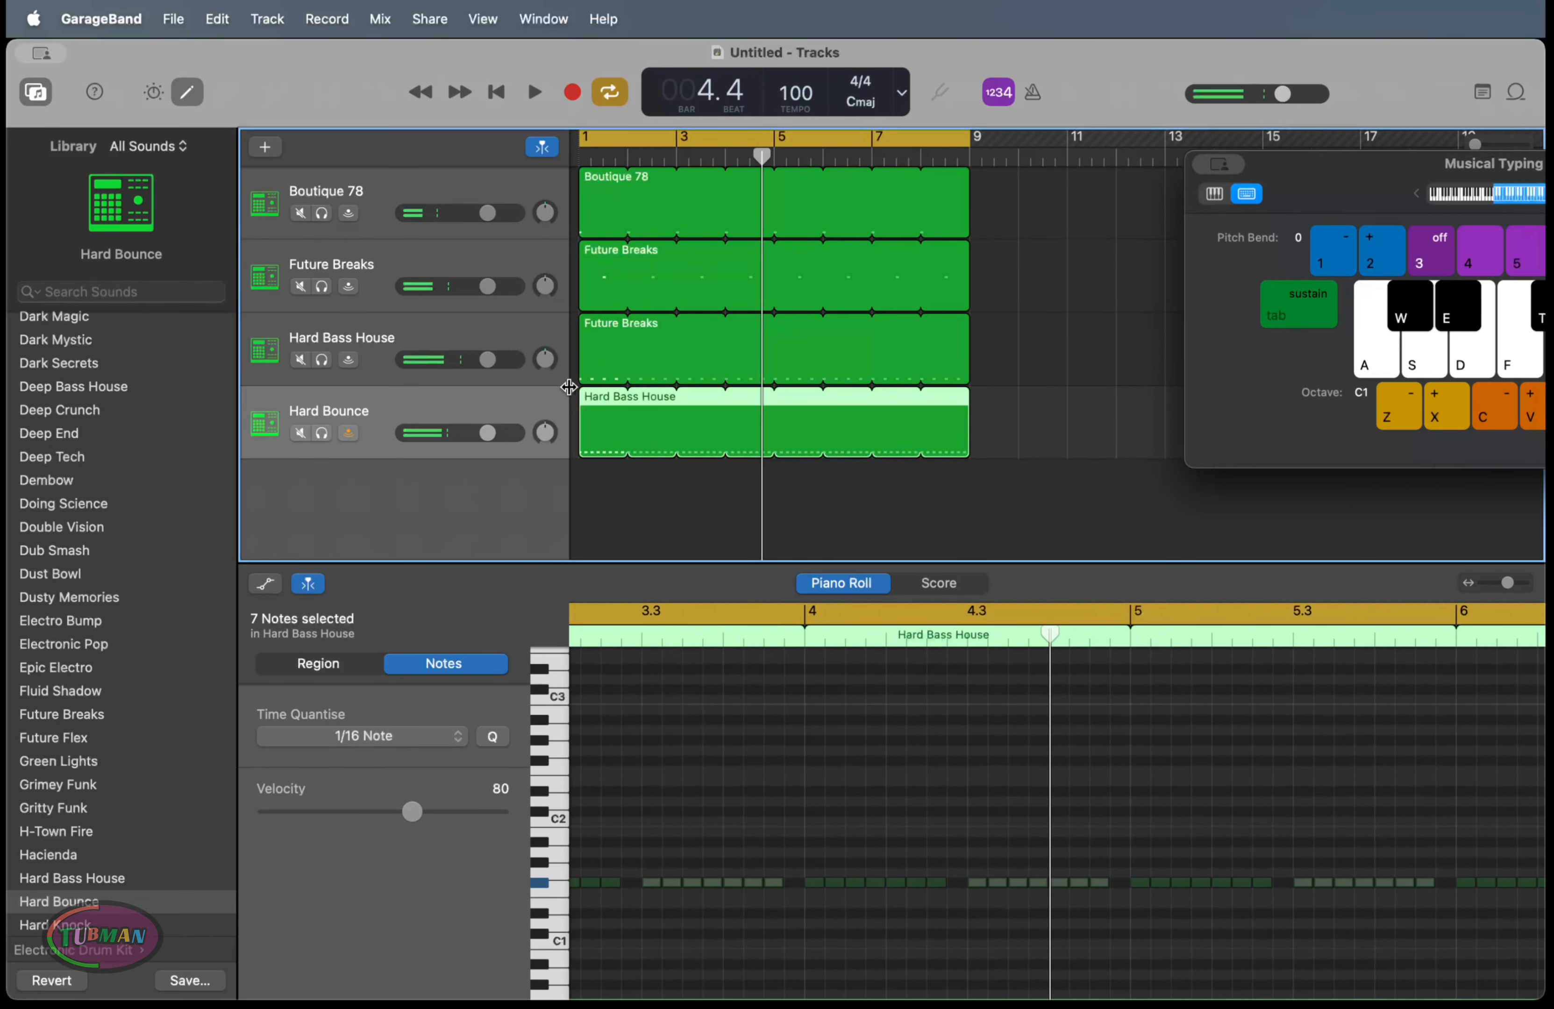
Duplicate the Hard Bounce track and bring up the Musical Typing keyboard
{"action": "key", "text": "super+d"}
{"action": "key", "text": "super+k"}
{"action": "key", "text": "super+k"}
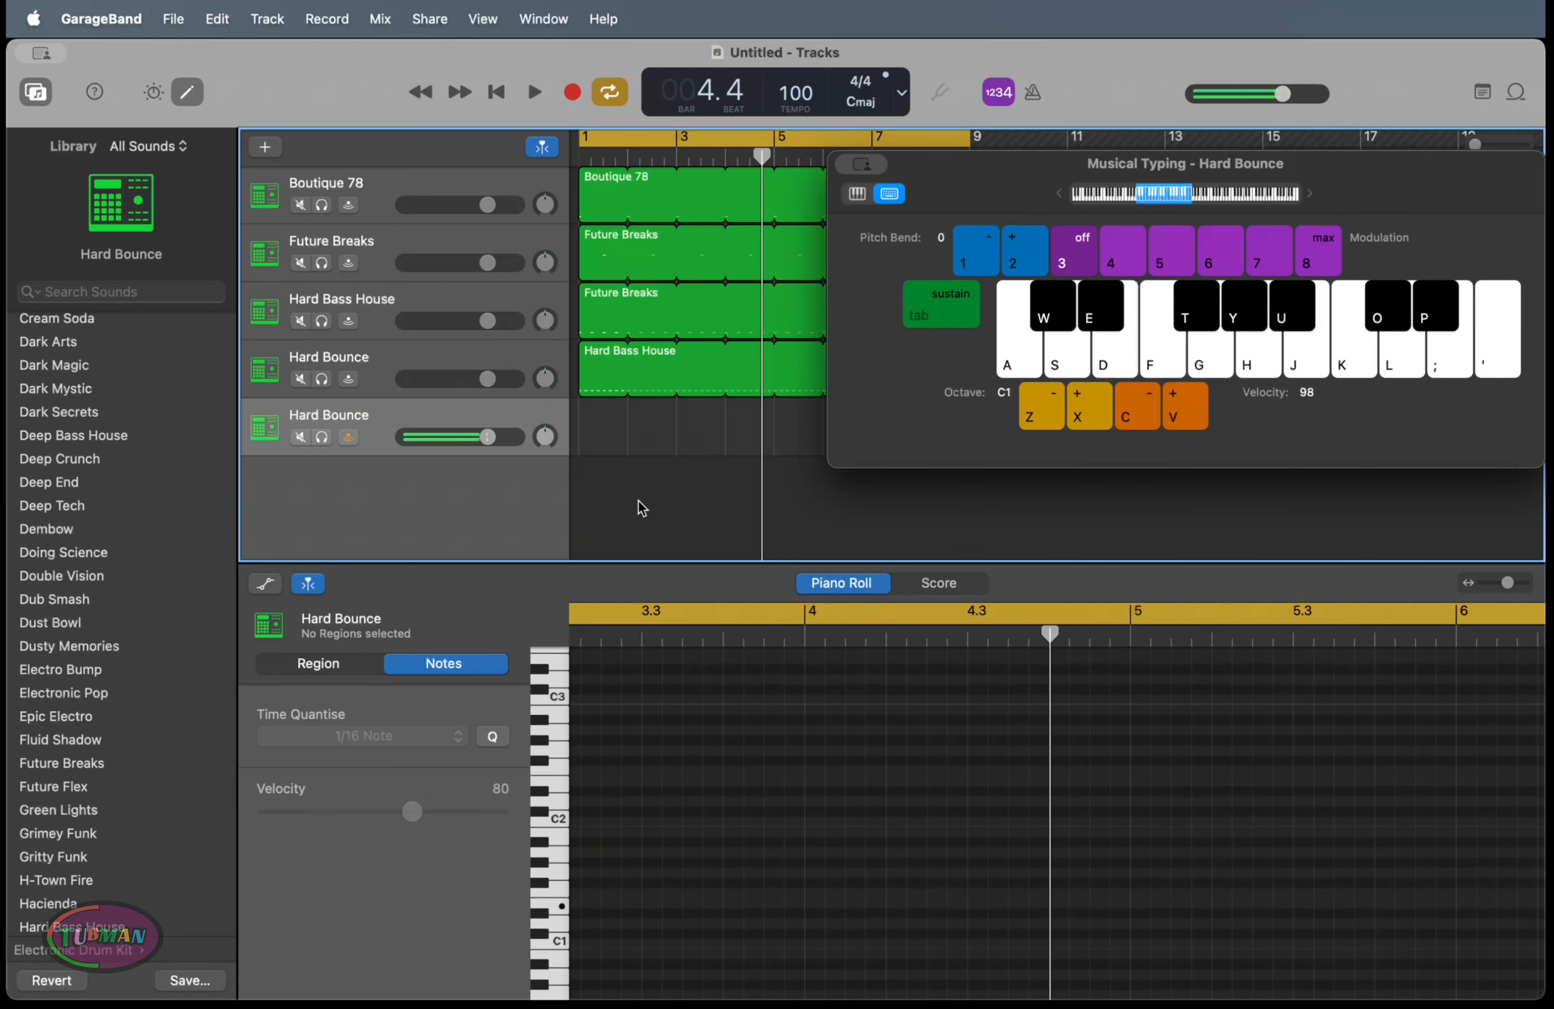
Audition the Hard Bounce kit's sounds with Musical Typing at octaves C1 and C2
{"action": "key", "text": "f"}
{"action": "key", "text": "k"}
{"action": "key", "text": "a"}
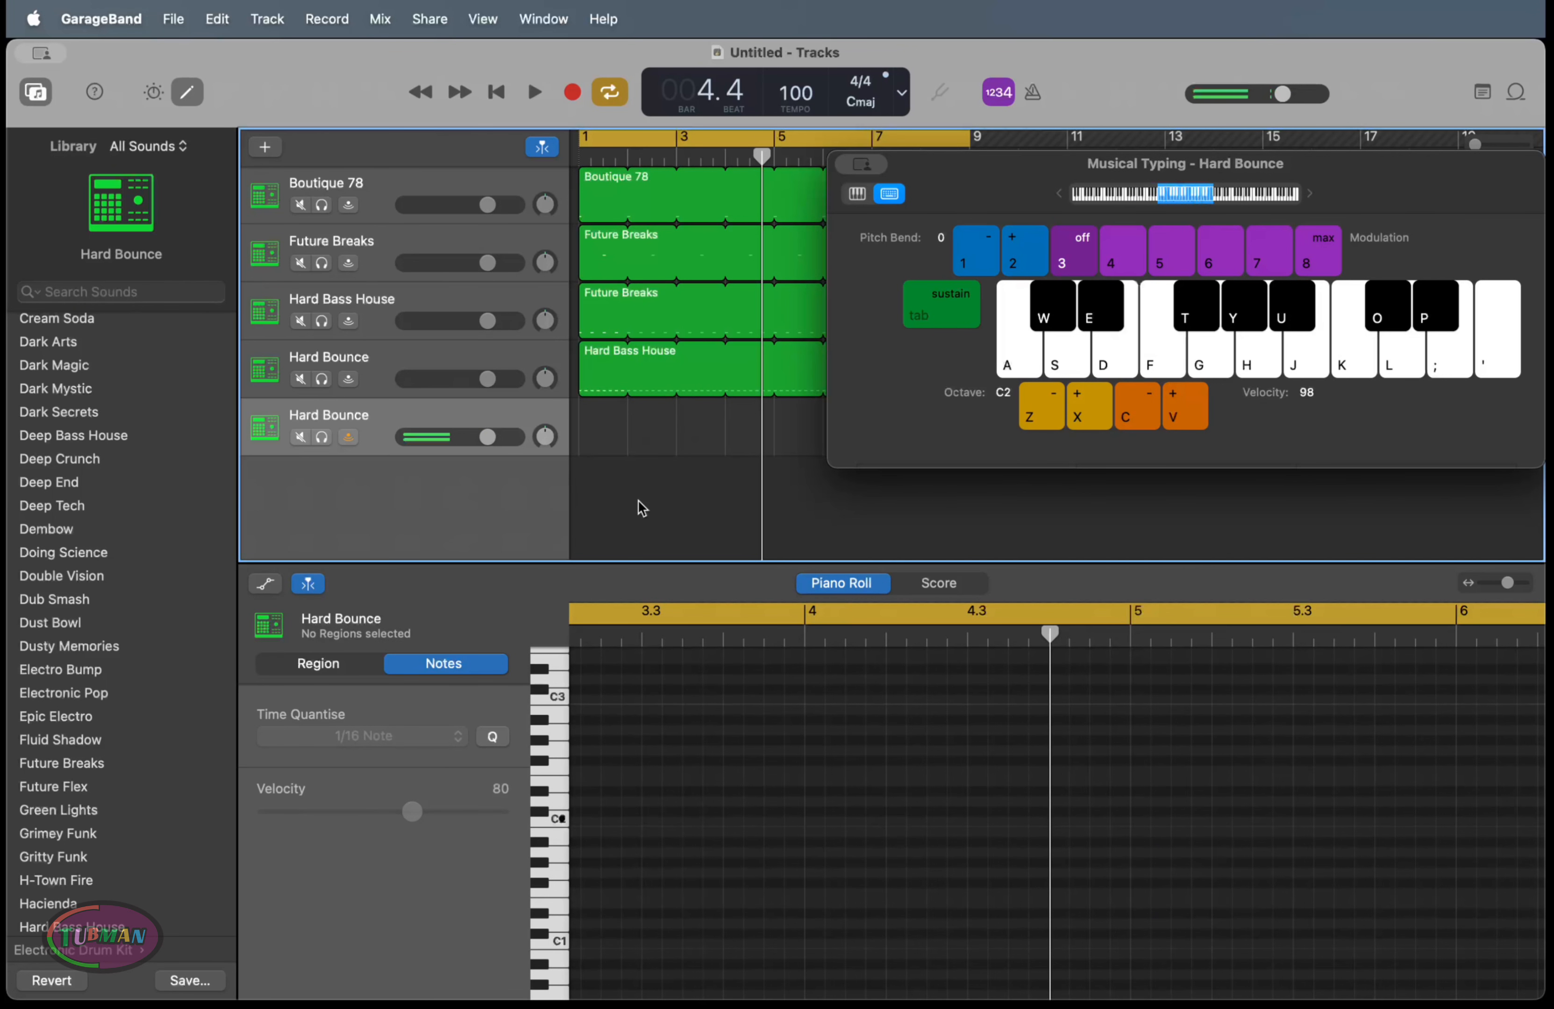
{"action": "key", "text": "f"}
{"action": "key", "text": "y"}
{"action": "key", "text": "u"}
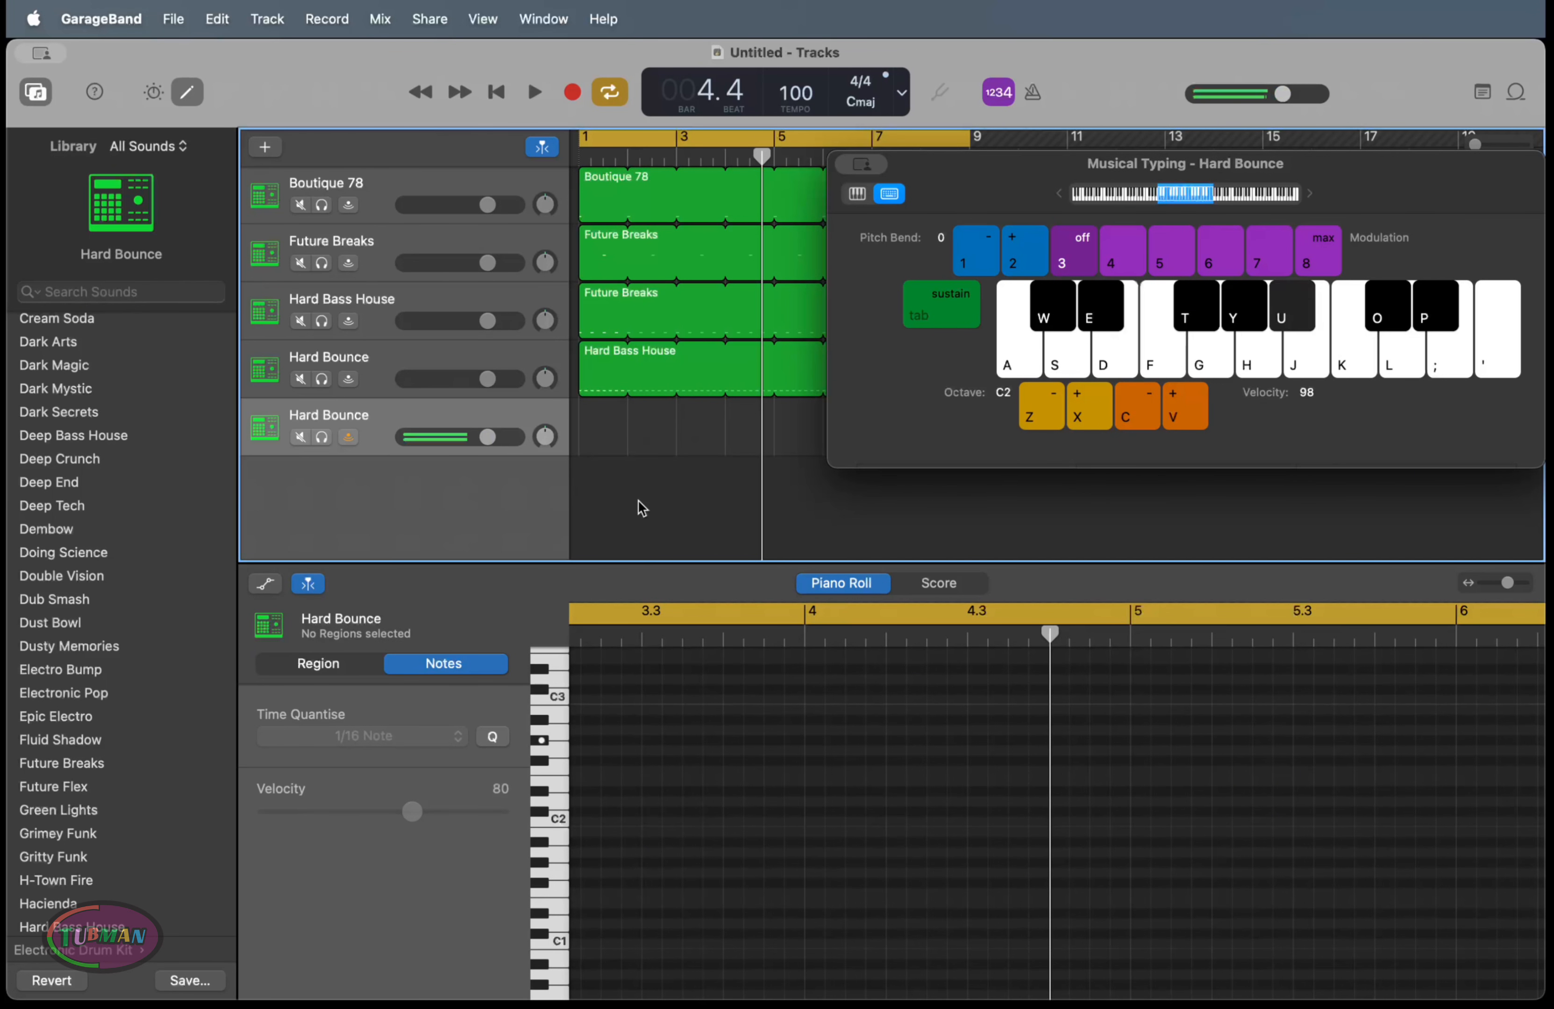
{"action": "key", "text": "j"}
{"action": "key", "text": "u"}
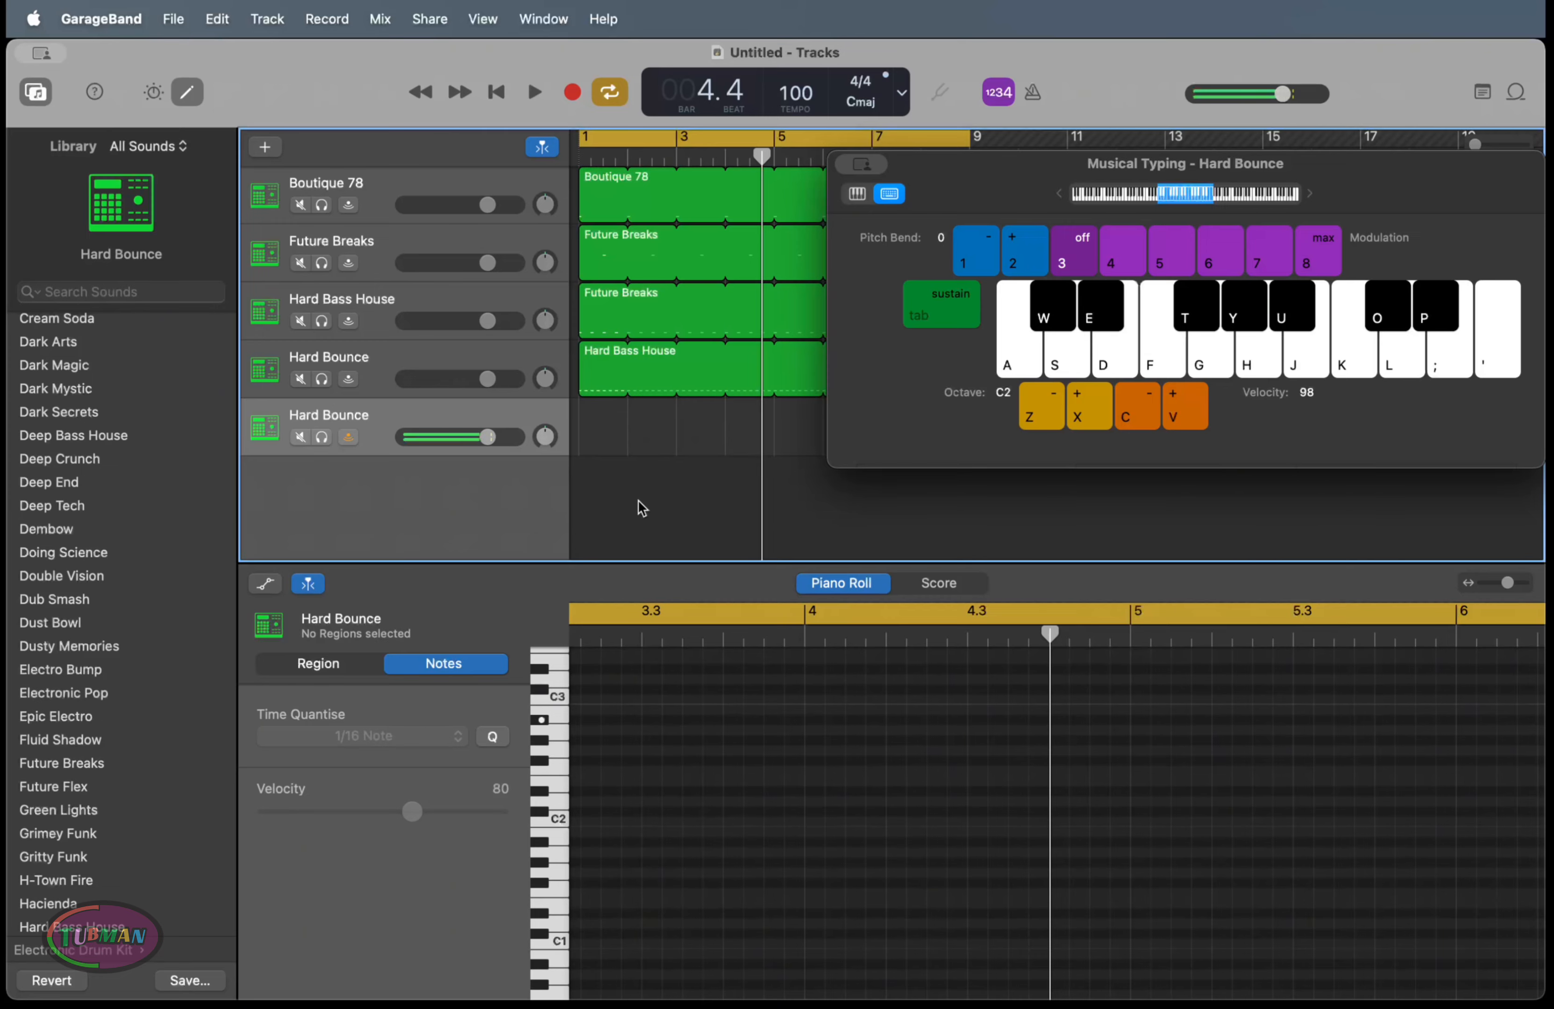
{"action": "key", "text": "l"}
{"action": "key", "text": "l"}
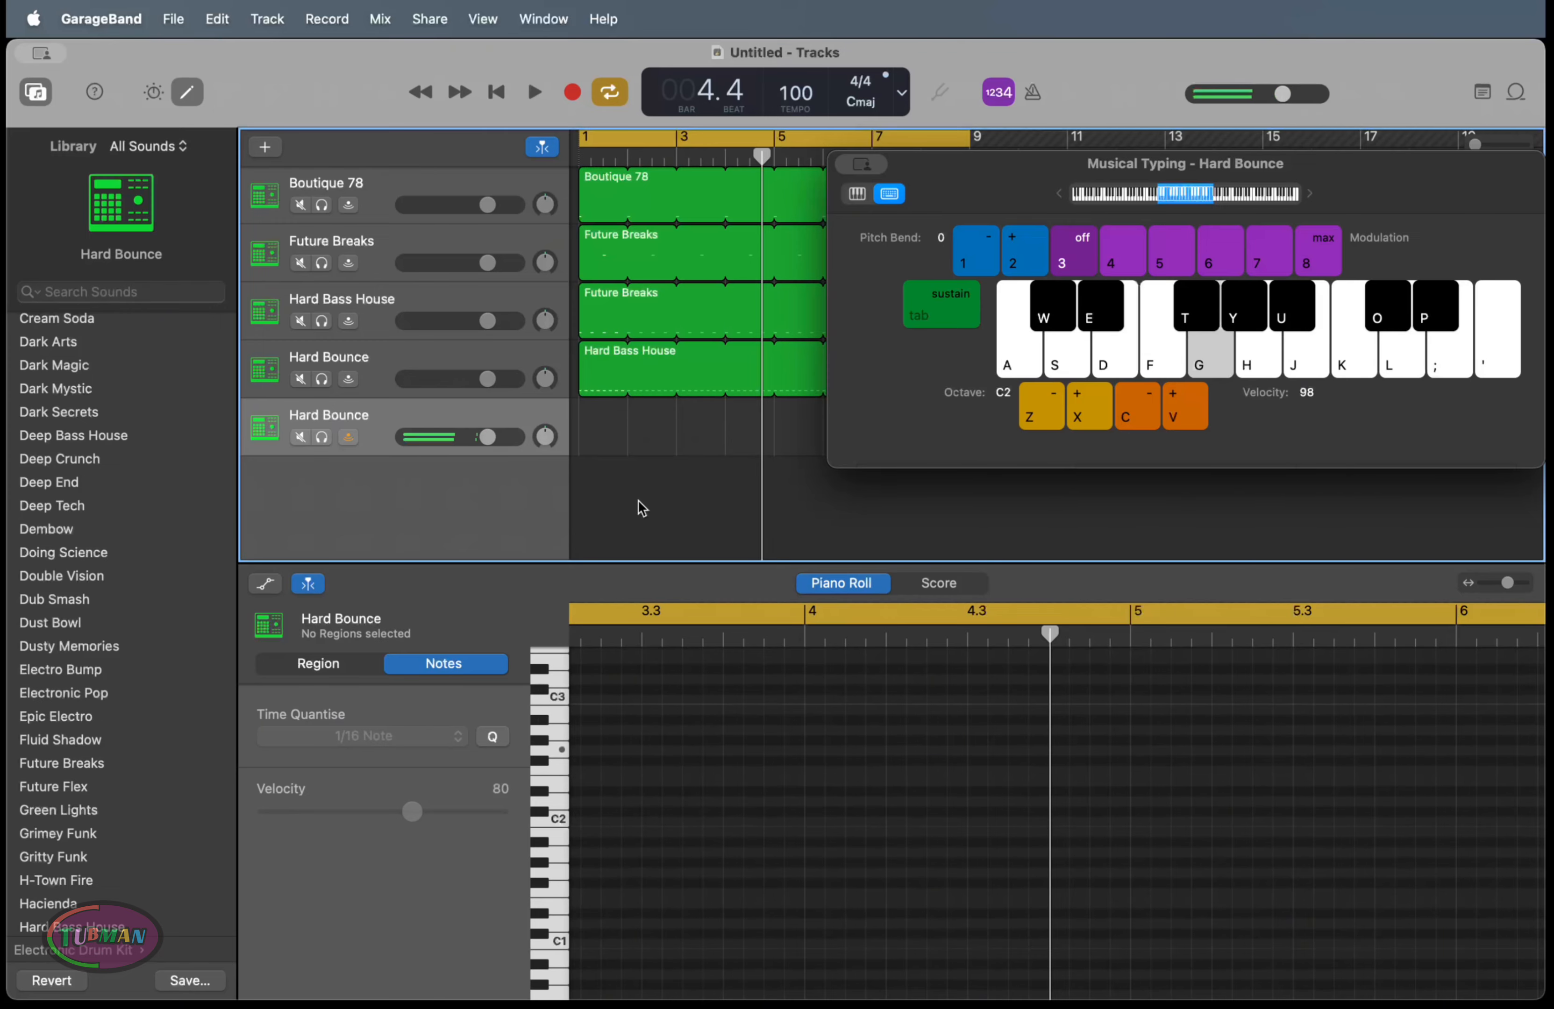
{"action": "key", "text": "u"}
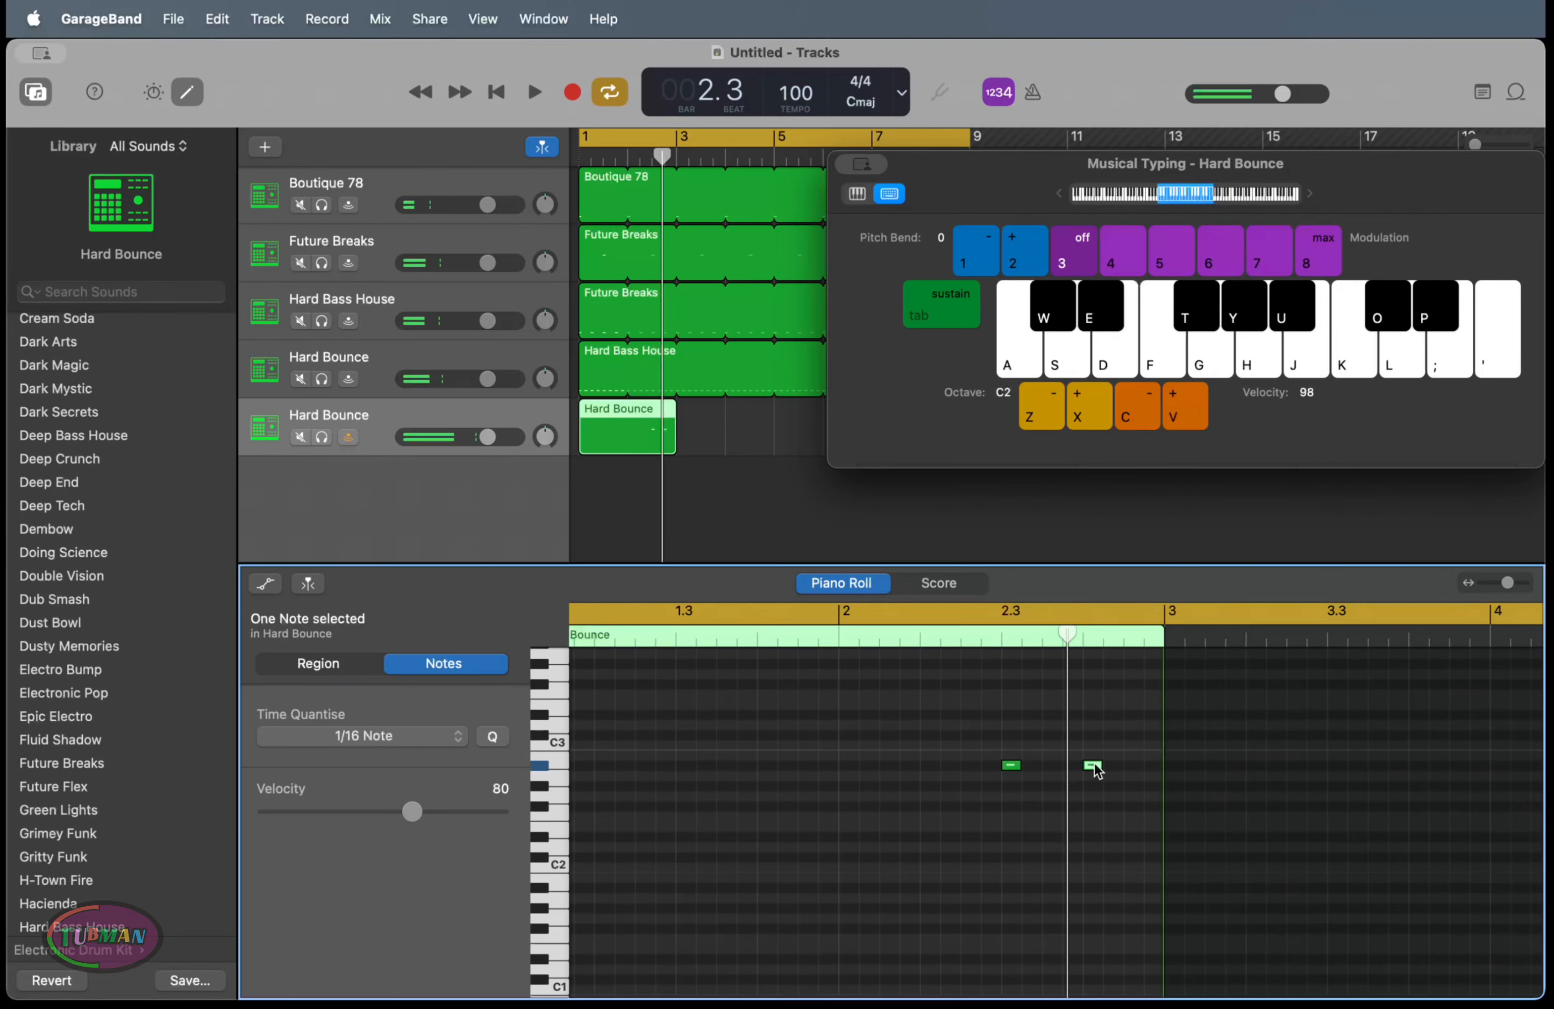
Move the second A♯2 note to position 2.3.4, add a third A♯2 note in beat 4 of bar 2 and play back
{"action": "left_click_drag", "start_coordinate": [1089, 768], "coordinate": [1078, 771]}
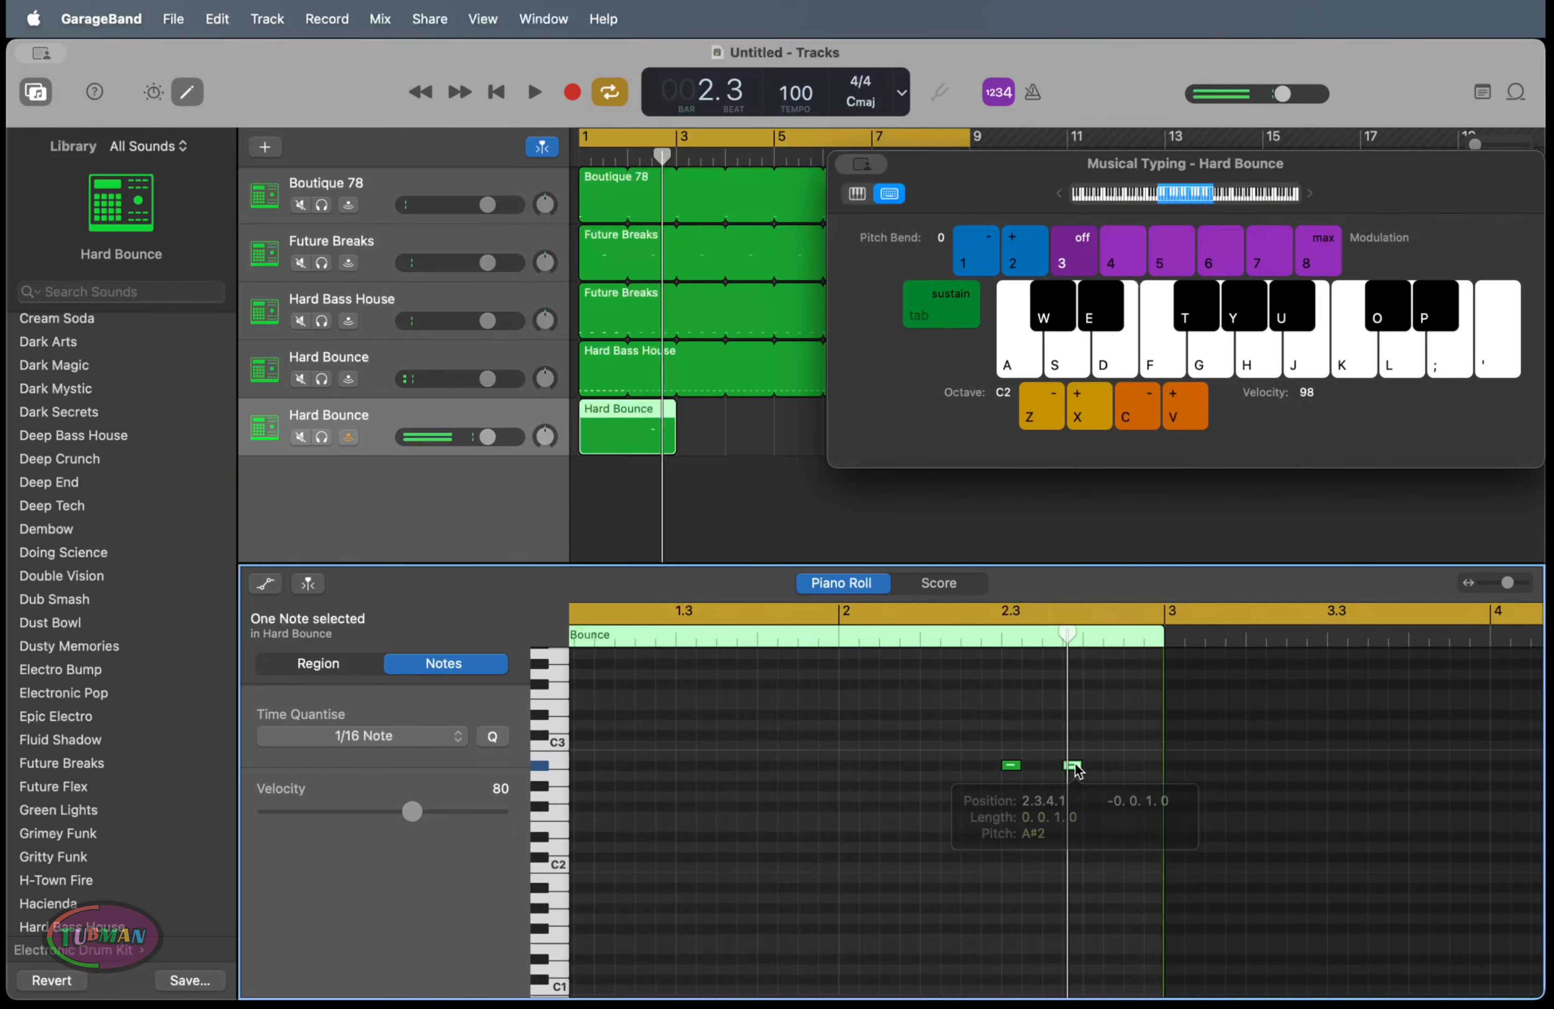
{"action": "left_click", "coordinate": [1128, 765]}
{"action": "key", "text": "space"}
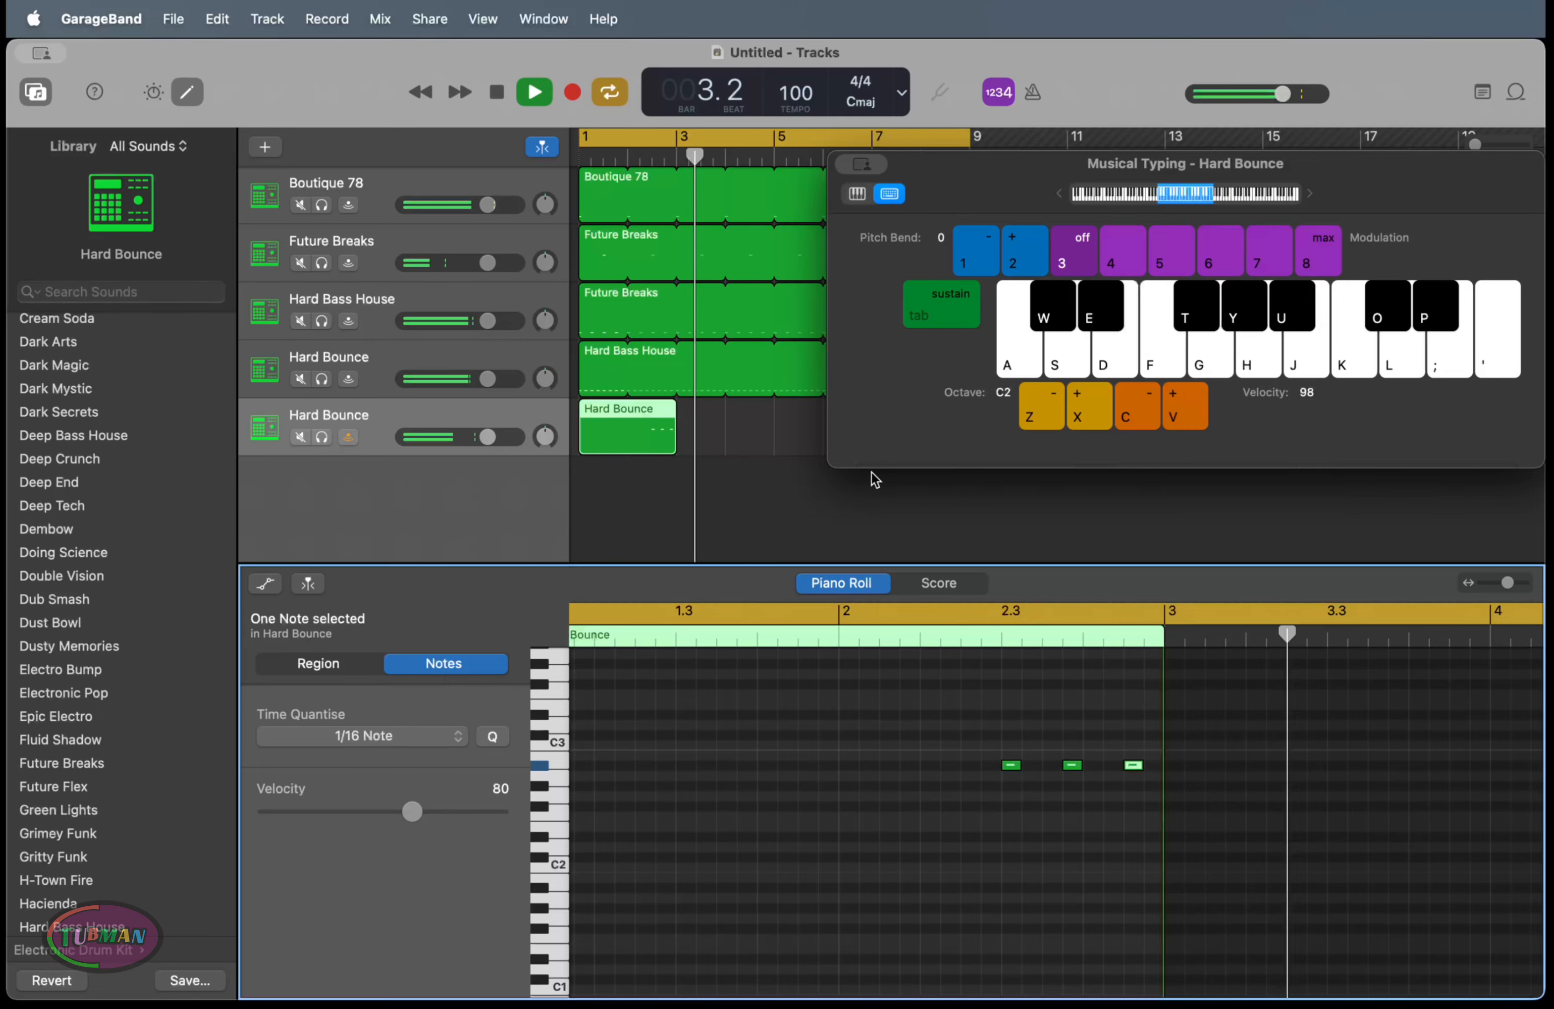
Move the Musical Typing window out of the way and loop the new Hard Bounce region up to bar 9
{"action": "left_click_drag", "start_coordinate": [994, 200], "coordinate": [1166, 279]}
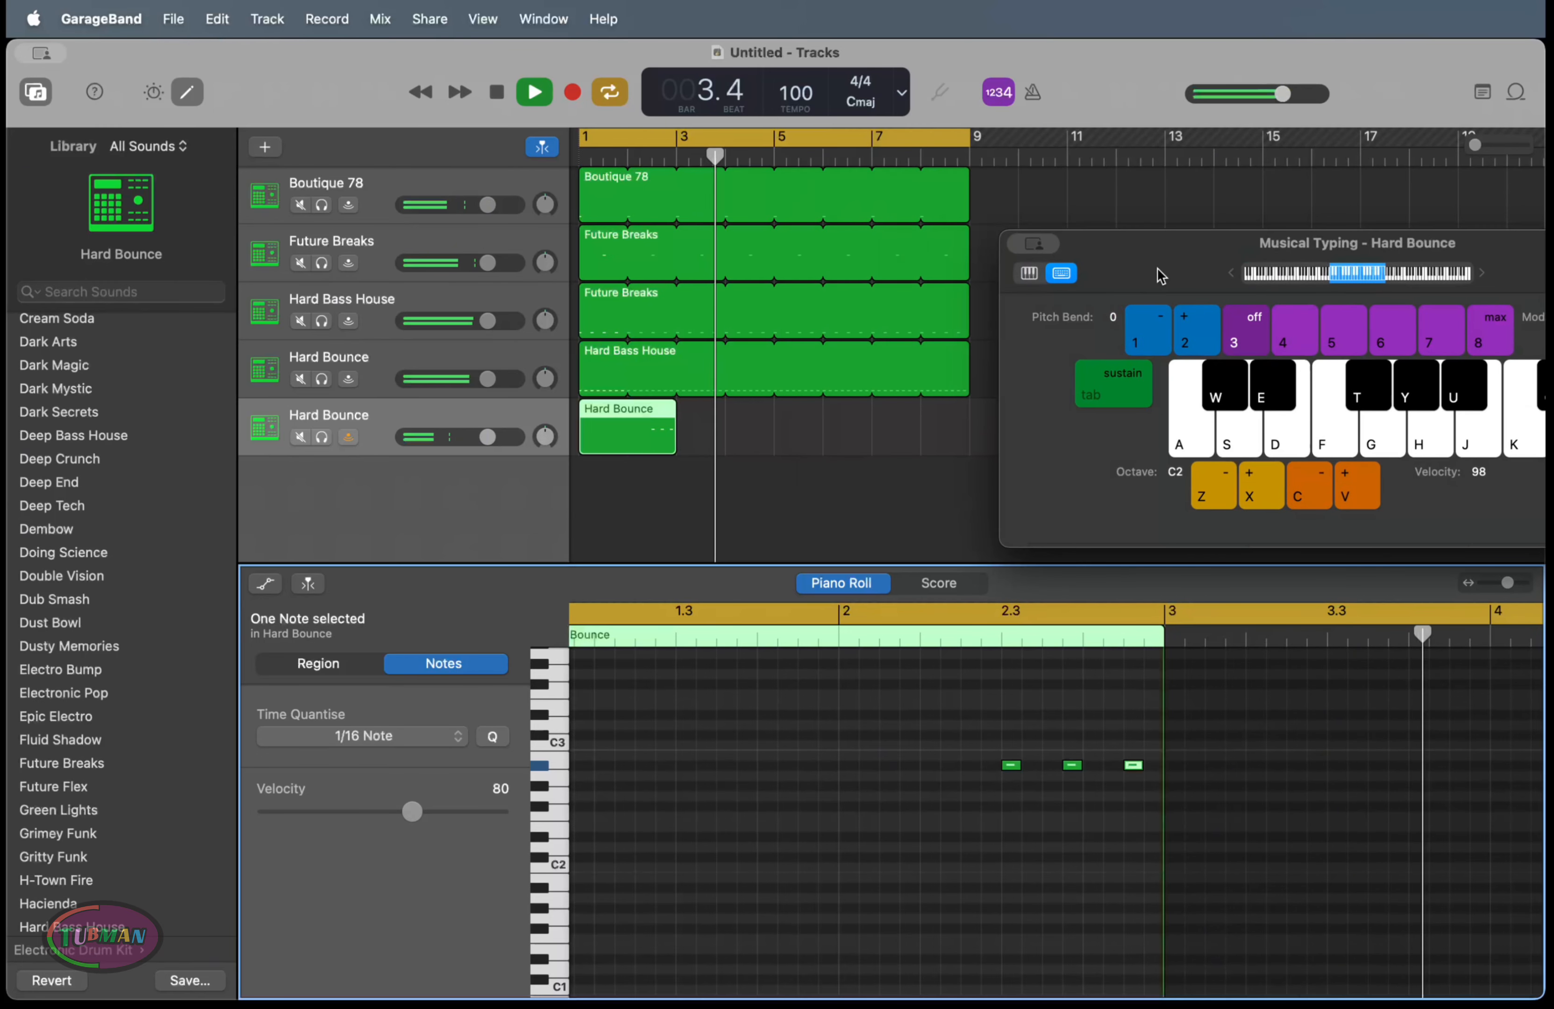
{"action": "left_click_drag", "start_coordinate": [674, 410], "coordinate": [963, 407]}
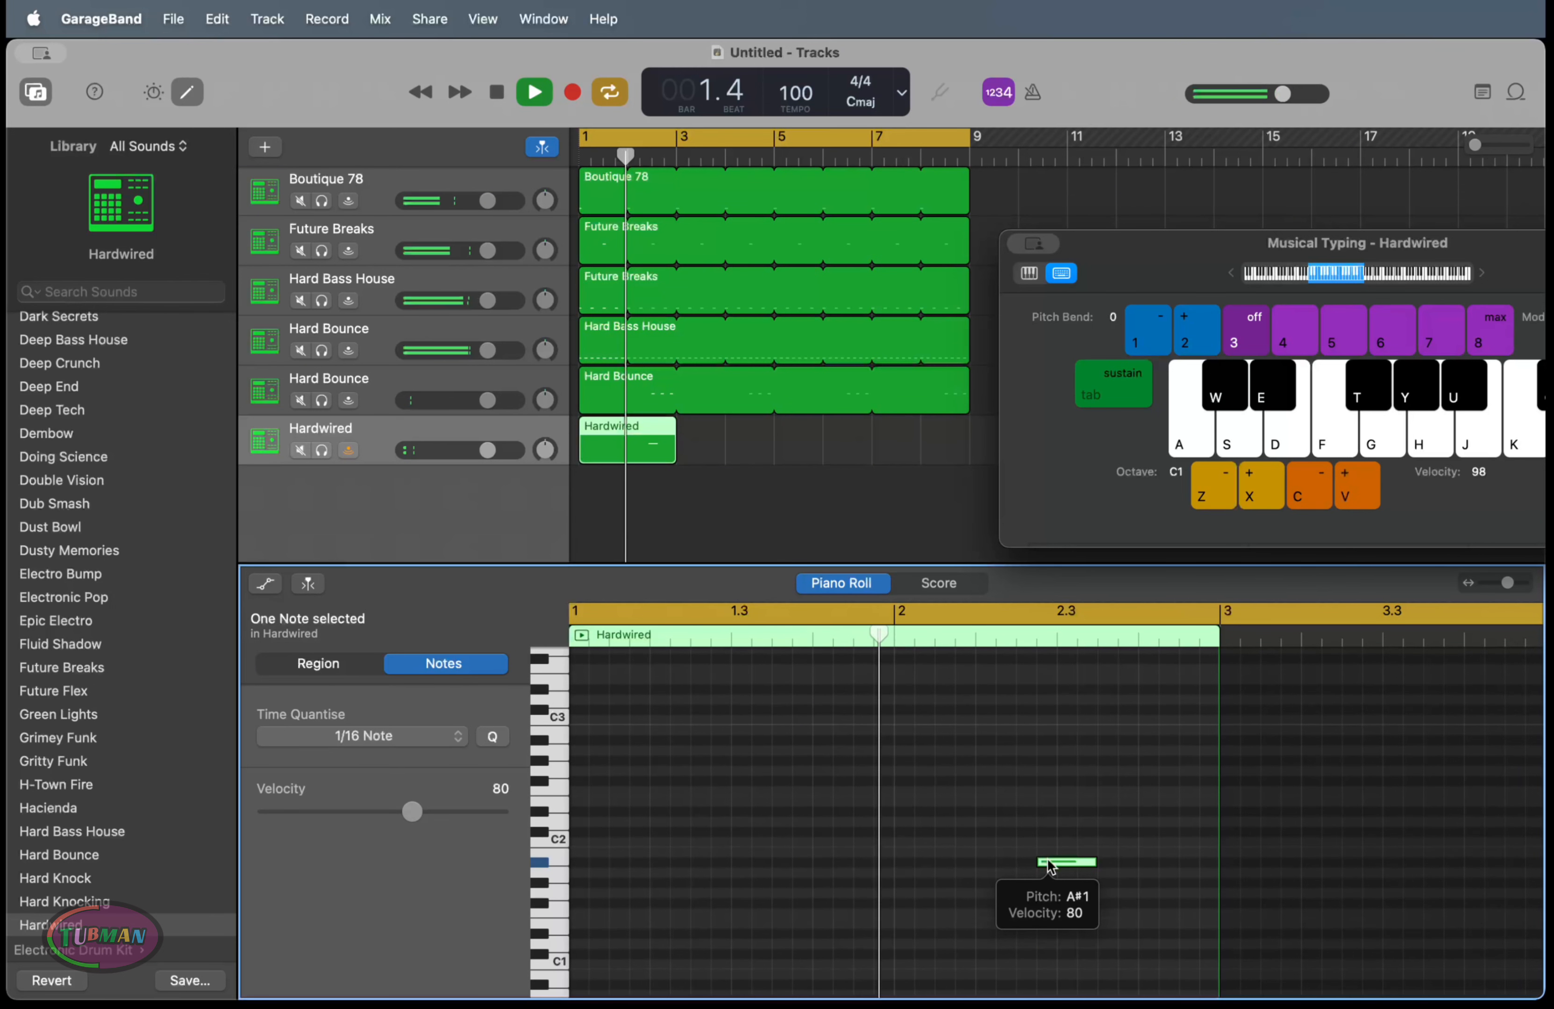
Stop playback, move the A♯1 note in the Hardwired region to beat 3 of bar 2 and sound A♯1
{"action": "key", "text": "space"}
{"action": "left_click_drag", "start_coordinate": [1049, 866], "coordinate": [1060, 860]}
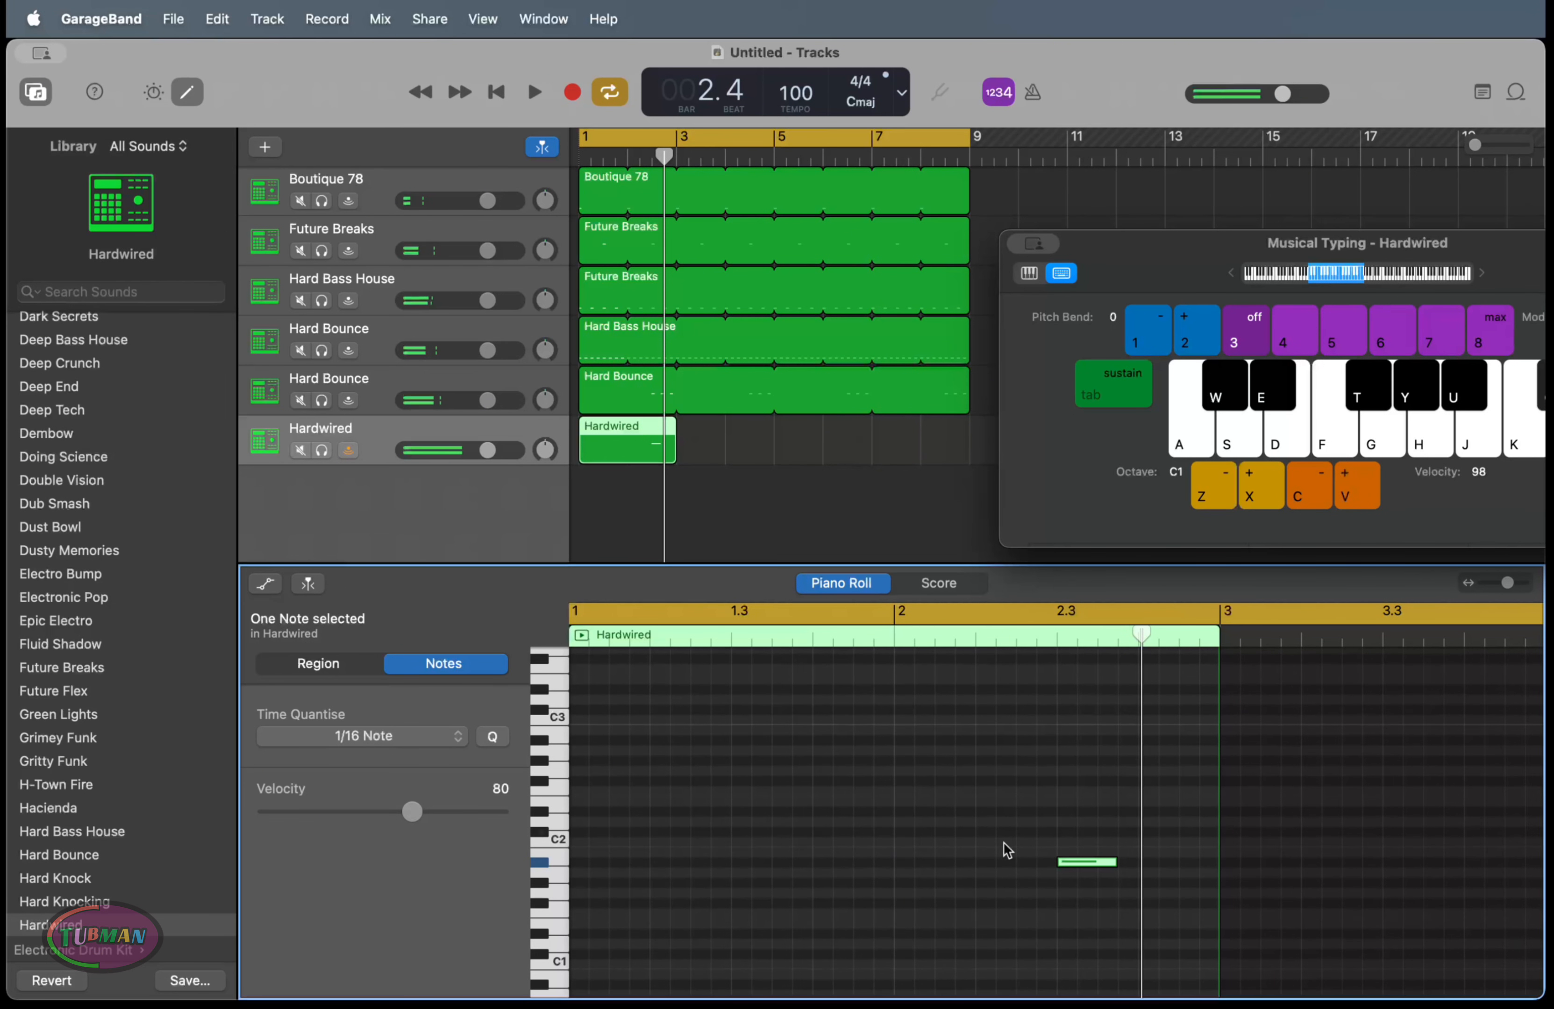
{"action": "key", "text": "u"}
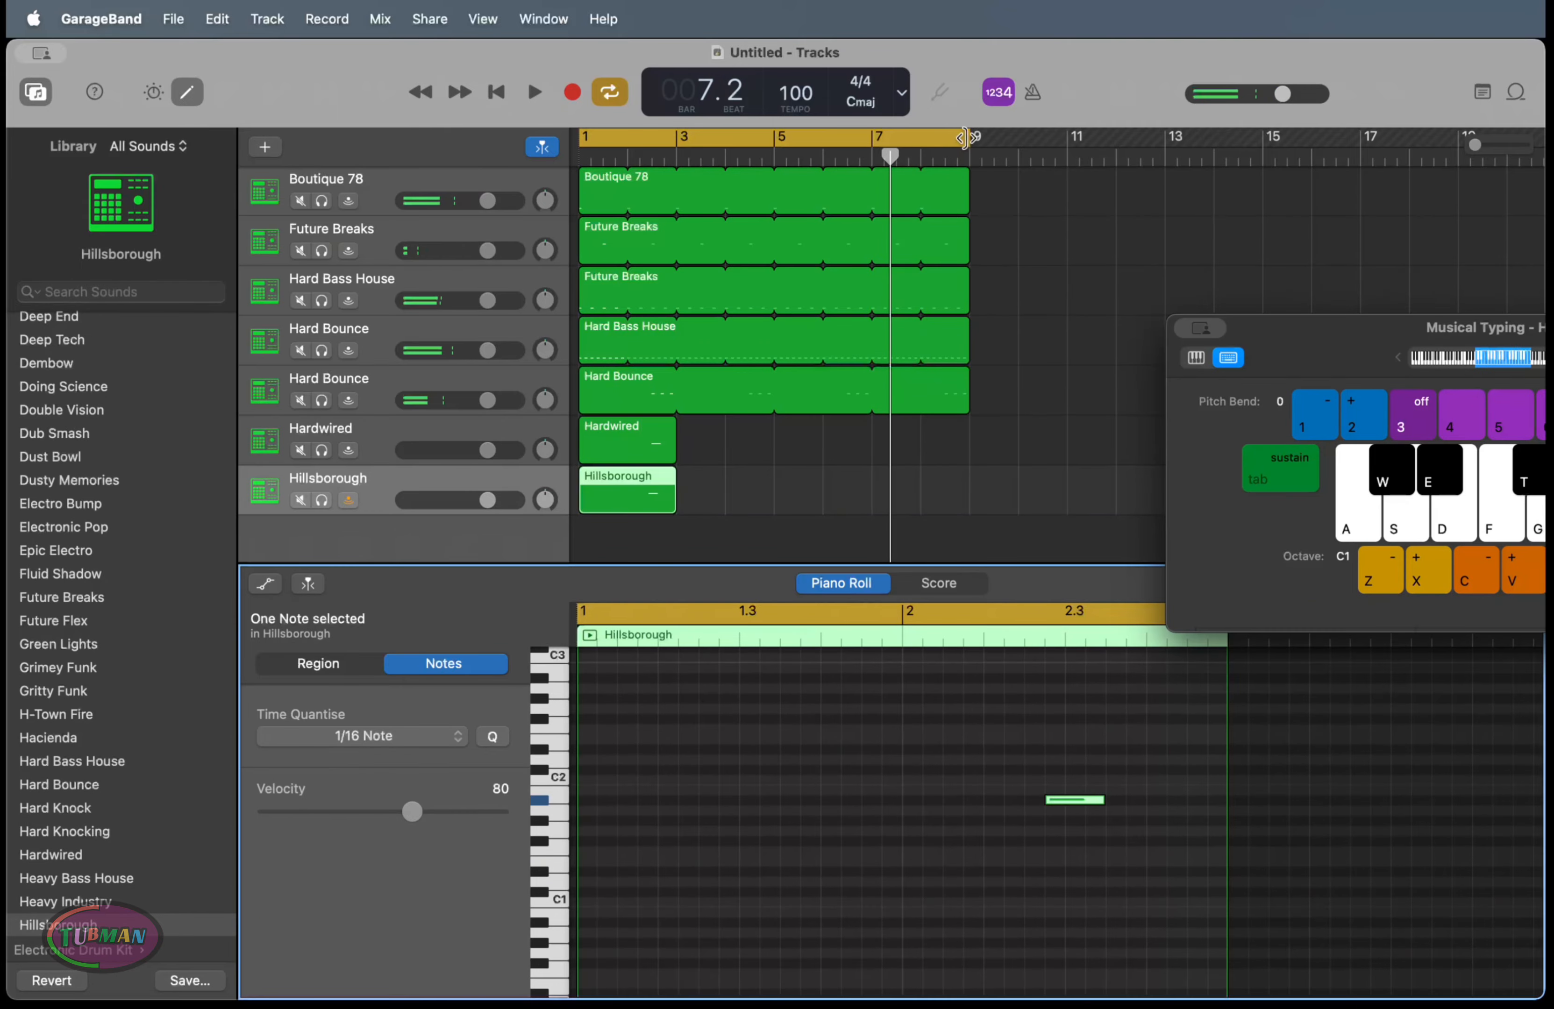
Shorten the cycle area to end at bar 3 and play the two-bar loop
{"action": "left_click_drag", "start_coordinate": [964, 138], "coordinate": [672, 138]}
{"action": "scroll", "coordinate": [658, 267], "scroll_direction": "up", "scroll_amount": 5}
{"action": "scroll", "coordinate": [662, 267], "scroll_direction": "down", "scroll_amount": 5}
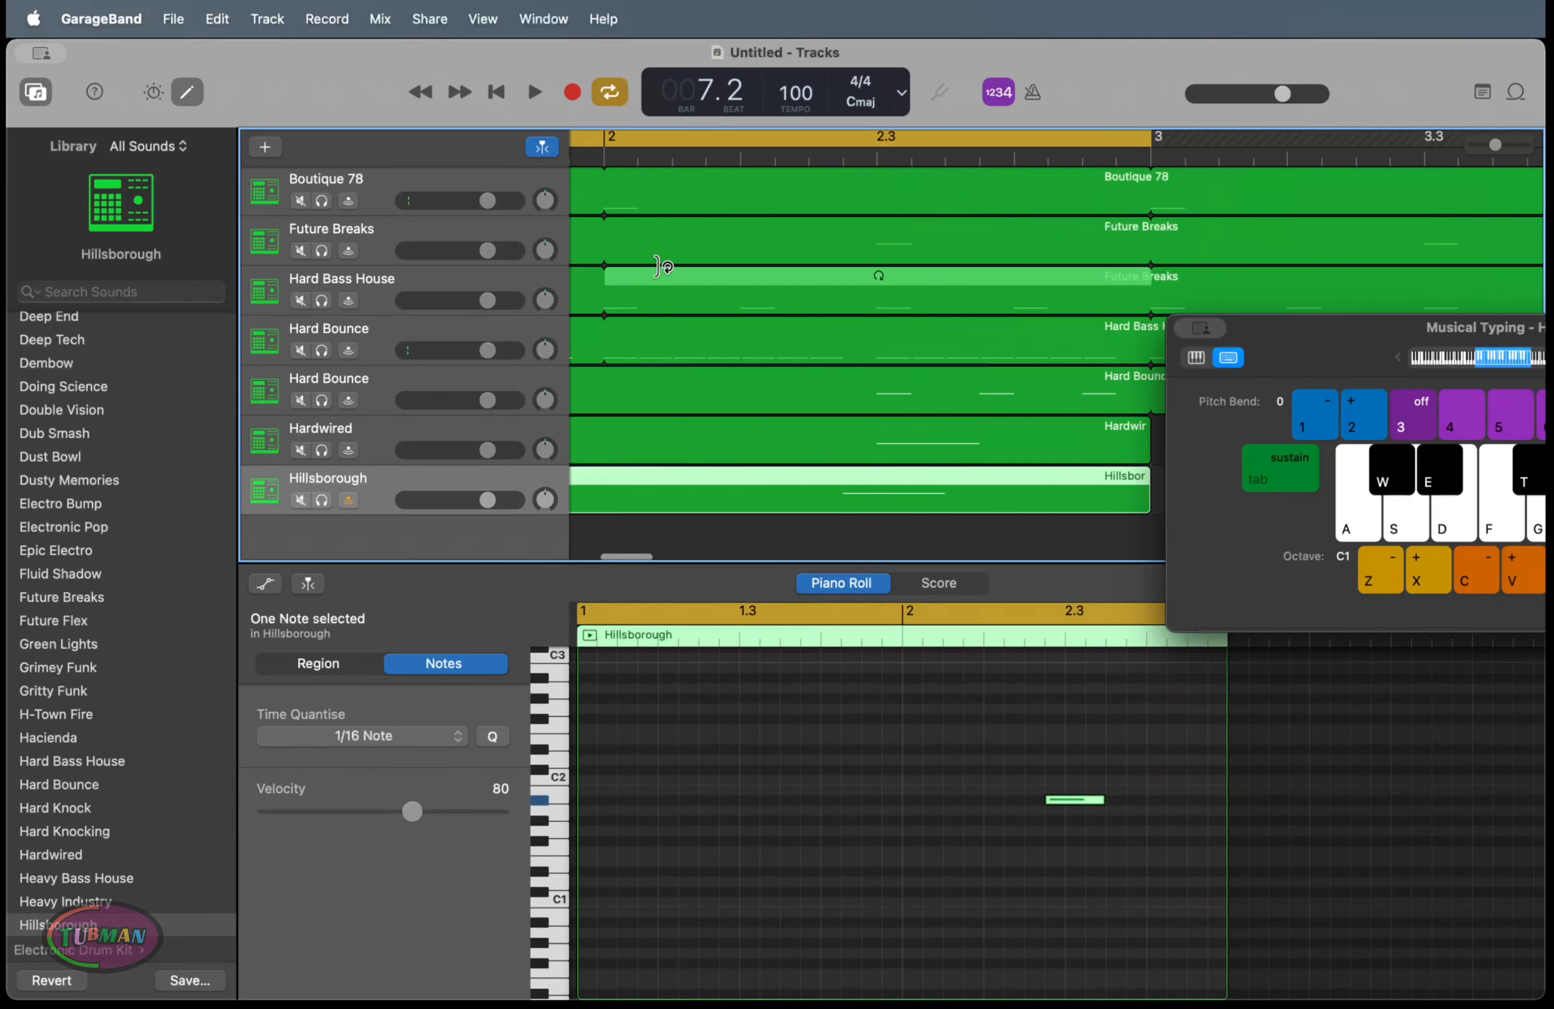
{"action": "key", "text": "space"}
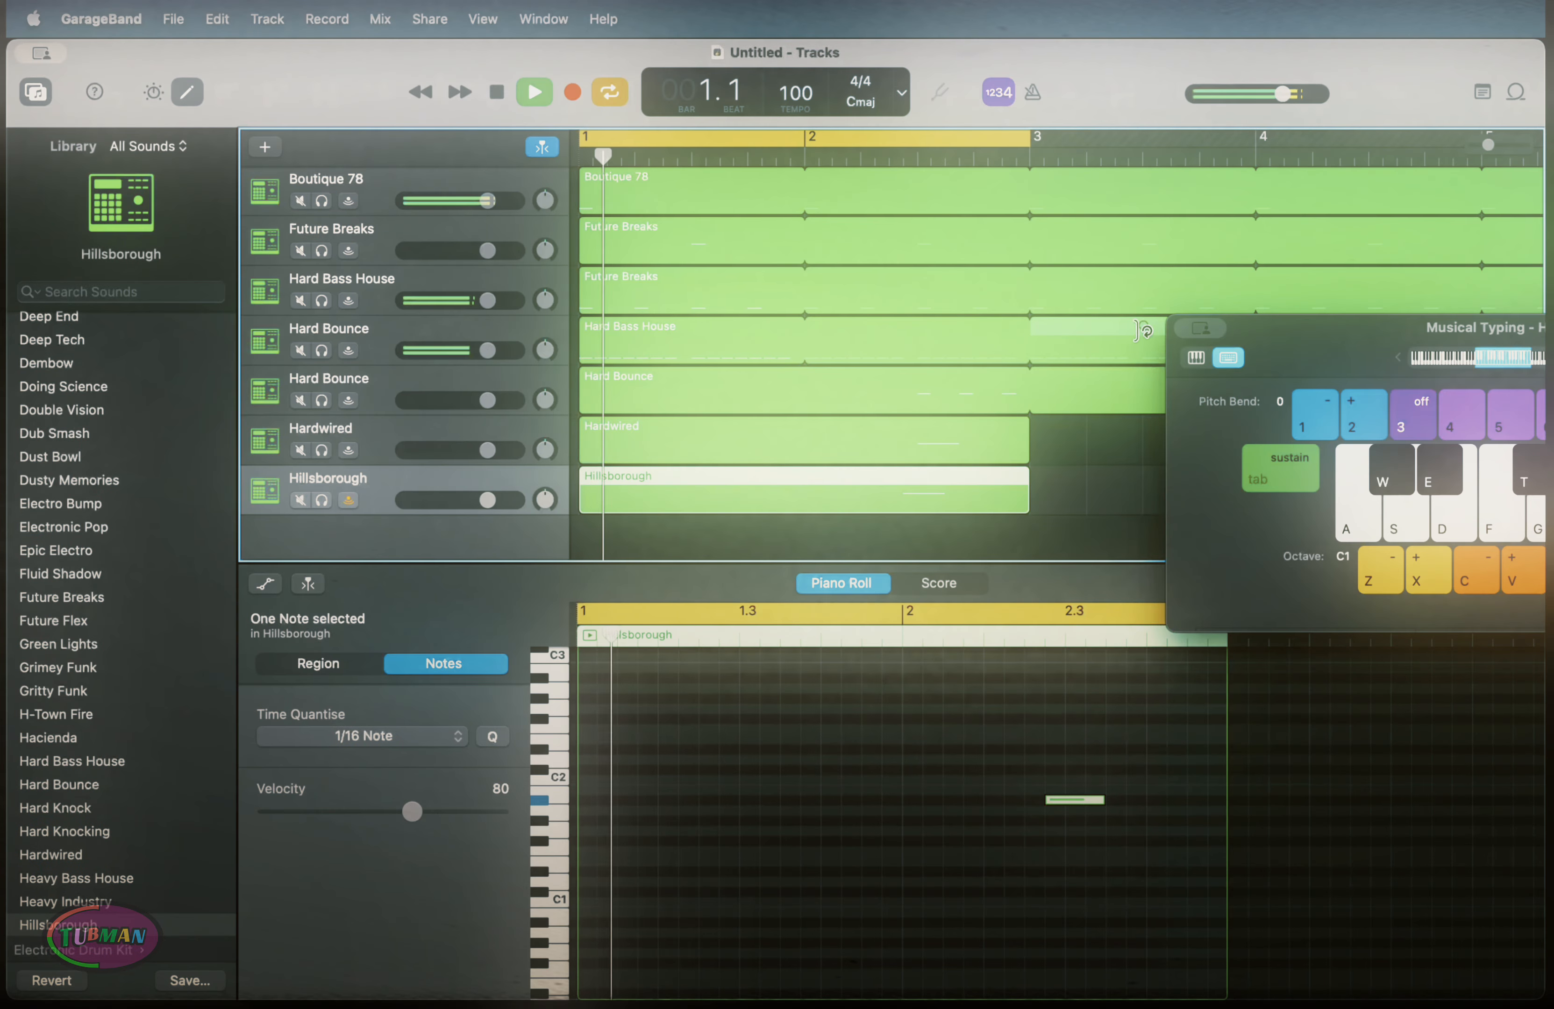
Close the Musical Typing keyboard and slightly lower the Hillsborough track's volume
{"action": "left_click_drag", "start_coordinate": [1284, 353], "coordinate": [768, 691]}
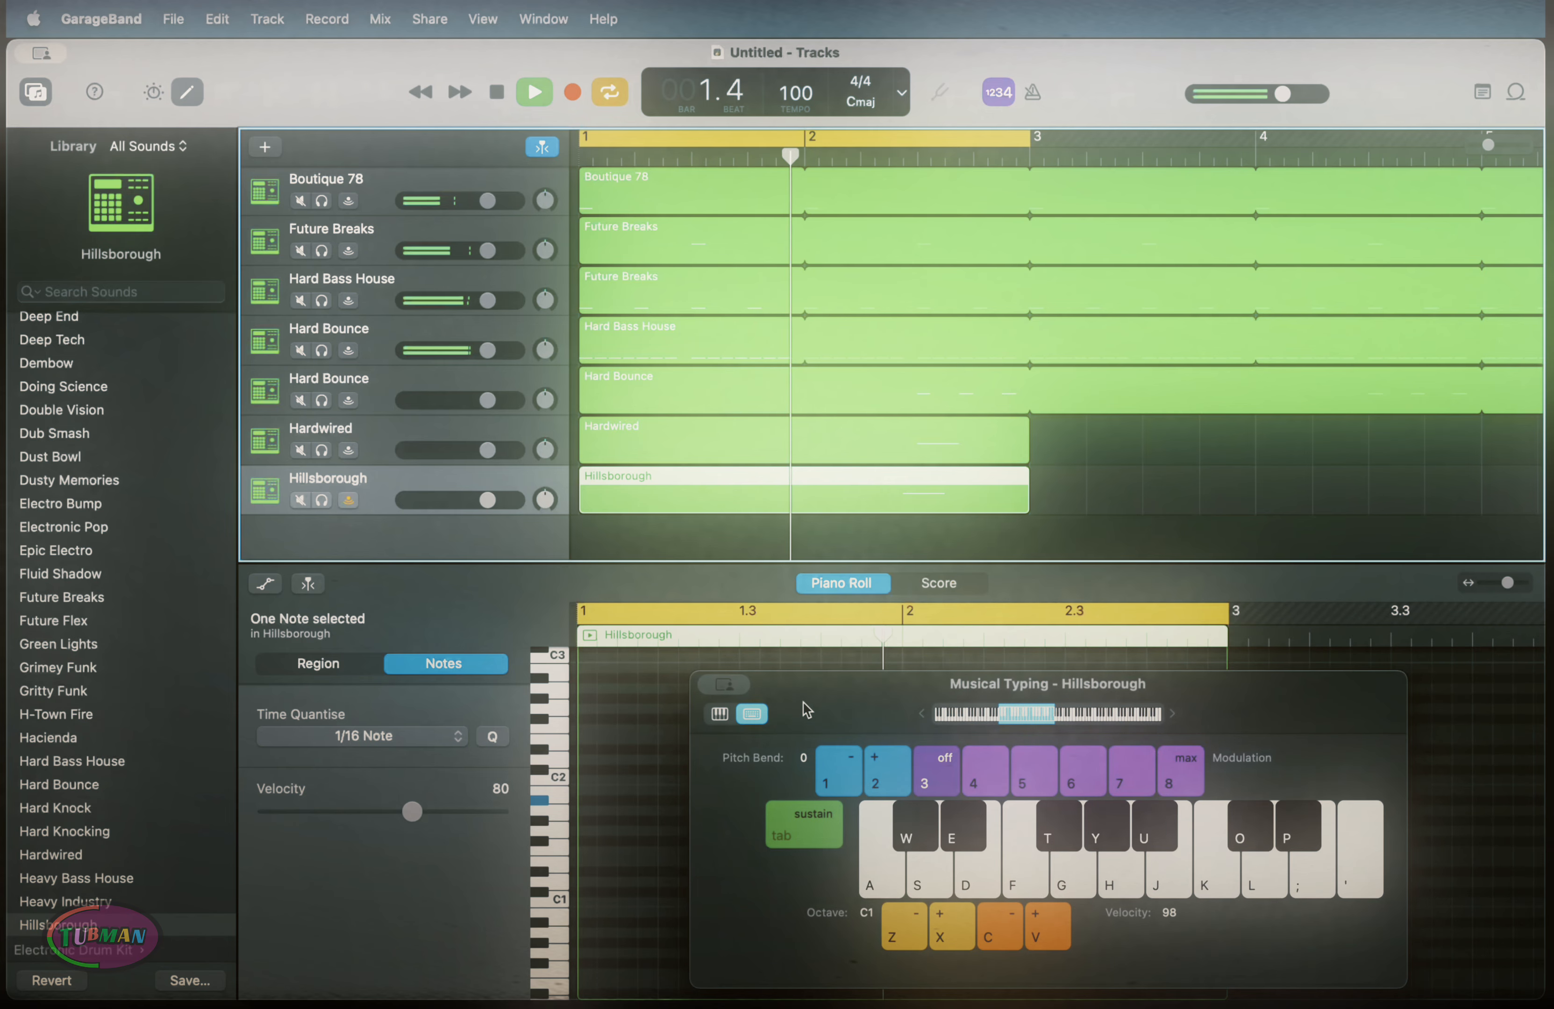
{"action": "key", "text": "super+k"}
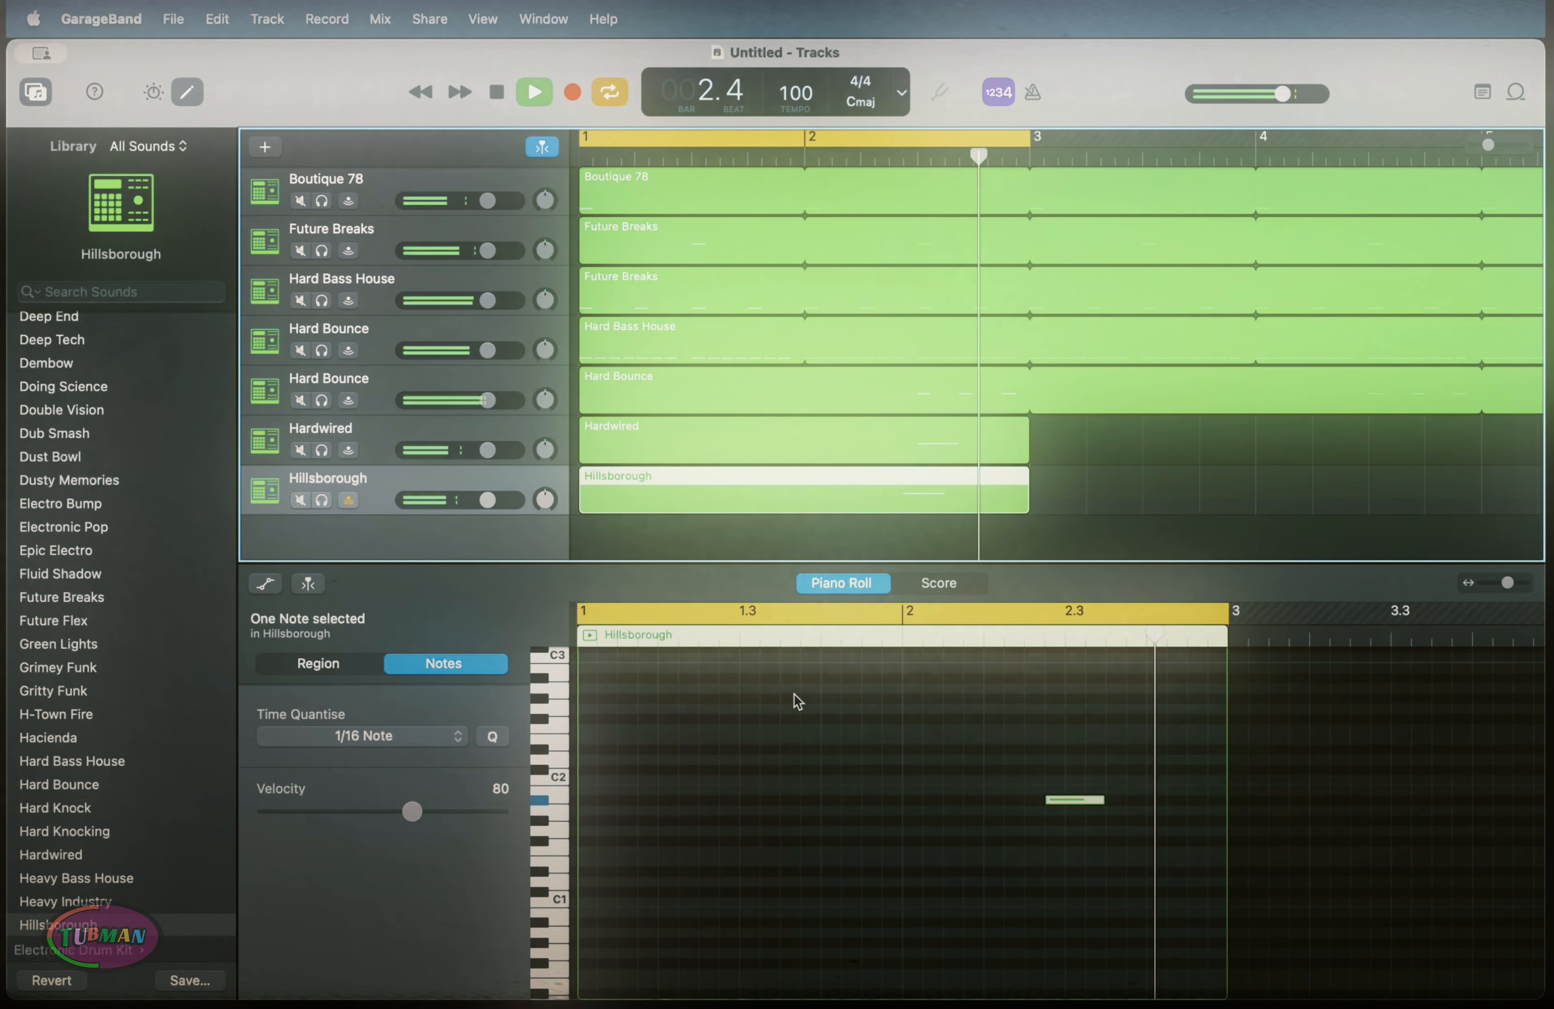
{"action": "left_click_drag", "start_coordinate": [488, 500], "coordinate": [476, 500]}
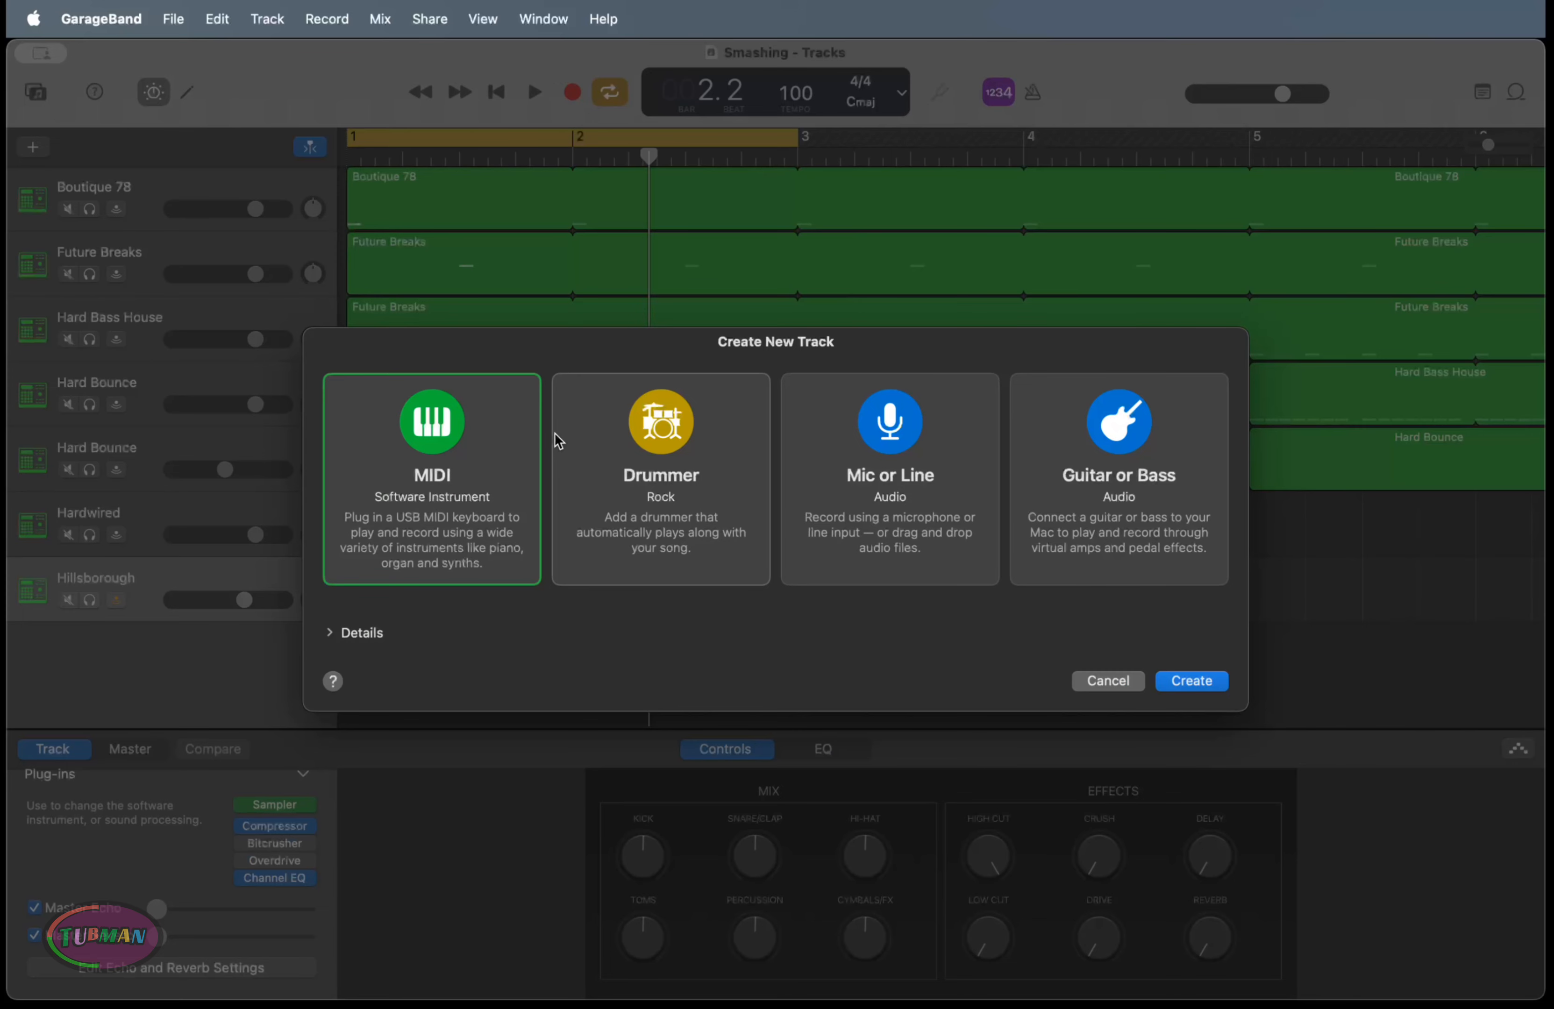
Create a MIDI software instrument track and raise the Musical Typing octave to C3
{"action": "key", "text": "Return"}
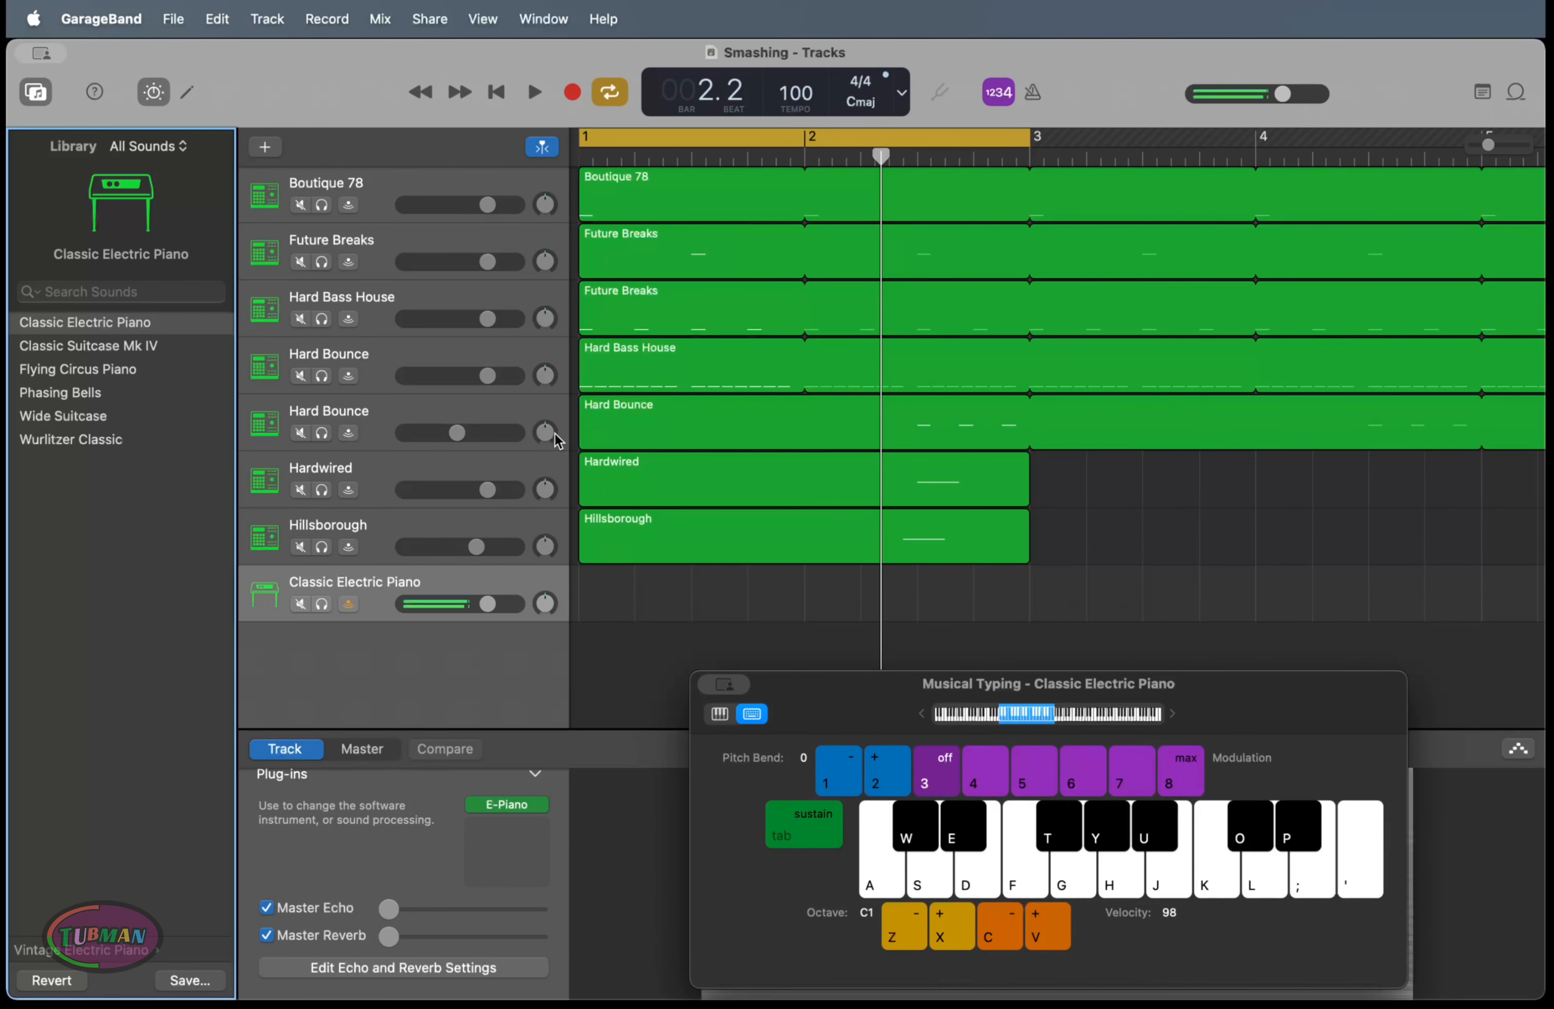
{"action": "key", "text": "x"}
{"action": "key", "text": "x"}
{"action": "key", "text": "x"}
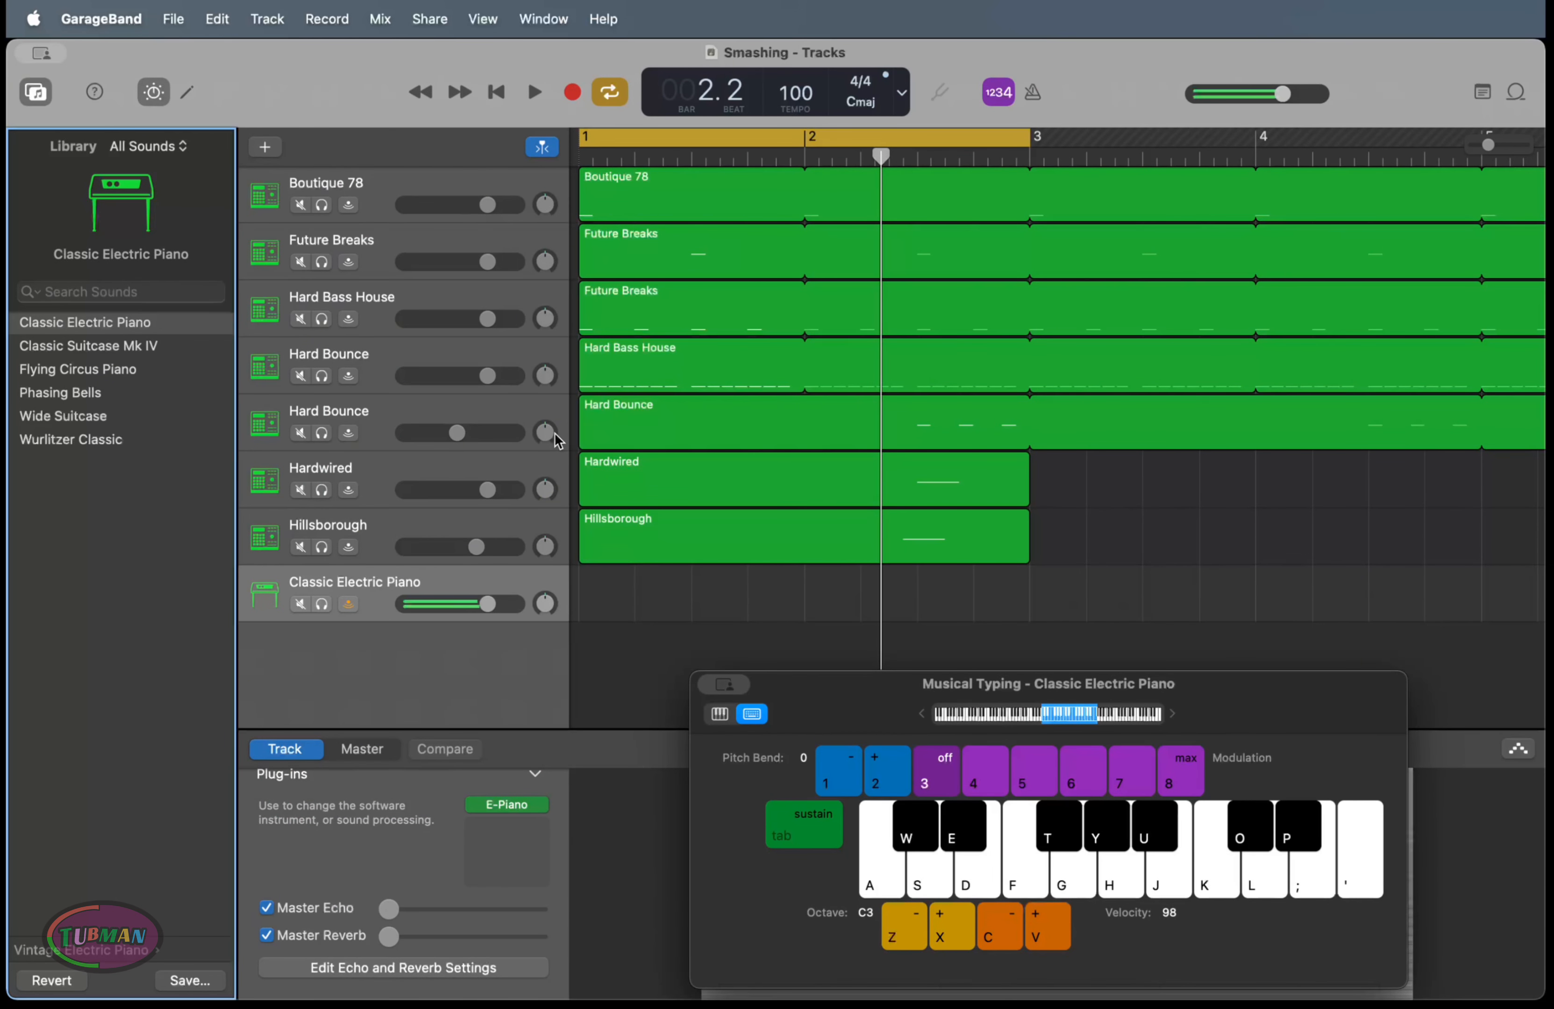
Try out melody notes on the Classic Electric Piano track with Musical Typing at octave C3
{"action": "key", "text": "k"}
{"action": "key", "text": "k"}
{"action": "key", "text": "j"}
{"action": "key", "text": "h"}
{"action": "key", "text": "j"}
{"action": "key", "text": "h"}
{"action": "key", "text": "h"}
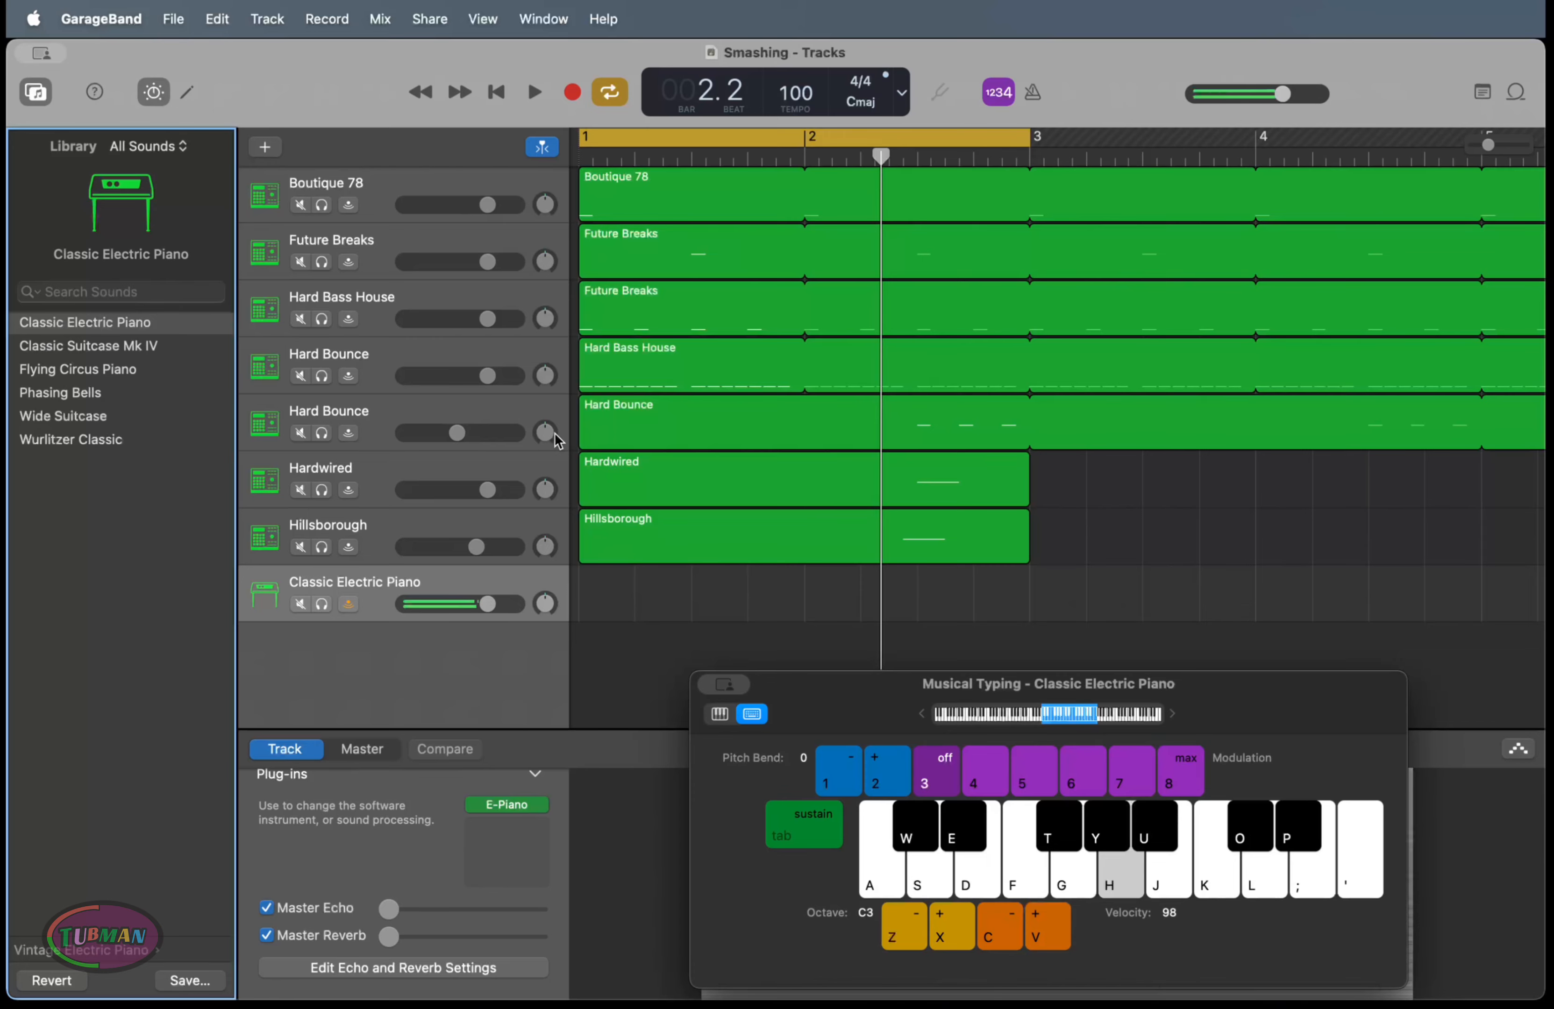
{"action": "key", "text": "o"}
{"action": "key", "text": "f"}
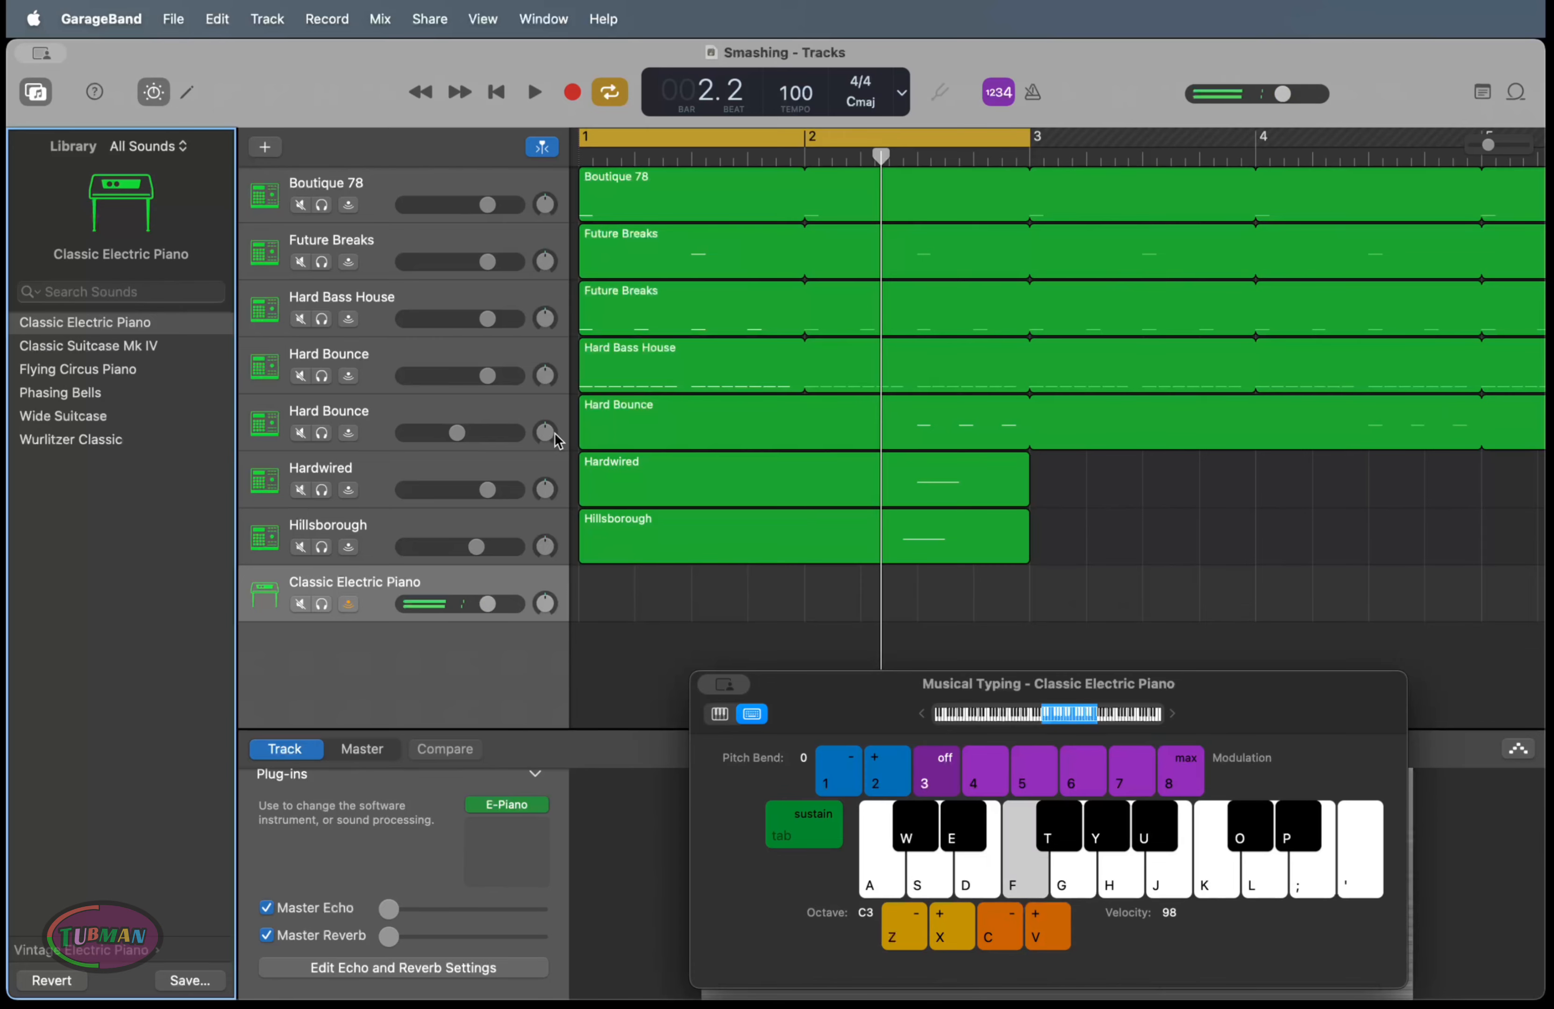
{"action": "key", "text": "f"}
{"action": "key", "text": "t"}
{"action": "key", "text": "g"}
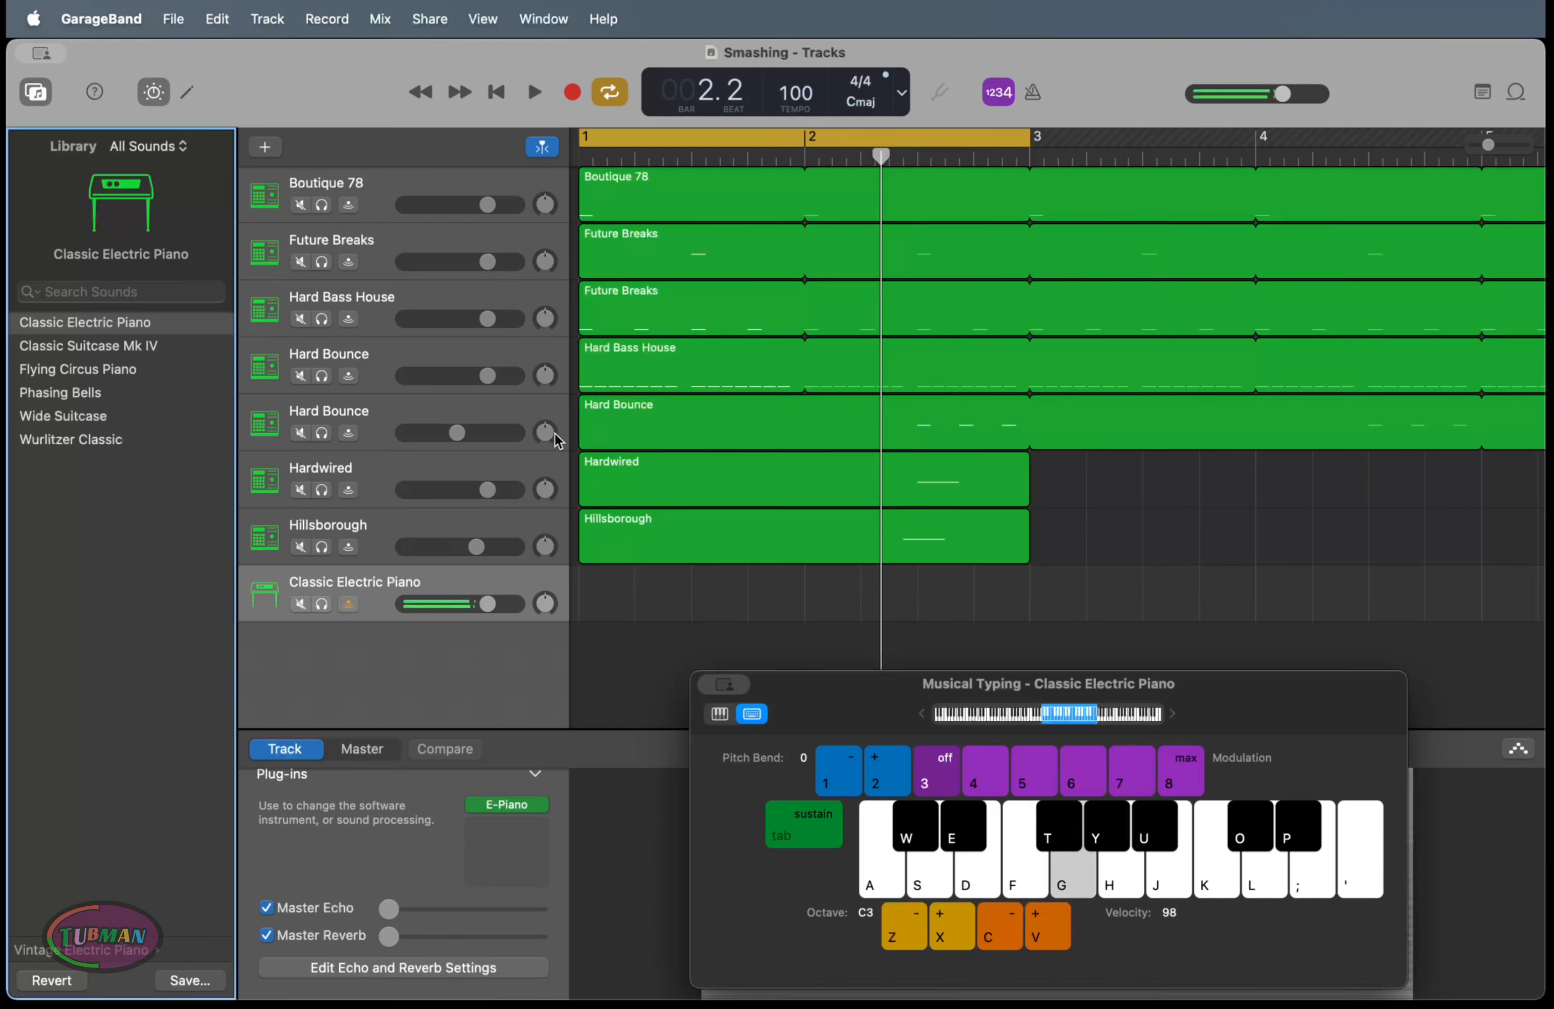
{"action": "key", "text": "f"}
{"action": "key", "text": "d"}
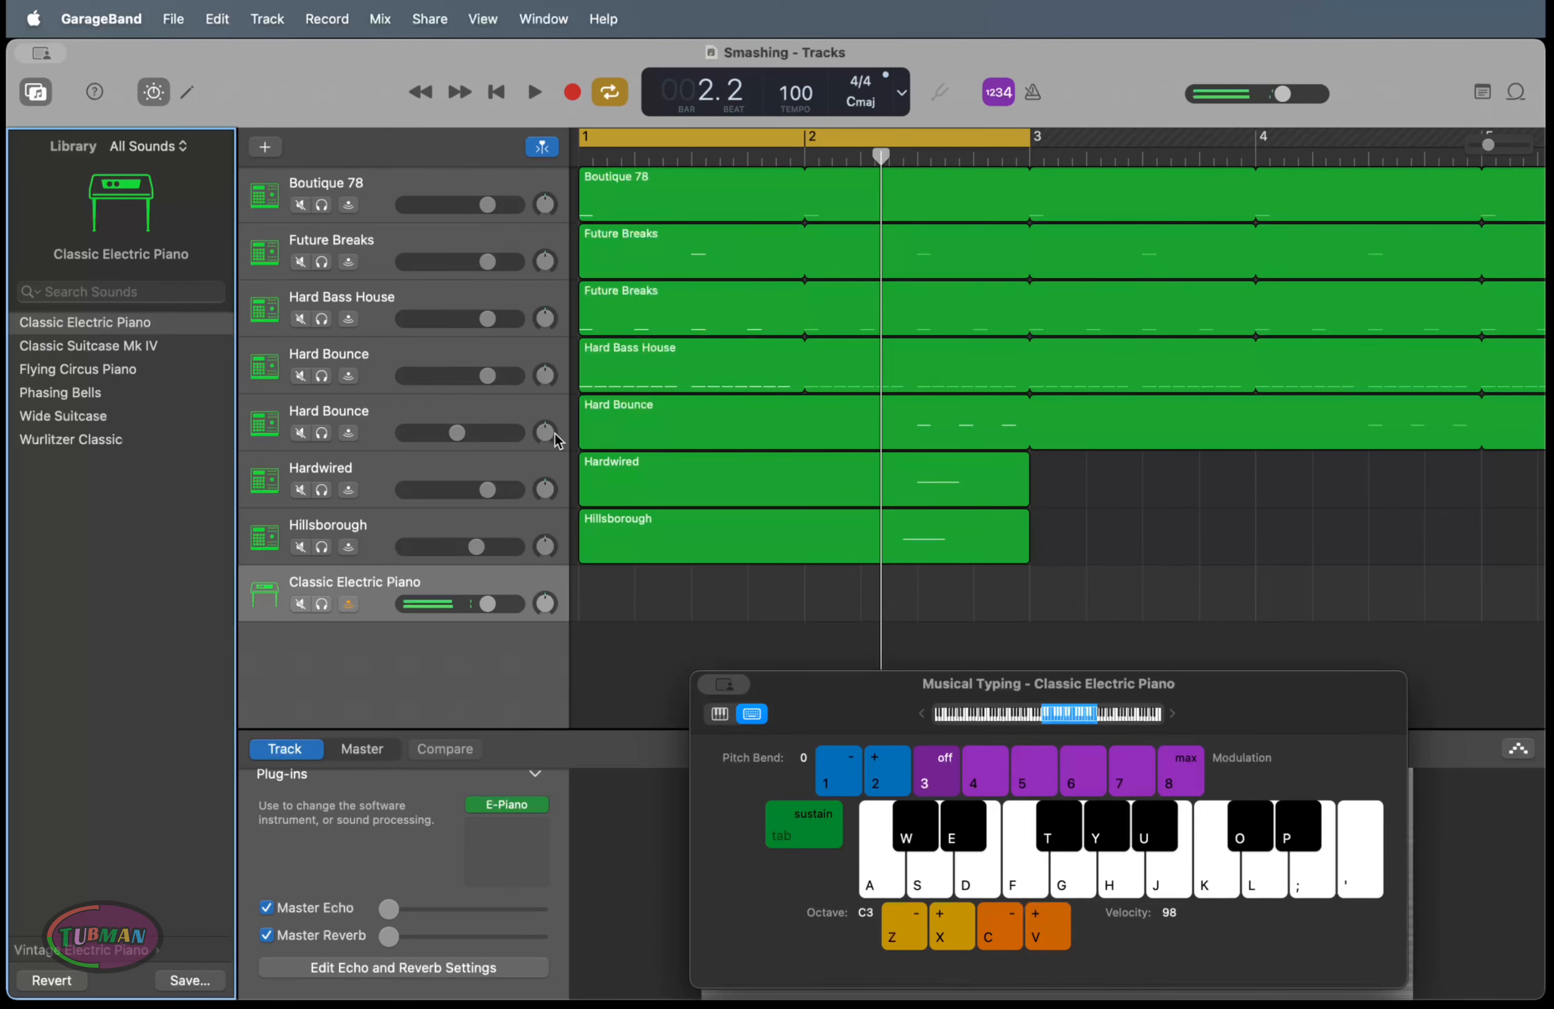
{"action": "key", "text": "s"}
{"action": "key", "text": "a"}
{"action": "key", "text": "w"}
{"action": "key", "text": "w"}
{"action": "key", "text": "e"}
{"action": "key", "text": "d"}
{"action": "key", "text": "w"}
{"action": "key", "text": "s"}
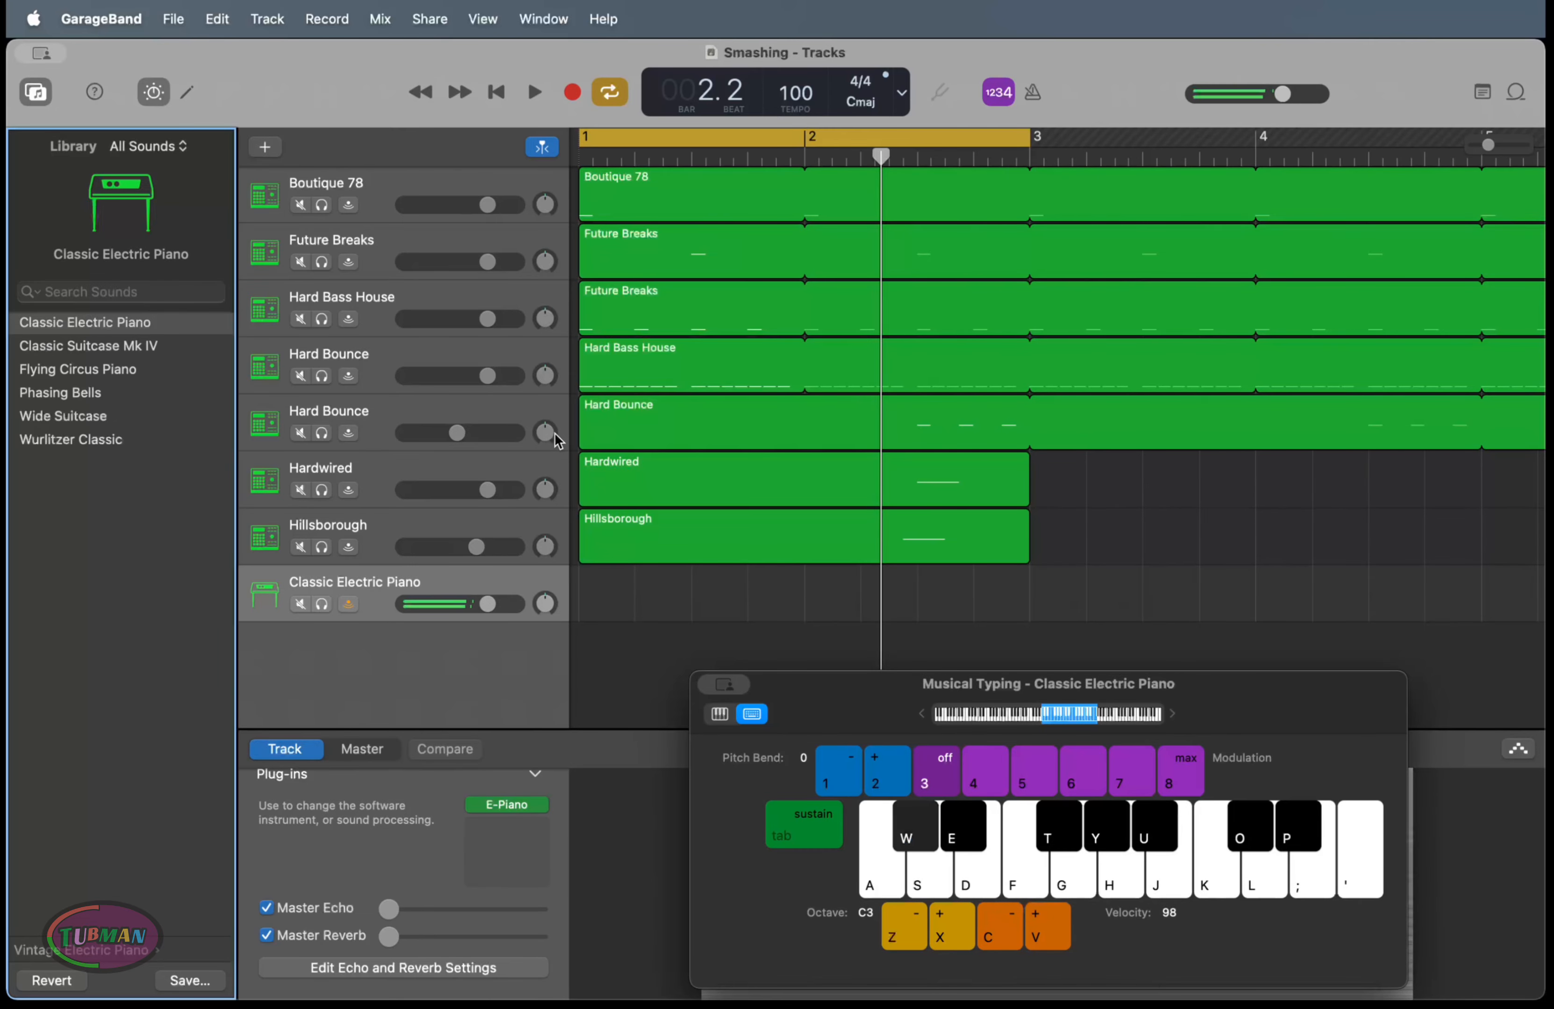
Practise a short phrase with the notes F, C♯ and E on the Classic Electric Piano track
{"action": "key", "text": "f"}
{"action": "key", "text": "w"}
{"action": "key", "text": "d"}
{"action": "key", "text": "w"}
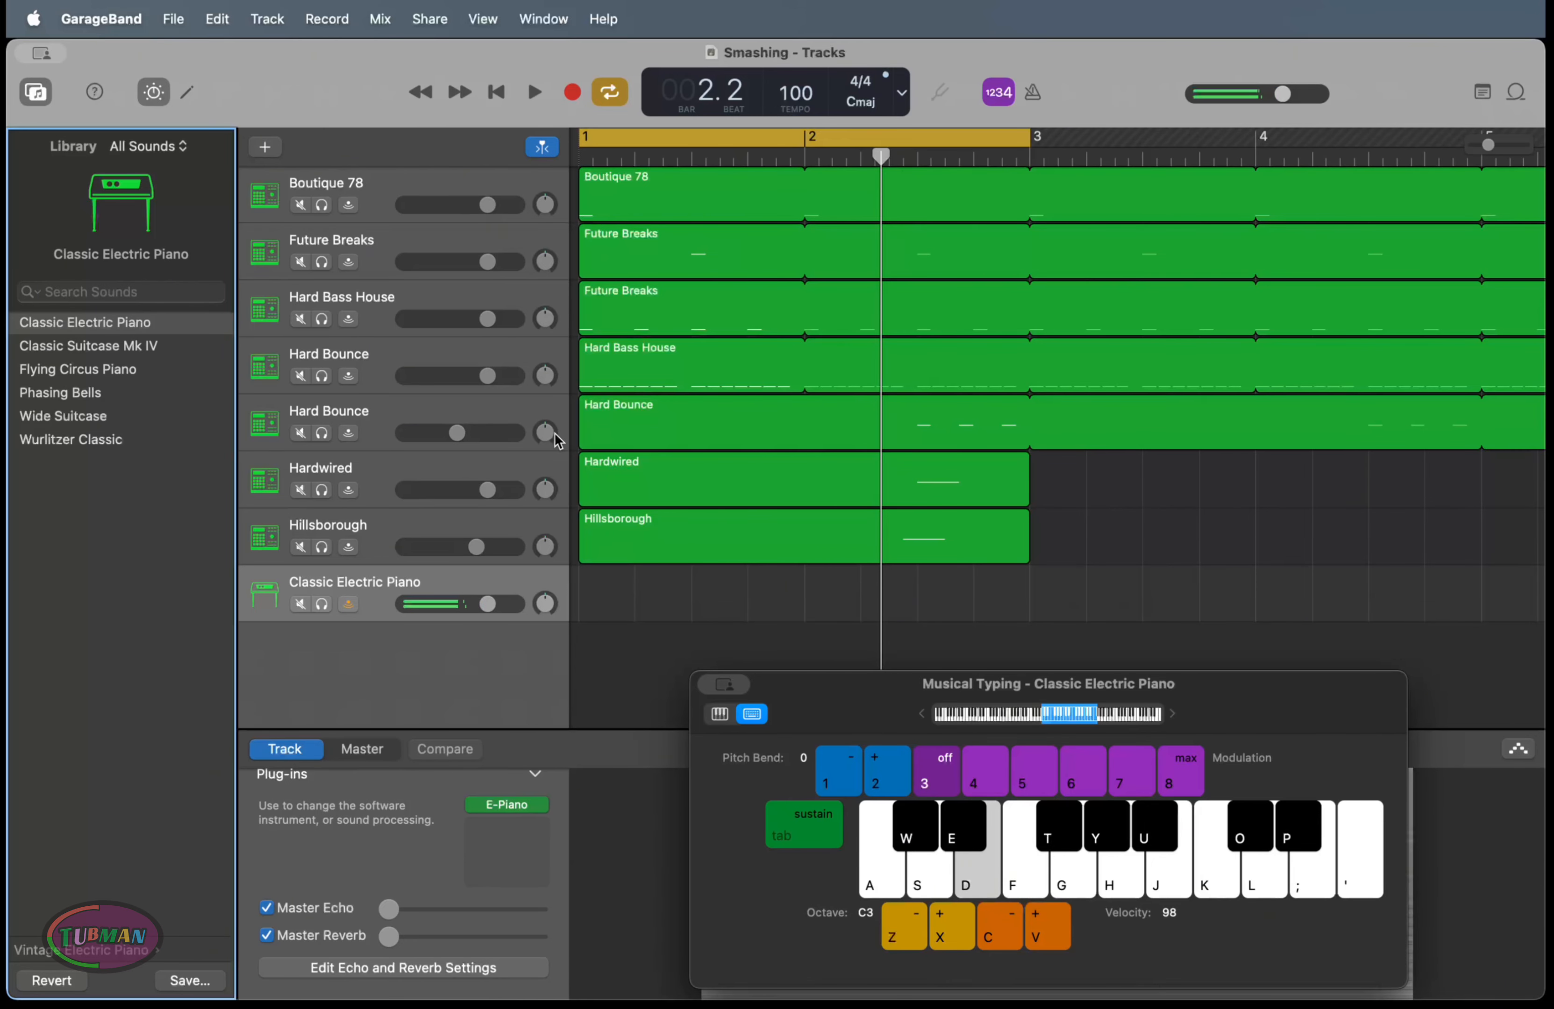
{"action": "key", "text": "w"}
{"action": "key", "text": "d"}
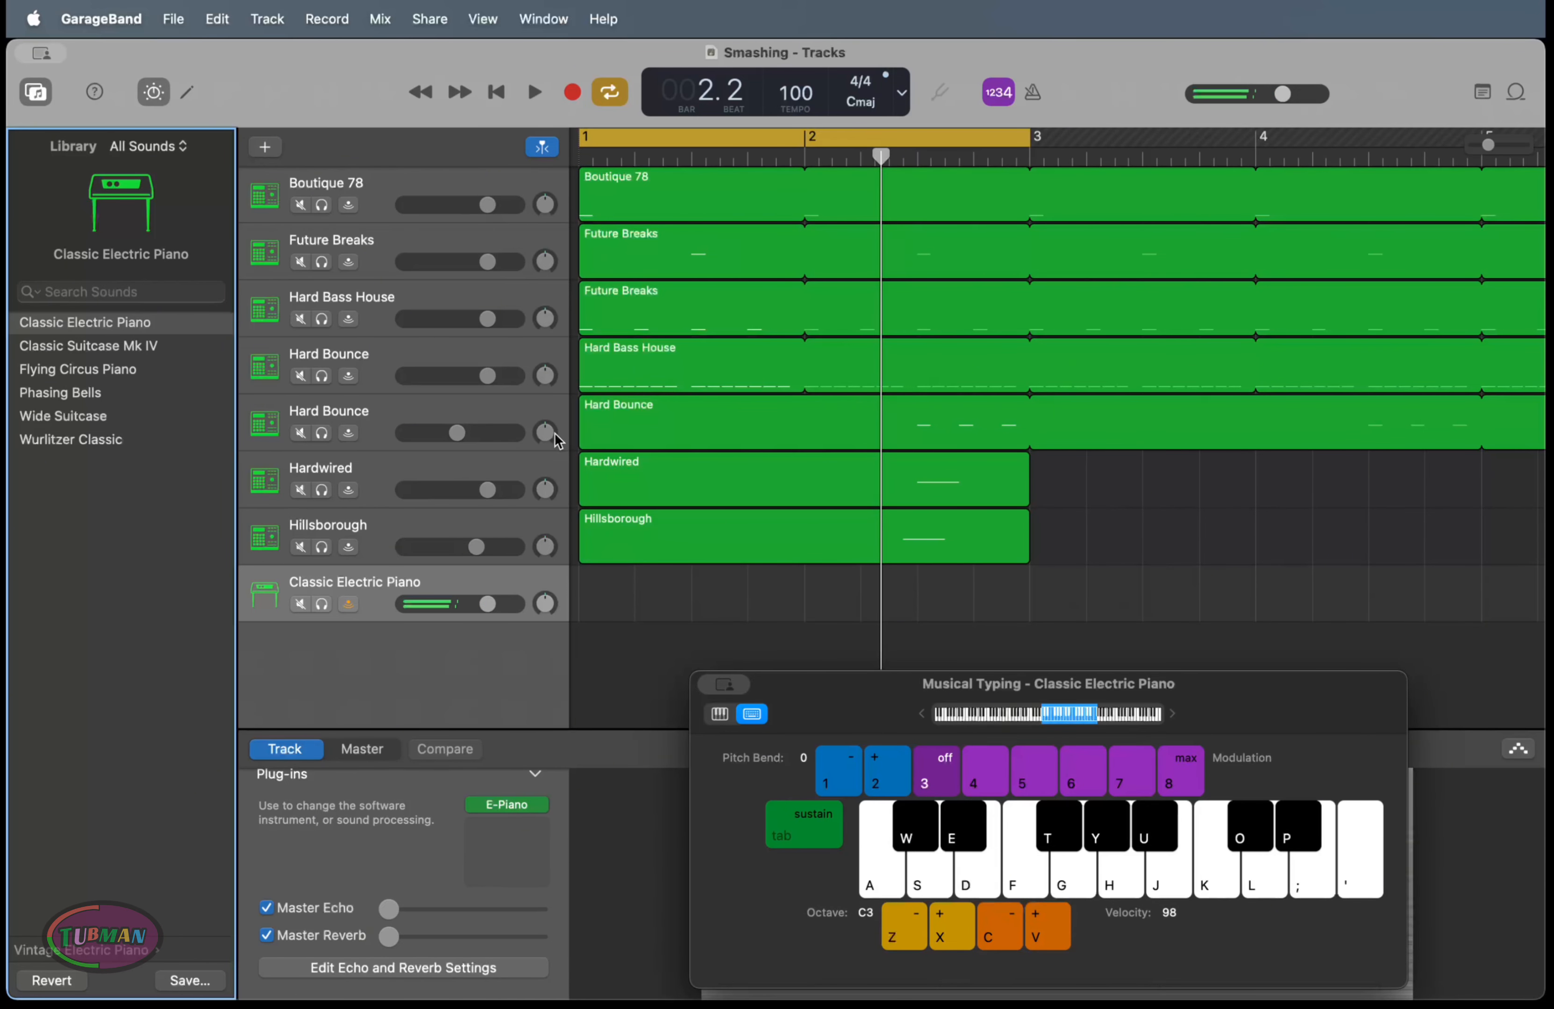
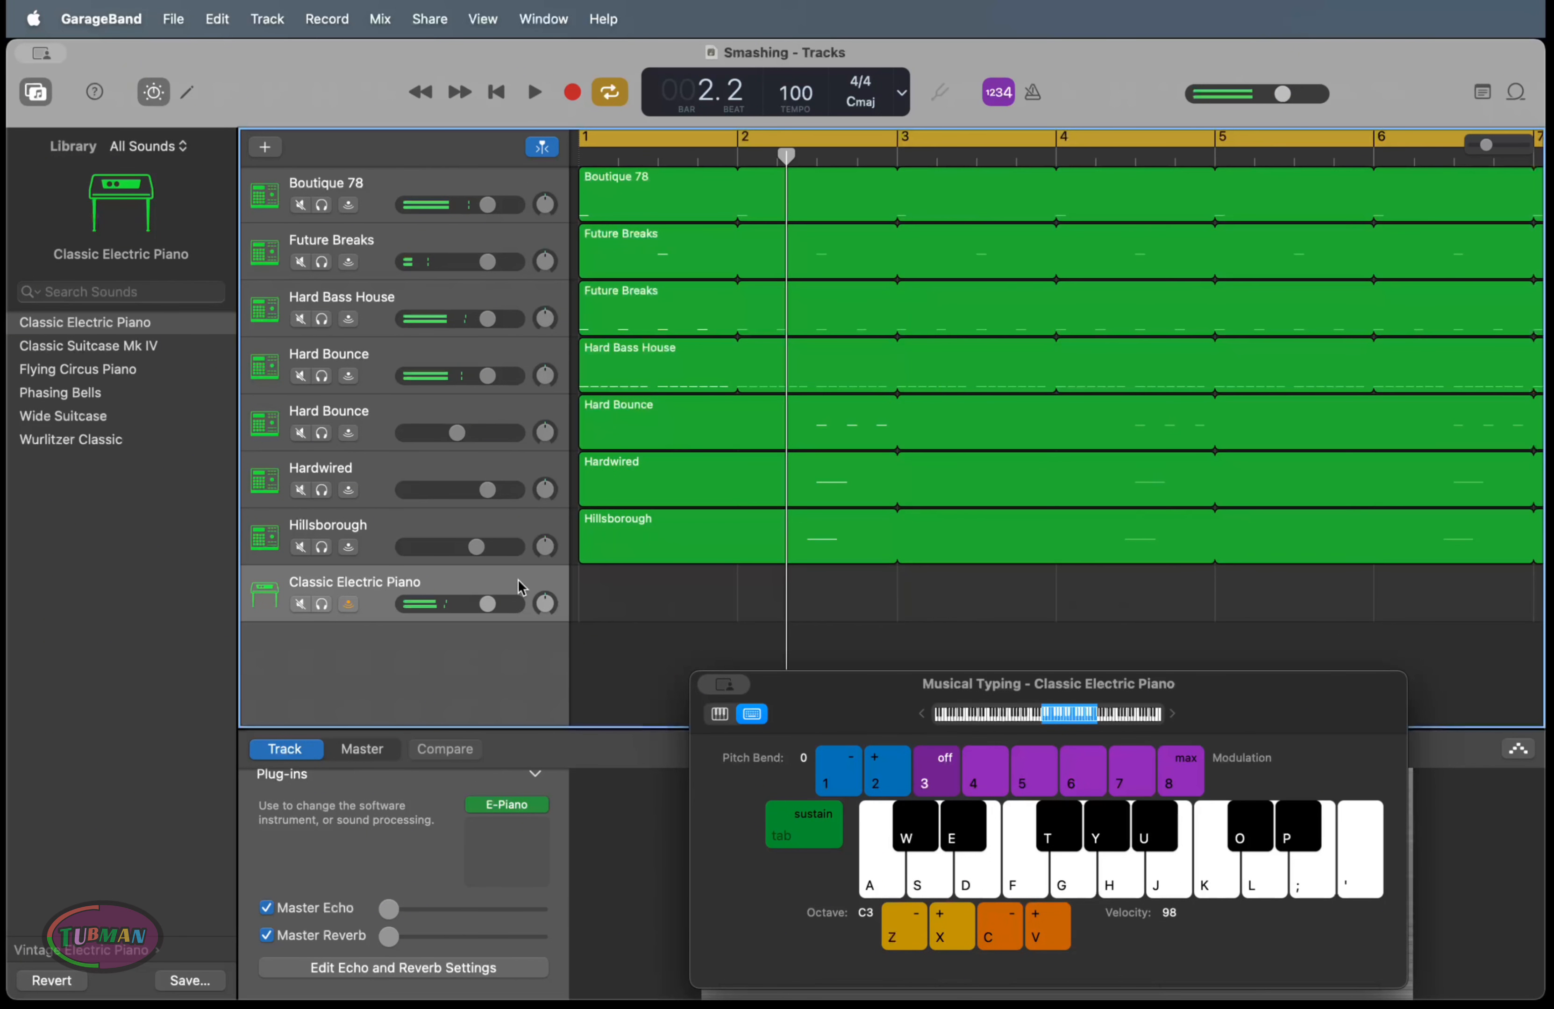
Record a four-bar melody on the Classic Electric Piano track over the drum loop, using C♯3, E3, G♯3, A3 and B3
{"action": "key", "text": "r"}
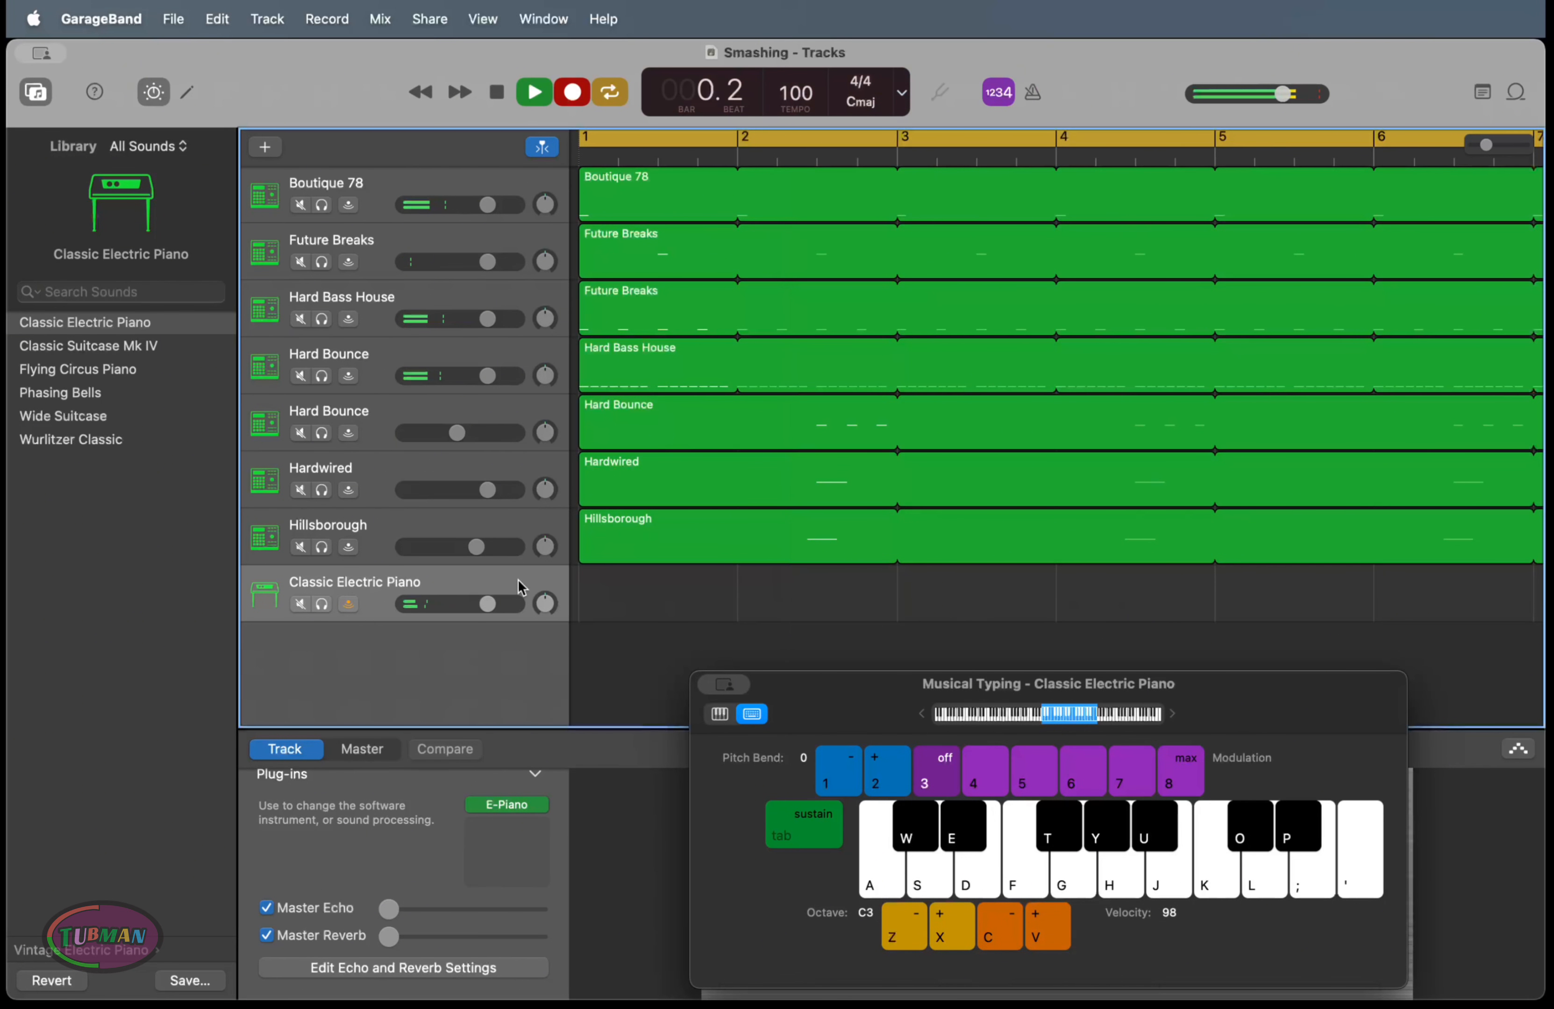
{"action": "key", "text": "w"}
{"action": "key", "text": "d"}
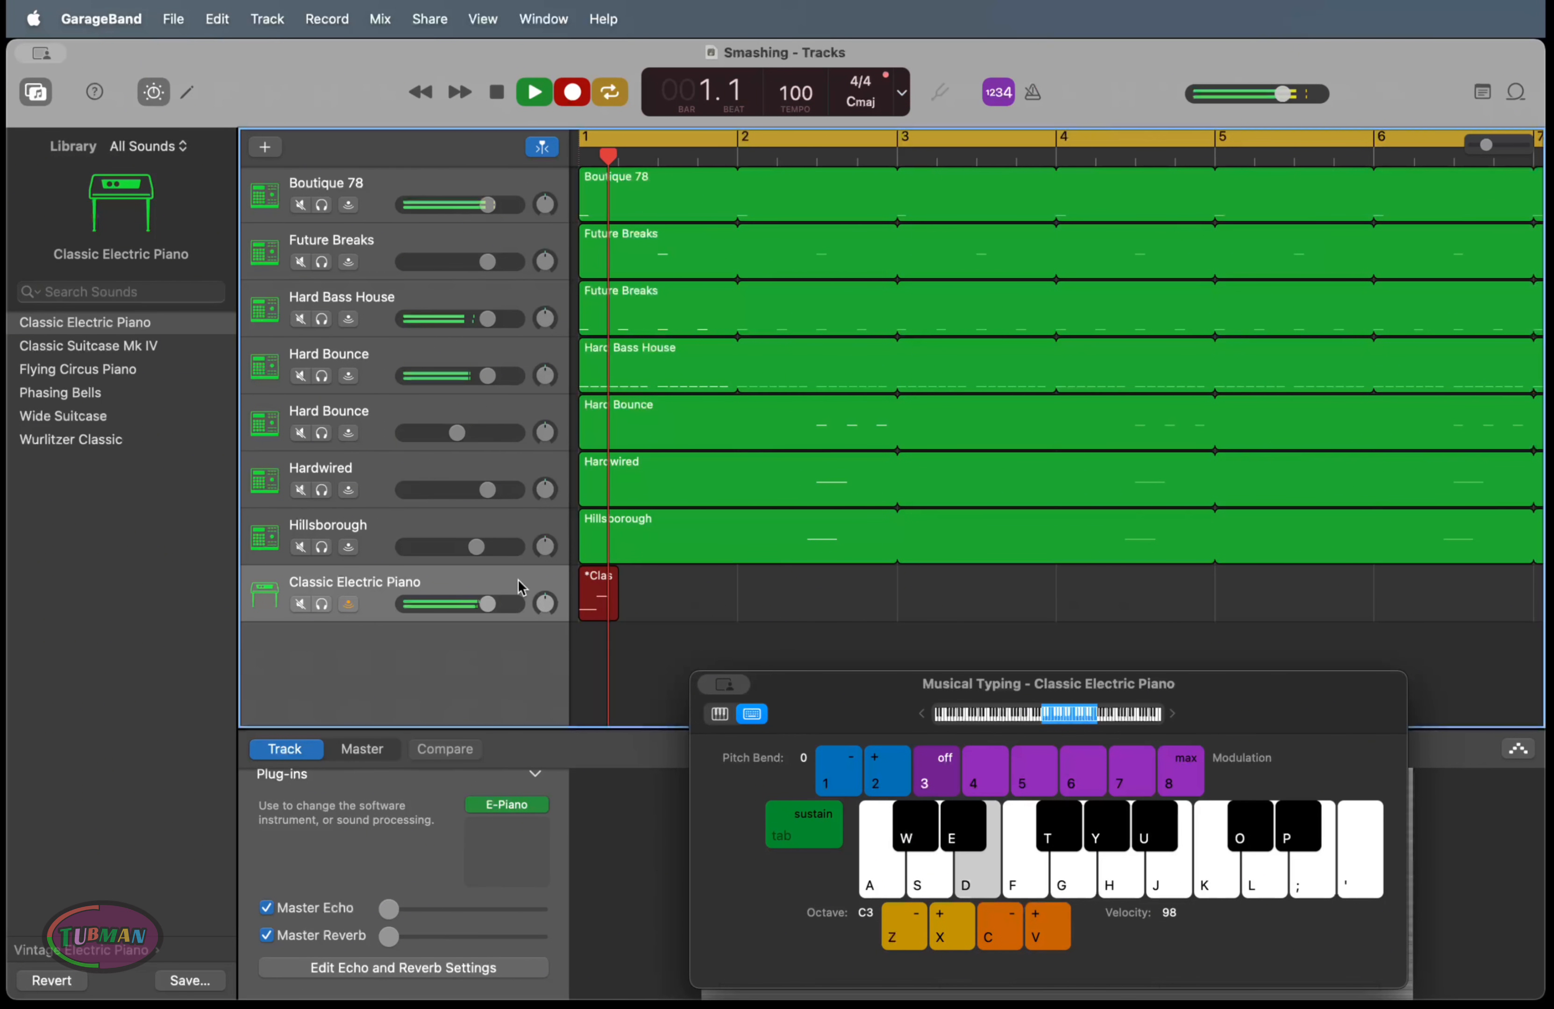
{"action": "key", "text": "w"}
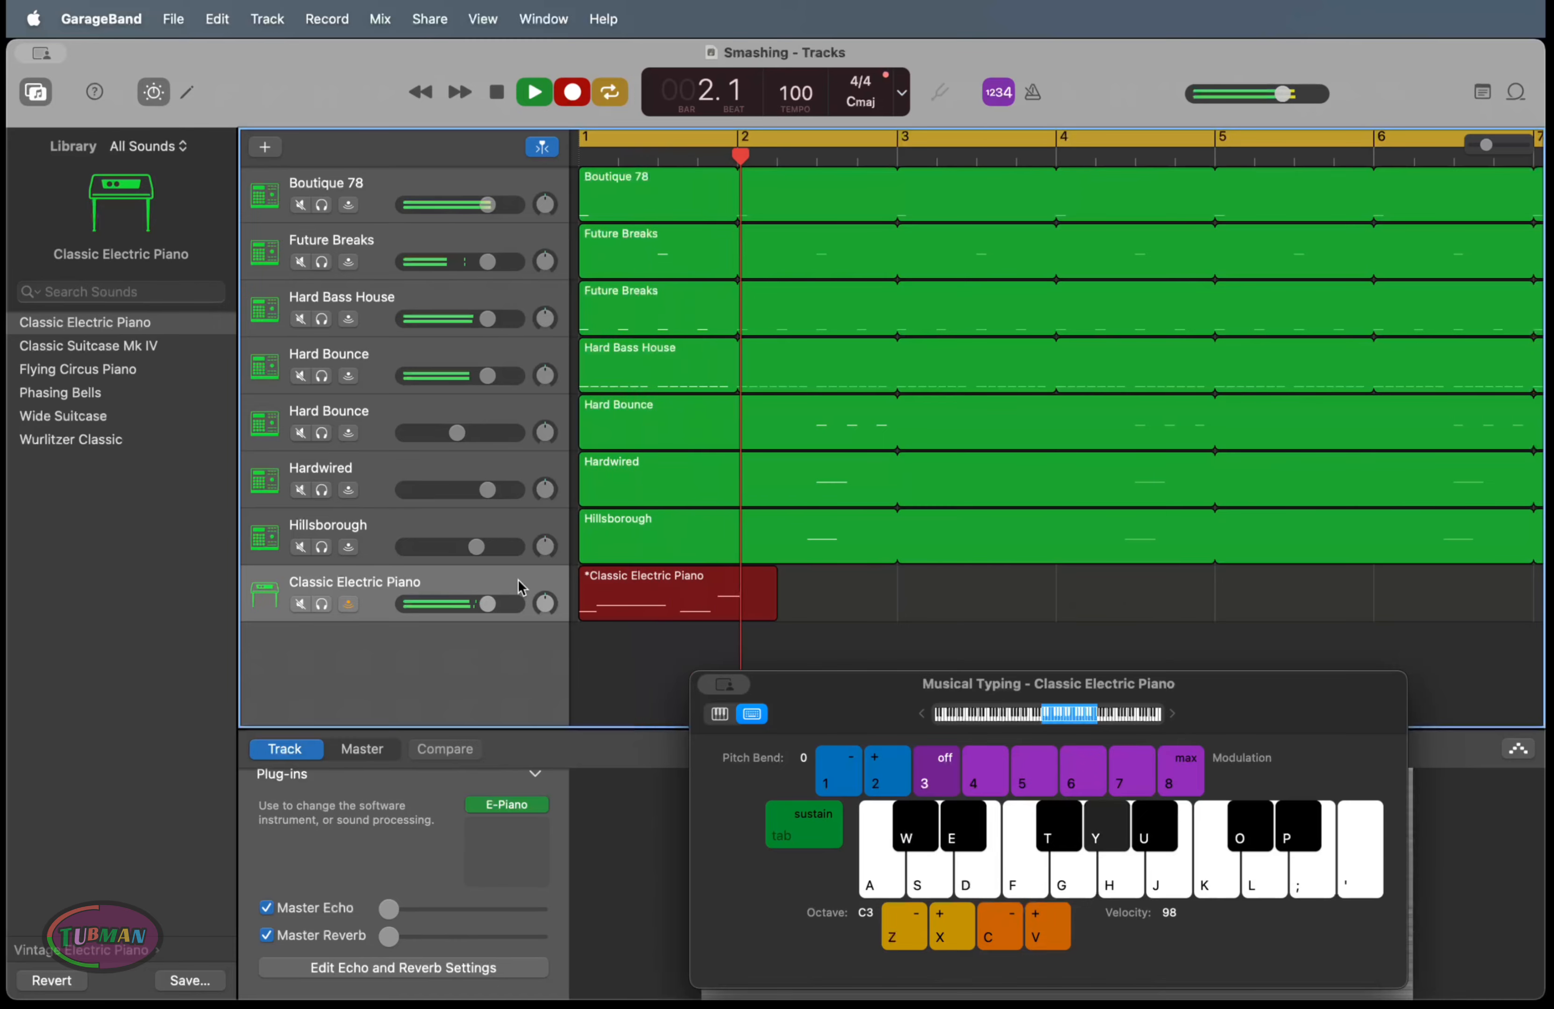
{"action": "key", "text": "j"}
{"action": "key", "text": "j"}
{"action": "key", "text": "h"}
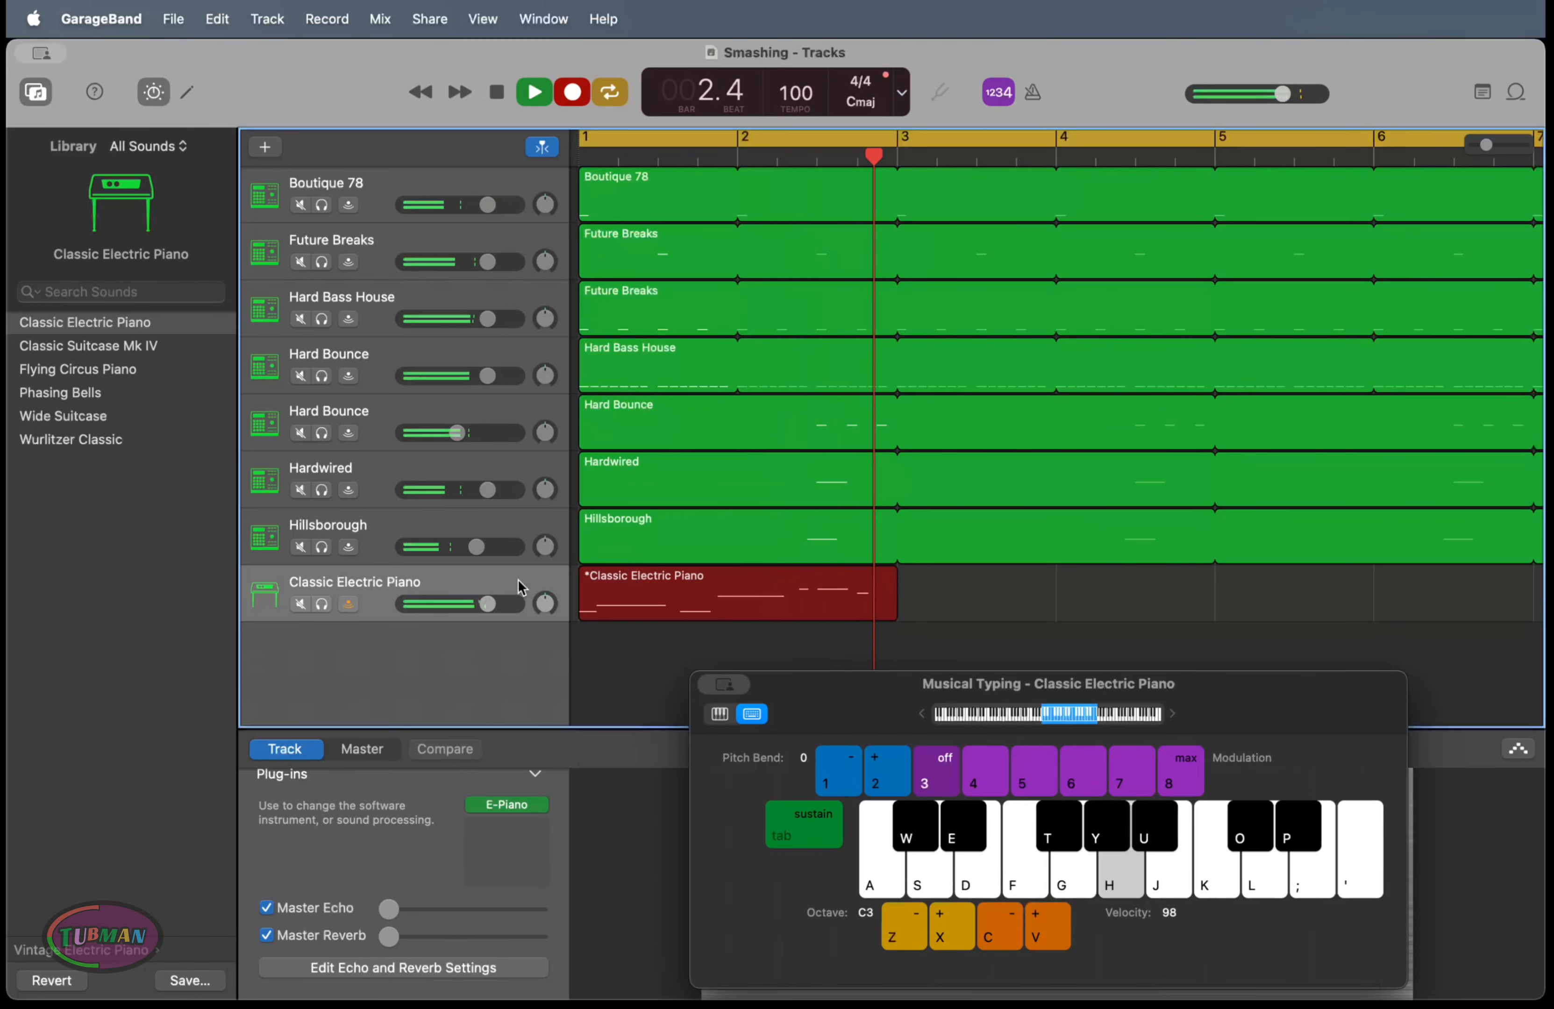
{"action": "key", "text": "y"}
{"action": "key", "text": "j"}
{"action": "key", "text": "h"}
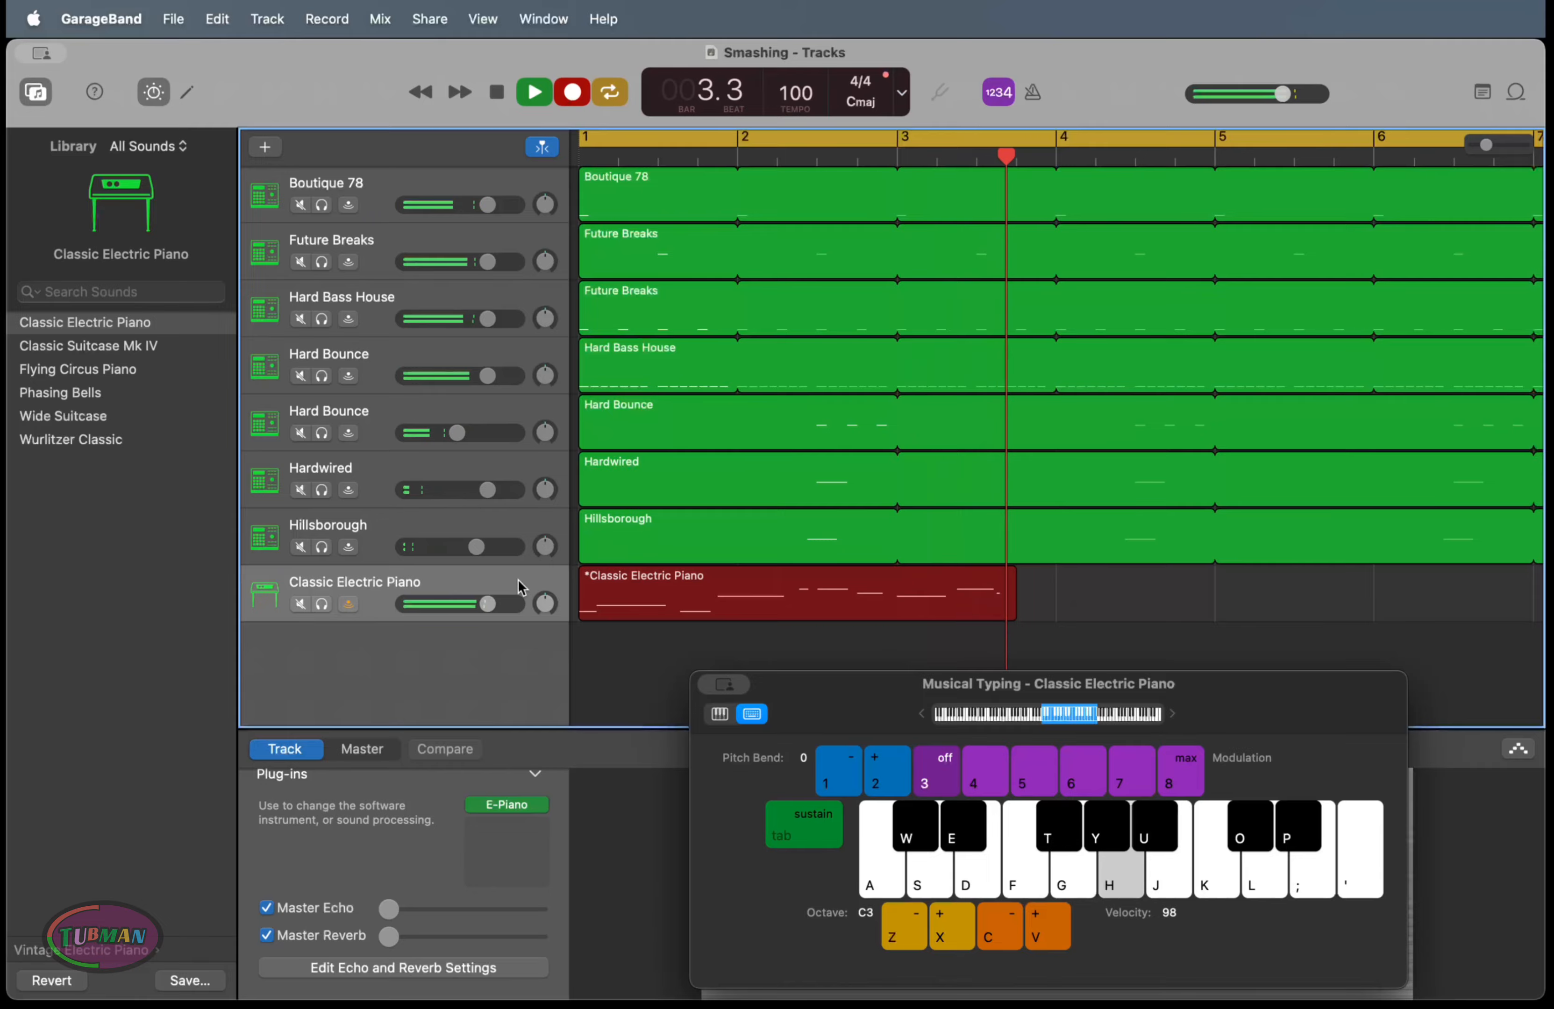
{"action": "key", "text": "y"}
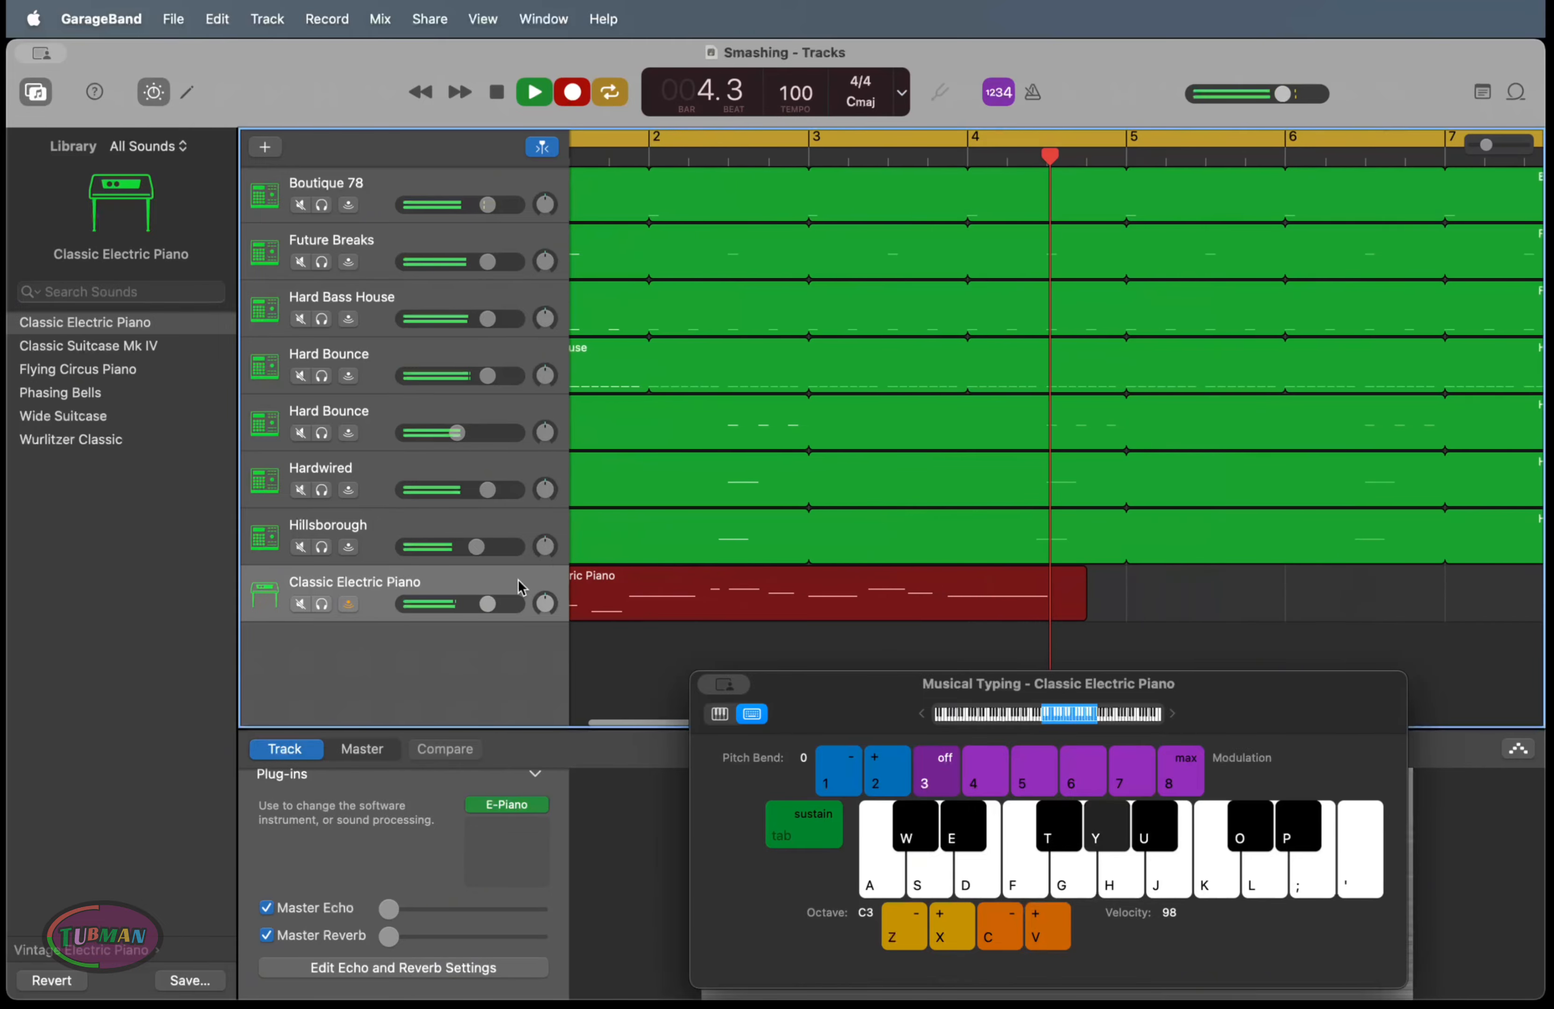
{"action": "key", "text": "space"}
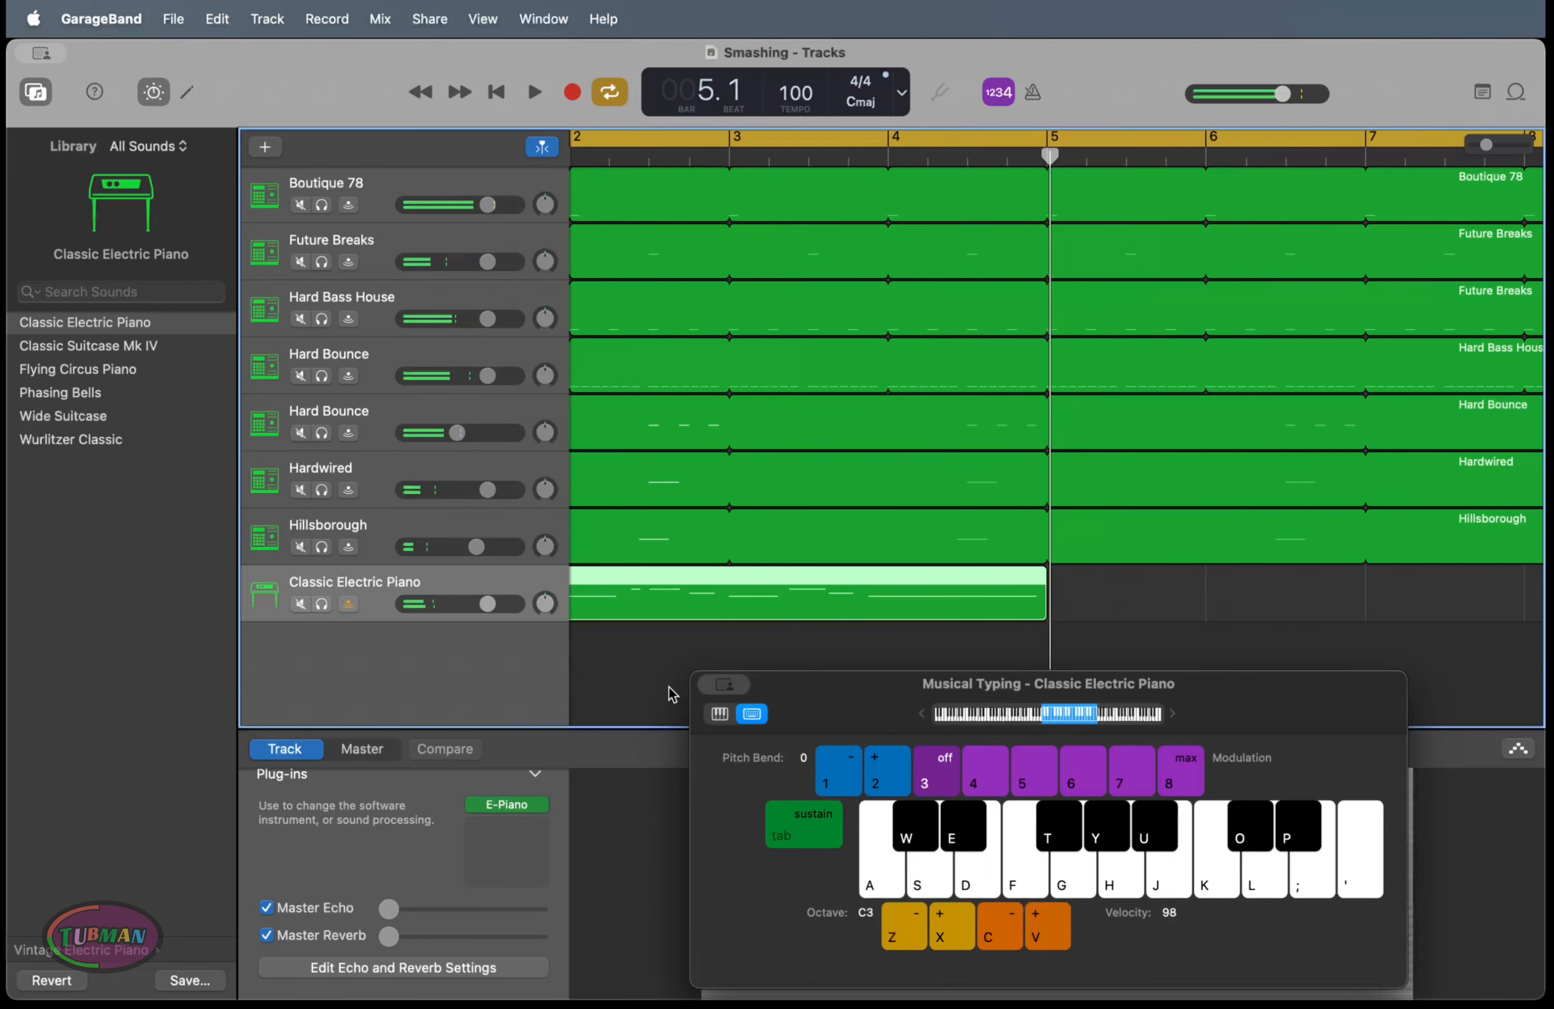
Quantise all notes of the recorded piano region to 1/16 Note in the Piano Roll
{"action": "double_click", "coordinate": [904, 593]}
{"action": "left_click_drag", "start_coordinate": [819, 699], "coordinate": [1056, 558]}
{"action": "key", "text": "super+a"}
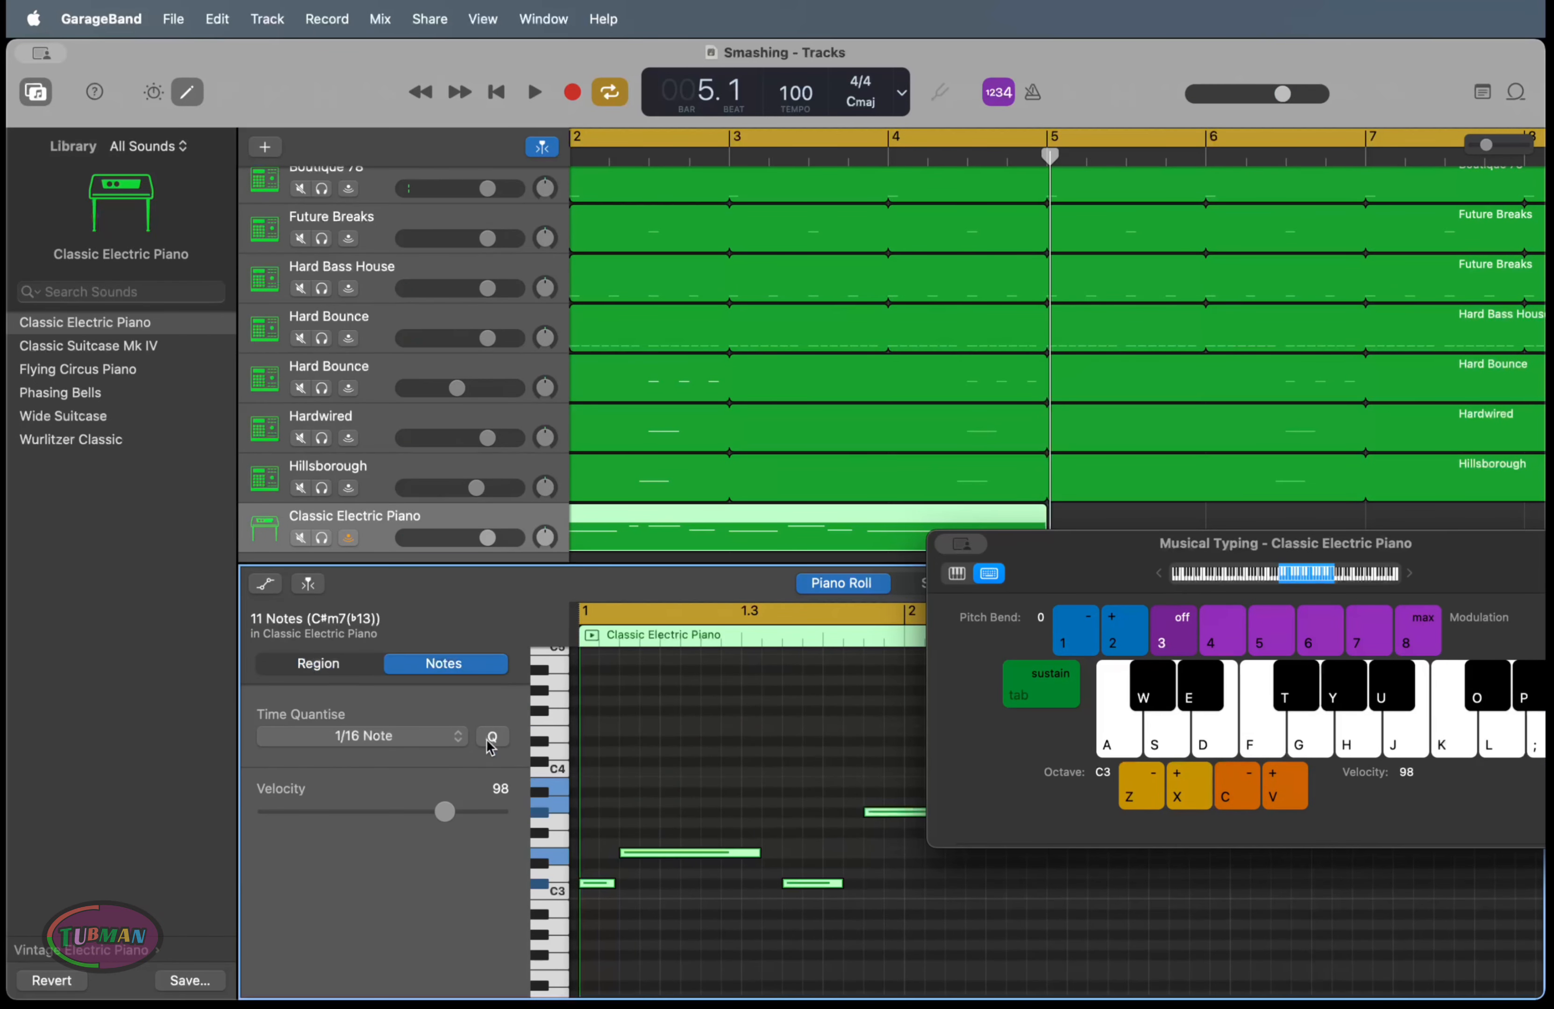
Close the Musical Typing keyboard and play the quantised melody from the start
{"action": "left_click_drag", "start_coordinate": [1065, 570], "coordinate": [803, 568]}
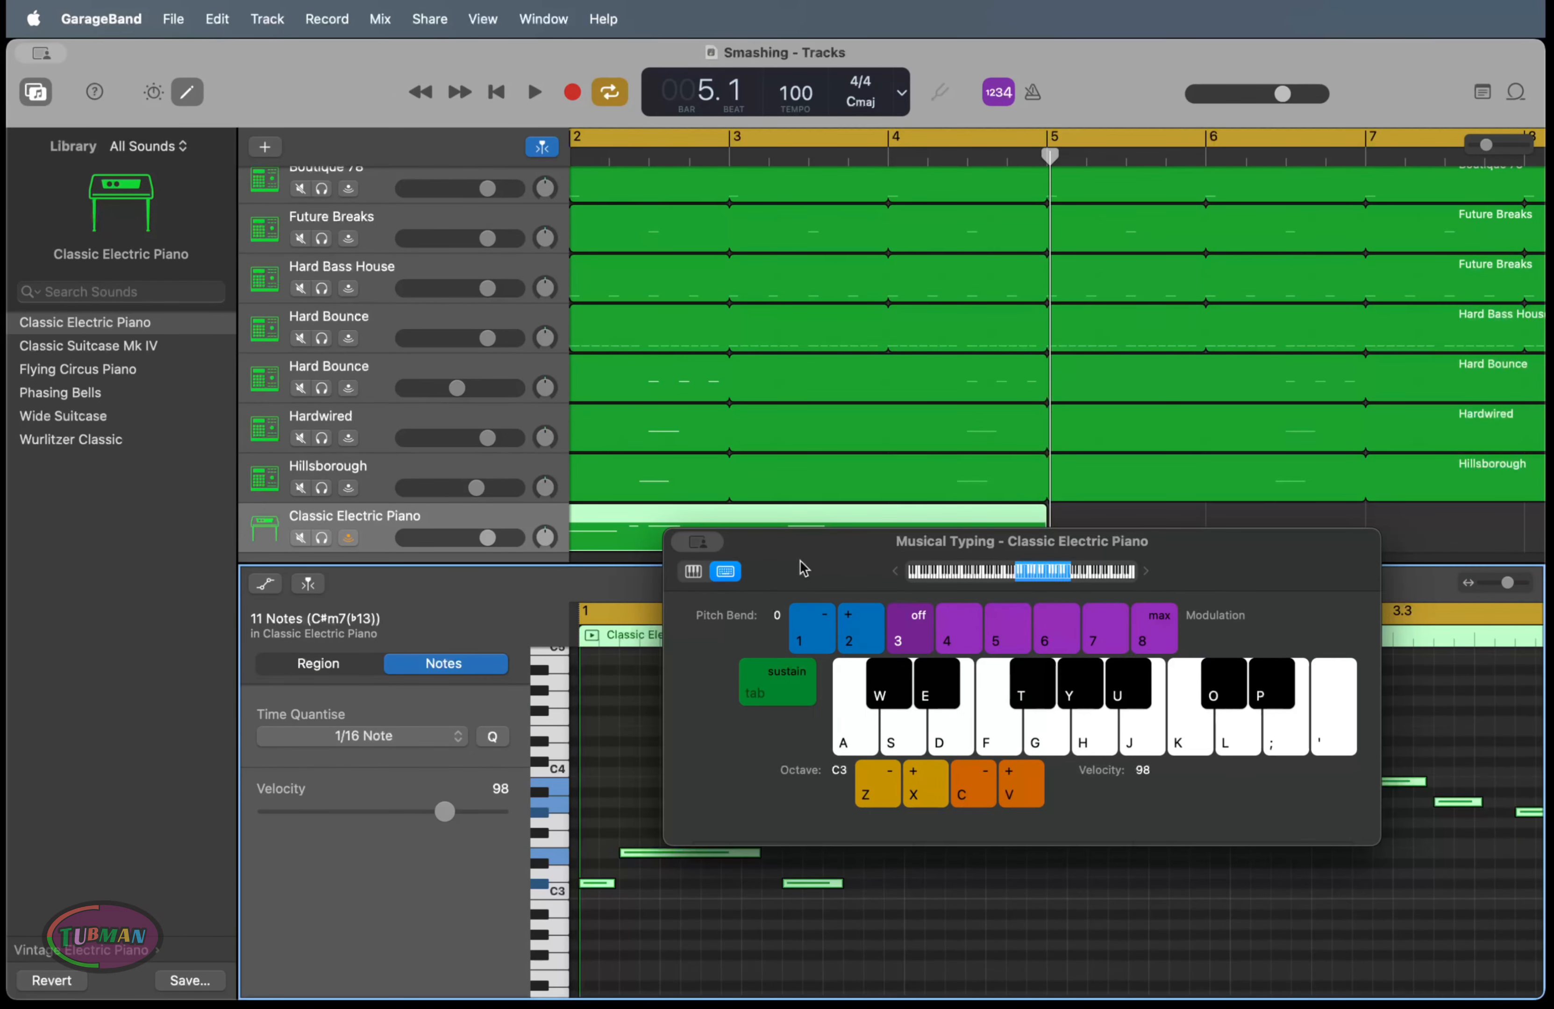
{"action": "key", "text": "super+k"}
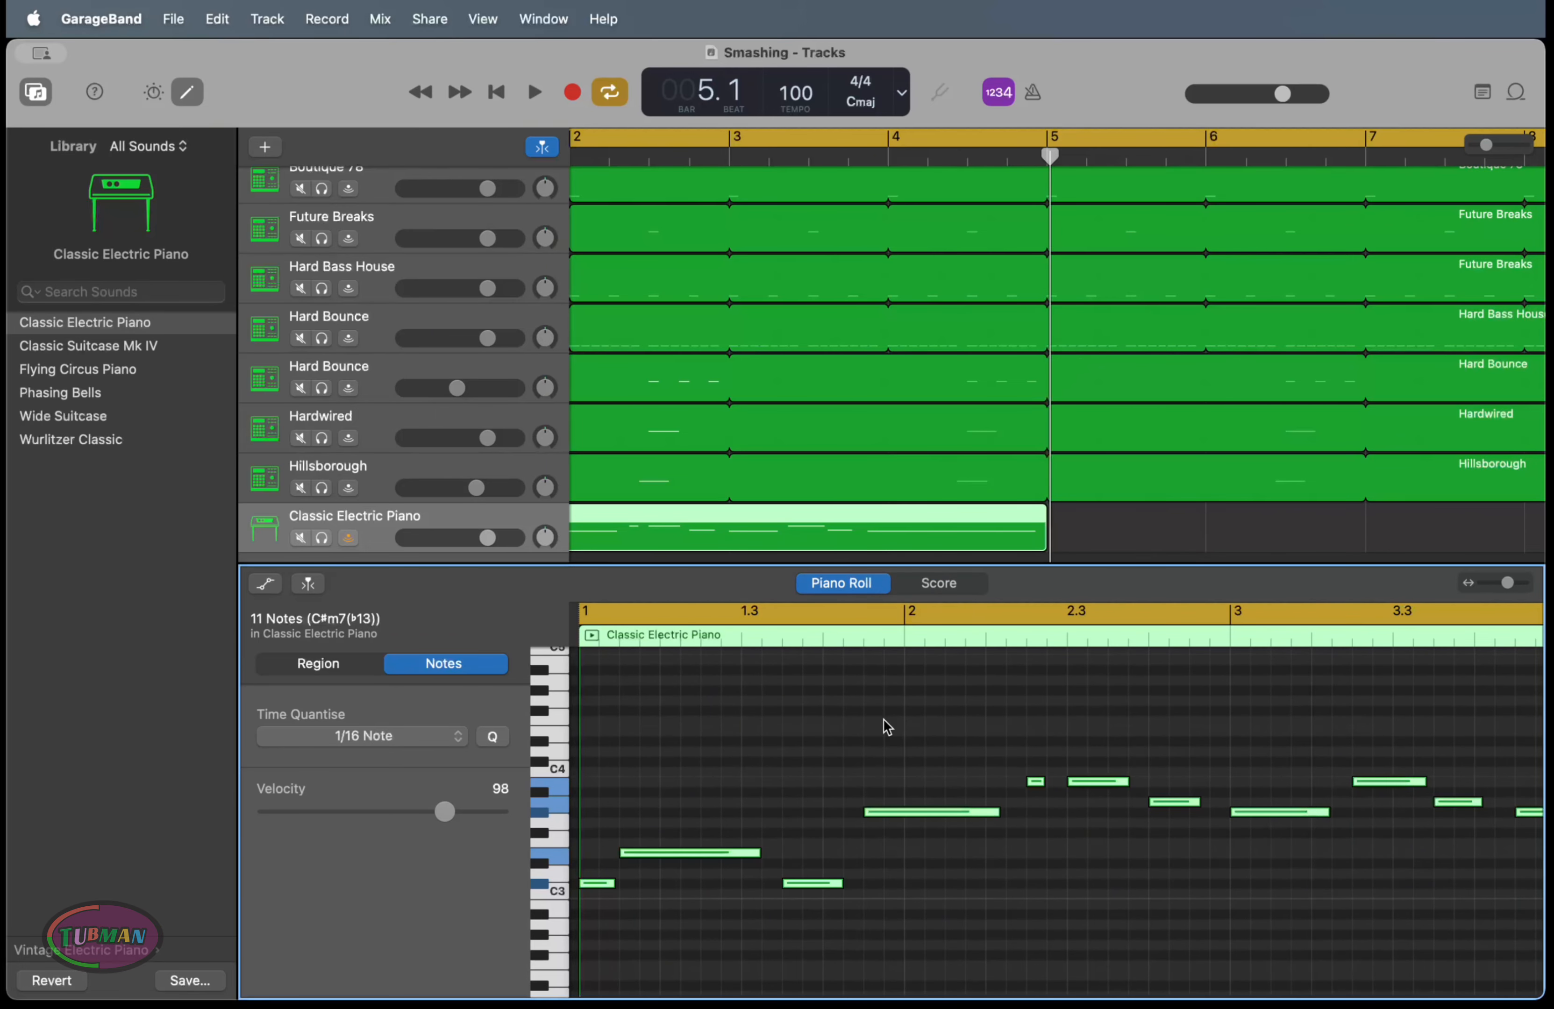
{"action": "key", "text": "Return"}
{"action": "key", "text": "space"}
{"action": "scroll", "coordinate": [970, 487], "scroll_direction": "down", "scroll_amount": 3}
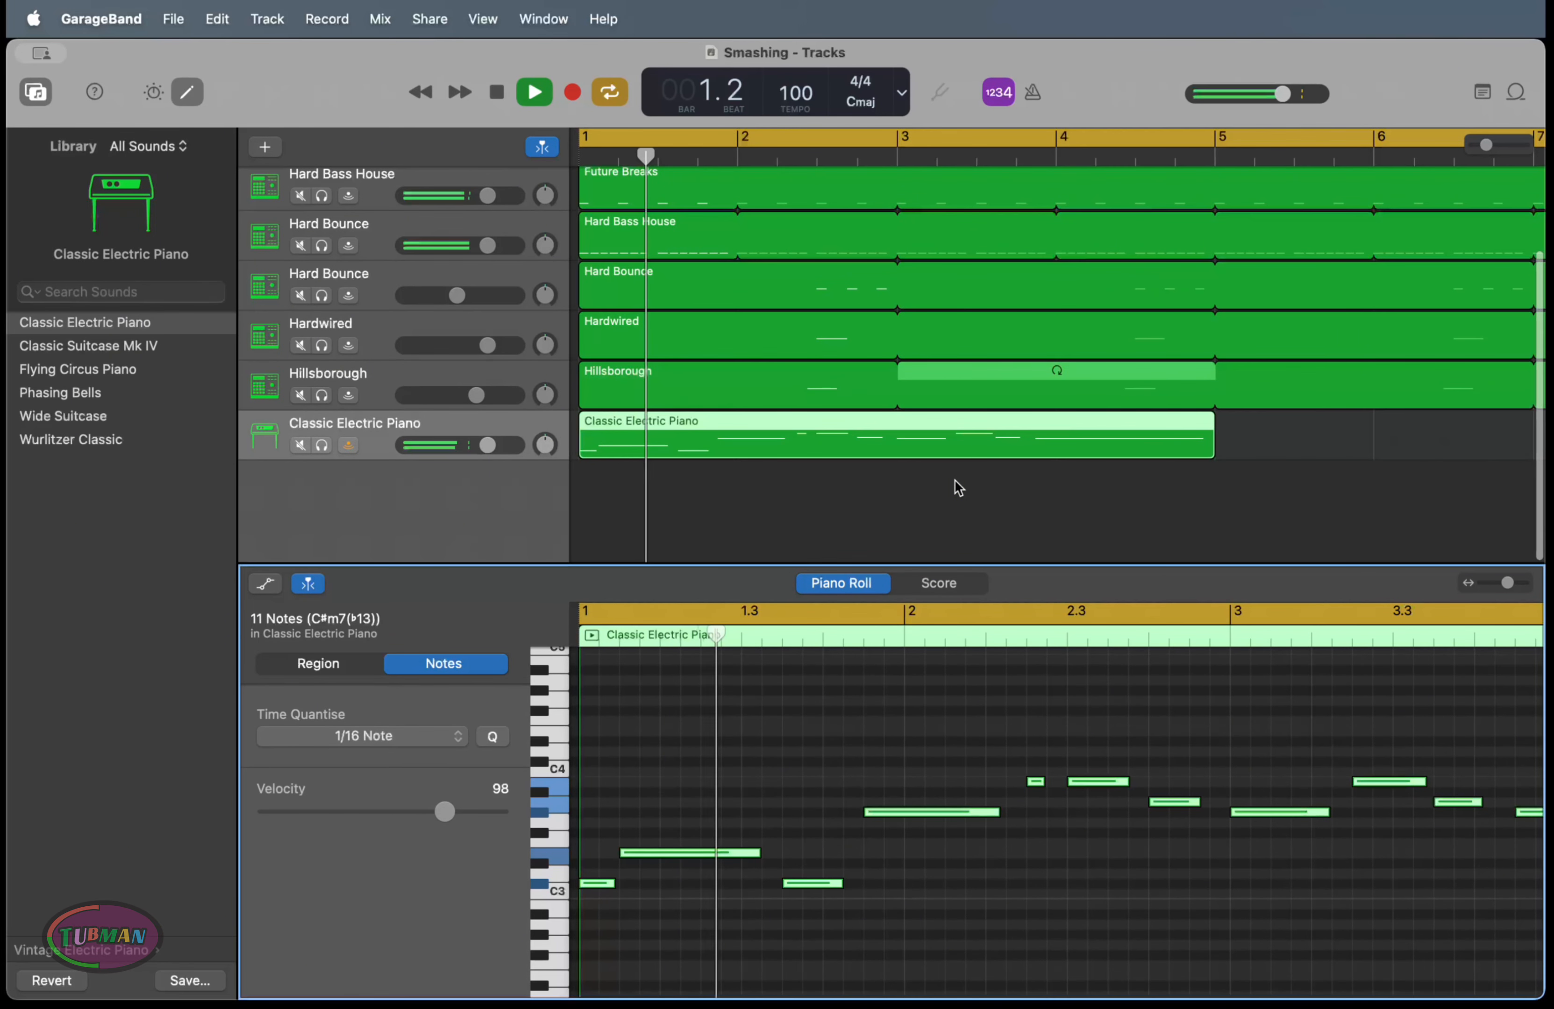
Duplicate the Classic Electric Piano track and give the copy an empty MIDI region four bars long
{"action": "key", "text": "super+d"}
{"action": "scroll", "coordinate": [786, 504], "scroll_direction": "down", "scroll_amount": 2}
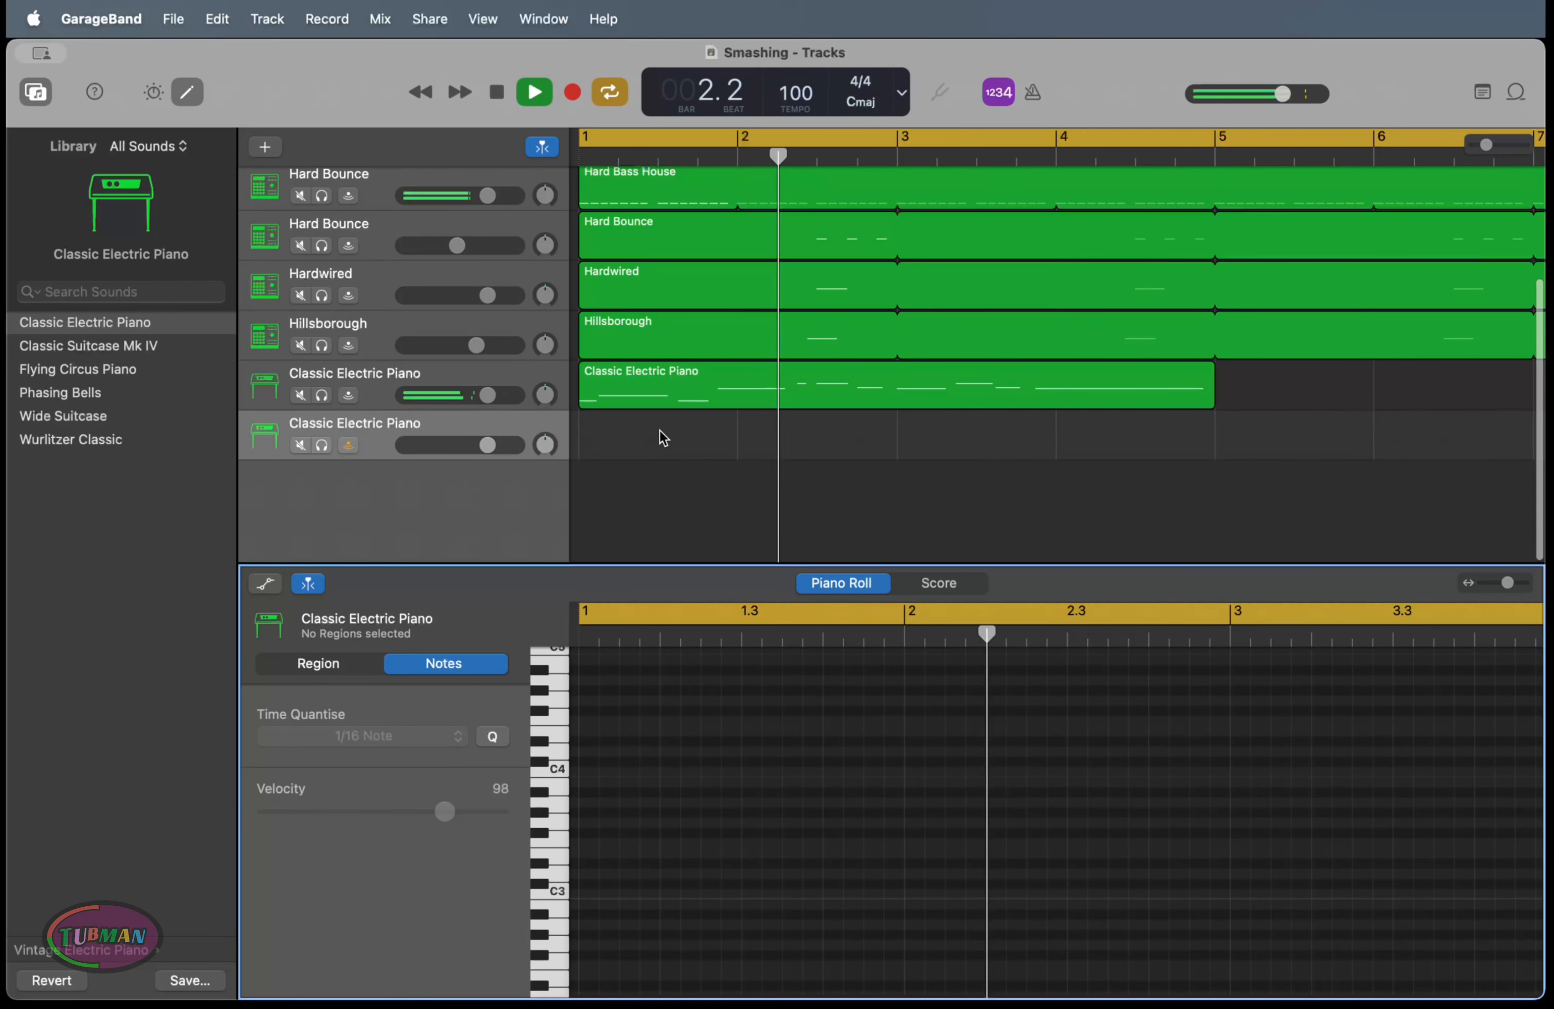
{"action": "right_click", "coordinate": [629, 420]}
{"action": "left_click", "coordinate": [652, 427]}
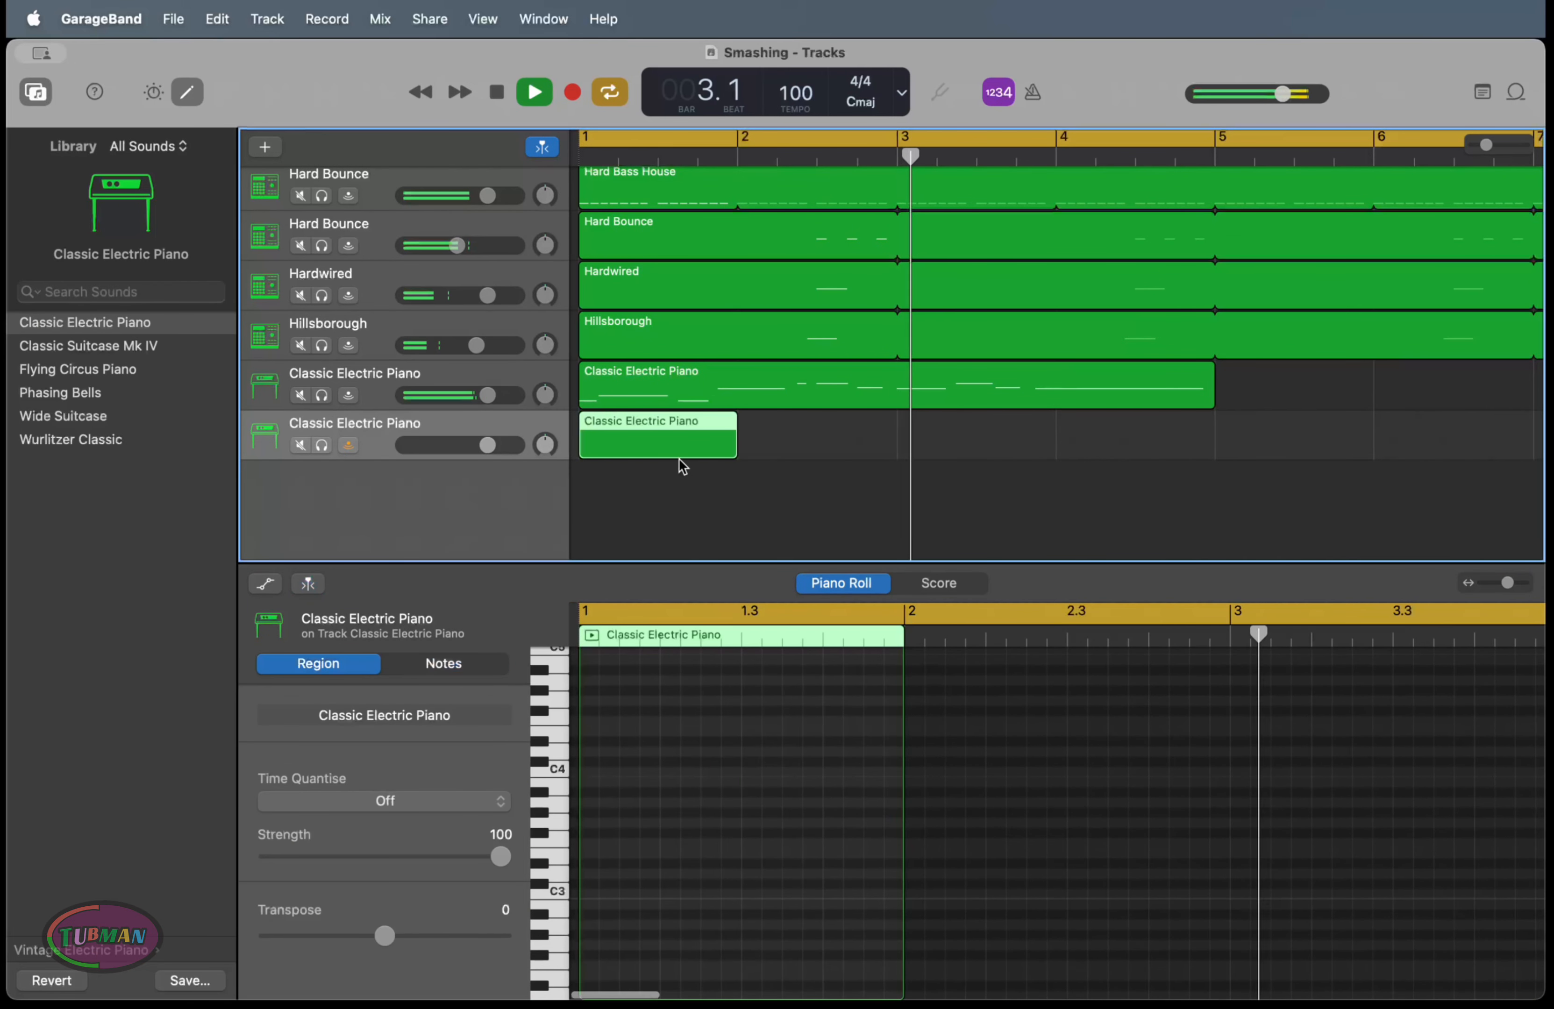
{"action": "left_click_drag", "start_coordinate": [736, 452], "coordinate": [1212, 454]}
Open the empty piano region in the Piano Roll and shorten the cycle area to end at bar 5
{"action": "double_click", "coordinate": [1093, 429]}
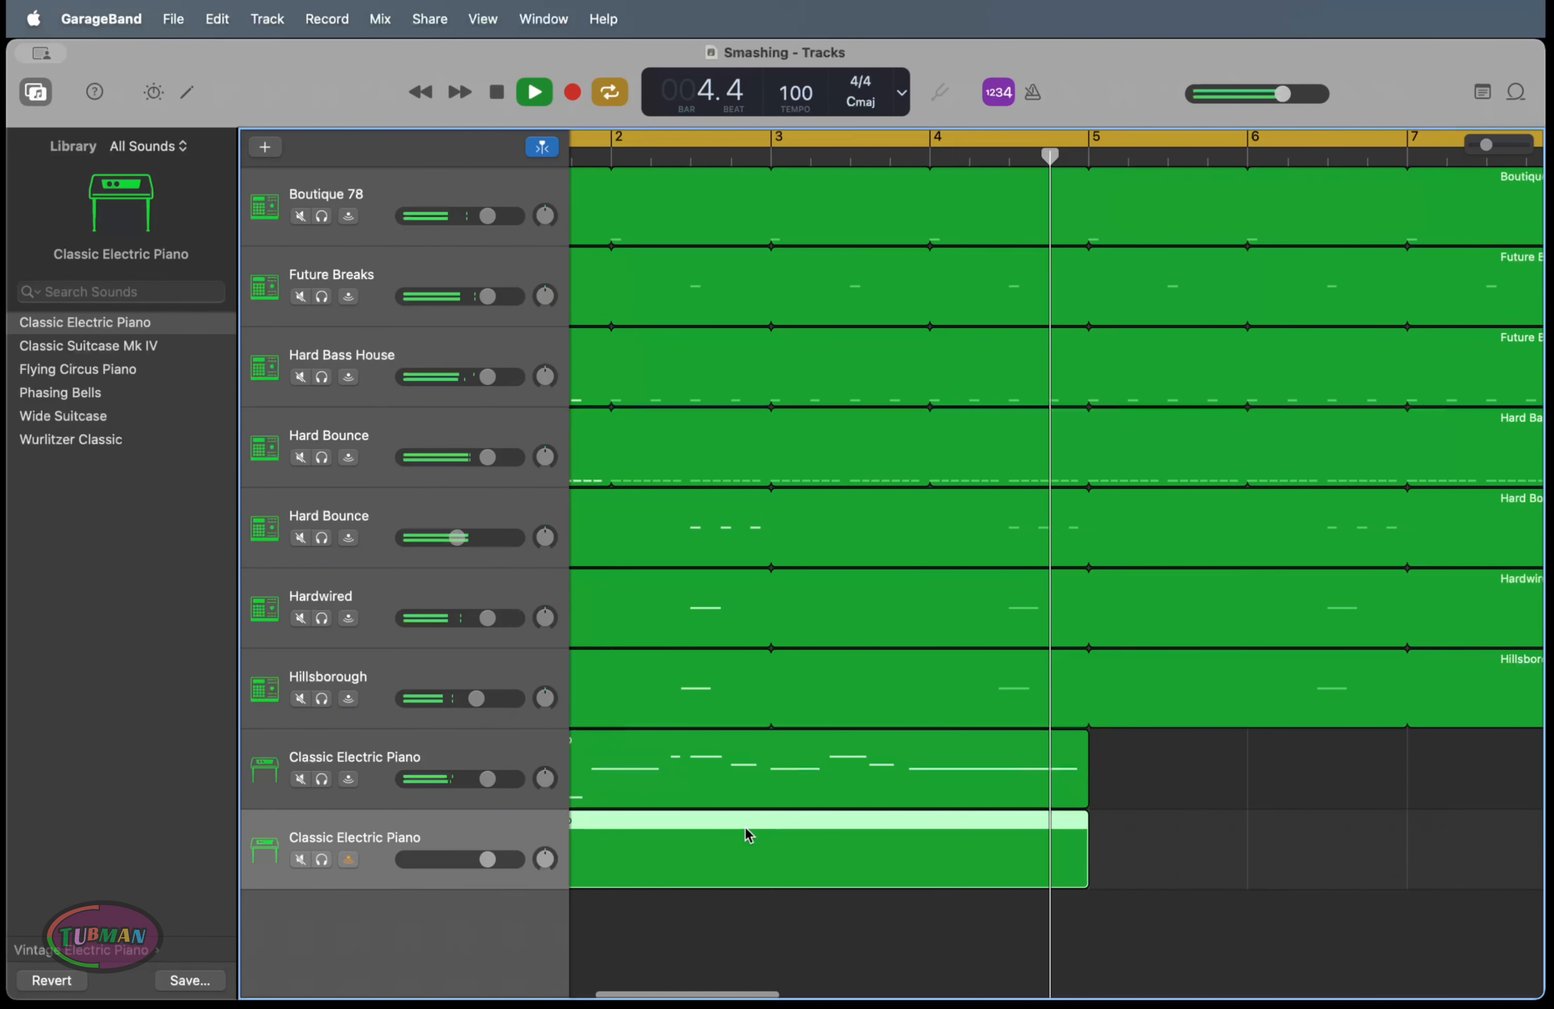
{"action": "double_click", "coordinate": [728, 835]}
{"action": "scroll", "coordinate": [749, 732], "scroll_direction": "left", "scroll_amount": 5}
{"action": "key", "text": "space"}
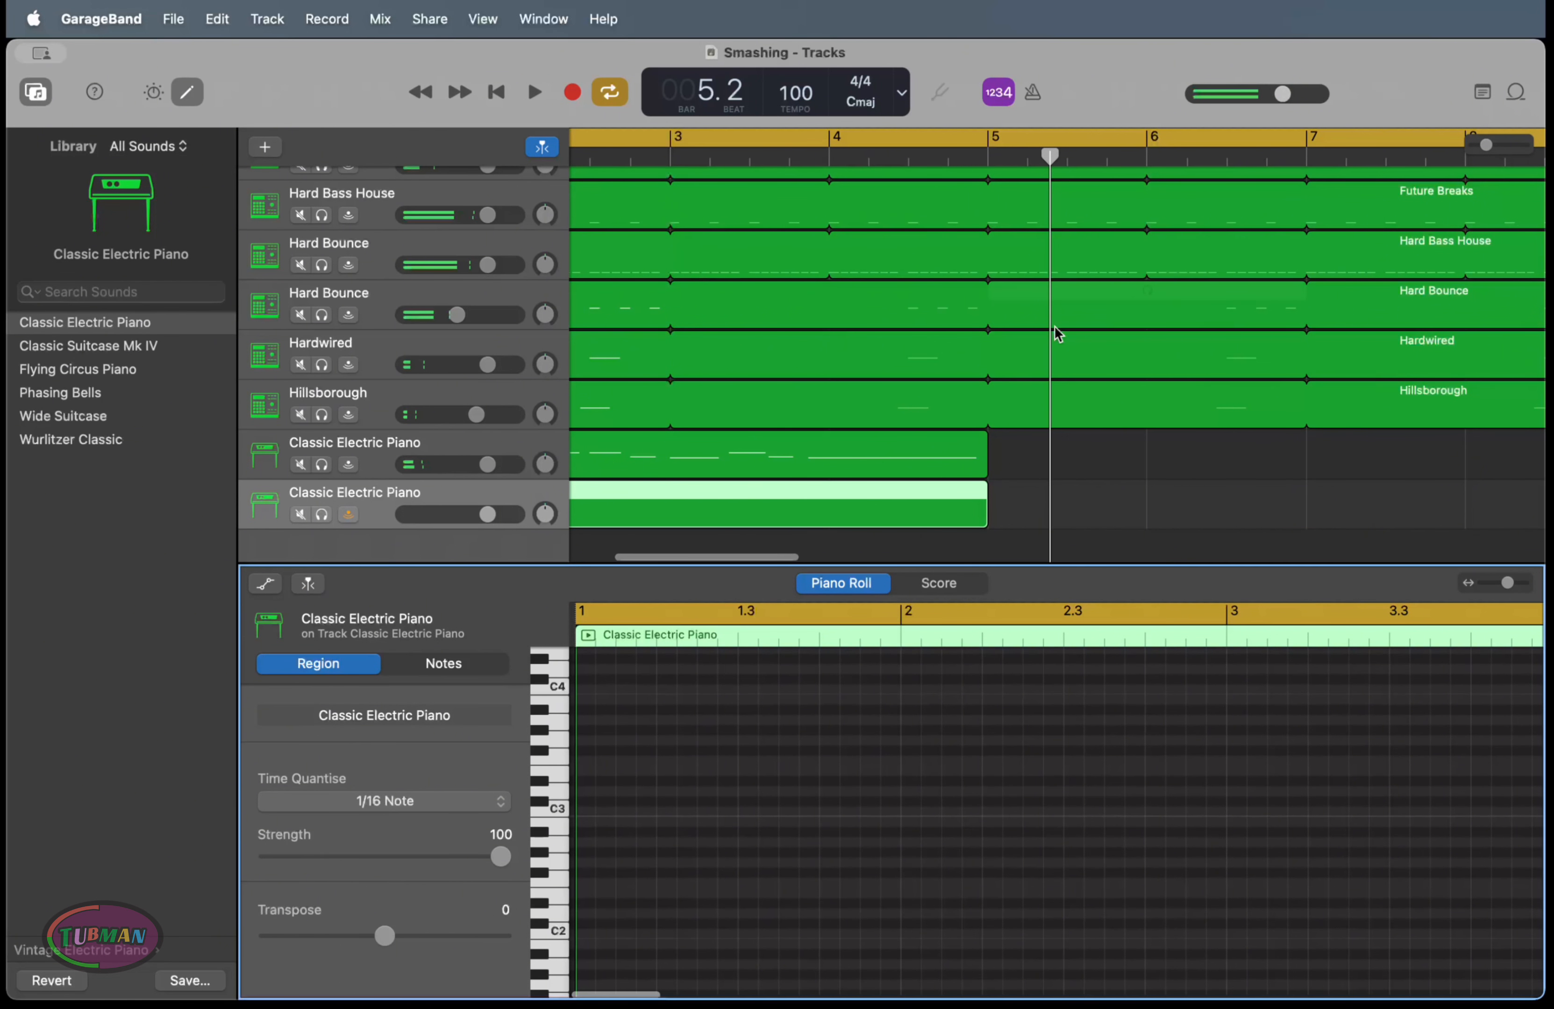
{"action": "scroll", "coordinate": [1059, 333], "scroll_direction": "down", "scroll_amount": 5}
{"action": "left_click_drag", "start_coordinate": [818, 135], "coordinate": [699, 132]}
{"action": "key", "text": "space"}
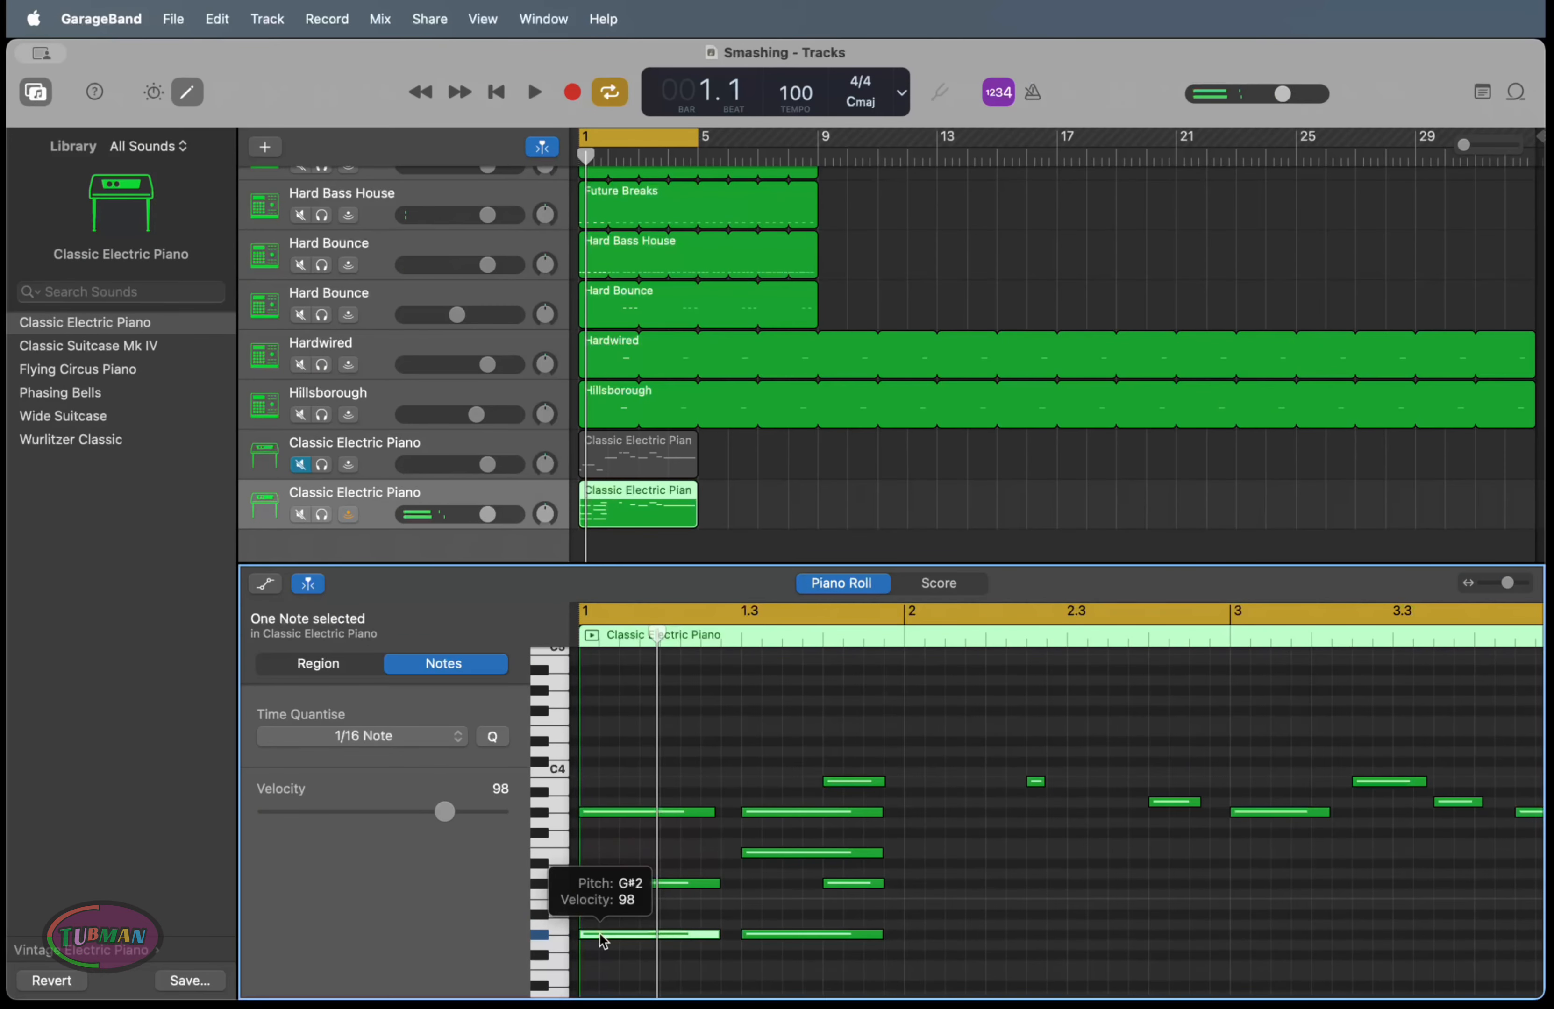
Build three-note chords in bars 1 and 2 of the second piano region, repeat them from bar 3, and play them
{"action": "key", "text": "alt+shift+Up"}
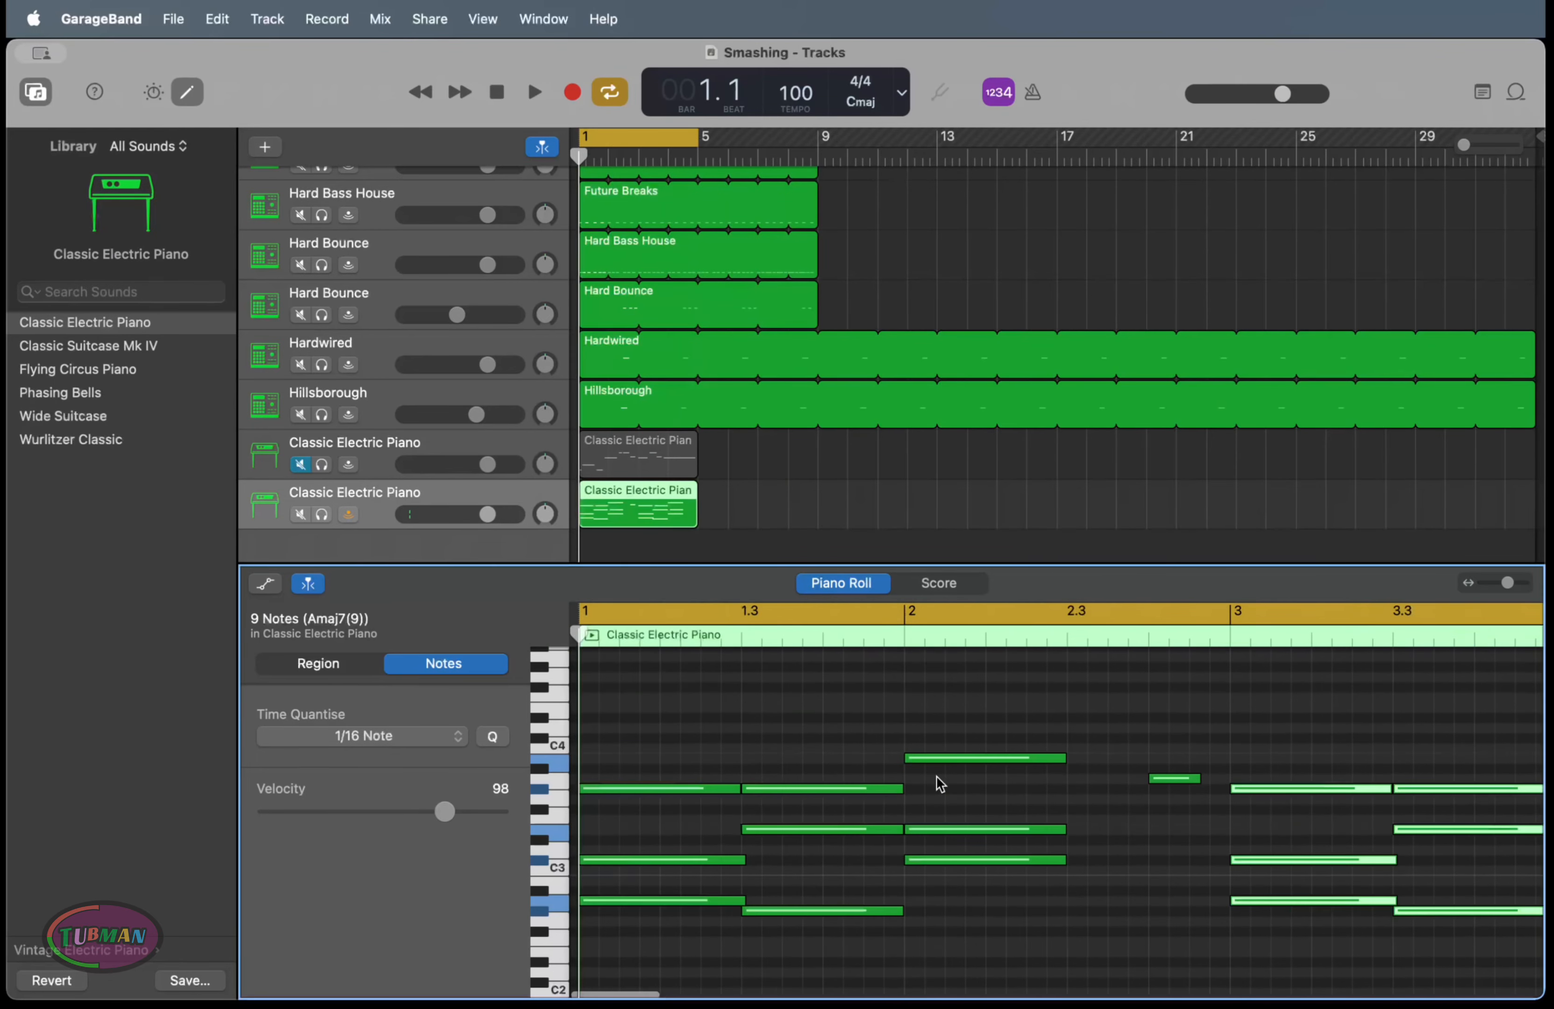
{"action": "key", "text": "space"}
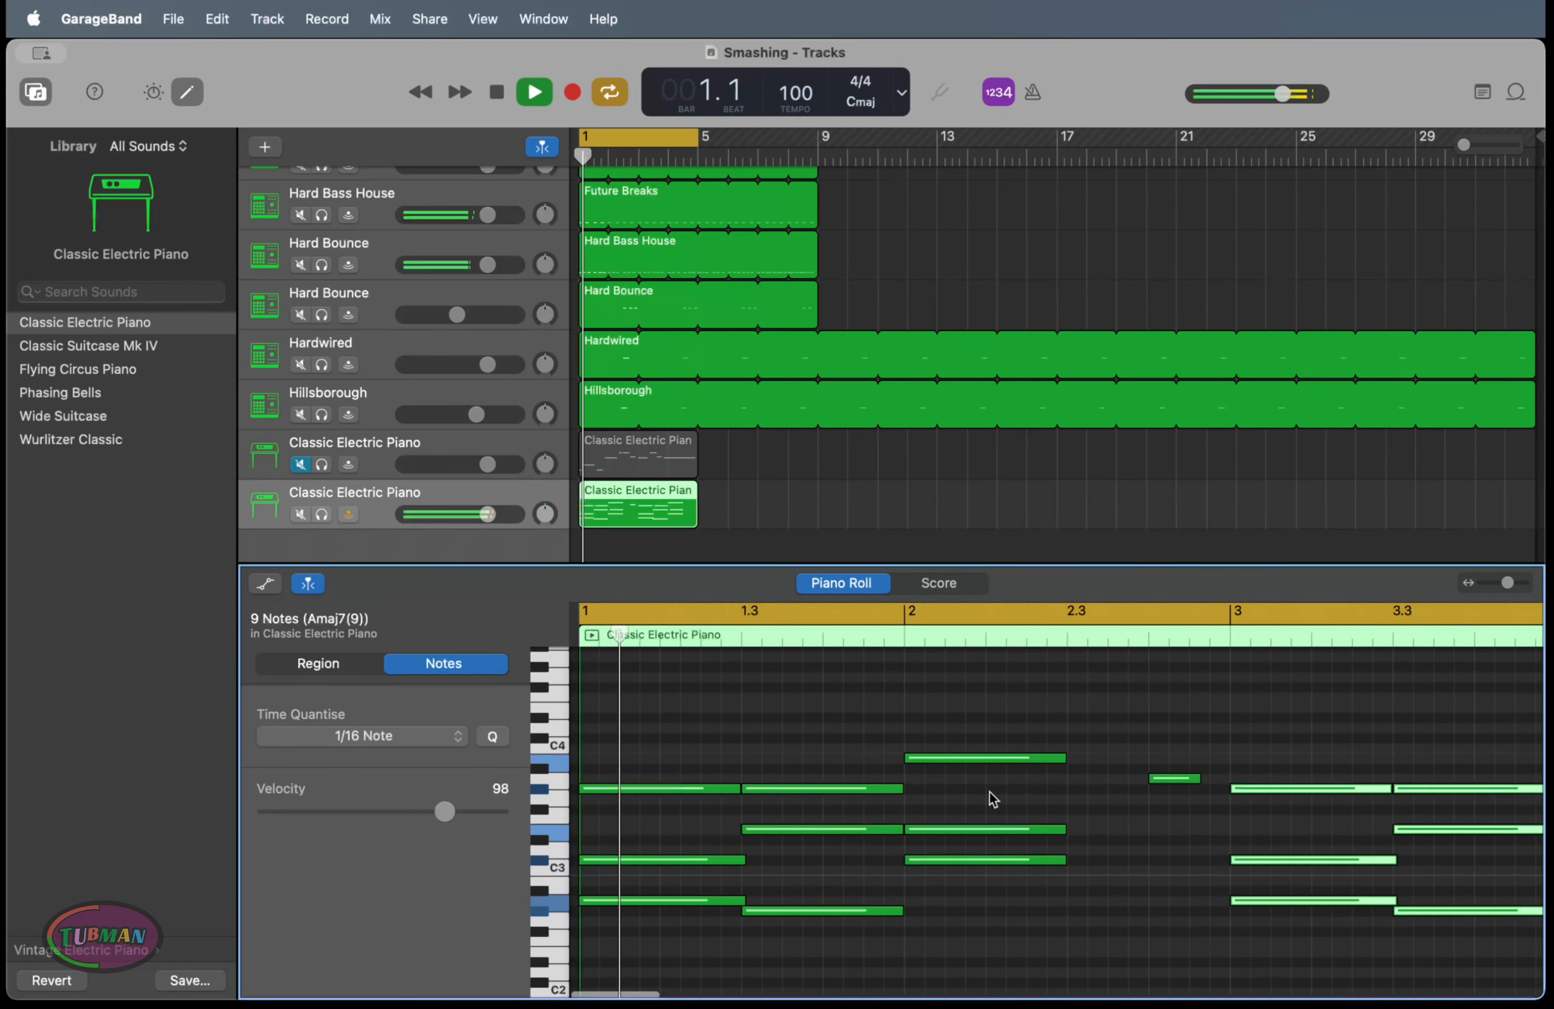
{"action": "scroll", "coordinate": [1091, 806], "scroll_direction": "right", "scroll_amount": 2}
{"action": "scroll", "coordinate": [943, 901], "scroll_direction": "right", "scroll_amount": 3}
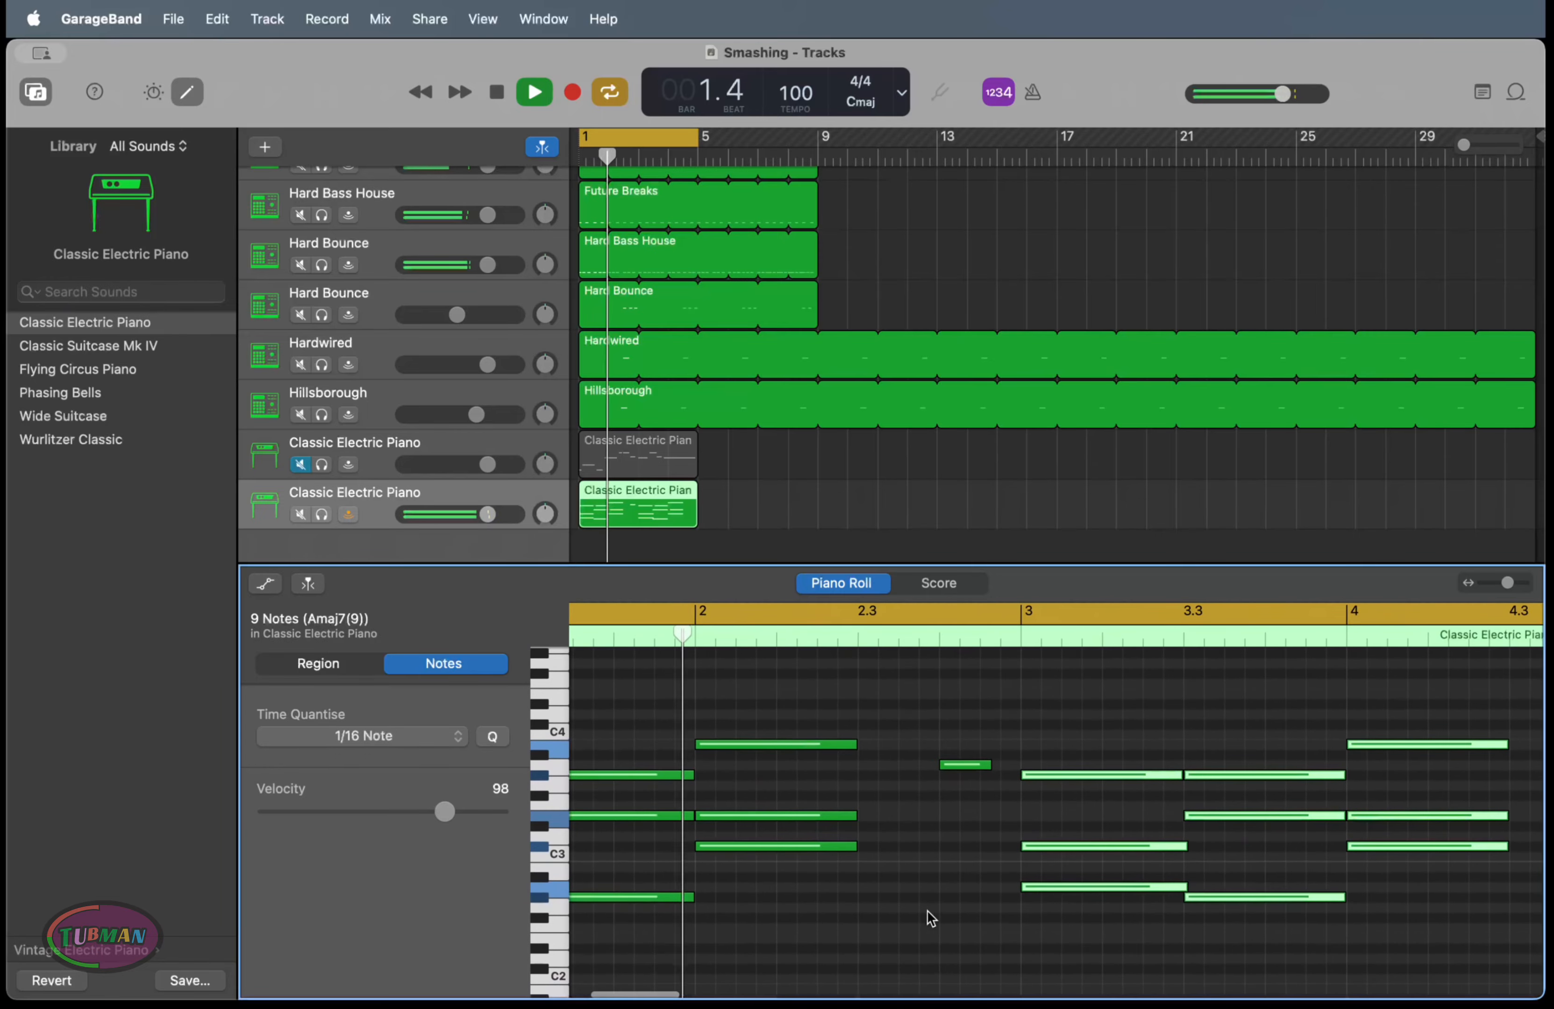
{"action": "scroll", "coordinate": [868, 911], "scroll_direction": "up", "scroll_amount": 2}
{"action": "scroll", "coordinate": [868, 911], "scroll_direction": "right", "scroll_amount": 2}
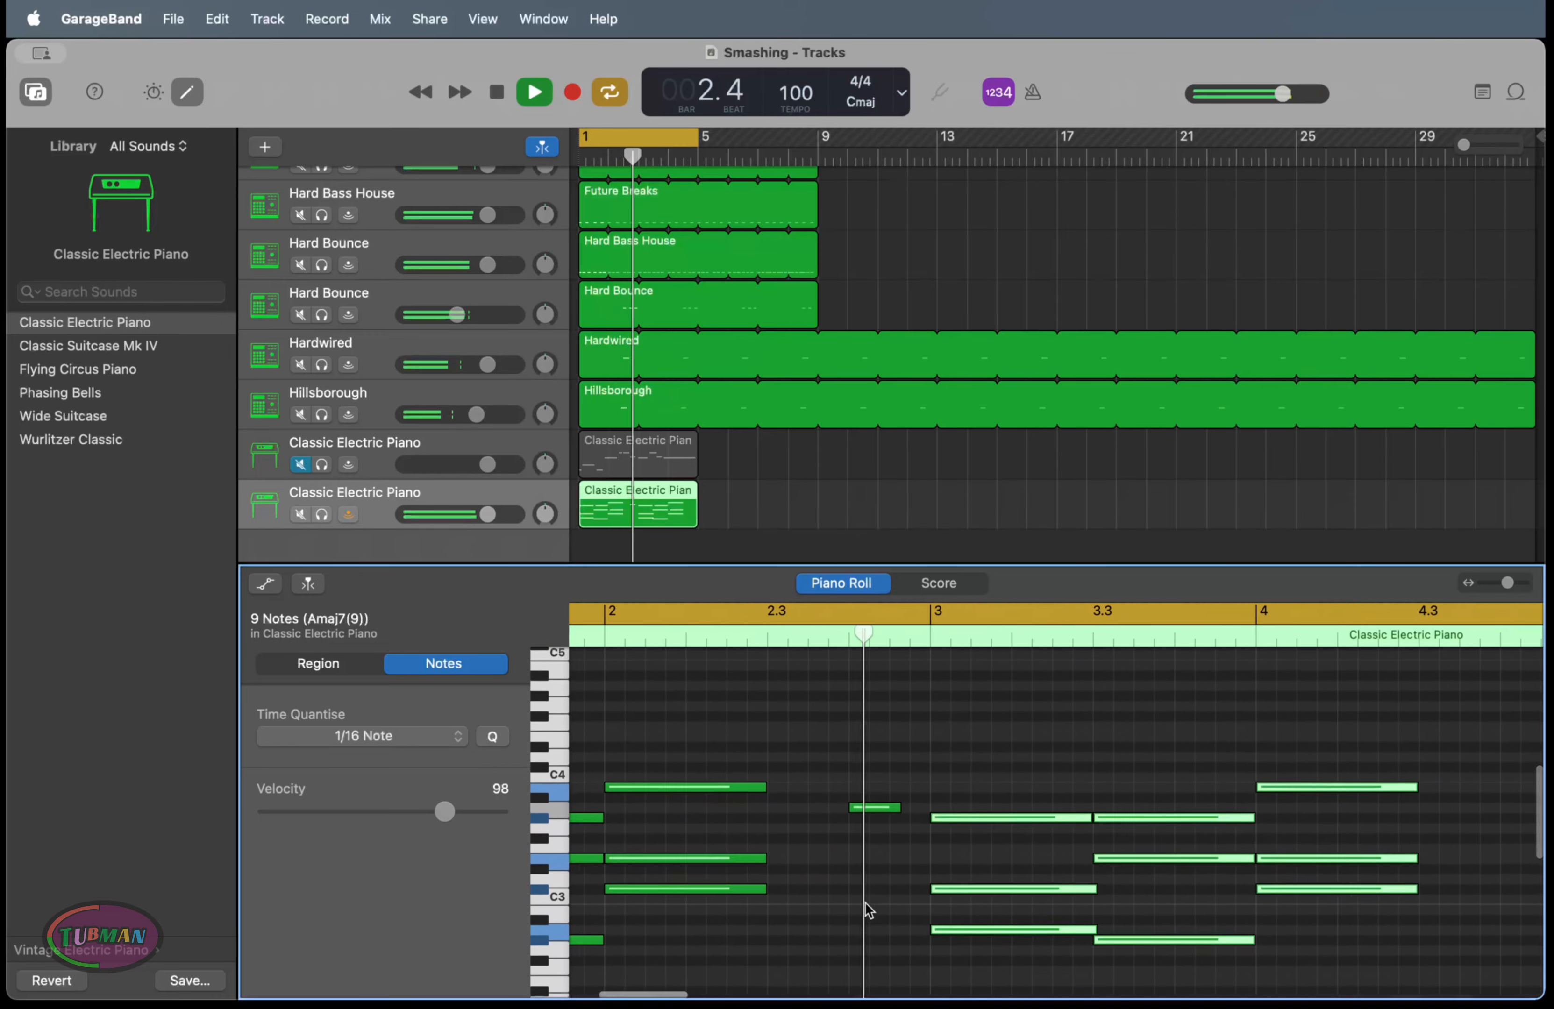
{"action": "key", "text": "space"}
Lengthen the bar 2 chord to beat 4 and stretch the single A3 note after it to bar 3
{"action": "left_click_drag", "start_coordinate": [780, 937], "coordinate": [720, 763]}
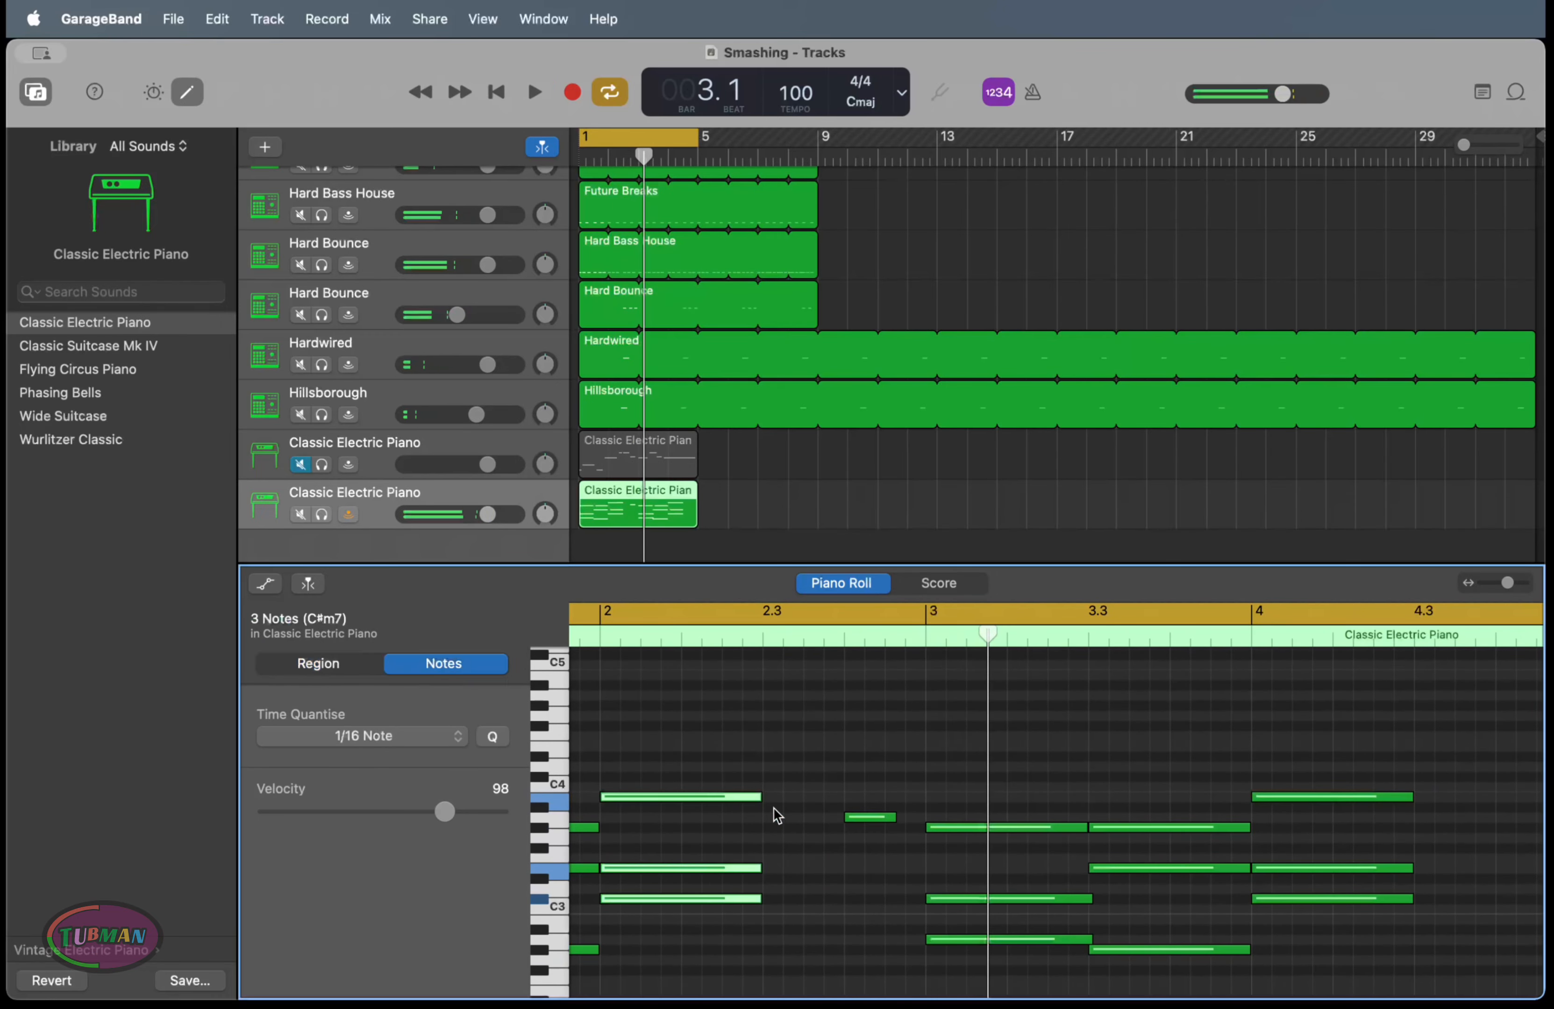
{"action": "left_click", "coordinate": [763, 798]}
{"action": "left_click_drag", "start_coordinate": [791, 945], "coordinate": [926, 820]}
{"action": "left_click", "coordinate": [866, 819]}
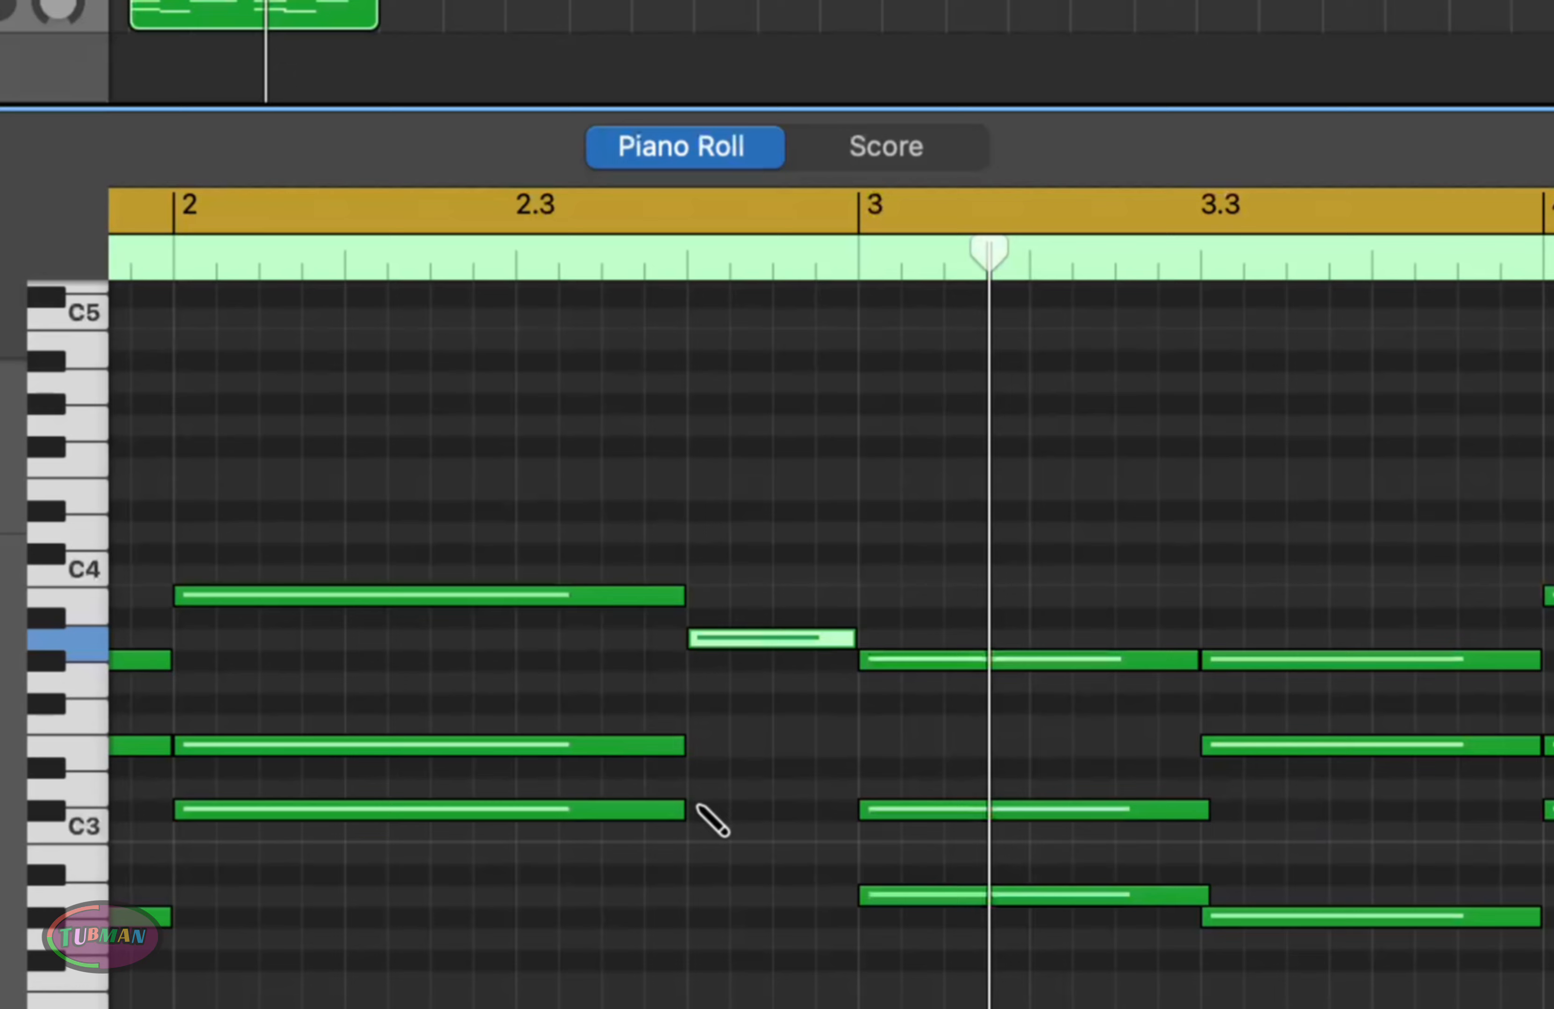
Add C3 and D♯3 beneath the A3 note on beat 4 of bar 2 and play the chord part
{"action": "left_click", "coordinate": [697, 810], "text": "super"}
{"action": "left_click_drag", "start_coordinate": [694, 809], "coordinate": [695, 745]}
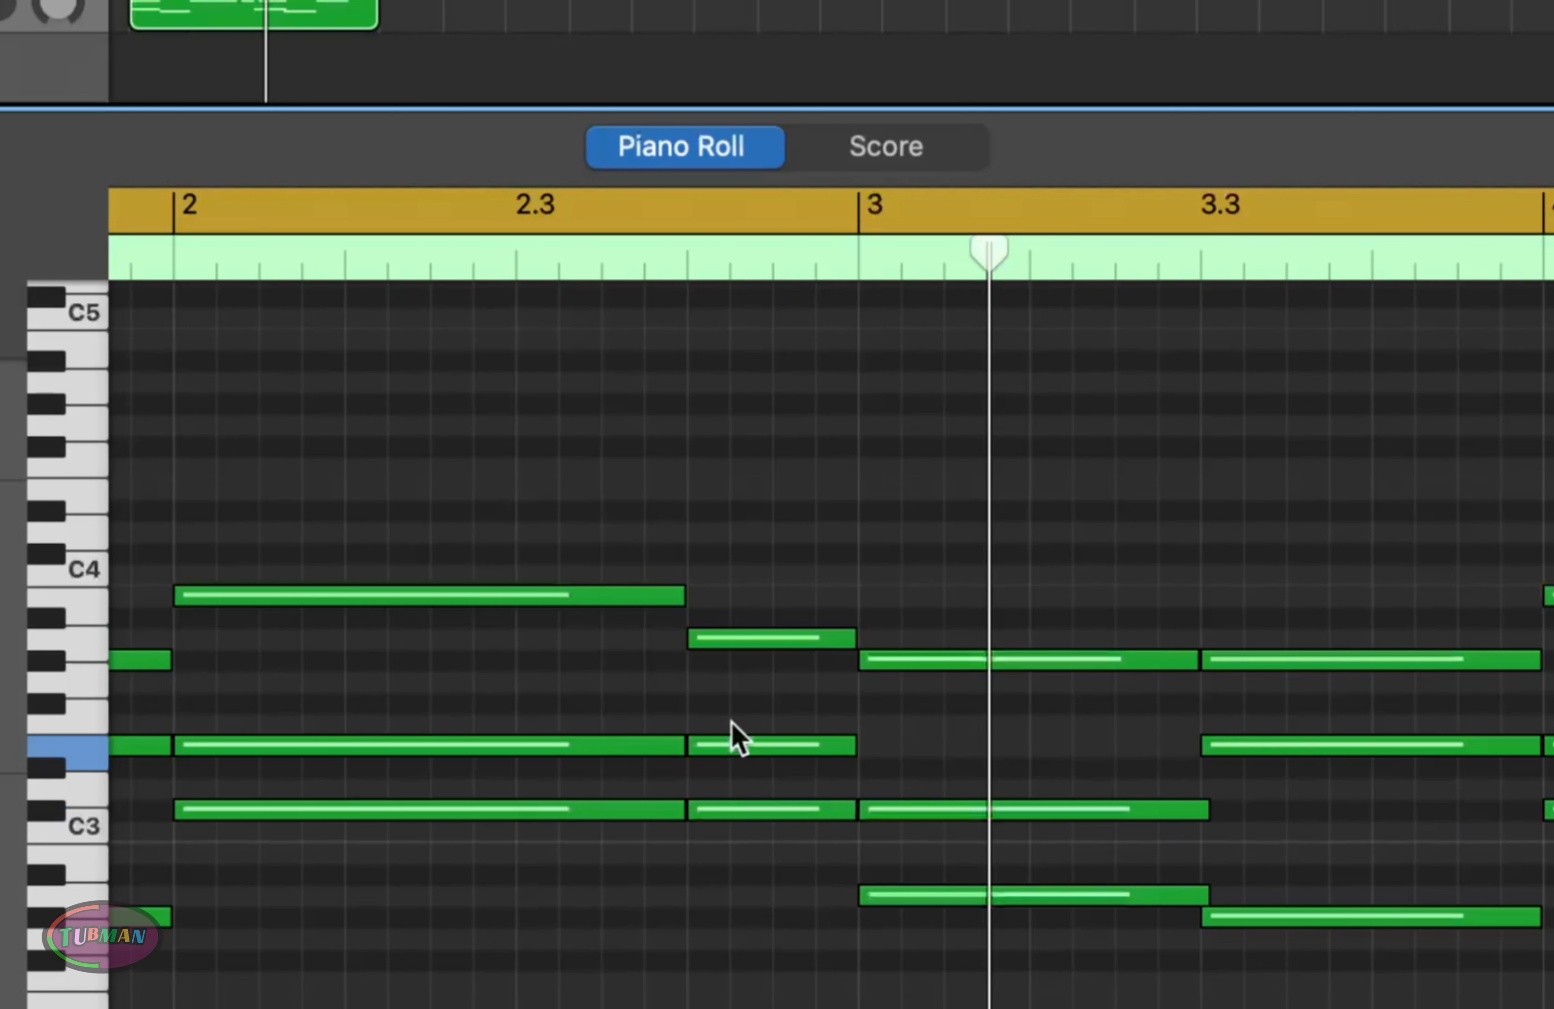
{"action": "left_click", "coordinate": [745, 818], "text": "super"}
{"action": "left_click_drag", "start_coordinate": [745, 819], "coordinate": [745, 832]}
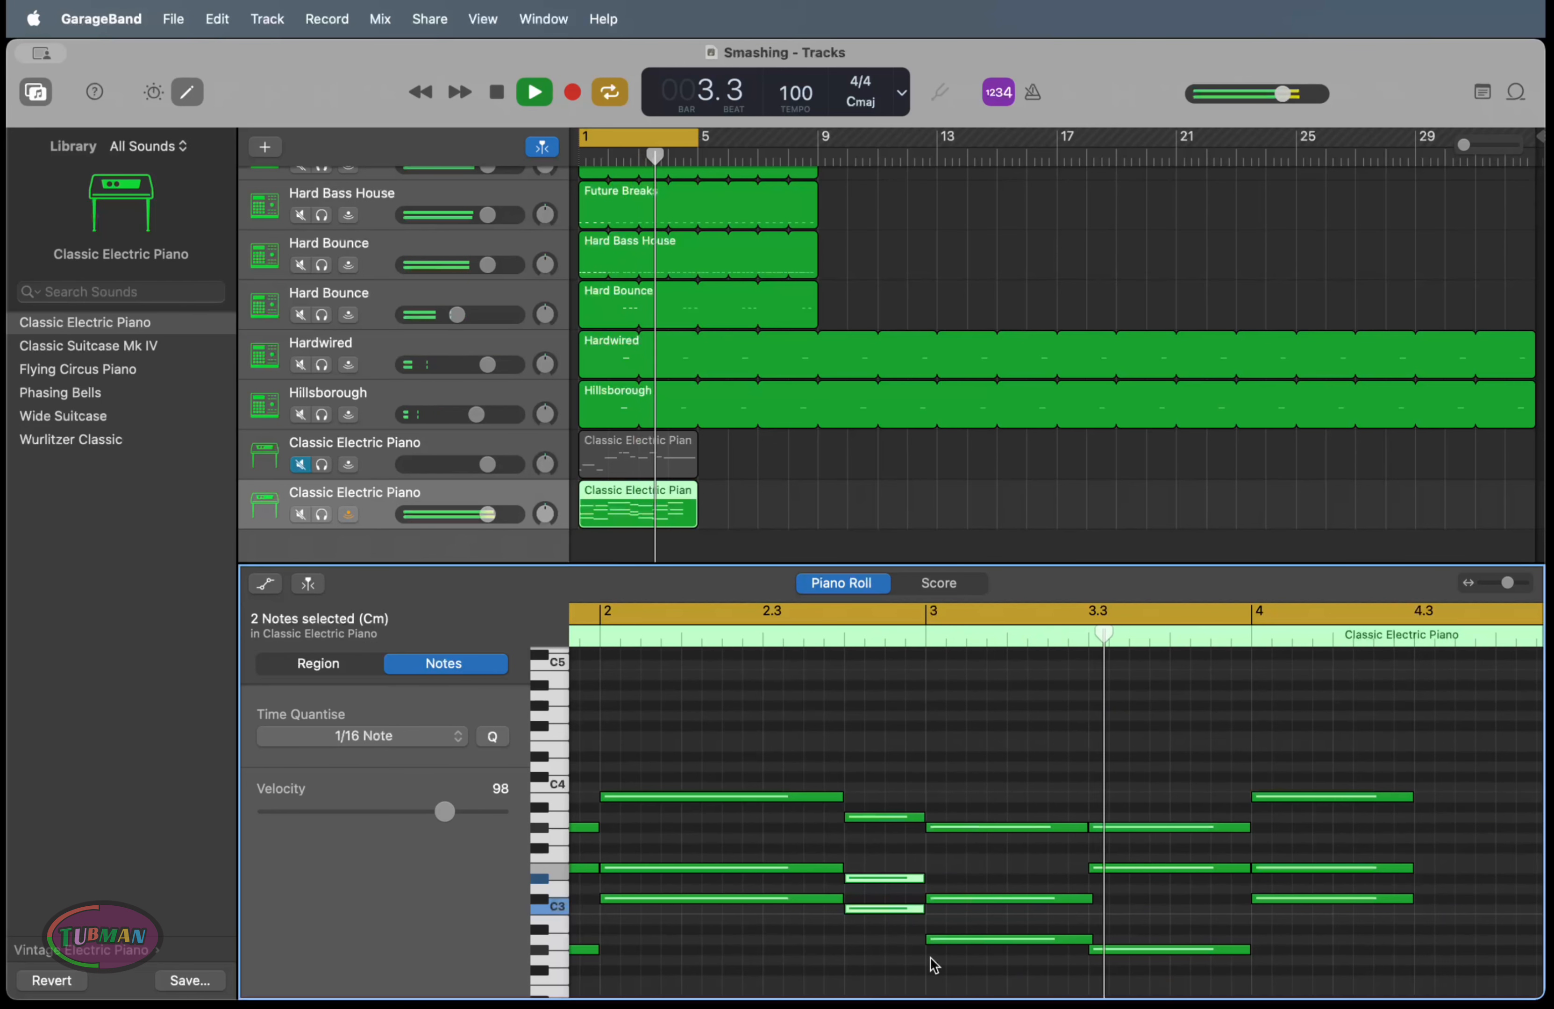
{"action": "key", "text": "space"}
{"action": "scroll", "coordinate": [1169, 986], "scroll_direction": "right", "scroll_amount": 5}
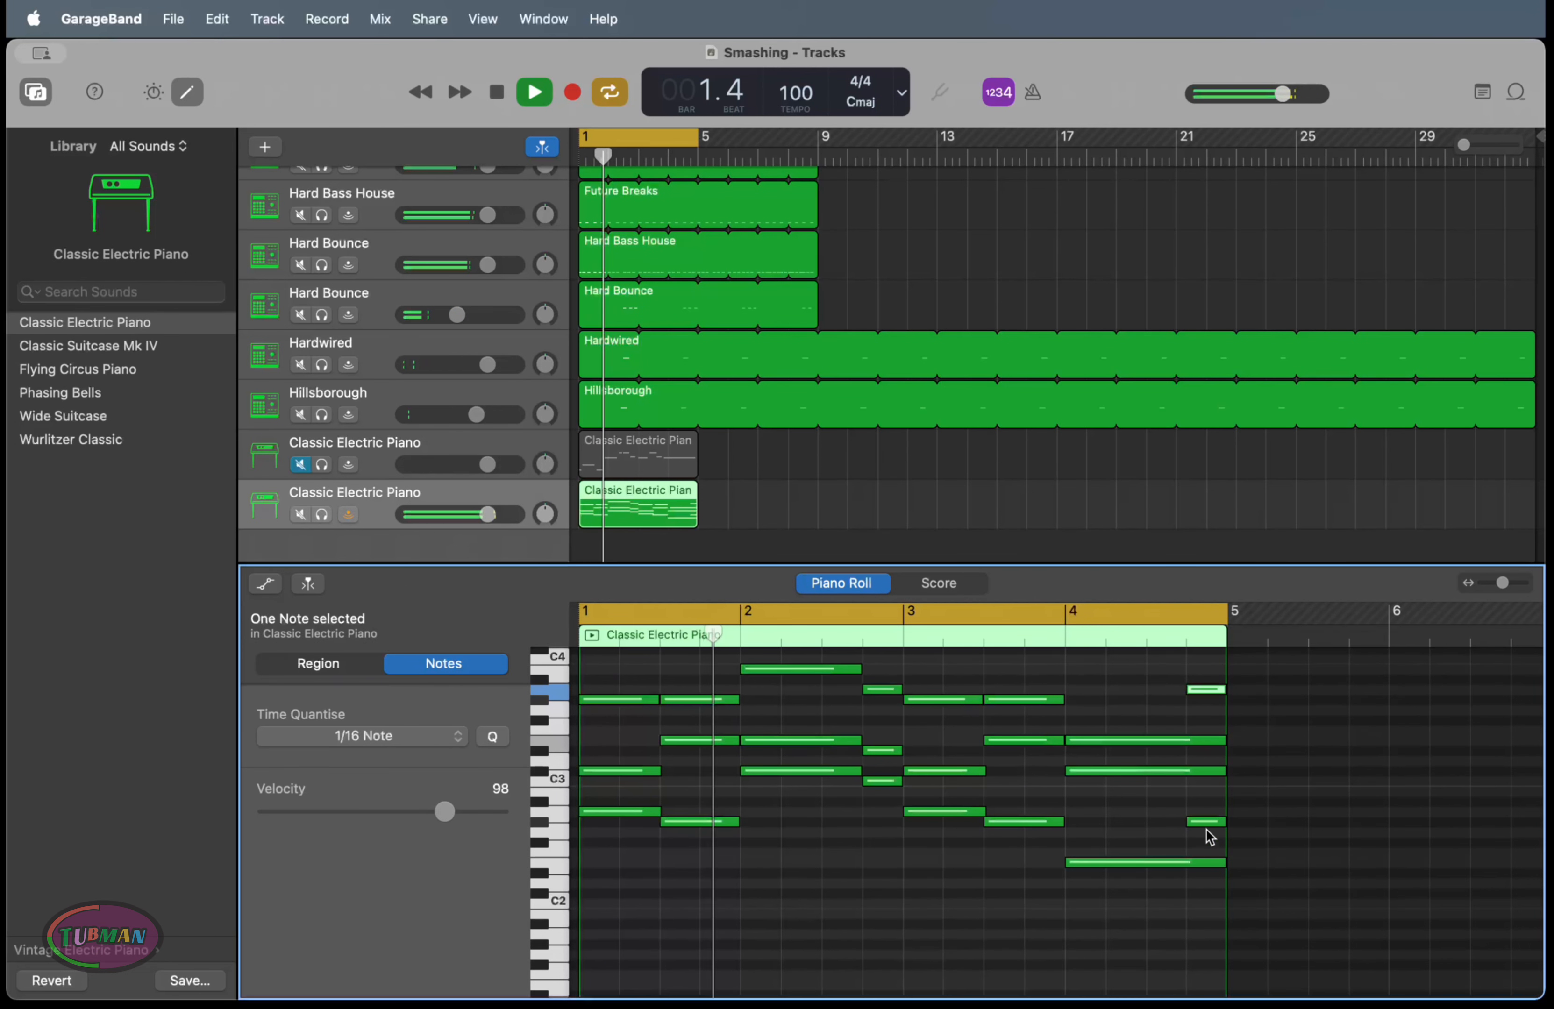
Play the soloed drum tracks from the start, adding Future Breaks to the solo and taking the second Hard Bounce out
{"action": "scroll", "coordinate": [1100, 557], "scroll_direction": "up", "scroll_amount": 5}
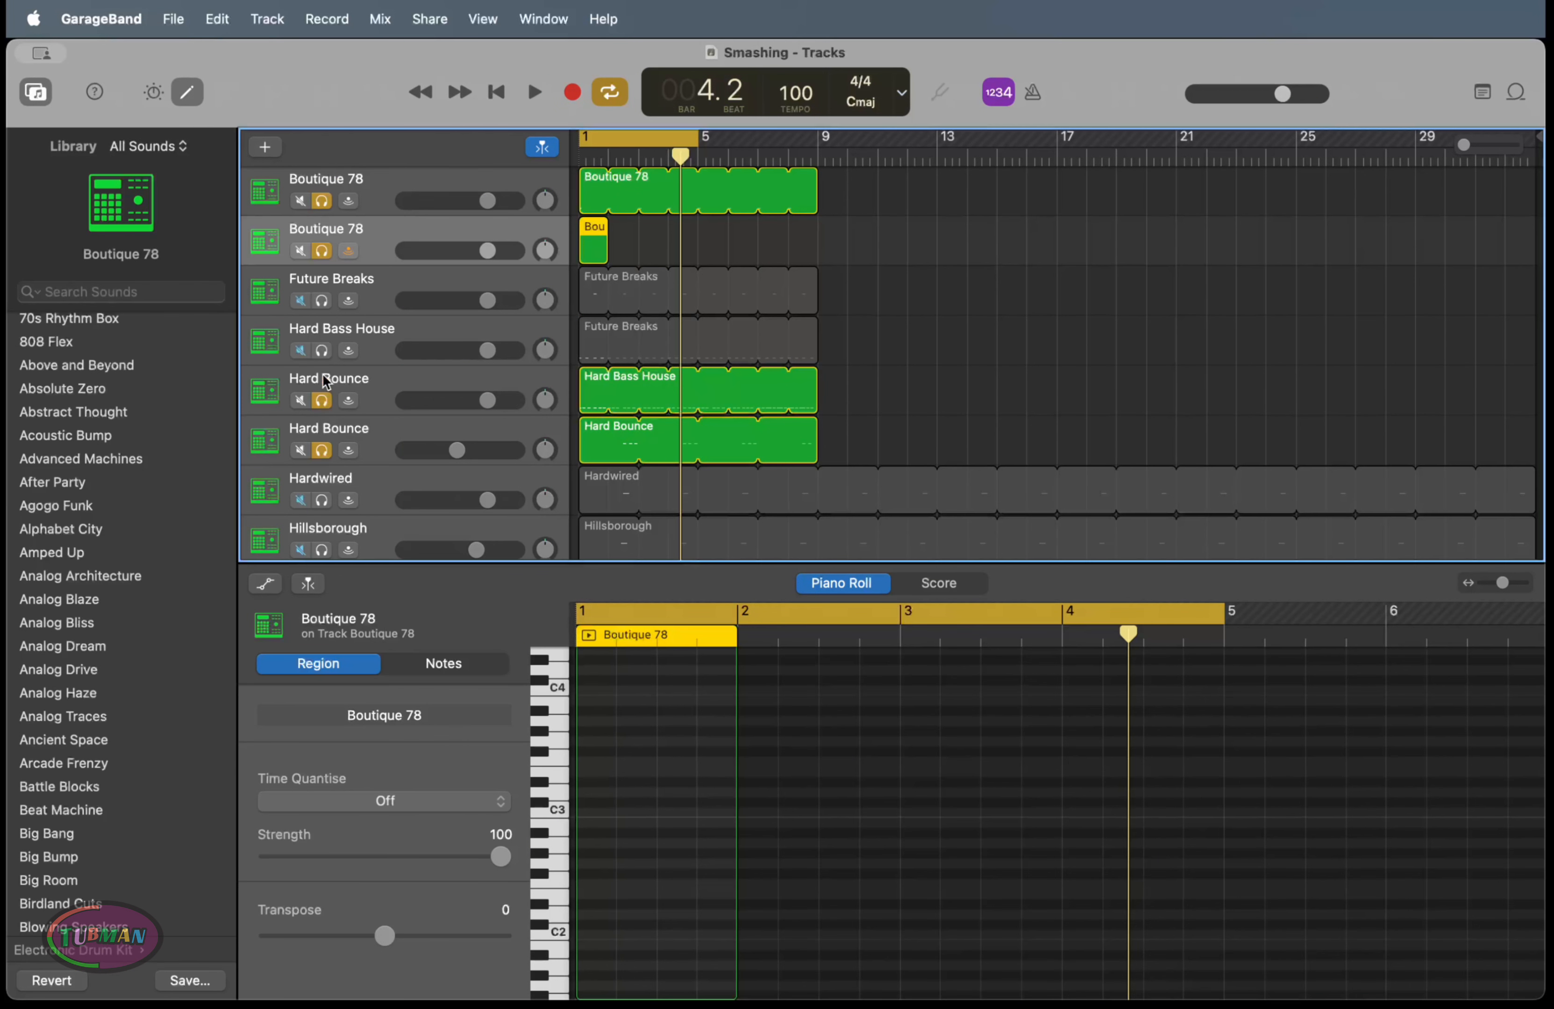
{"action": "key", "text": "Return"}
{"action": "key", "text": "space"}
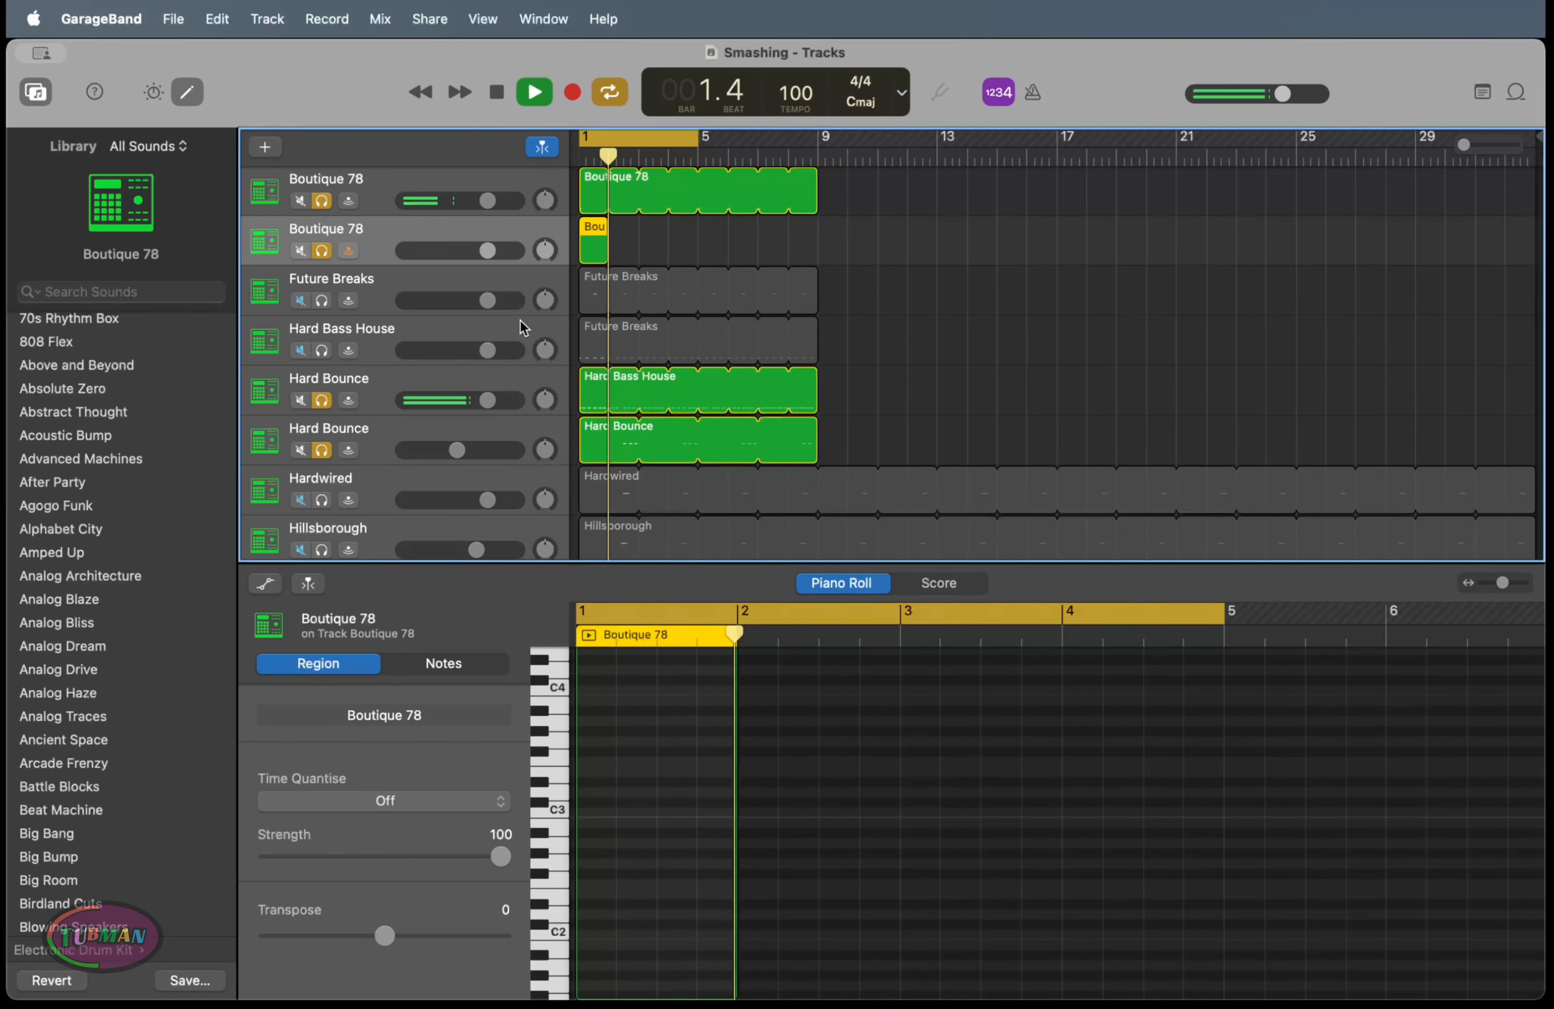
{"action": "left_click", "coordinate": [322, 301]}
{"action": "scroll", "coordinate": [761, 254], "scroll_direction": "up", "scroll_amount": 5}
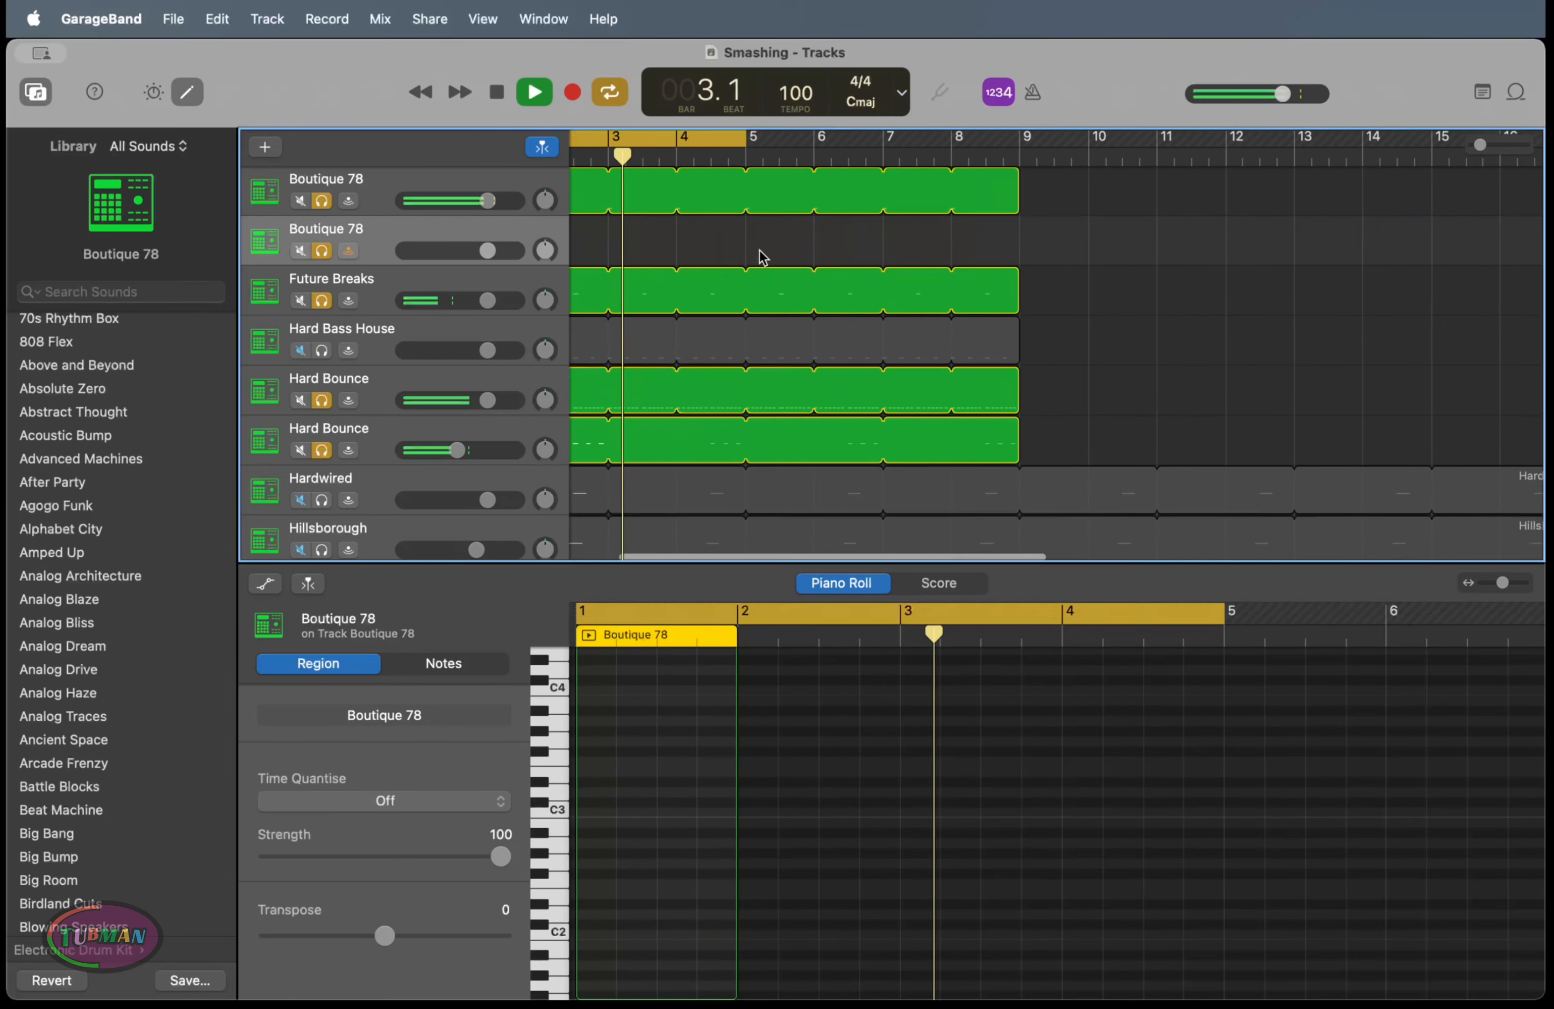
{"action": "scroll", "coordinate": [761, 255], "scroll_direction": "left", "scroll_amount": 3}
{"action": "left_click", "coordinate": [321, 450]}
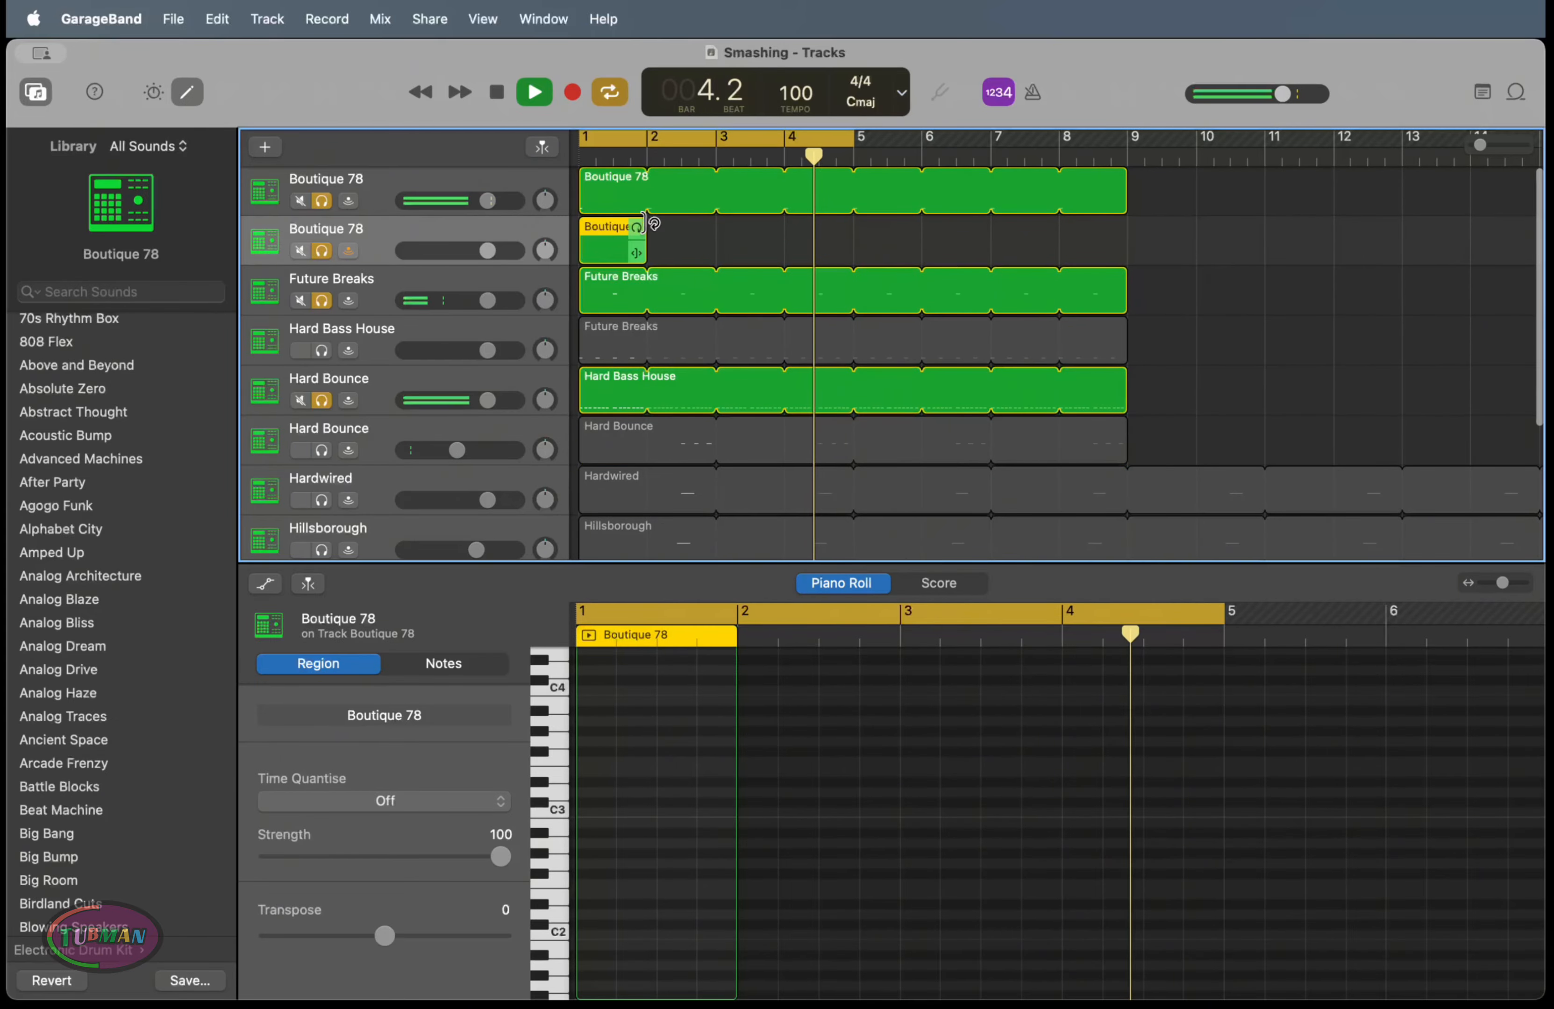
Extend the empty region on the second Boutique 78 track to four bars and open it in the Piano Roll
{"action": "left_click_drag", "start_coordinate": [651, 264], "coordinate": [850, 262]}
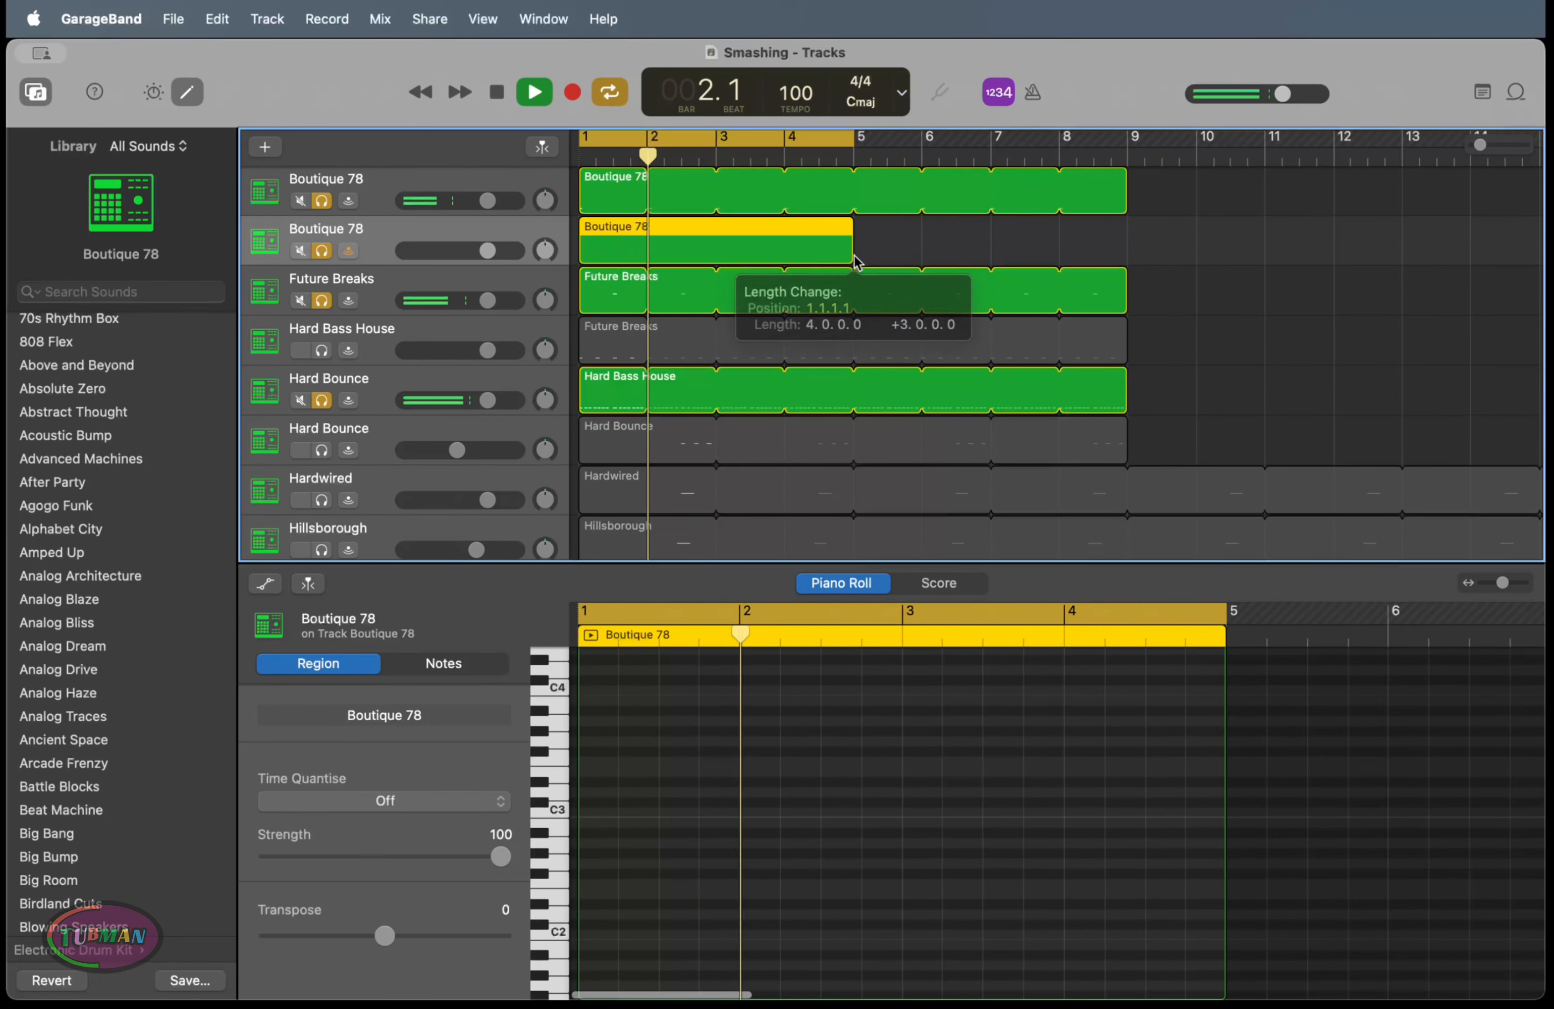
{"action": "key", "text": "e"}
{"action": "double_click", "coordinate": [743, 288]}
{"action": "key", "text": "space"}
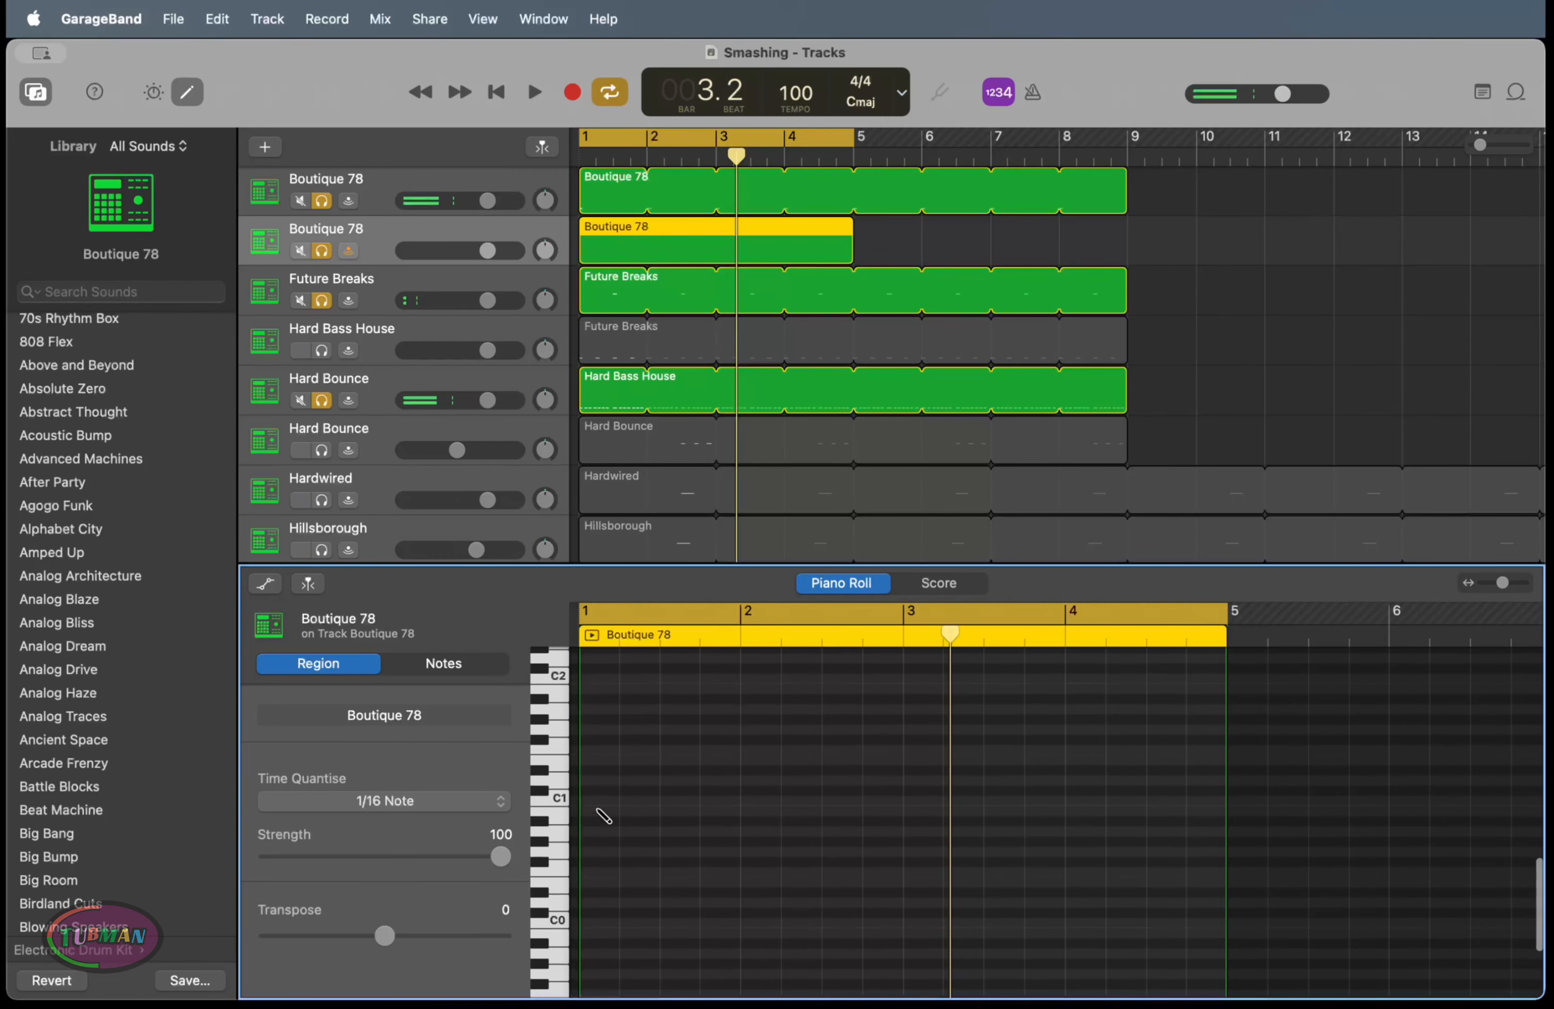
Add a C1 note shortly after beat 3 of bar 1 in the second Boutique 78 region
{"action": "left_click", "coordinate": [599, 811], "text": "super"}
{"action": "left_click_drag", "start_coordinate": [628, 810], "coordinate": [698, 804]}
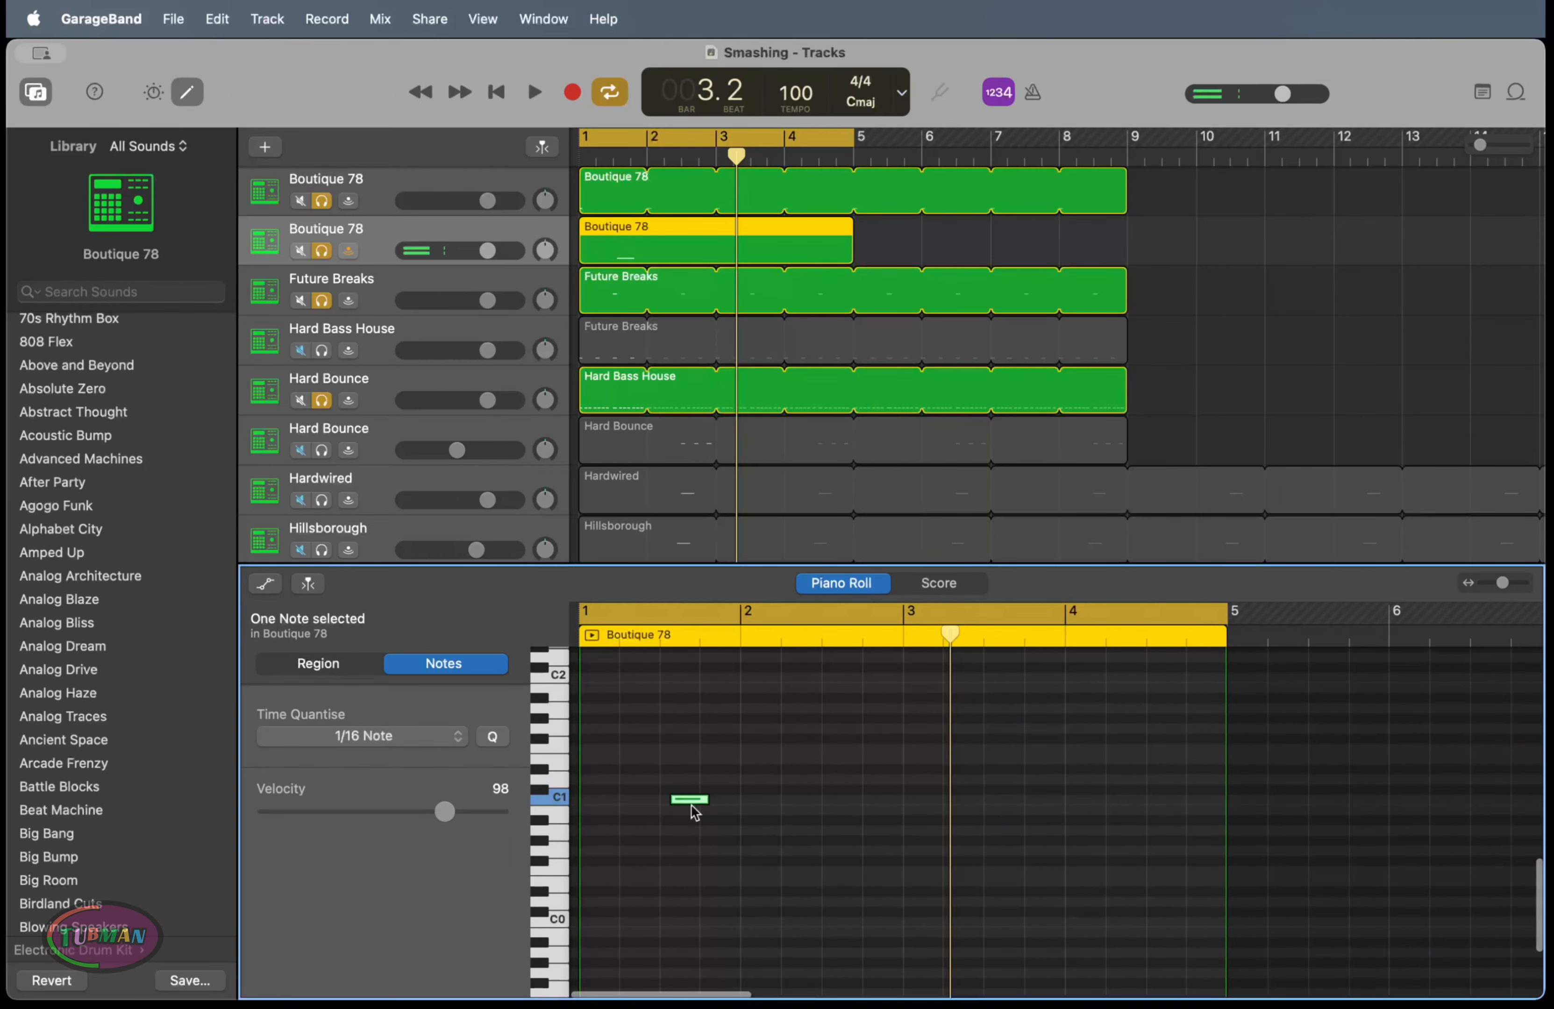
{"action": "scroll", "coordinate": [695, 811], "scroll_direction": "down", "scroll_amount": 1}
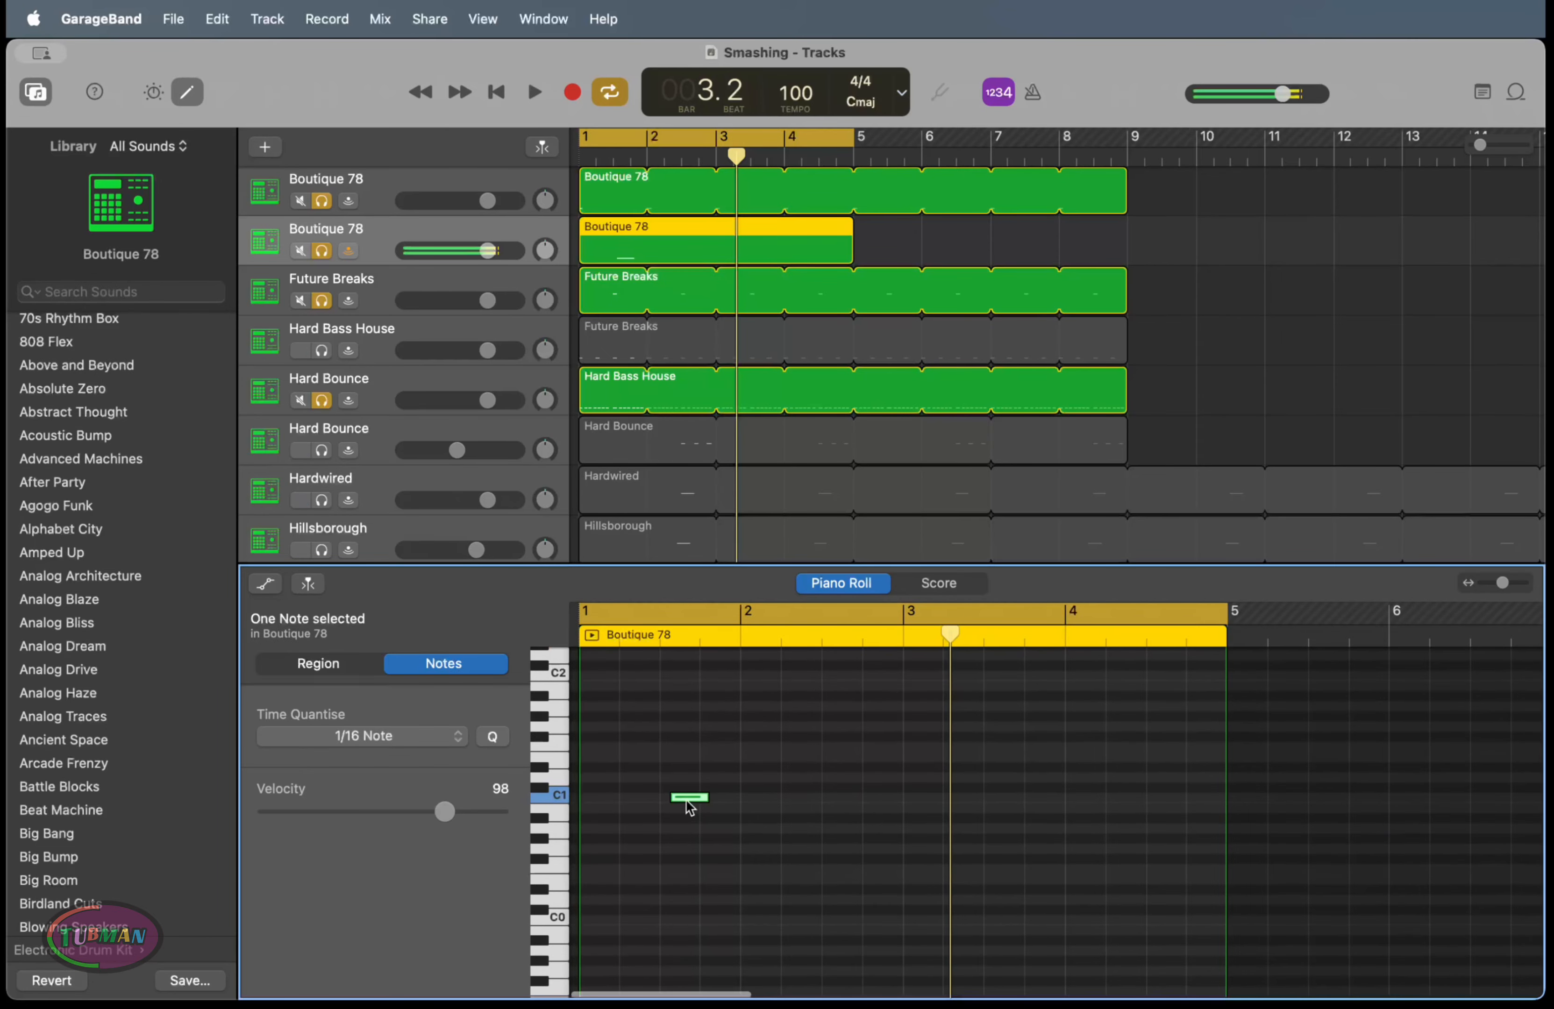
Take the soloed drum tracks out of solo and play the full arrangement with the electric piano tracks in view
{"action": "left_click", "coordinate": [321, 301]}
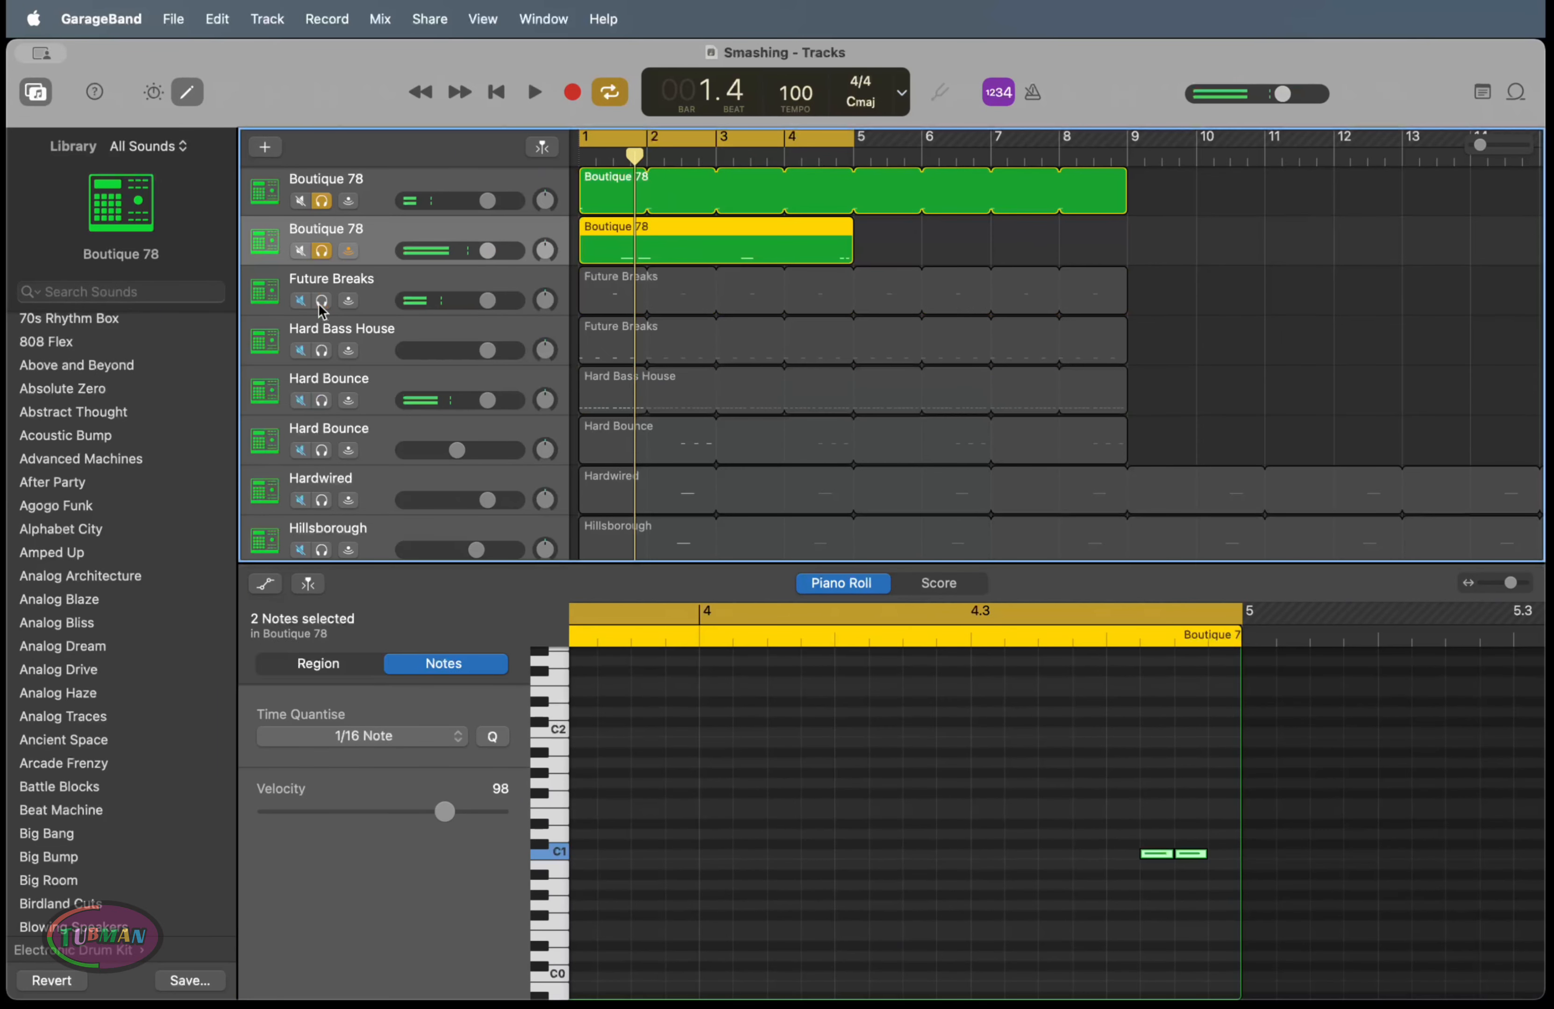
{"action": "left_click", "coordinate": [322, 199]}
{"action": "key", "text": "space"}
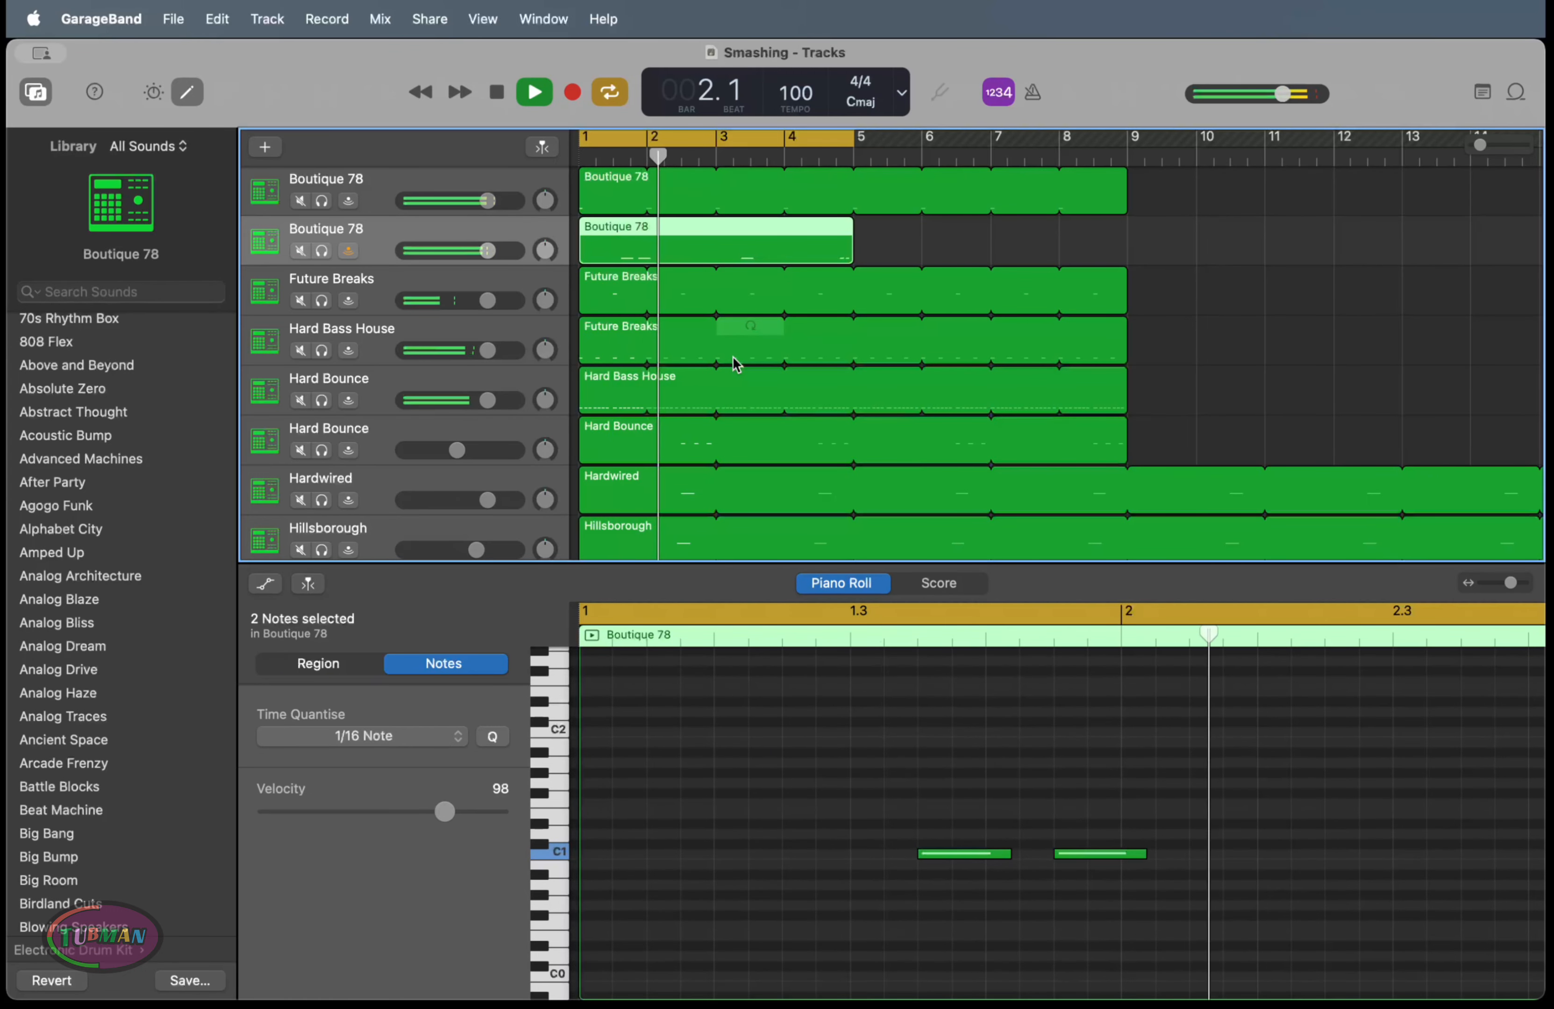
{"action": "key", "text": "super+Left"}
{"action": "key", "text": "super+Left"}
{"action": "scroll", "coordinate": [753, 419], "scroll_direction": "down", "scroll_amount": 5}
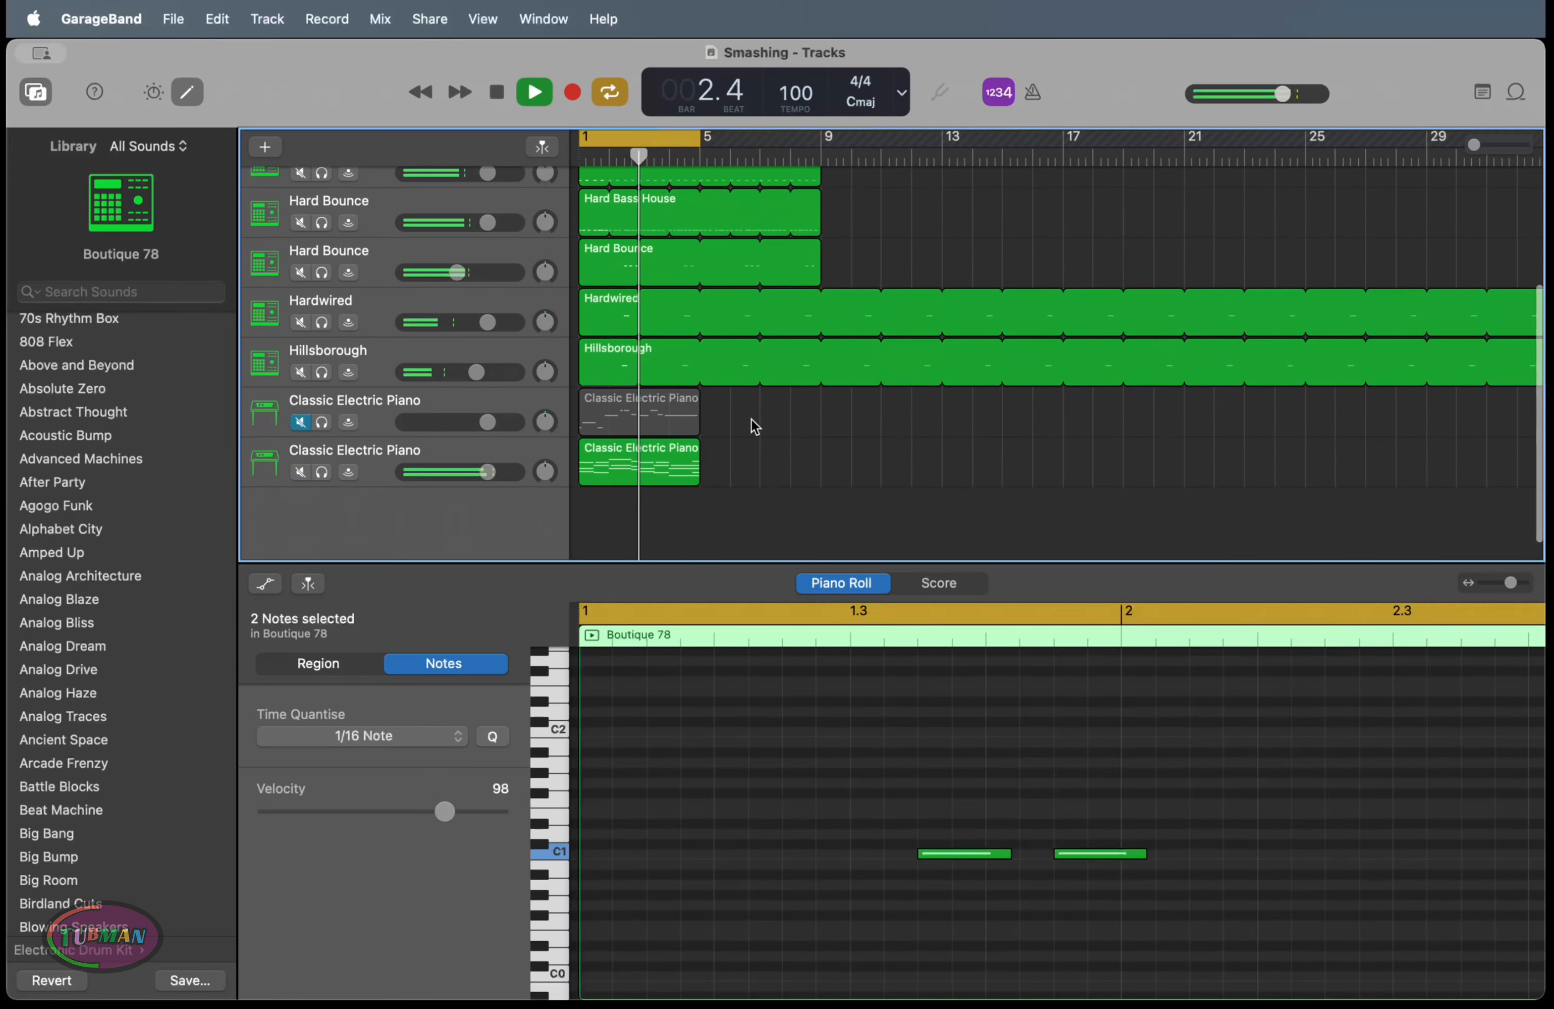
{"action": "key", "text": "super+Right"}
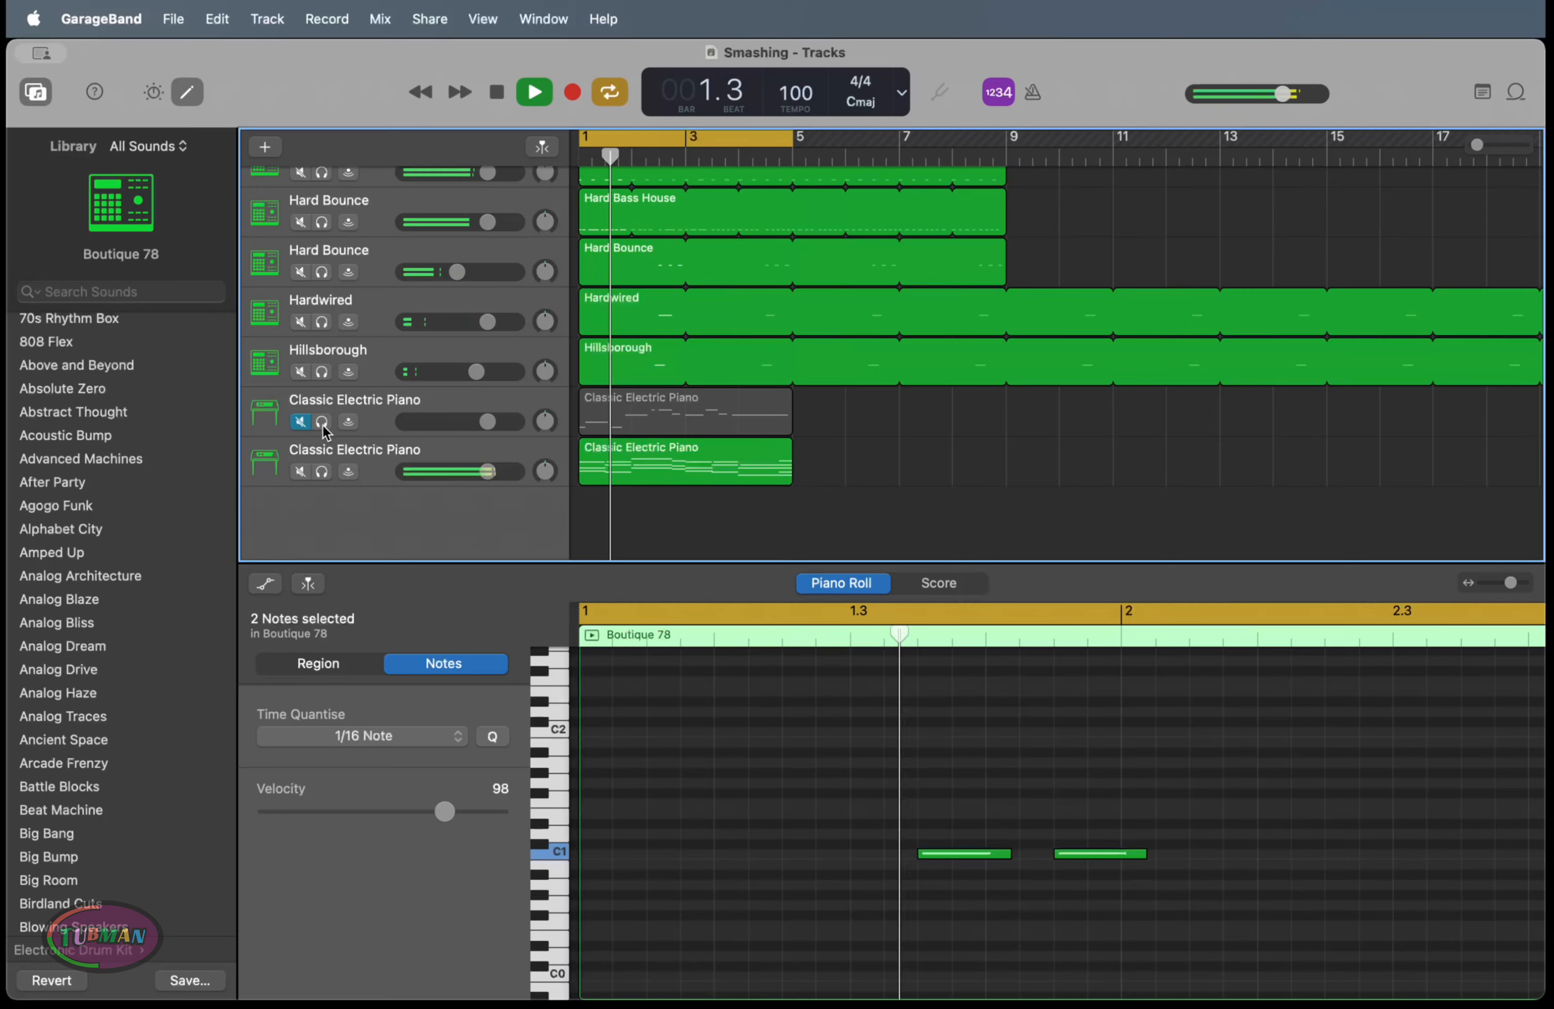
Unmute the upper Classic Electric Piano track, transpose its region up 12 semitones and listen to it in the mix
{"action": "left_click", "coordinate": [301, 423]}
{"action": "key", "text": "space"}
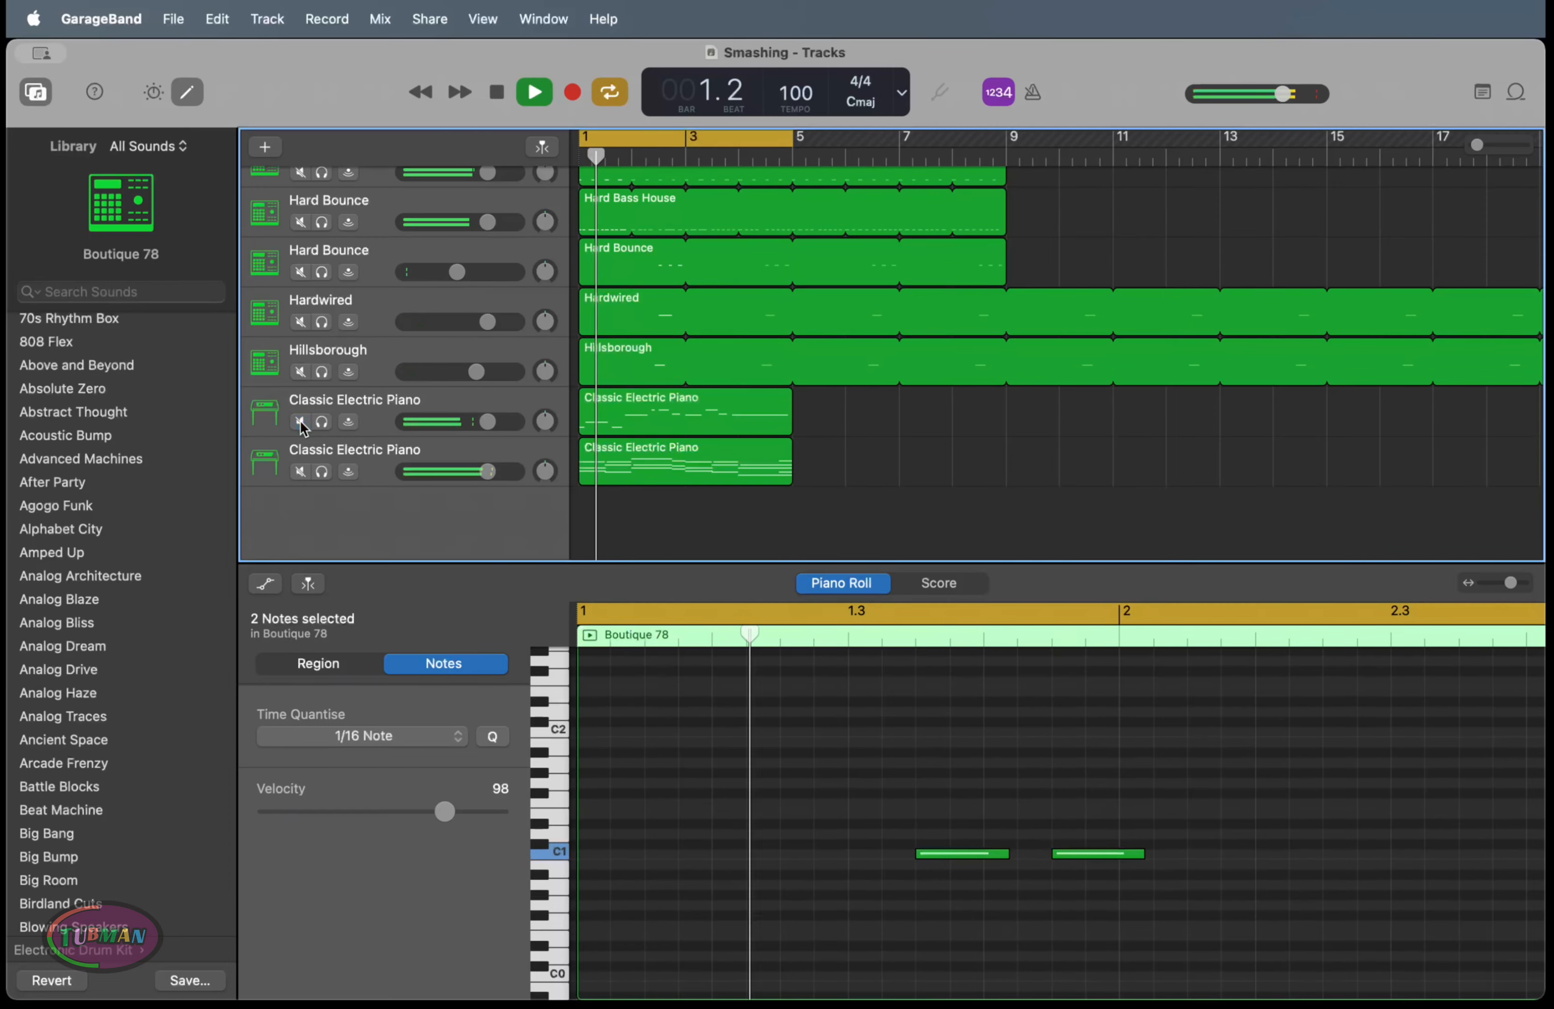
{"action": "left_click", "coordinate": [367, 410]}
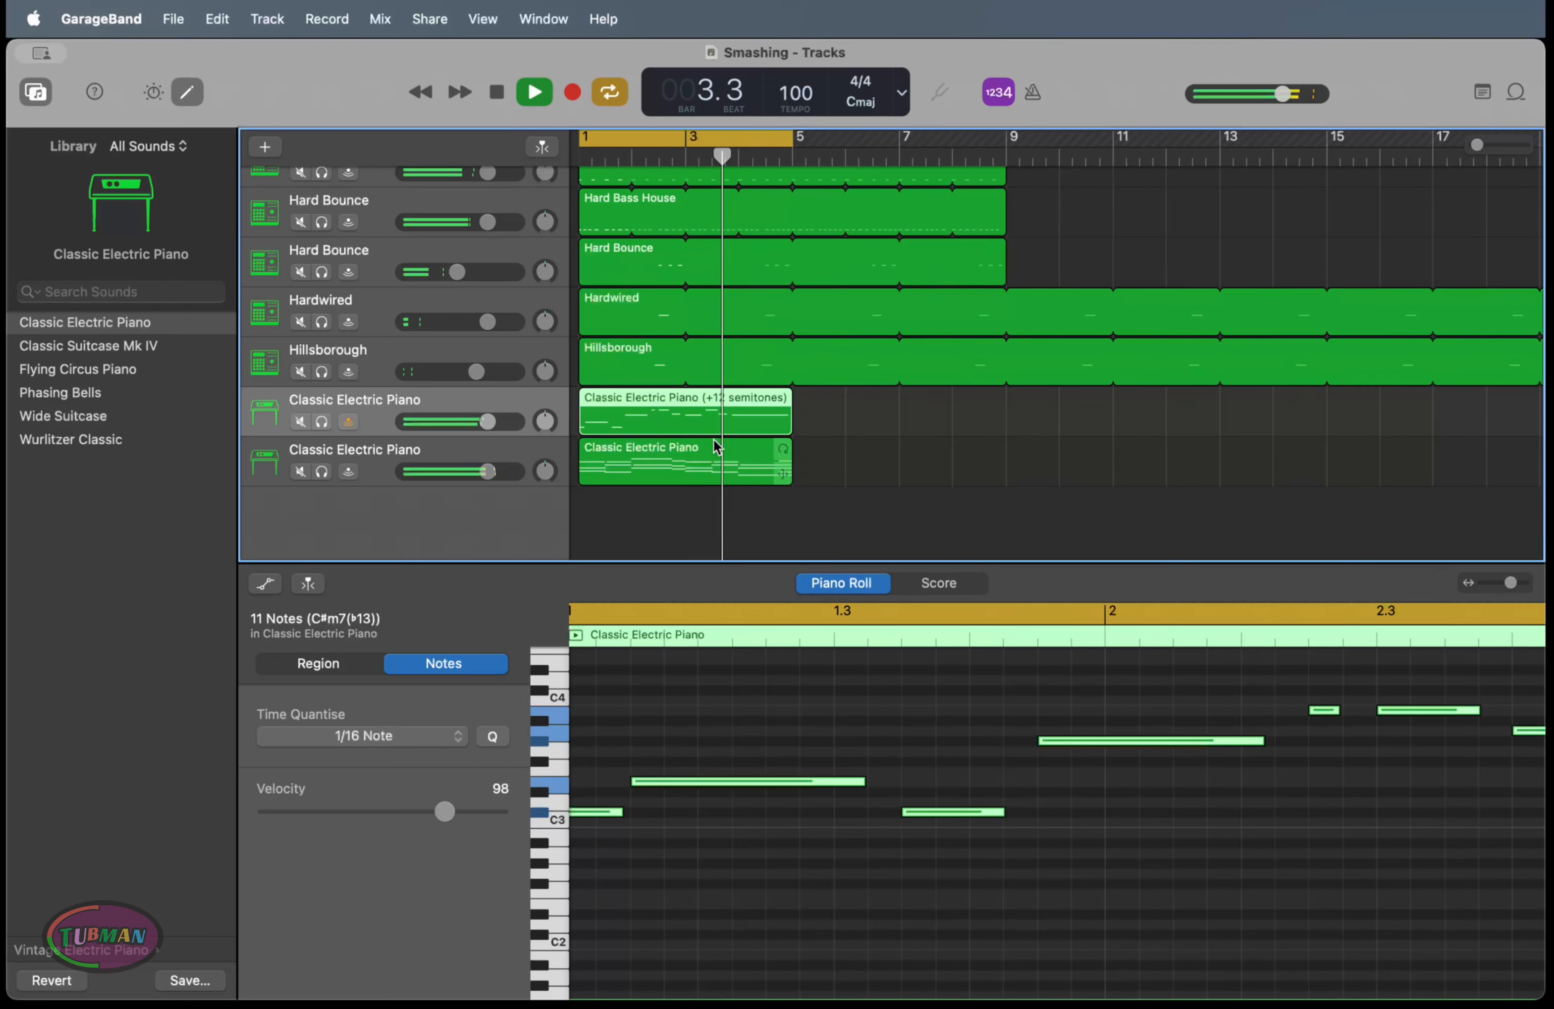
{"action": "left_click", "coordinate": [715, 751]}
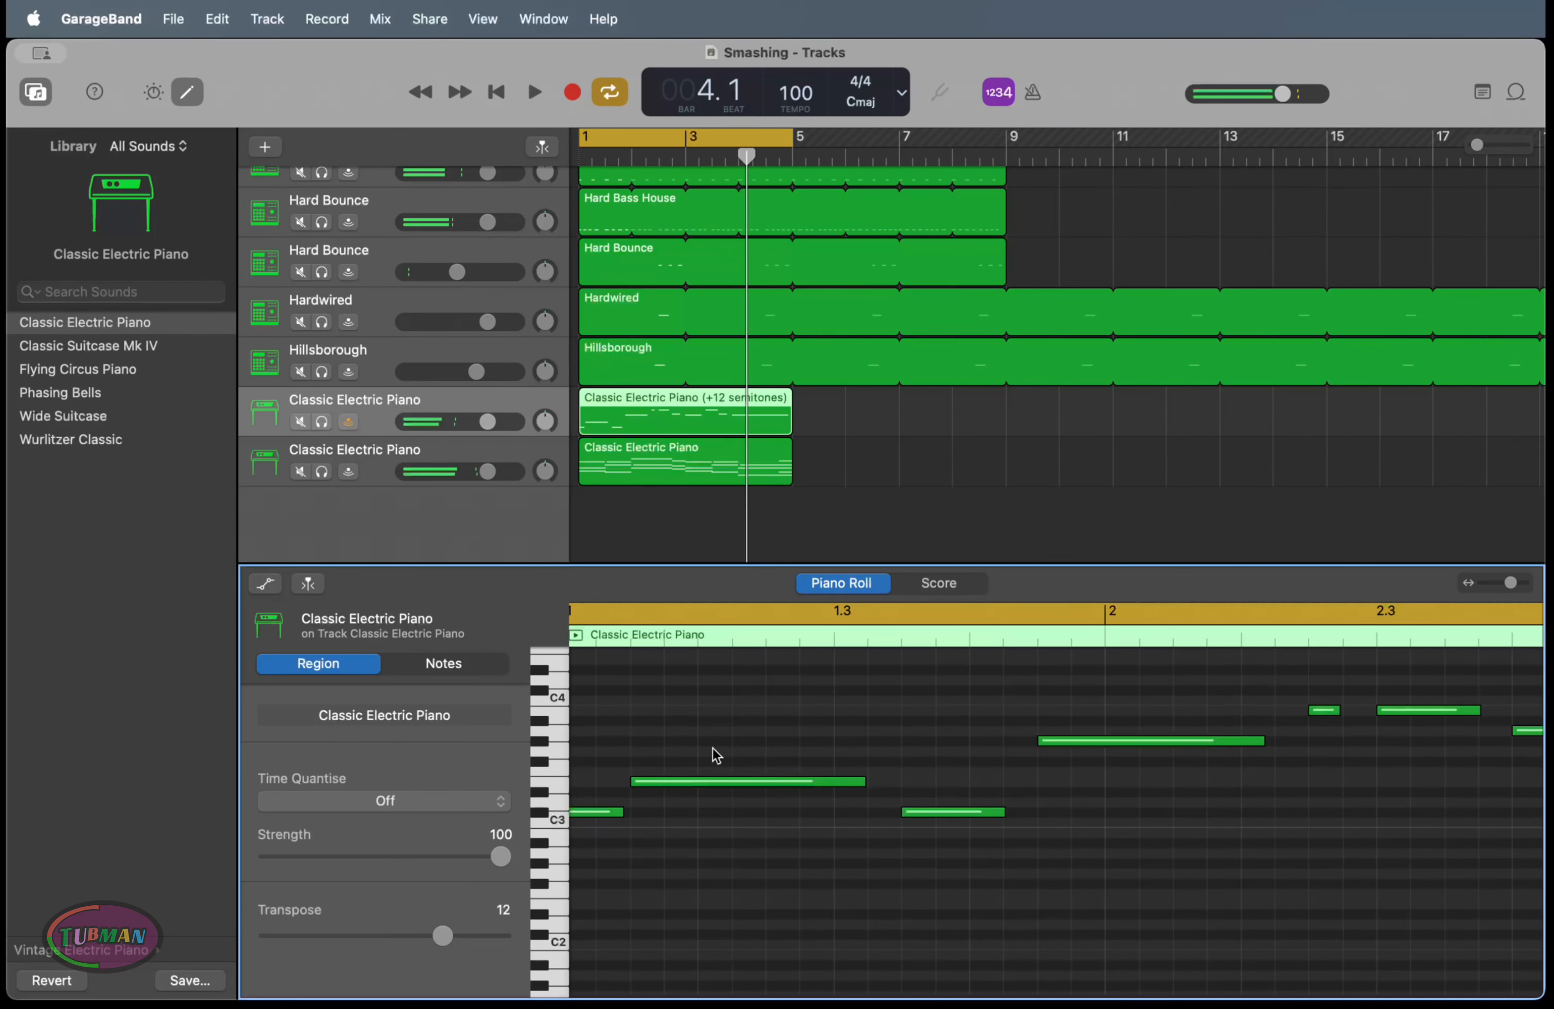
{"action": "scroll", "coordinate": [714, 753], "scroll_direction": "down", "scroll_amount": 10}
{"action": "scroll", "coordinate": [714, 752], "scroll_direction": "up", "scroll_amount": 5}
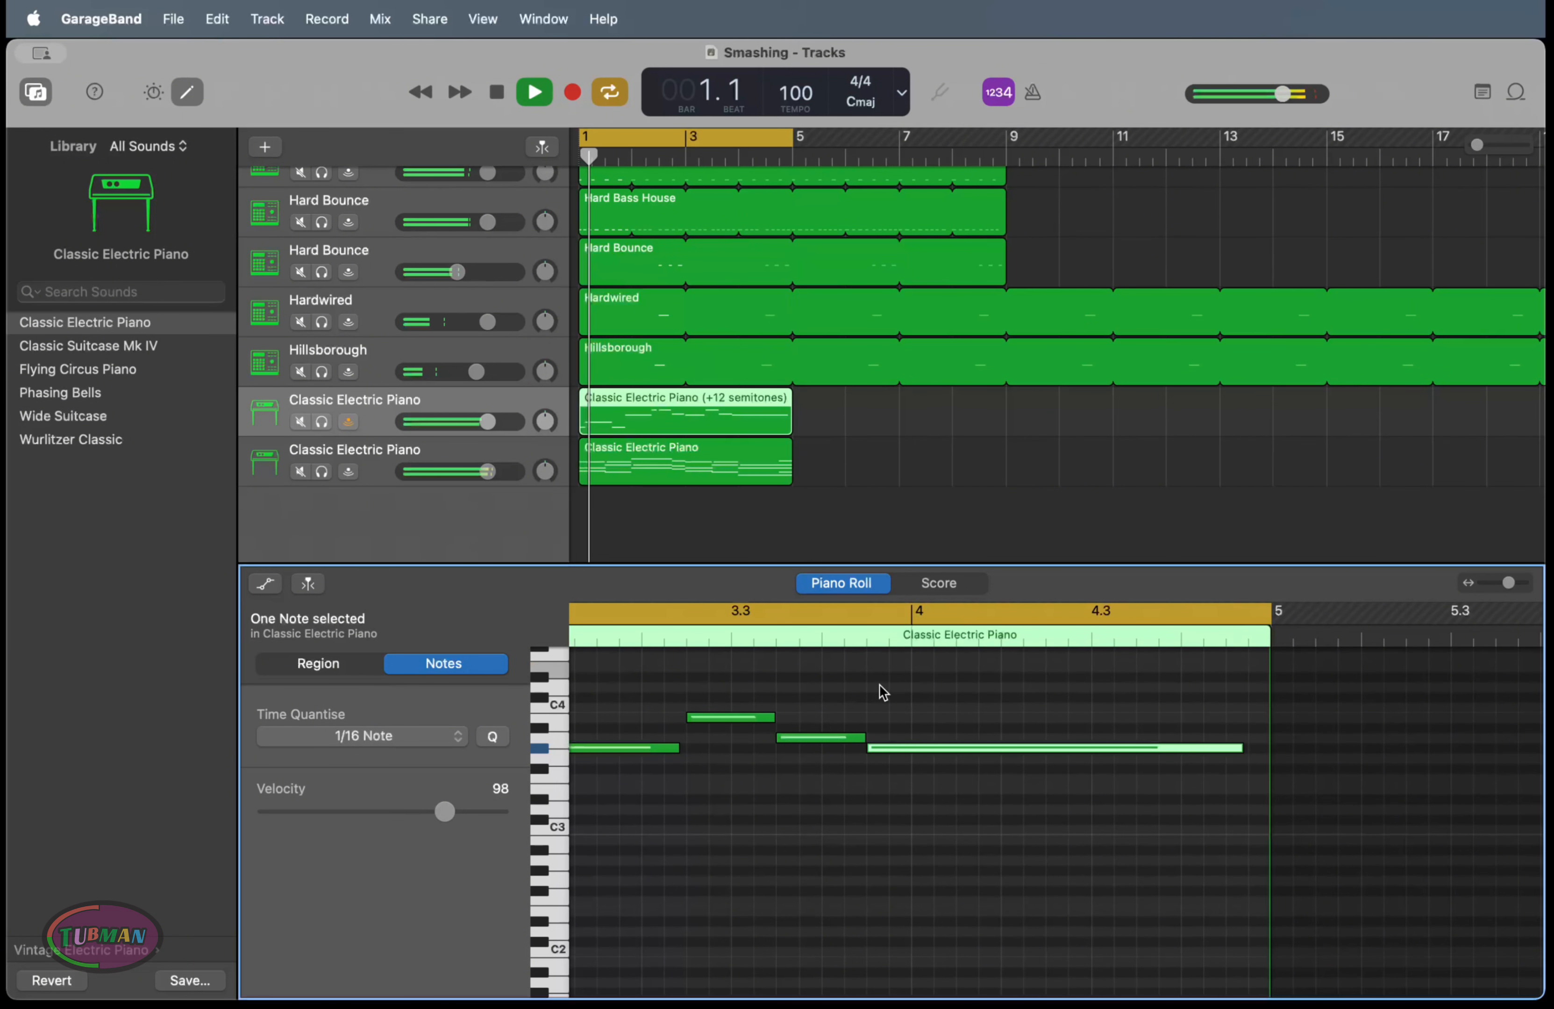
{"action": "key", "text": "space"}
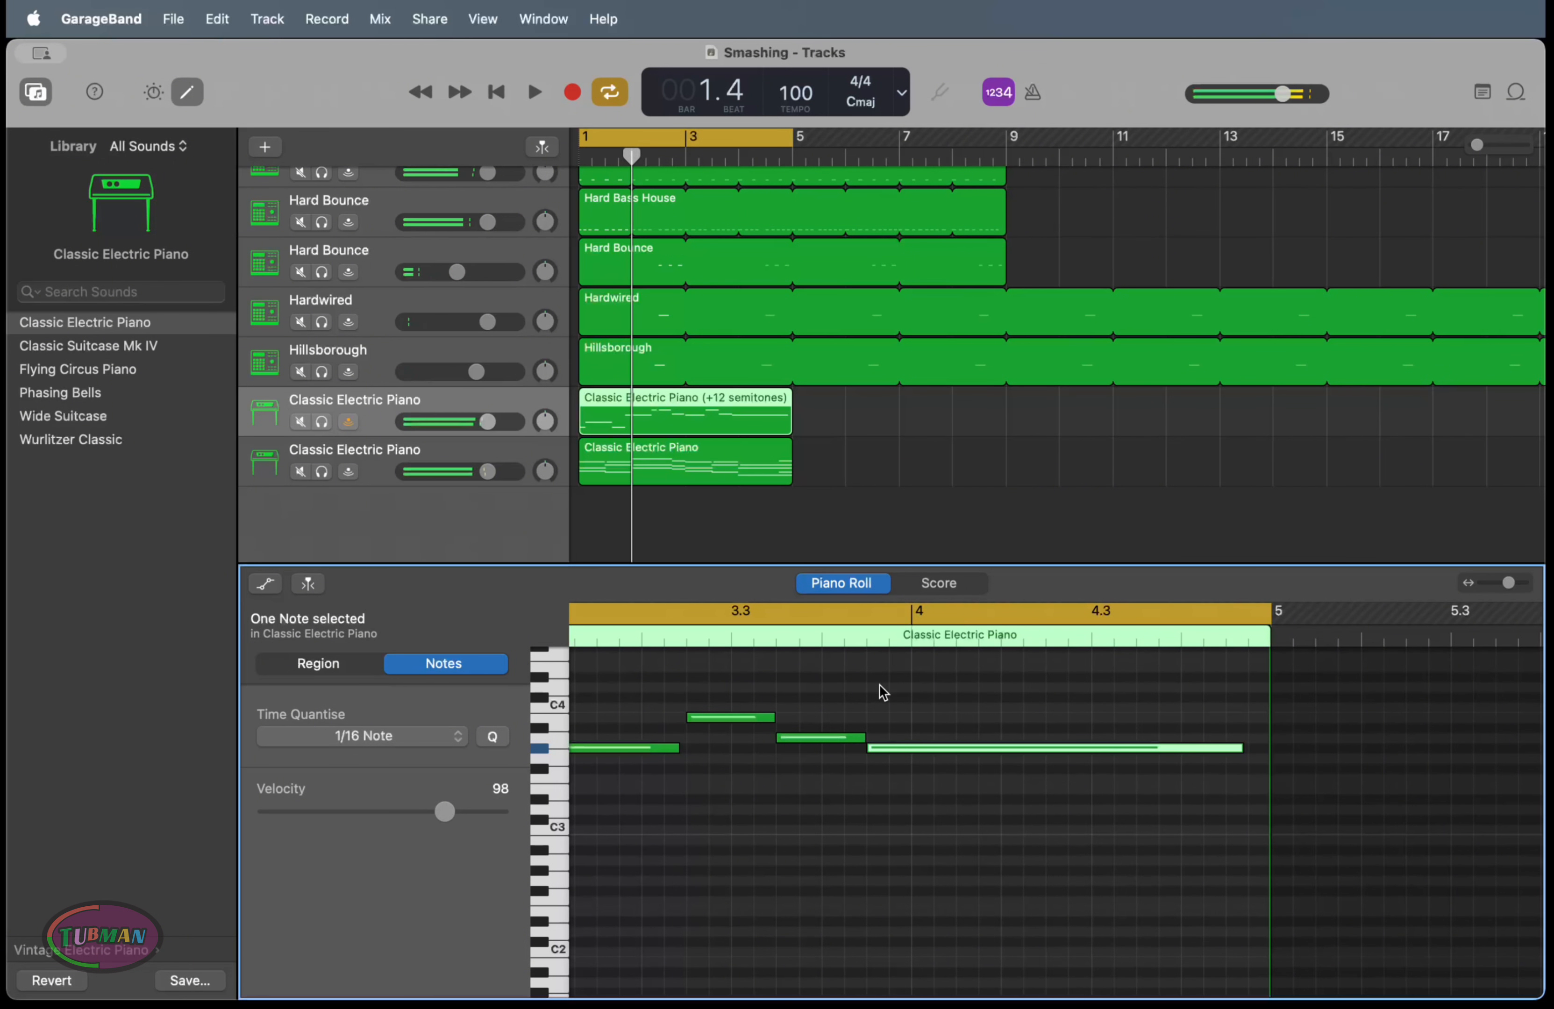
Mute the upper Classic Electric Piano track, duplicate it as an empty track and open Musical Typing
{"action": "left_click", "coordinate": [300, 421]}
{"action": "key", "text": "super+d"}
{"action": "key", "text": "super+k"}
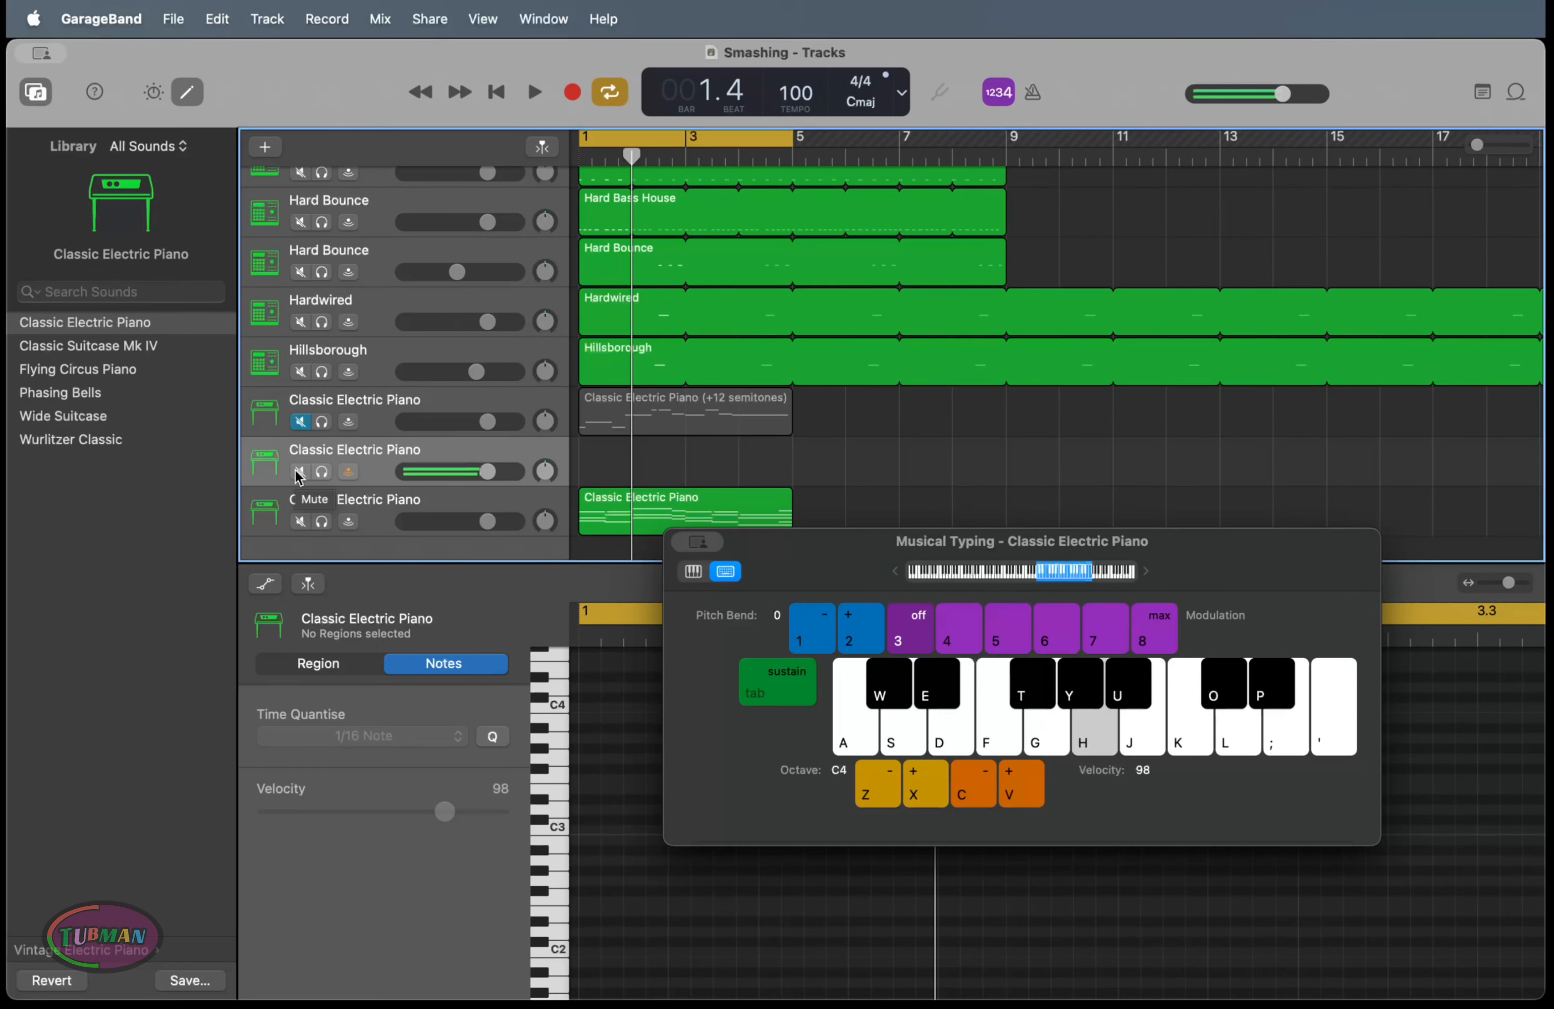
Record a four-bar single-note melody at octave C4 on the duplicated Classic Electric Piano track over the soloed chord track
{"action": "key", "text": "space"}
{"action": "key", "text": "h"}
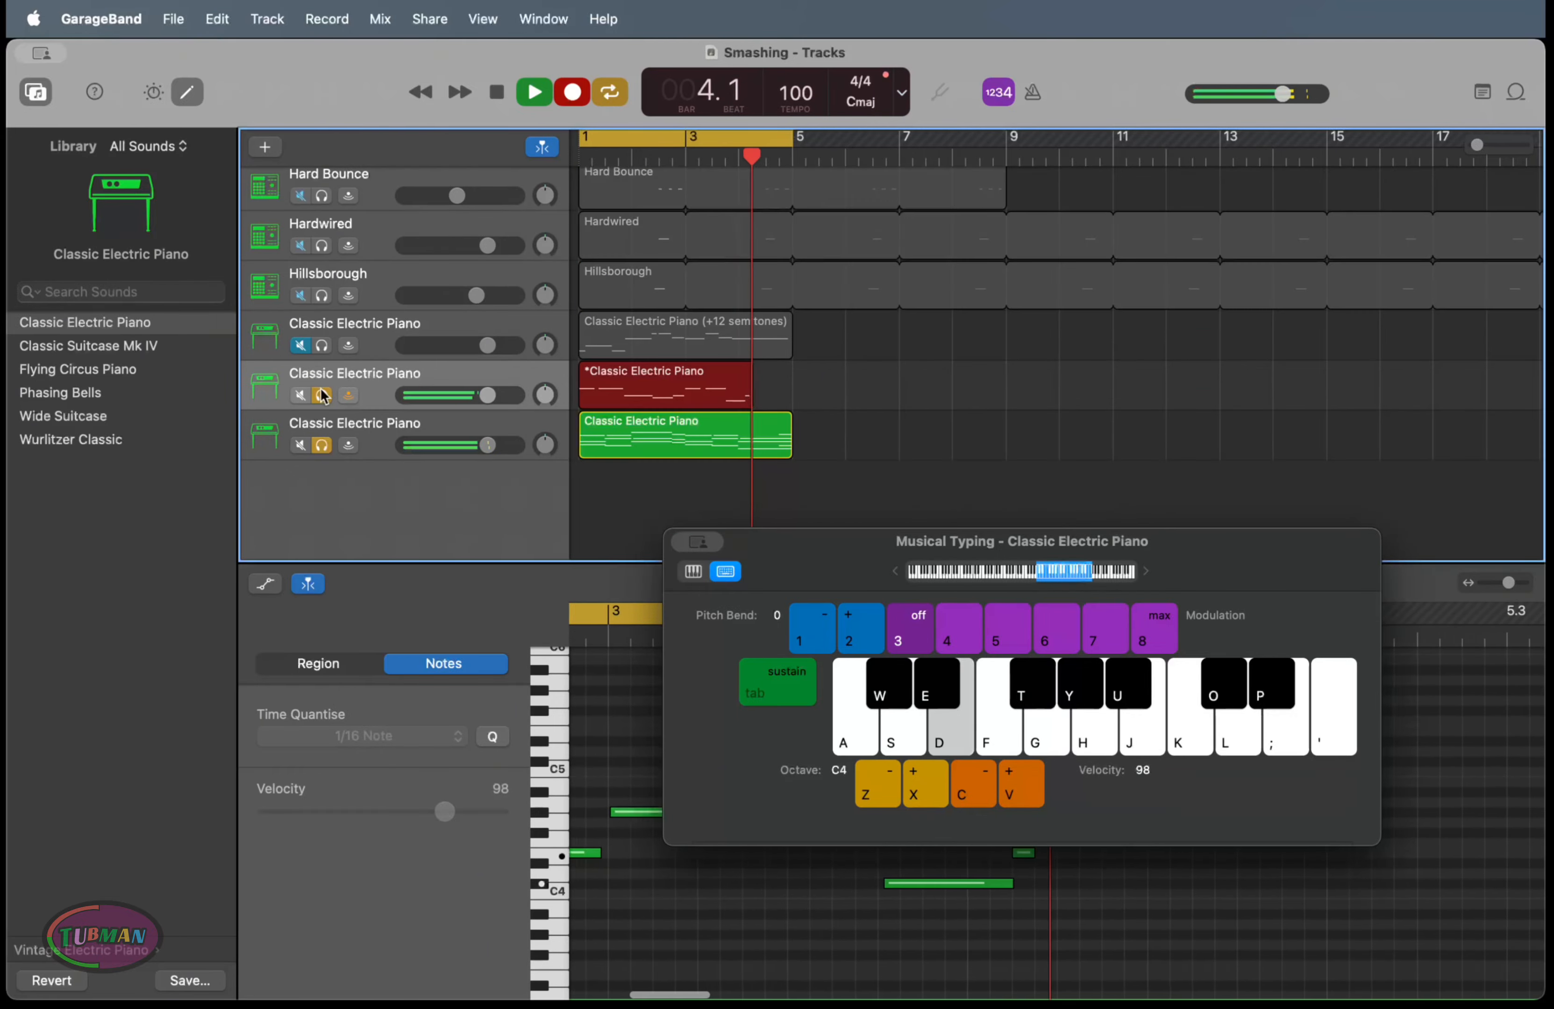
{"action": "key", "text": "d"}
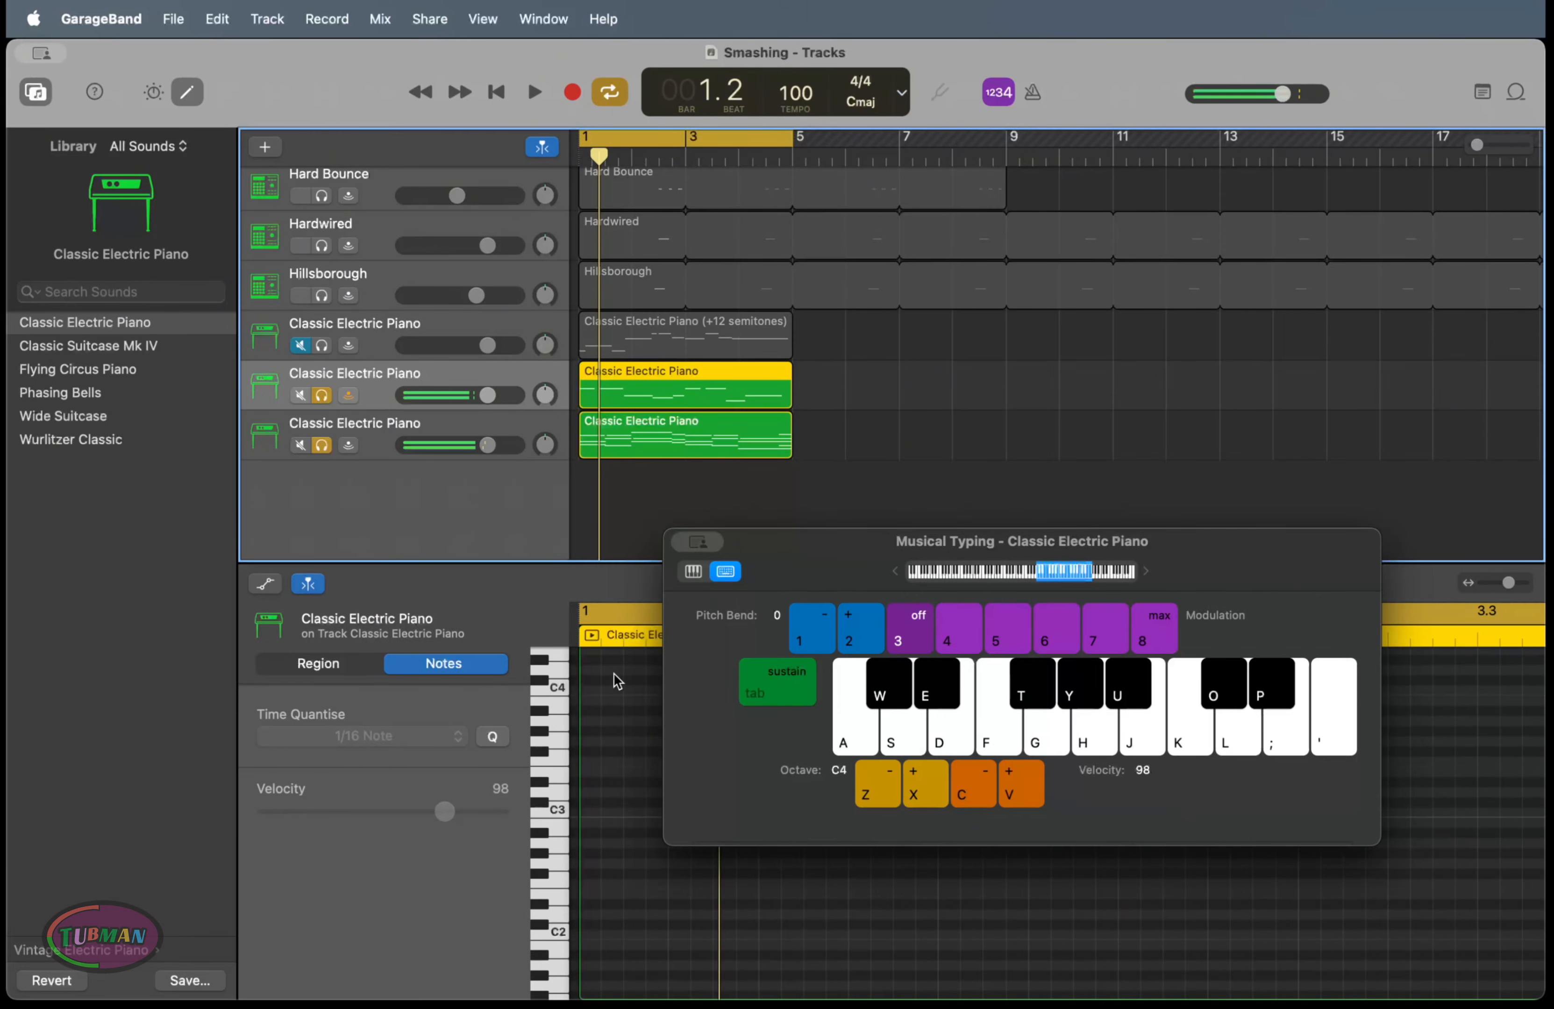
Open the newly recorded electric piano region and quantise all its notes to 1/16 Note
{"action": "double_click", "coordinate": [660, 382]}
{"action": "left_click_drag", "start_coordinate": [768, 575], "coordinate": [1049, 351]}
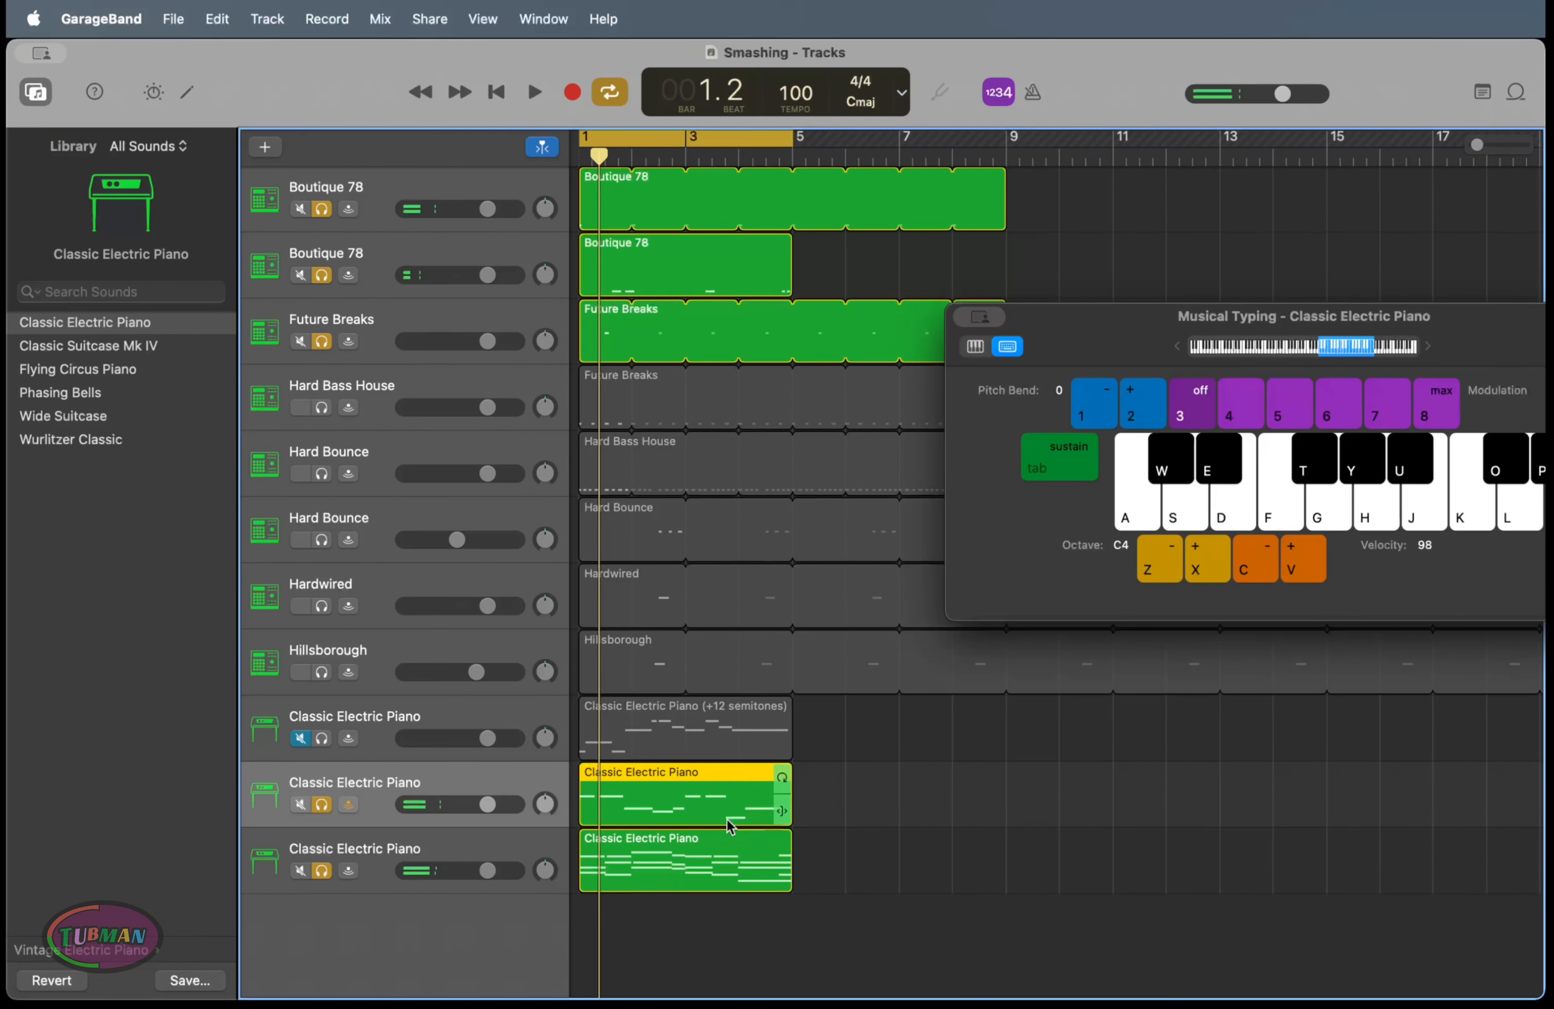
{"action": "double_click", "coordinate": [746, 821]}
{"action": "key", "text": "super+a"}
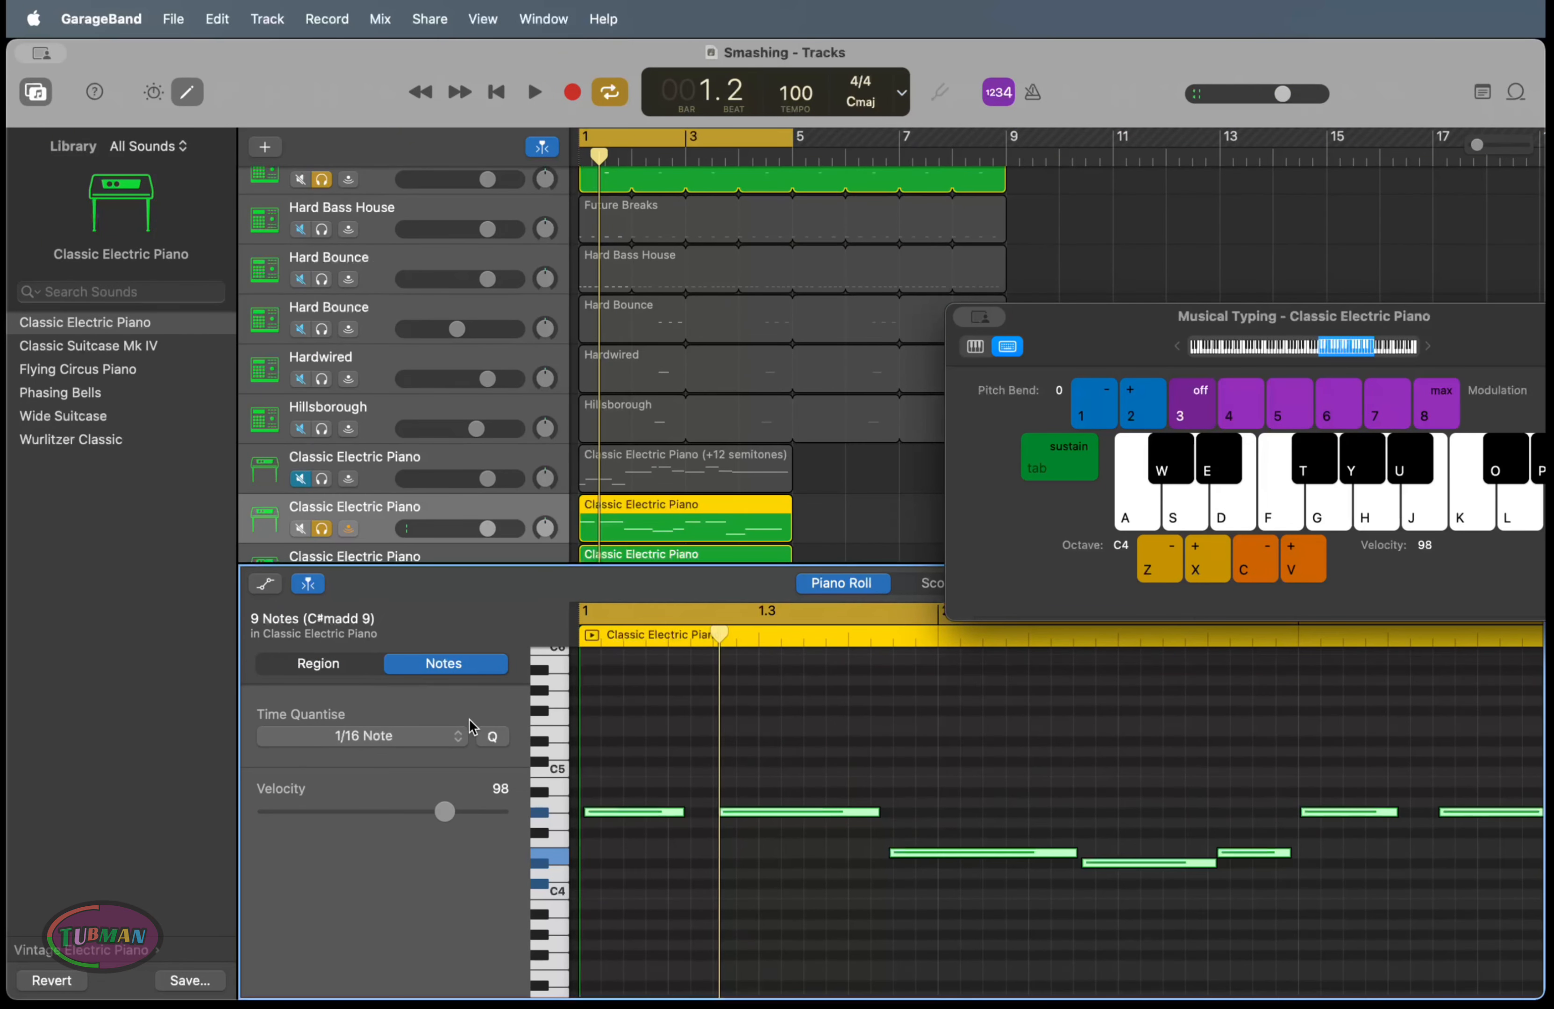
{"action": "left_click", "coordinate": [688, 747]}
Take the chord track out of solo and play the recorded melody without it
{"action": "key", "text": "space"}
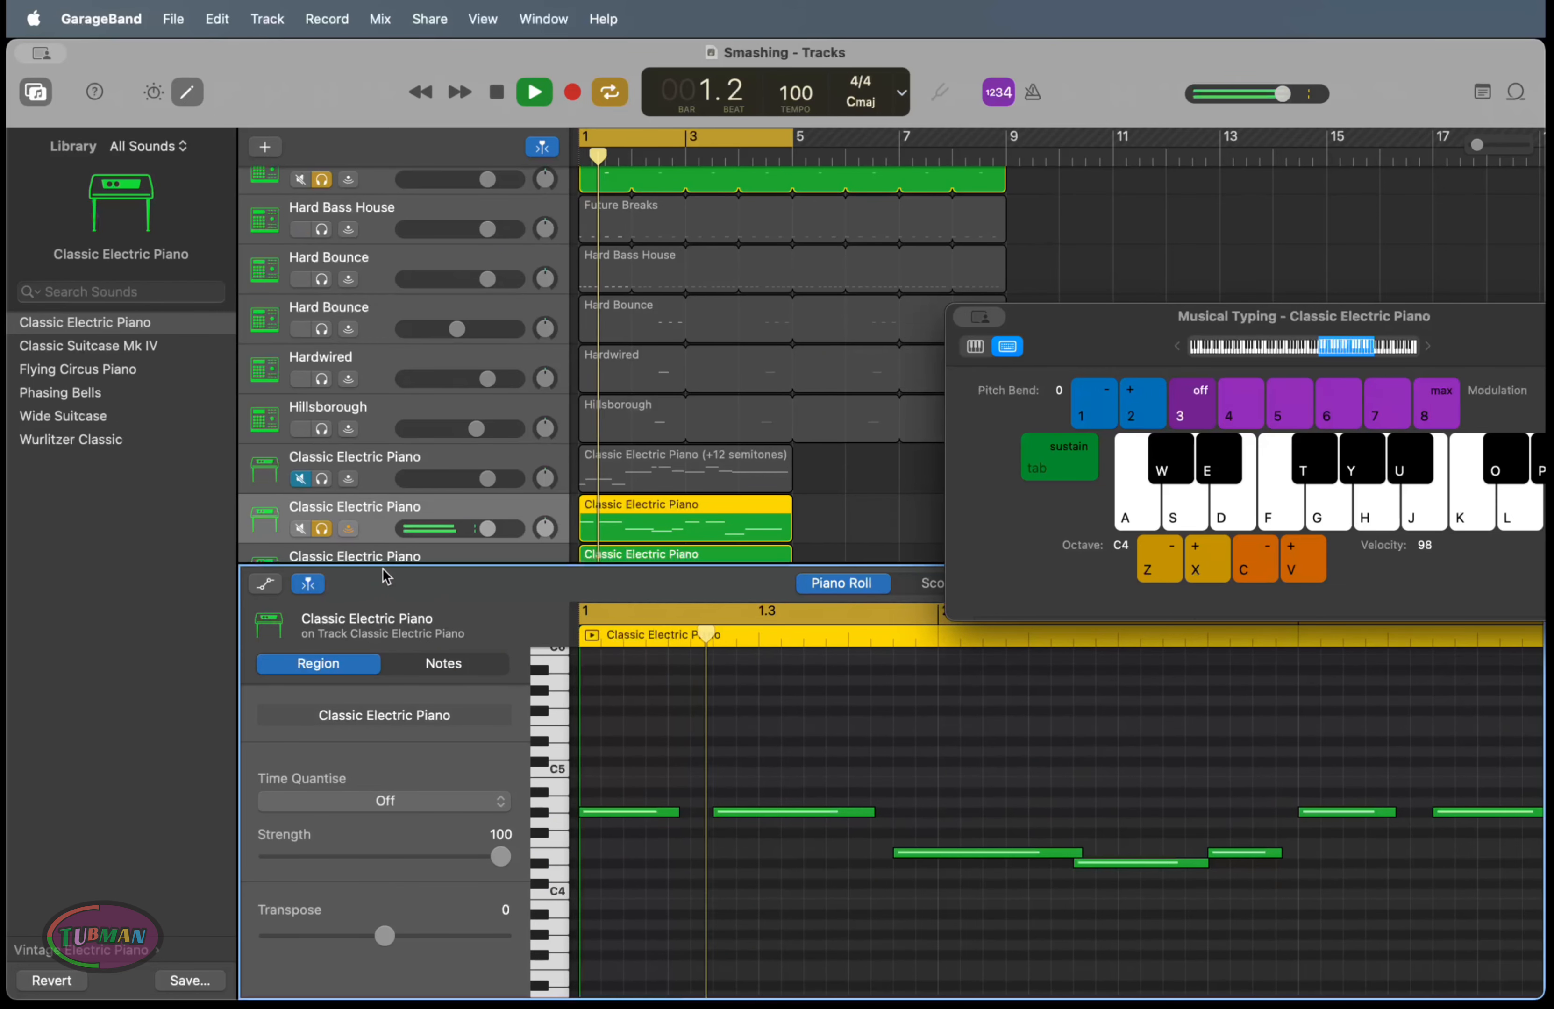
{"action": "scroll", "coordinate": [511, 483], "scroll_direction": "down", "scroll_amount": 2}
{"action": "left_click", "coordinate": [321, 478]}
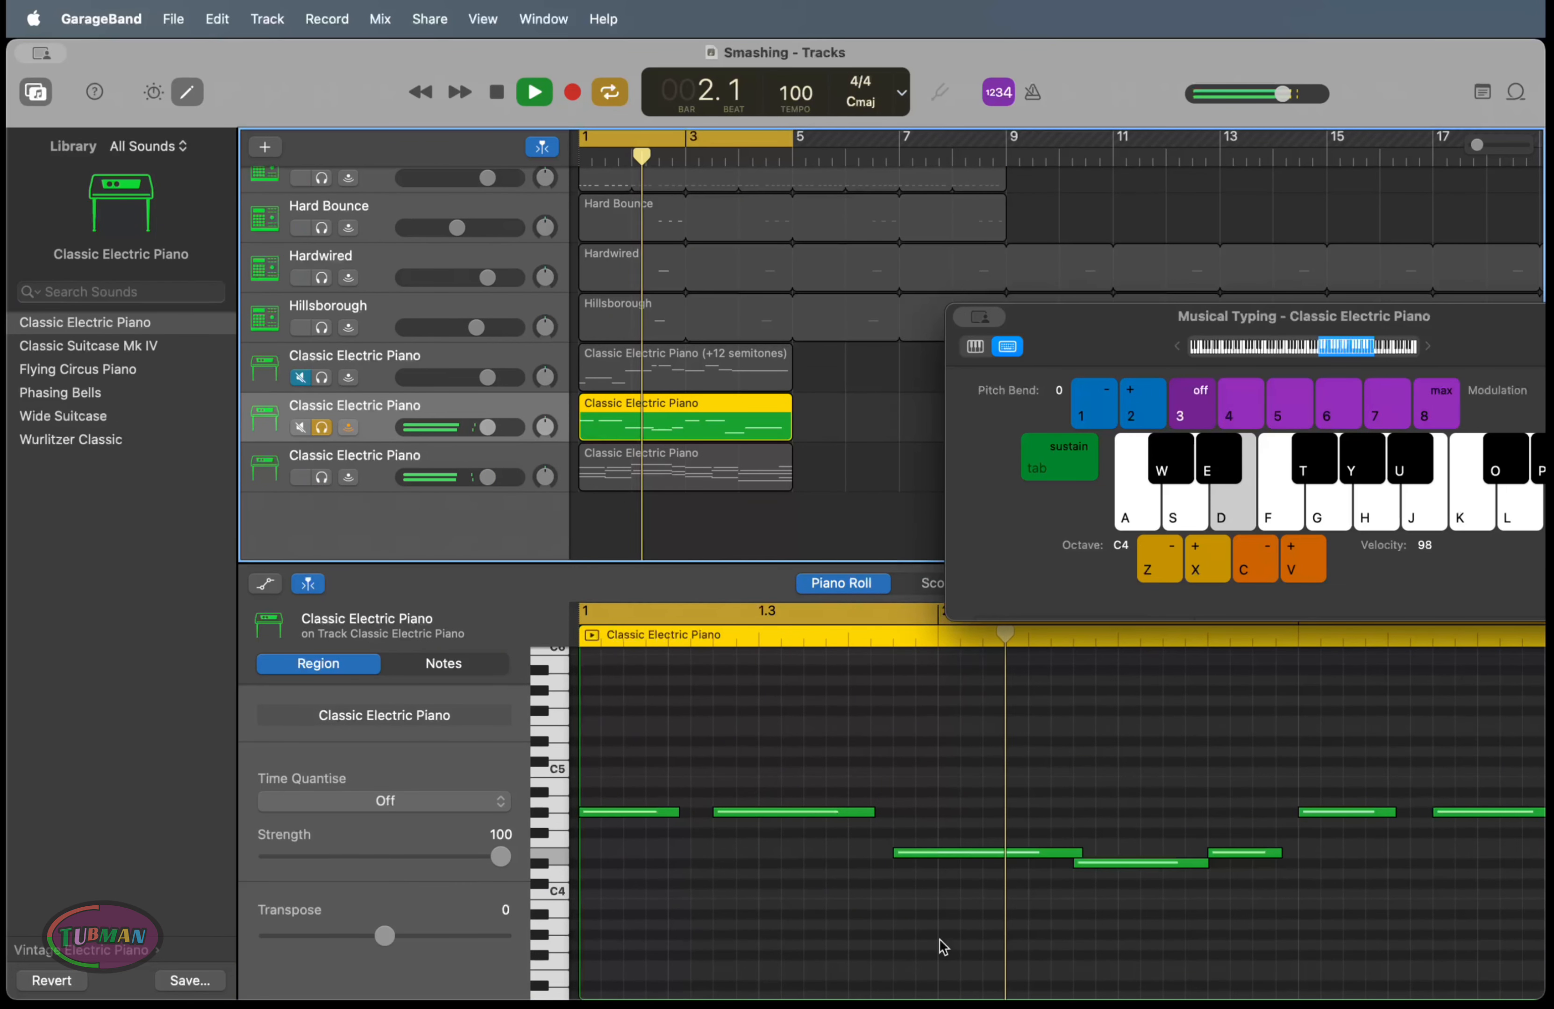
{"action": "scroll", "coordinate": [951, 944], "scroll_direction": "right", "scroll_amount": 2}
{"action": "key", "text": "space"}
Shorten the overlapping E4 and D♯4 notes in bar 2 so each ends where the next note starts
{"action": "left_click_drag", "start_coordinate": [963, 854], "coordinate": [953, 856]}
{"action": "left_click", "coordinate": [1102, 891]}
{"action": "key", "text": "space"}
{"action": "key", "text": "space"}
{"action": "left_click_drag", "start_coordinate": [1088, 866], "coordinate": [1082, 869]}
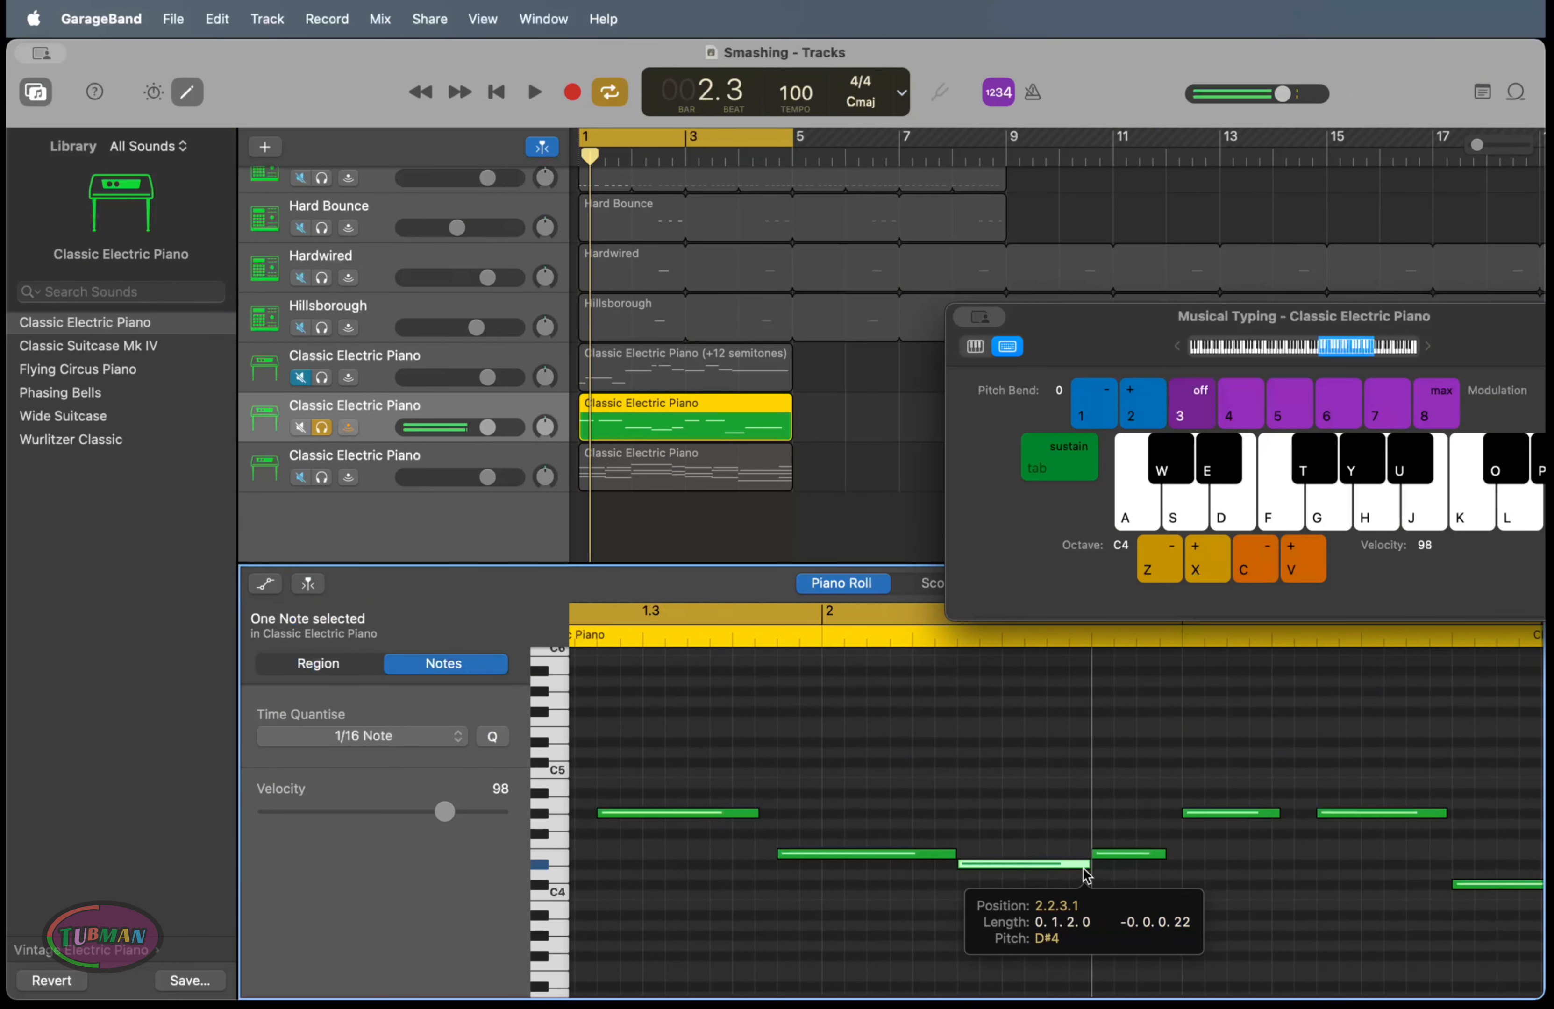
Play the melody through and stretch its final E4 note to the end of the region at bar 5
{"action": "key", "text": "space"}
{"action": "scroll", "coordinate": [1183, 890], "scroll_direction": "right", "scroll_amount": 1}
{"action": "scroll", "coordinate": [1183, 890], "scroll_direction": "left", "scroll_amount": 3}
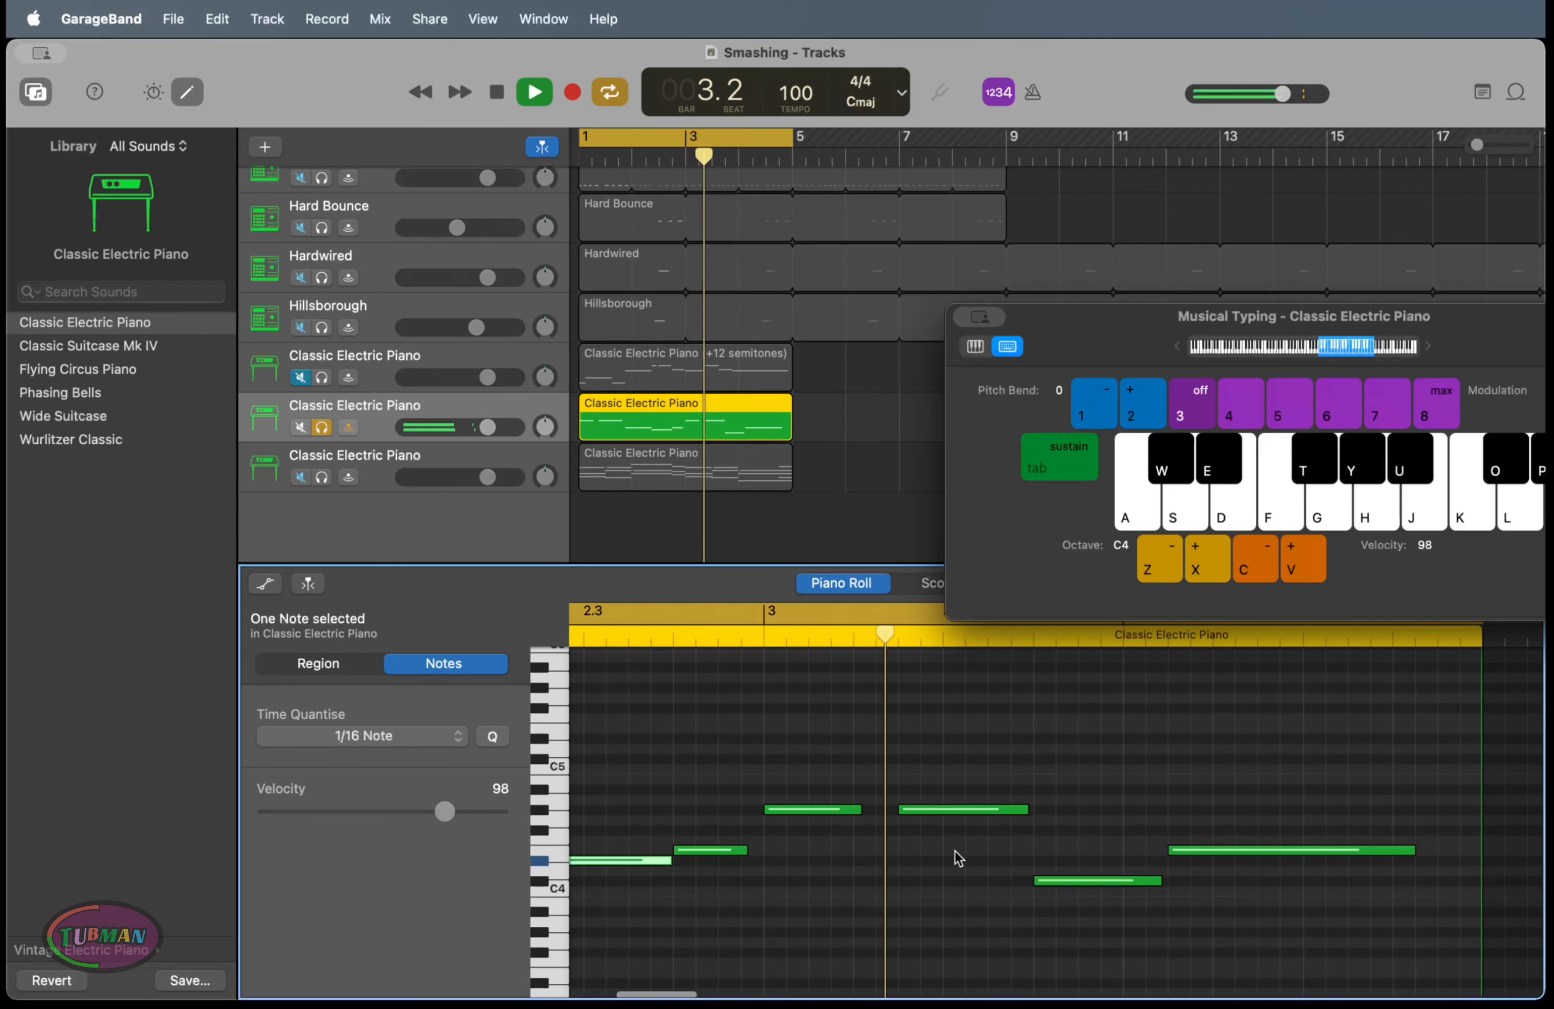
{"action": "scroll", "coordinate": [957, 855], "scroll_direction": "right", "scroll_amount": 2}
{"action": "scroll", "coordinate": [957, 855], "scroll_direction": "down", "scroll_amount": 1}
{"action": "scroll", "coordinate": [957, 859], "scroll_direction": "down", "scroll_amount": 1}
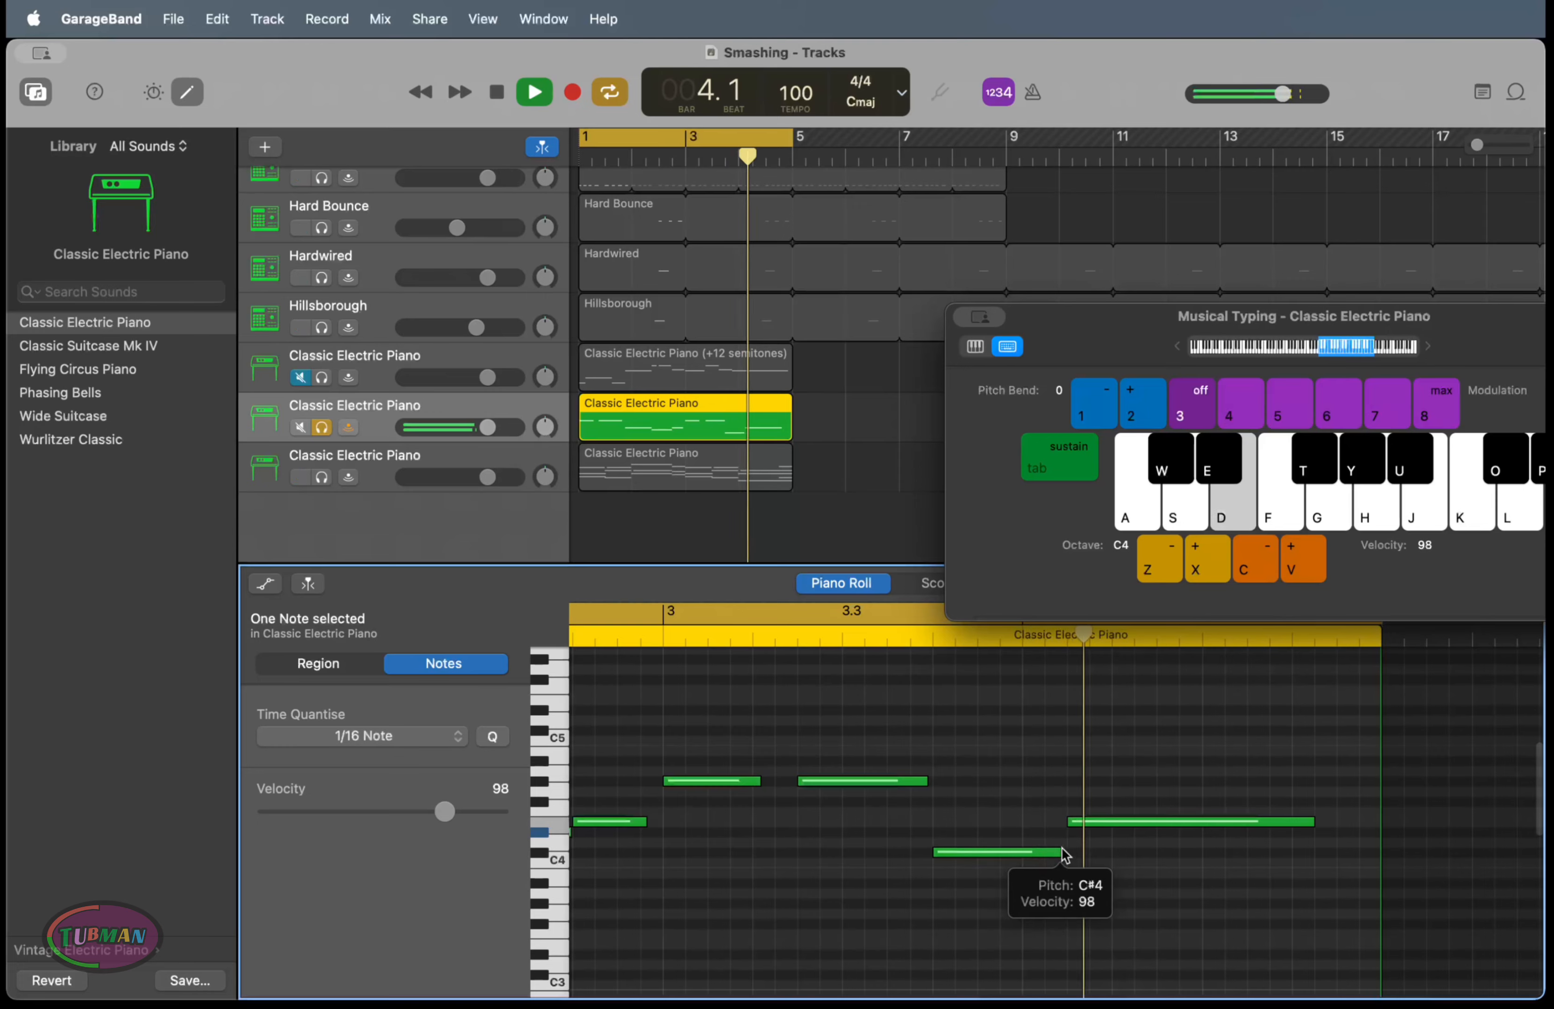
{"action": "scroll", "coordinate": [1205, 839], "scroll_direction": "right", "scroll_amount": 2}
{"action": "scroll", "coordinate": [1205, 839], "scroll_direction": "up", "scroll_amount": 1}
{"action": "key", "text": "space"}
{"action": "key", "text": "space"}
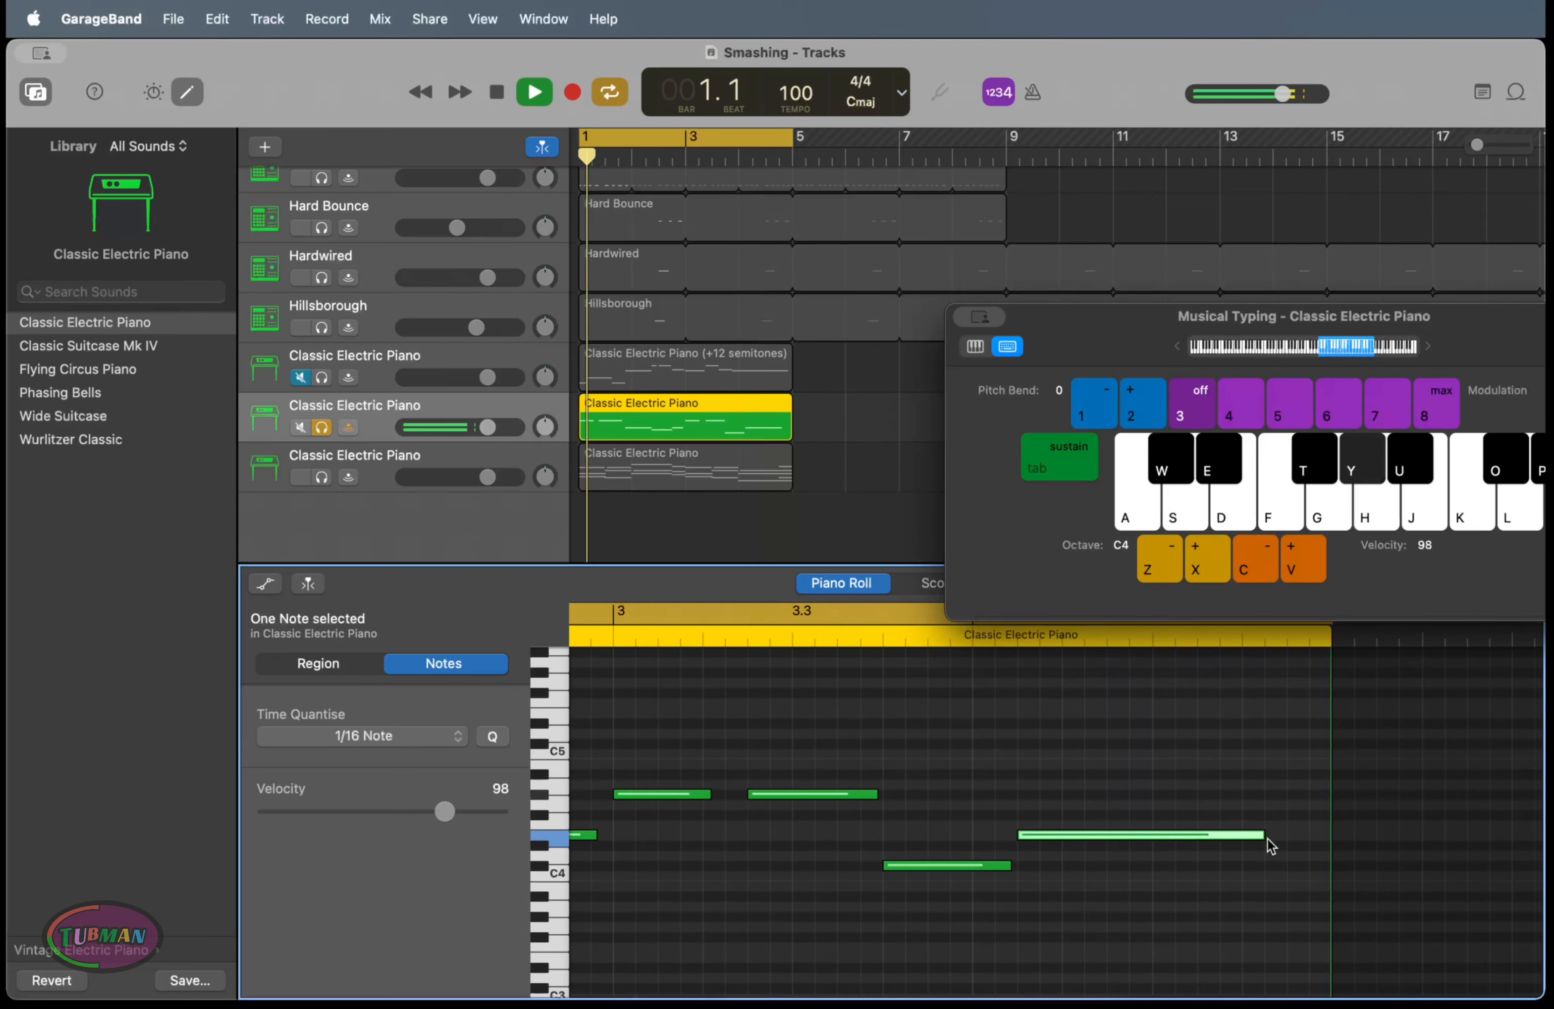
{"action": "left_click_drag", "start_coordinate": [1264, 838], "coordinate": [1330, 849]}
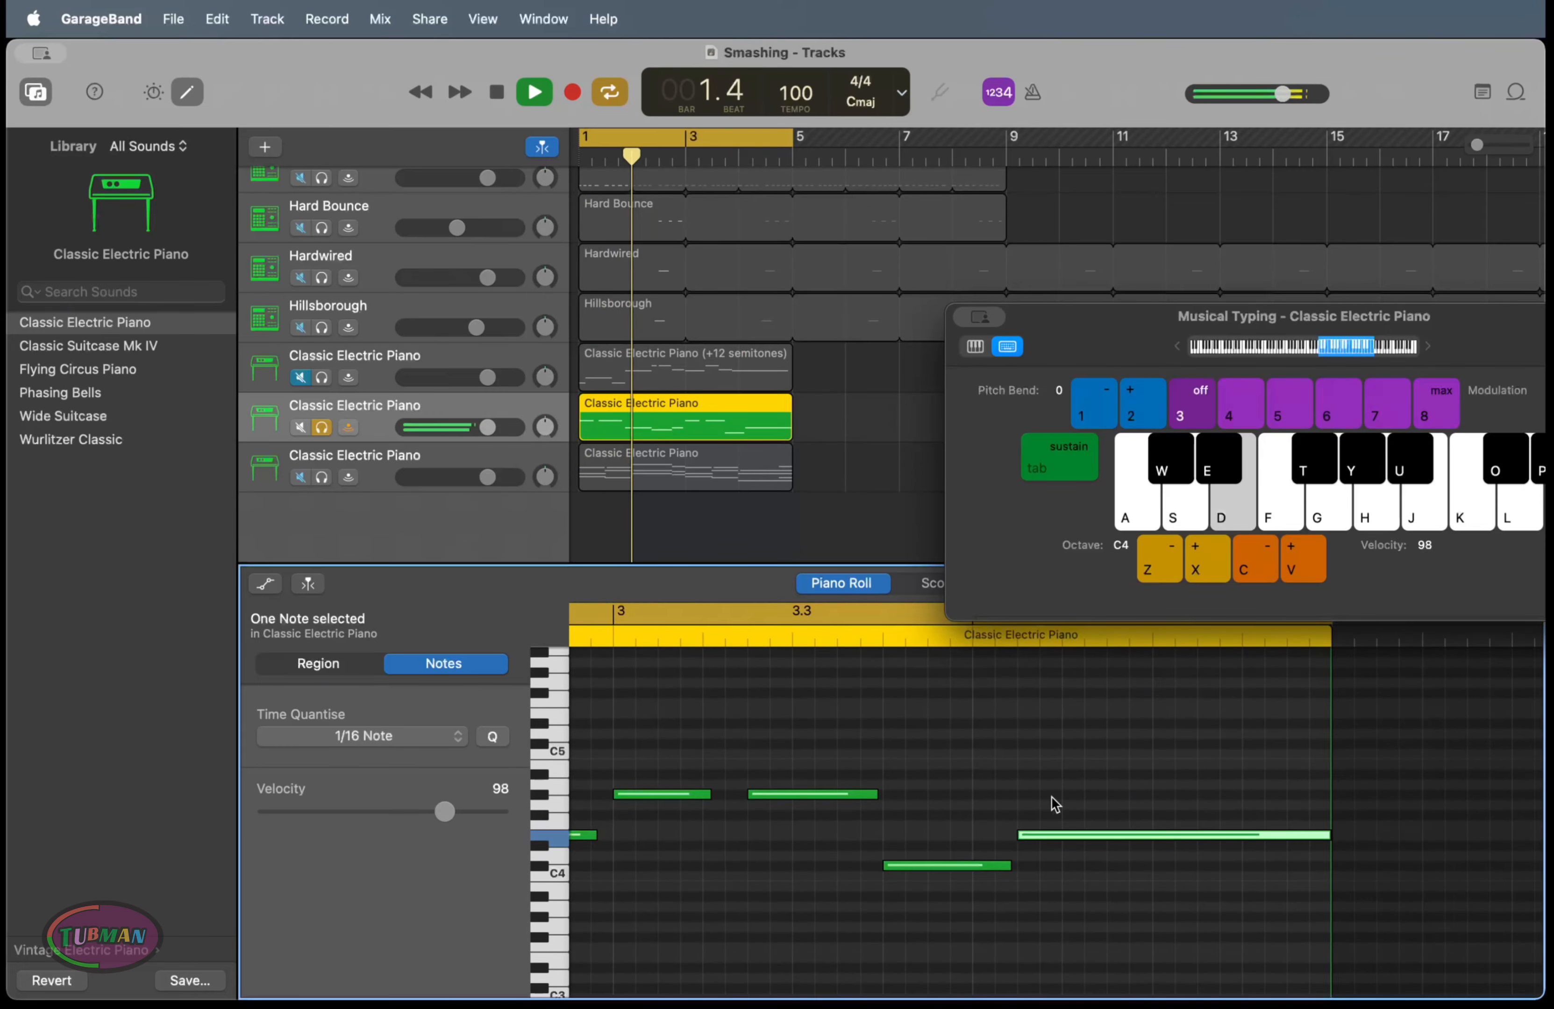
Trim the start of the final E4 note to position 4.2.1.1
{"action": "scroll", "coordinate": [988, 843], "scroll_direction": "right", "scroll_amount": 3}
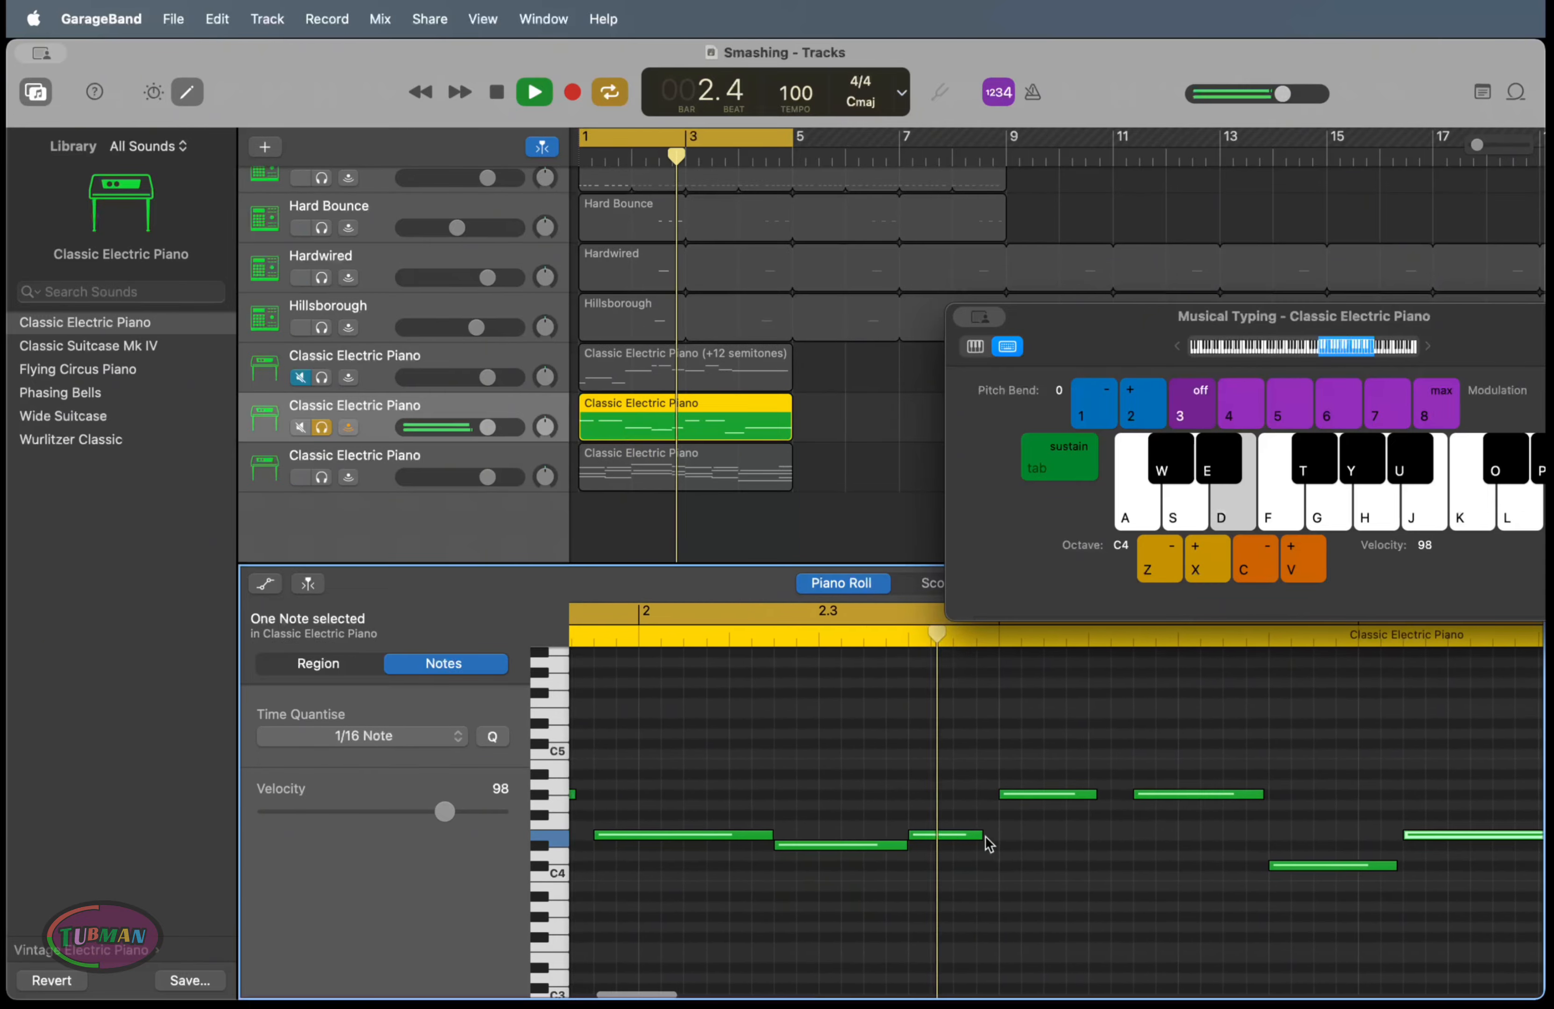
{"action": "scroll", "coordinate": [990, 844], "scroll_direction": "down", "scroll_amount": 1}
{"action": "scroll", "coordinate": [988, 843], "scroll_direction": "right", "scroll_amount": 3}
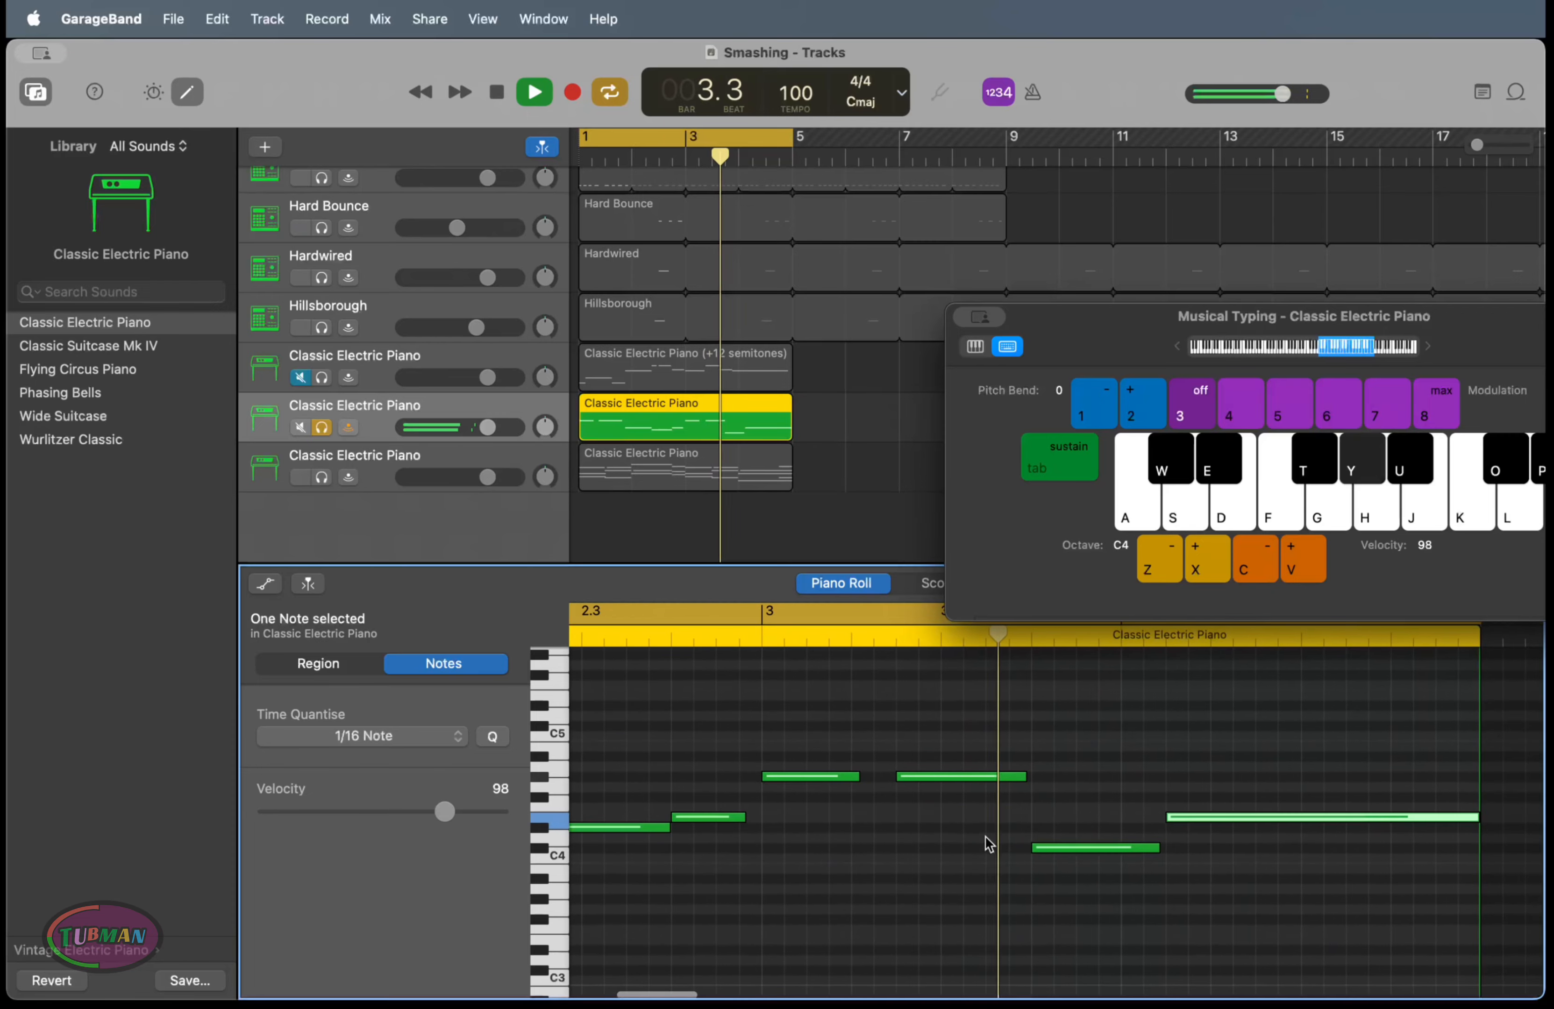
{"action": "scroll", "coordinate": [1049, 859], "scroll_direction": "right", "scroll_amount": 3}
{"action": "key", "text": "space"}
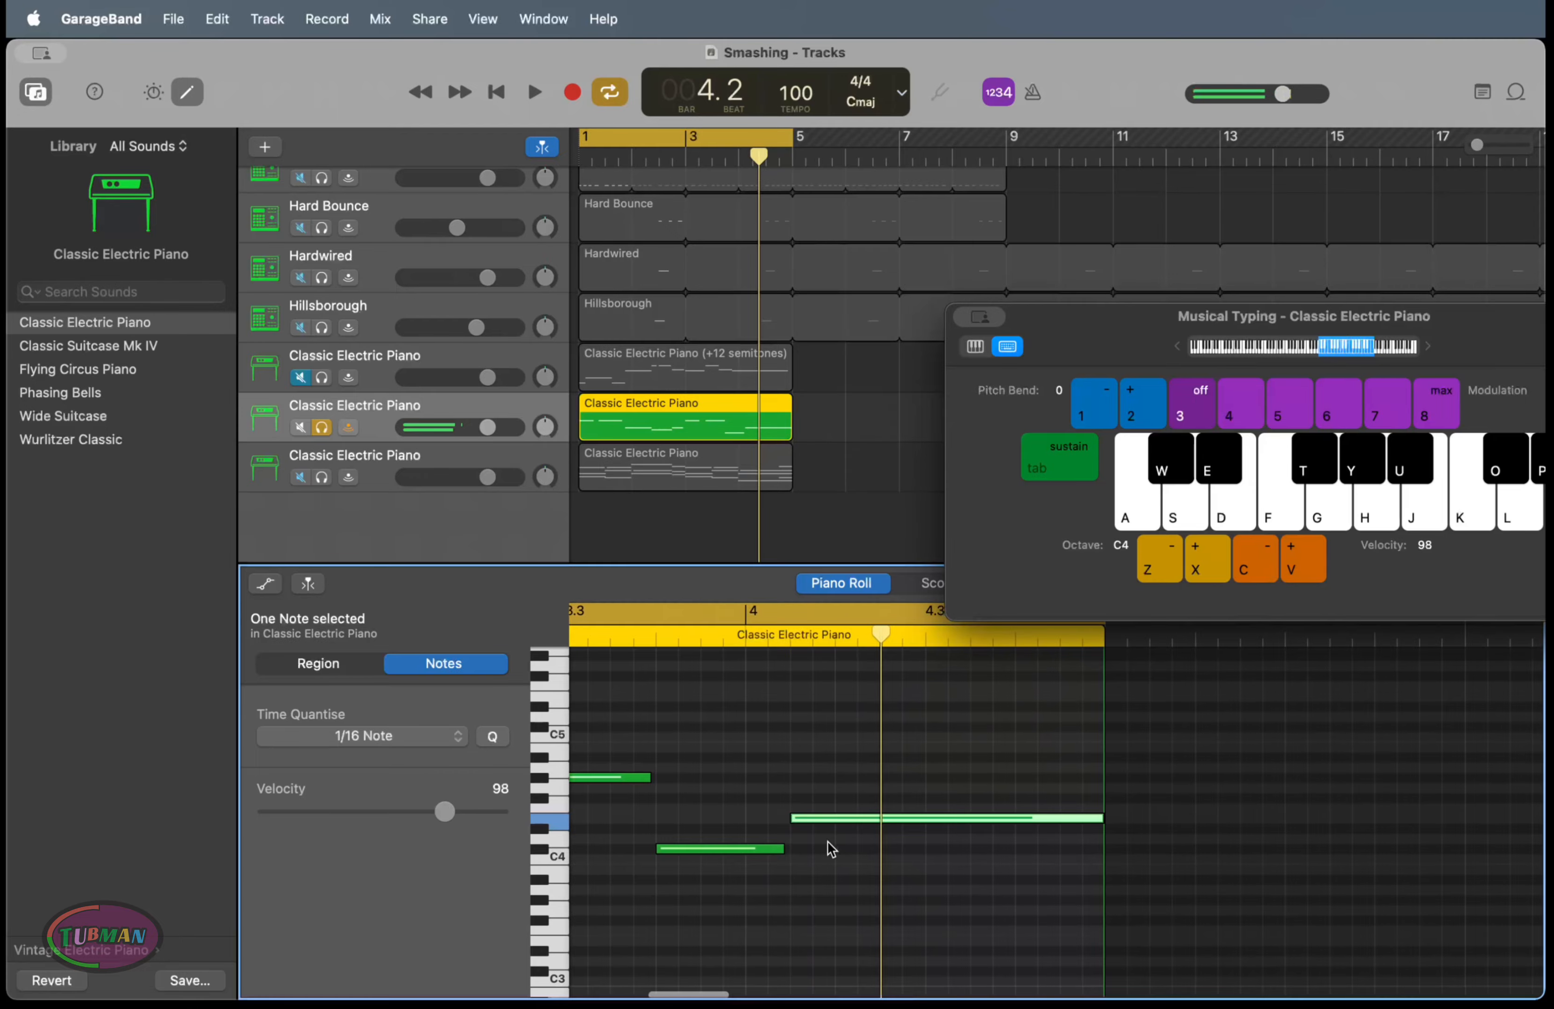
{"action": "left_click_drag", "start_coordinate": [845, 822], "coordinate": [834, 819]}
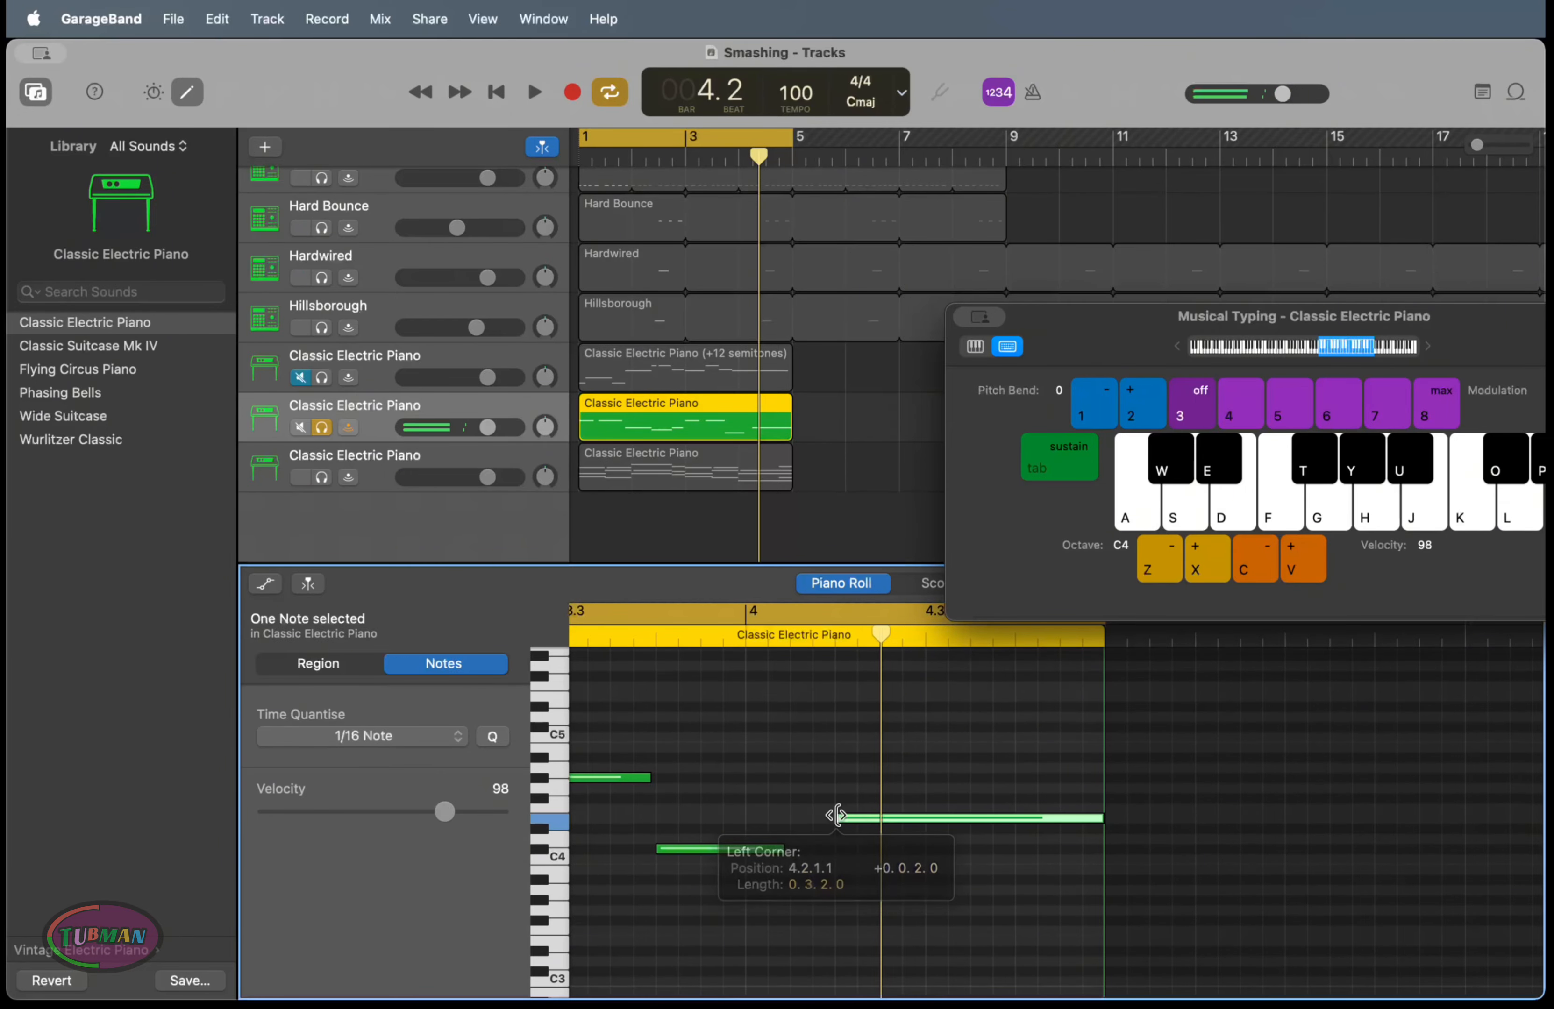
Lengthen the C♯4 note at 3.4.1.1 to meet the start of the final E4 note and play the melody
{"action": "left_click", "coordinate": [779, 851]}
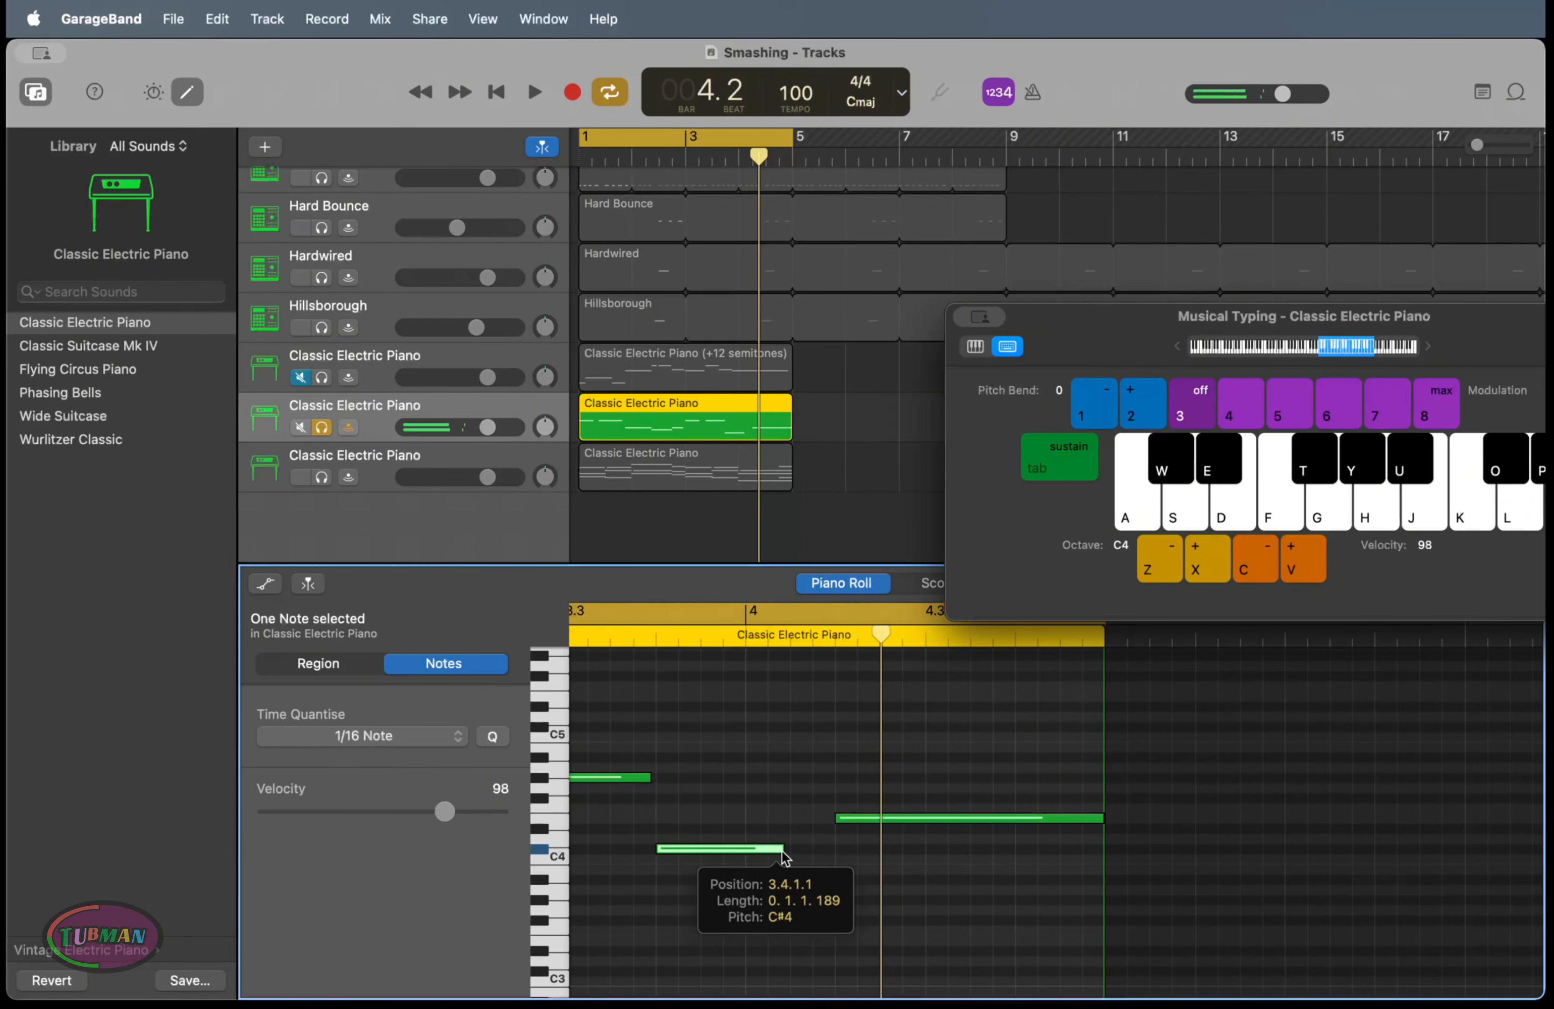
{"action": "left_click_drag", "start_coordinate": [783, 855], "coordinate": [836, 824]}
{"action": "key", "text": "space"}
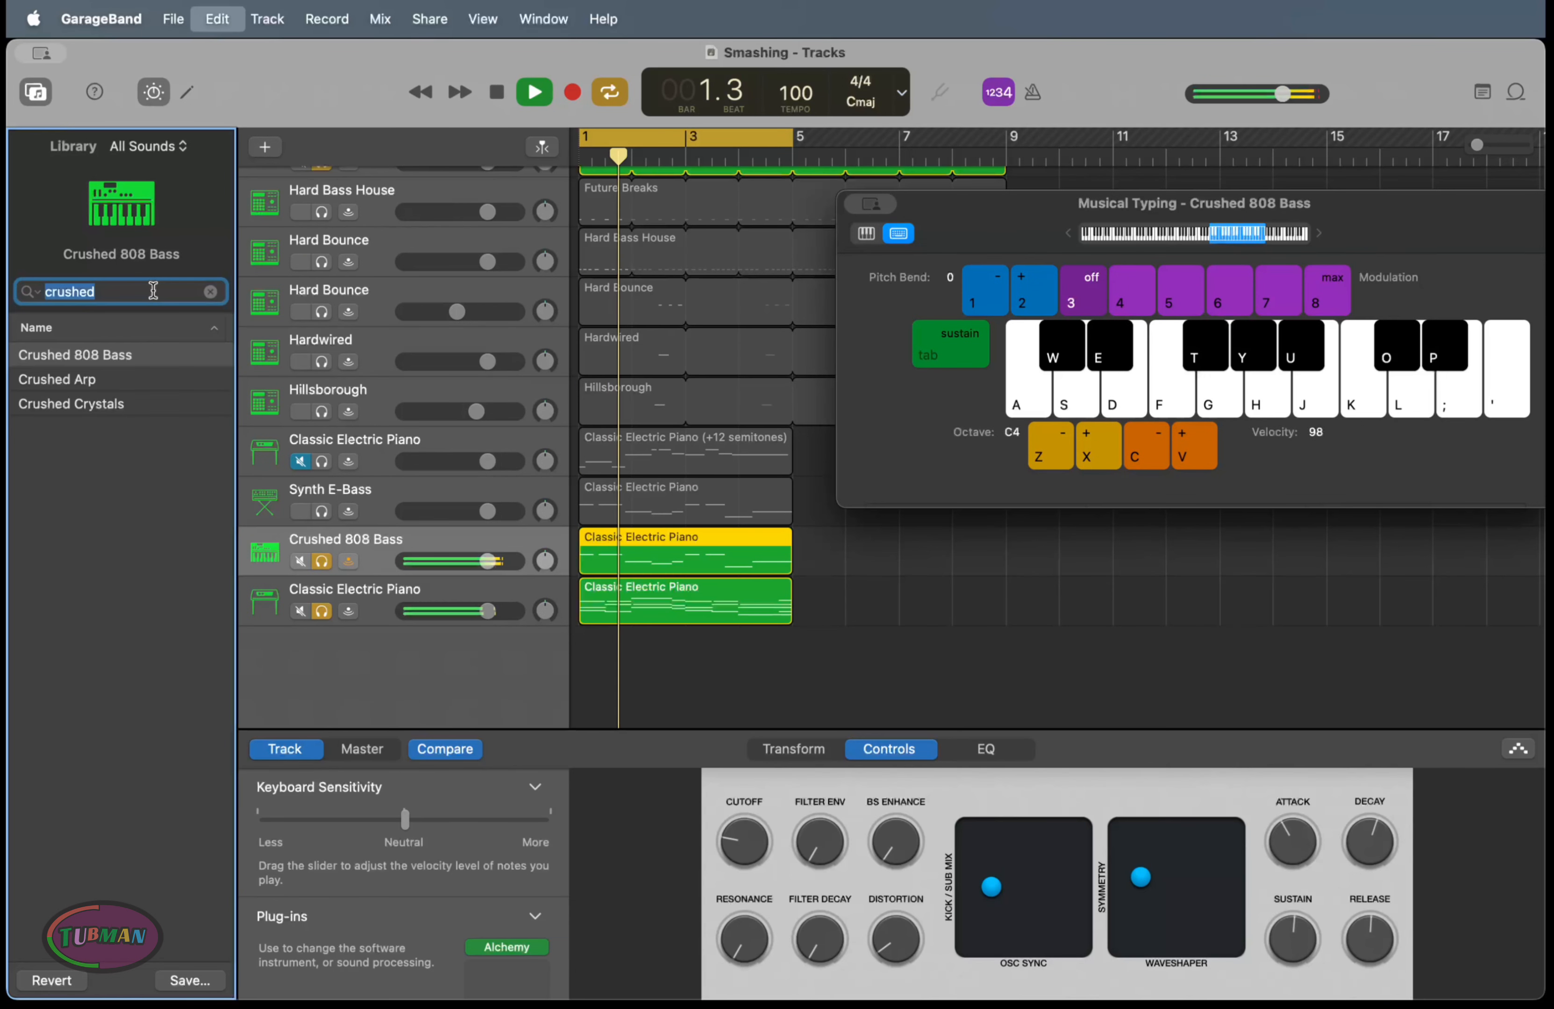
Search the sound library for "overs", load Overstuffed 808 Bass on the selected bass track and restart playback
{"action": "type", "text": "overs"}
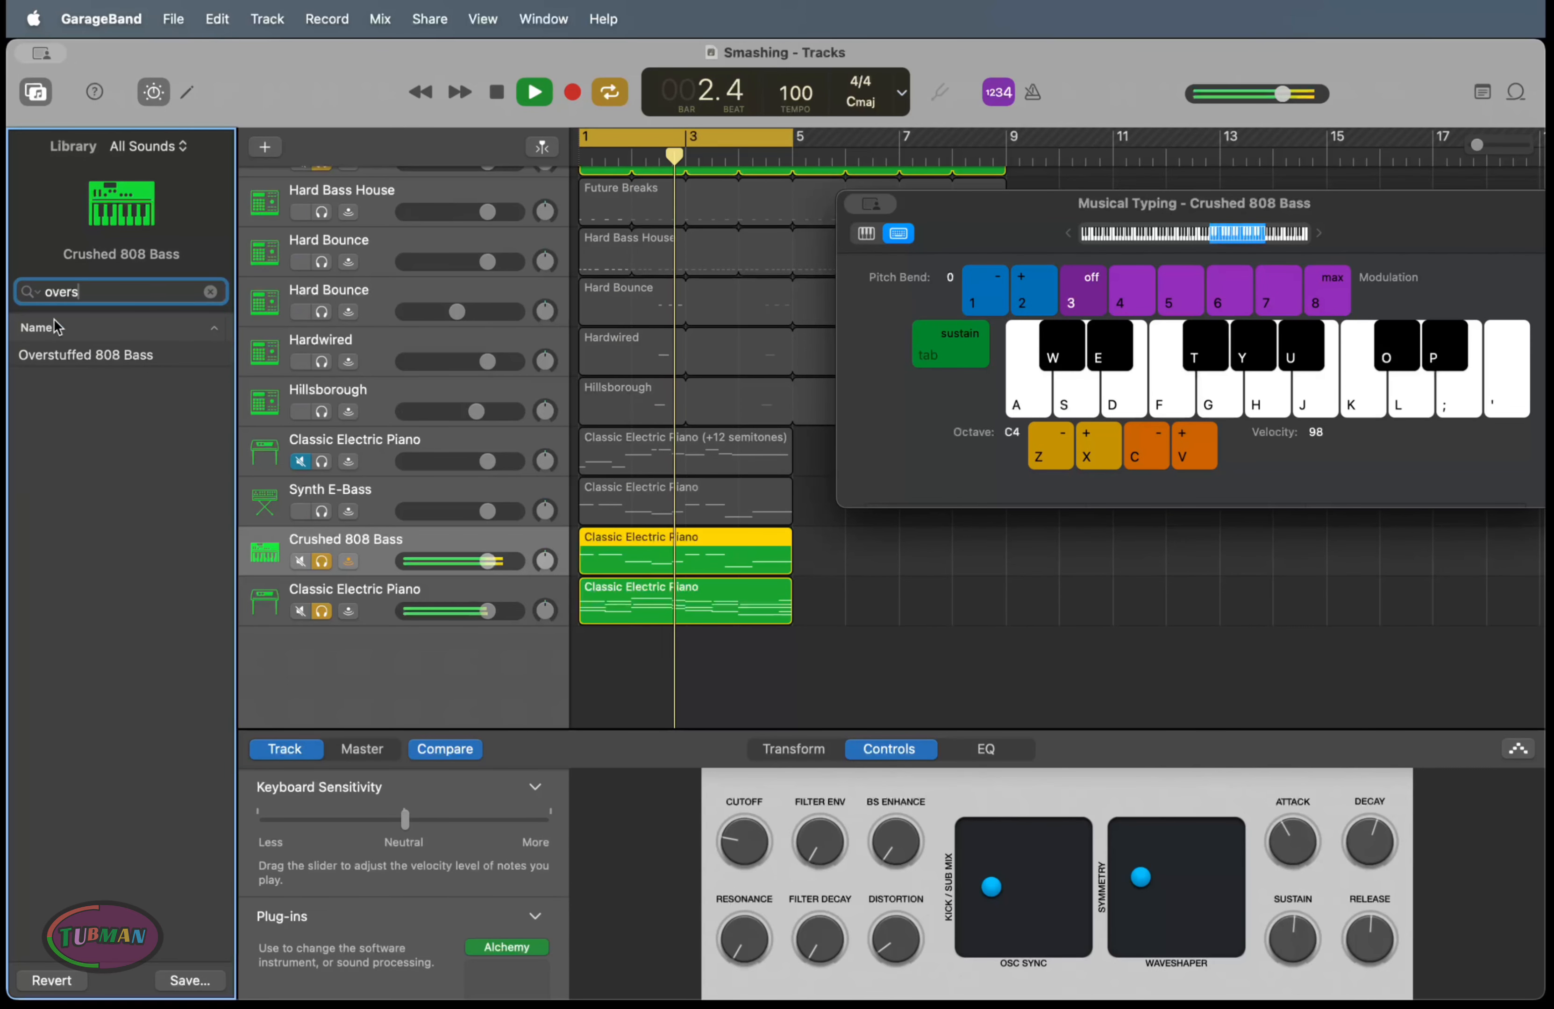
{"action": "left_click", "coordinate": [81, 356]}
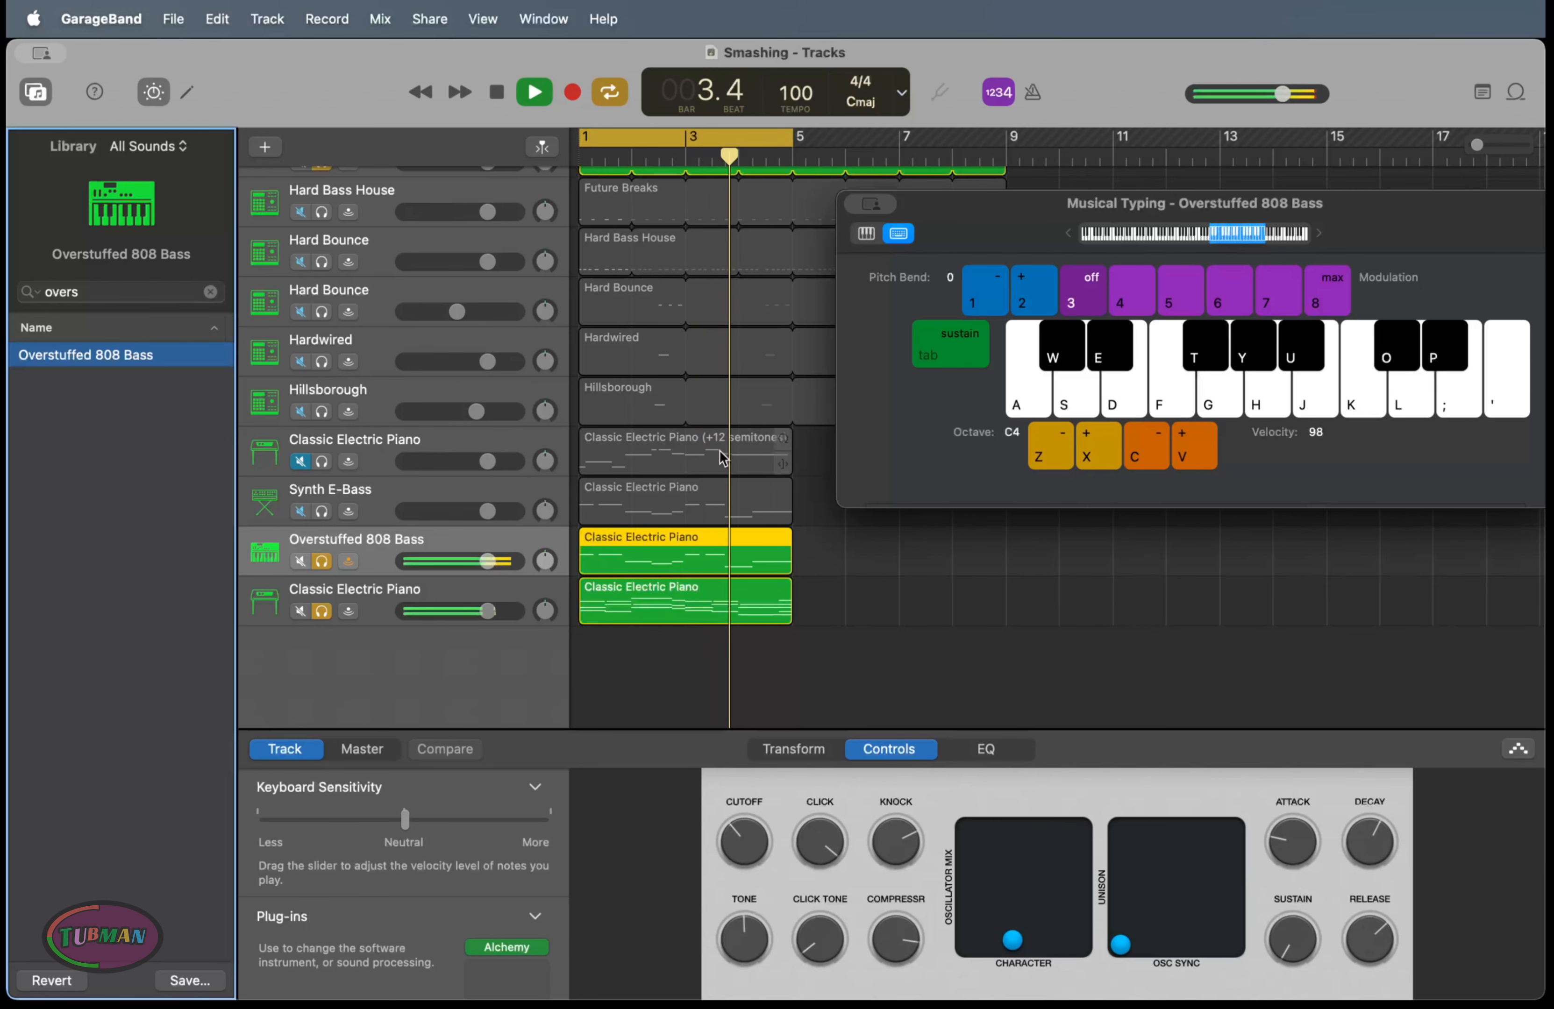
{"action": "key", "text": "space"}
{"action": "key", "text": "space"}
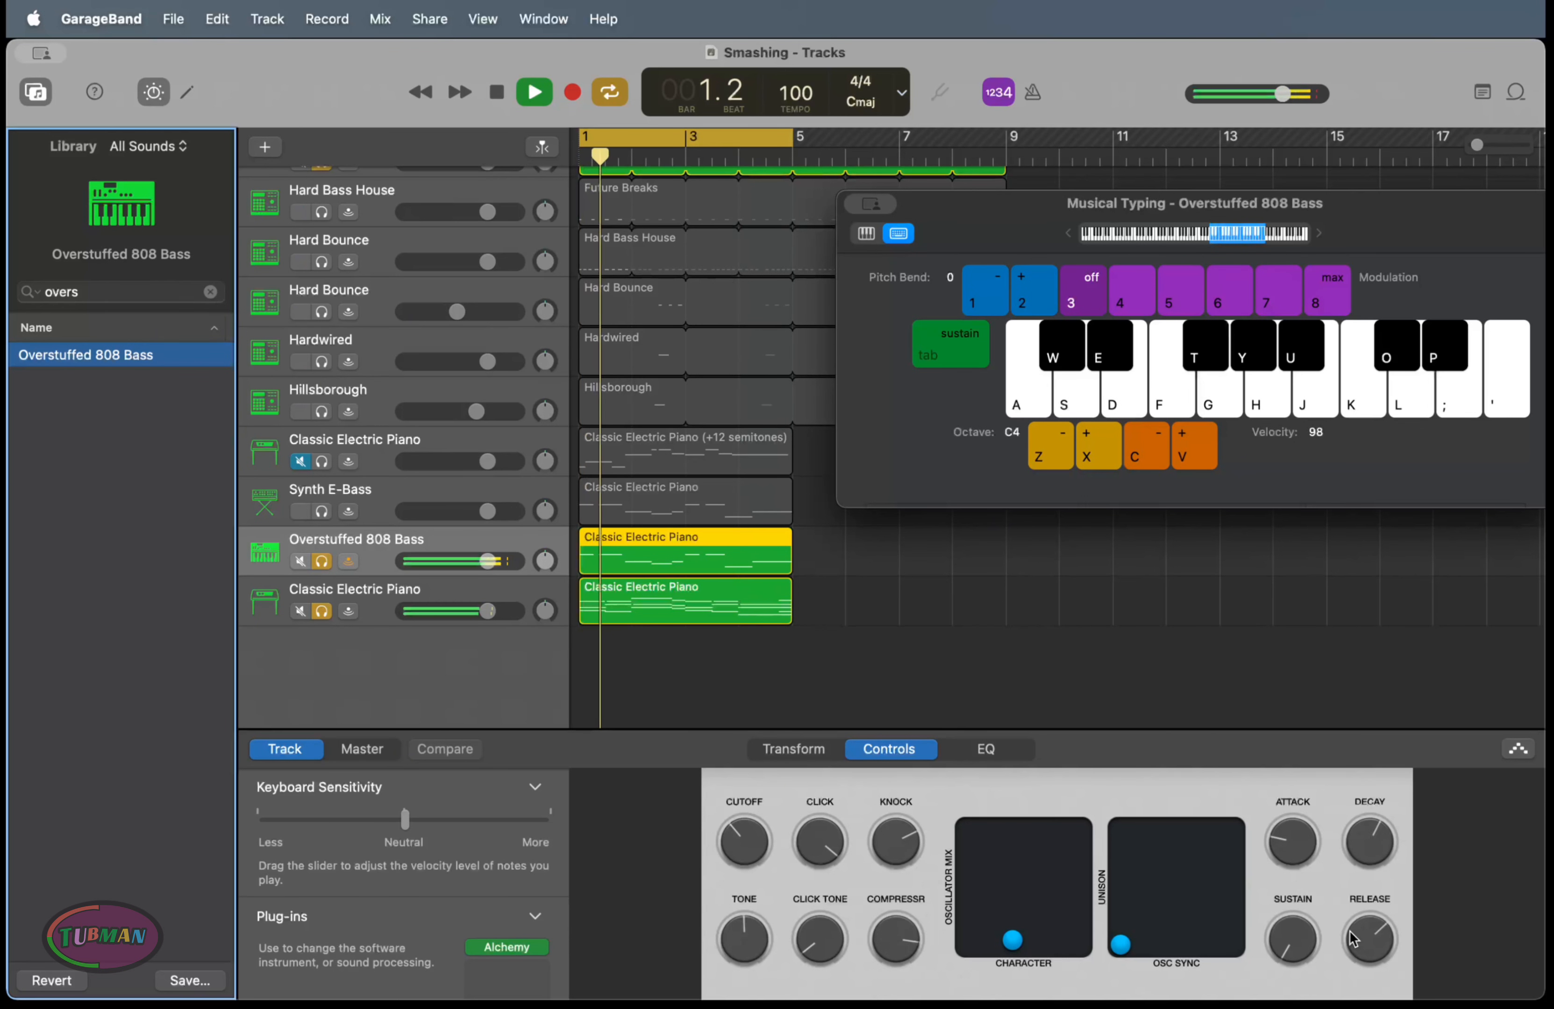
Raise the Overstuffed 808 Bass sustain to about the middle, lower its cutoff to near minimum and increase its attack
{"action": "left_click_drag", "start_coordinate": [1313, 936], "coordinate": [1284, 842]}
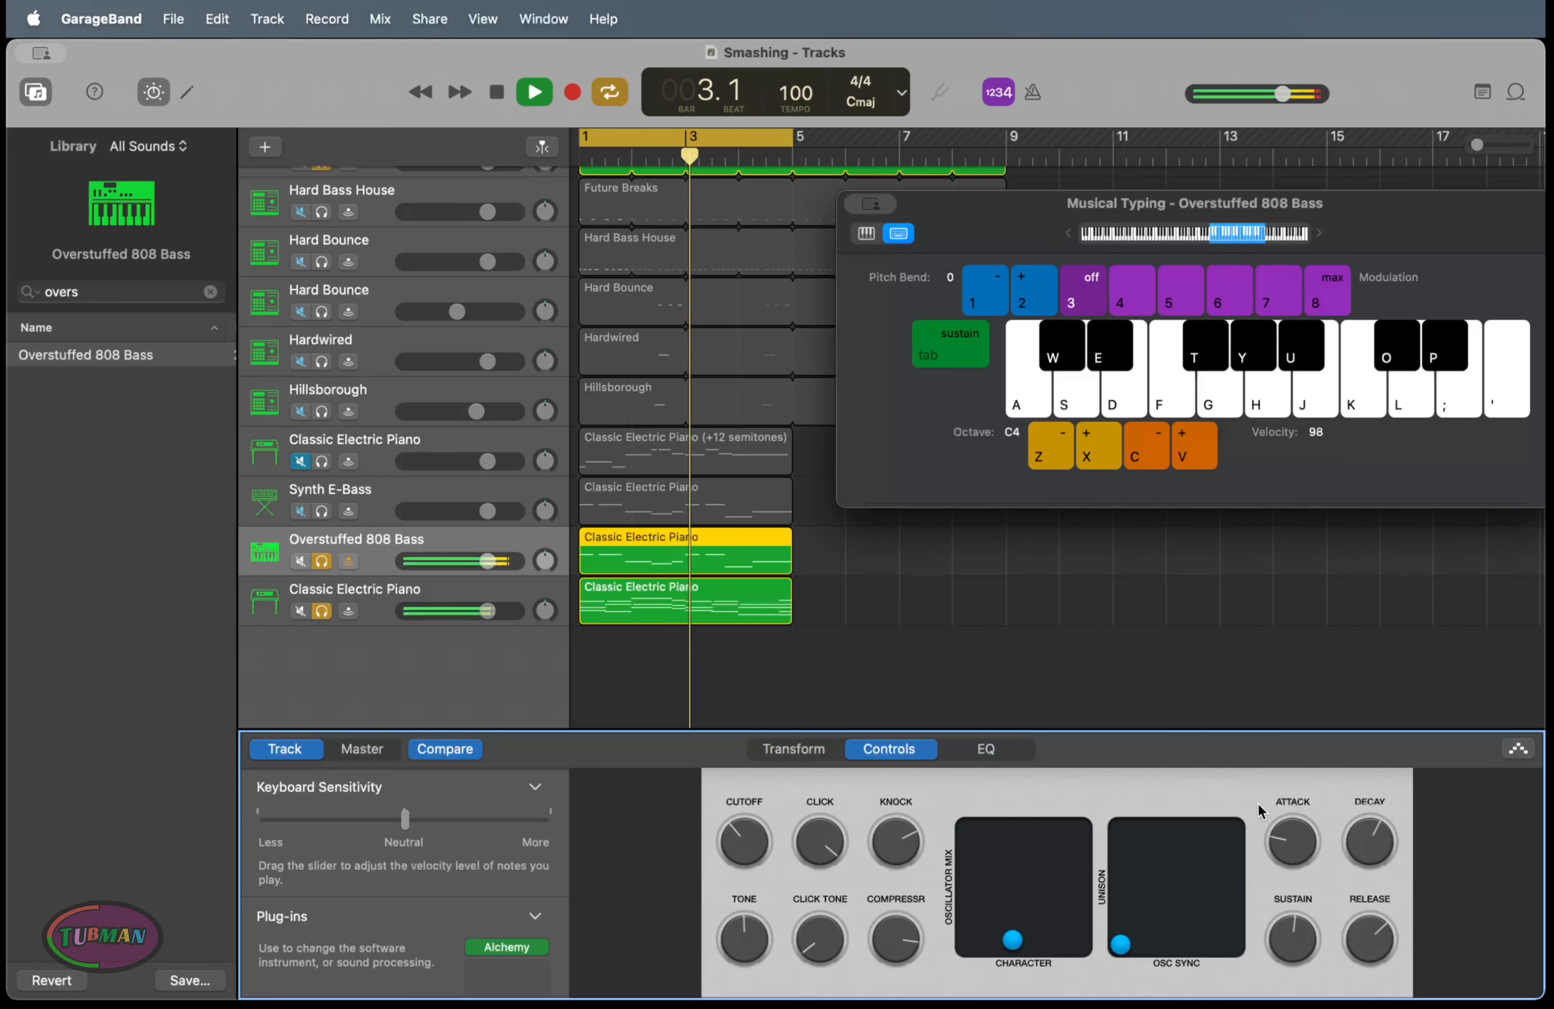
{"action": "left_click_drag", "start_coordinate": [743, 851], "coordinate": [743, 865]}
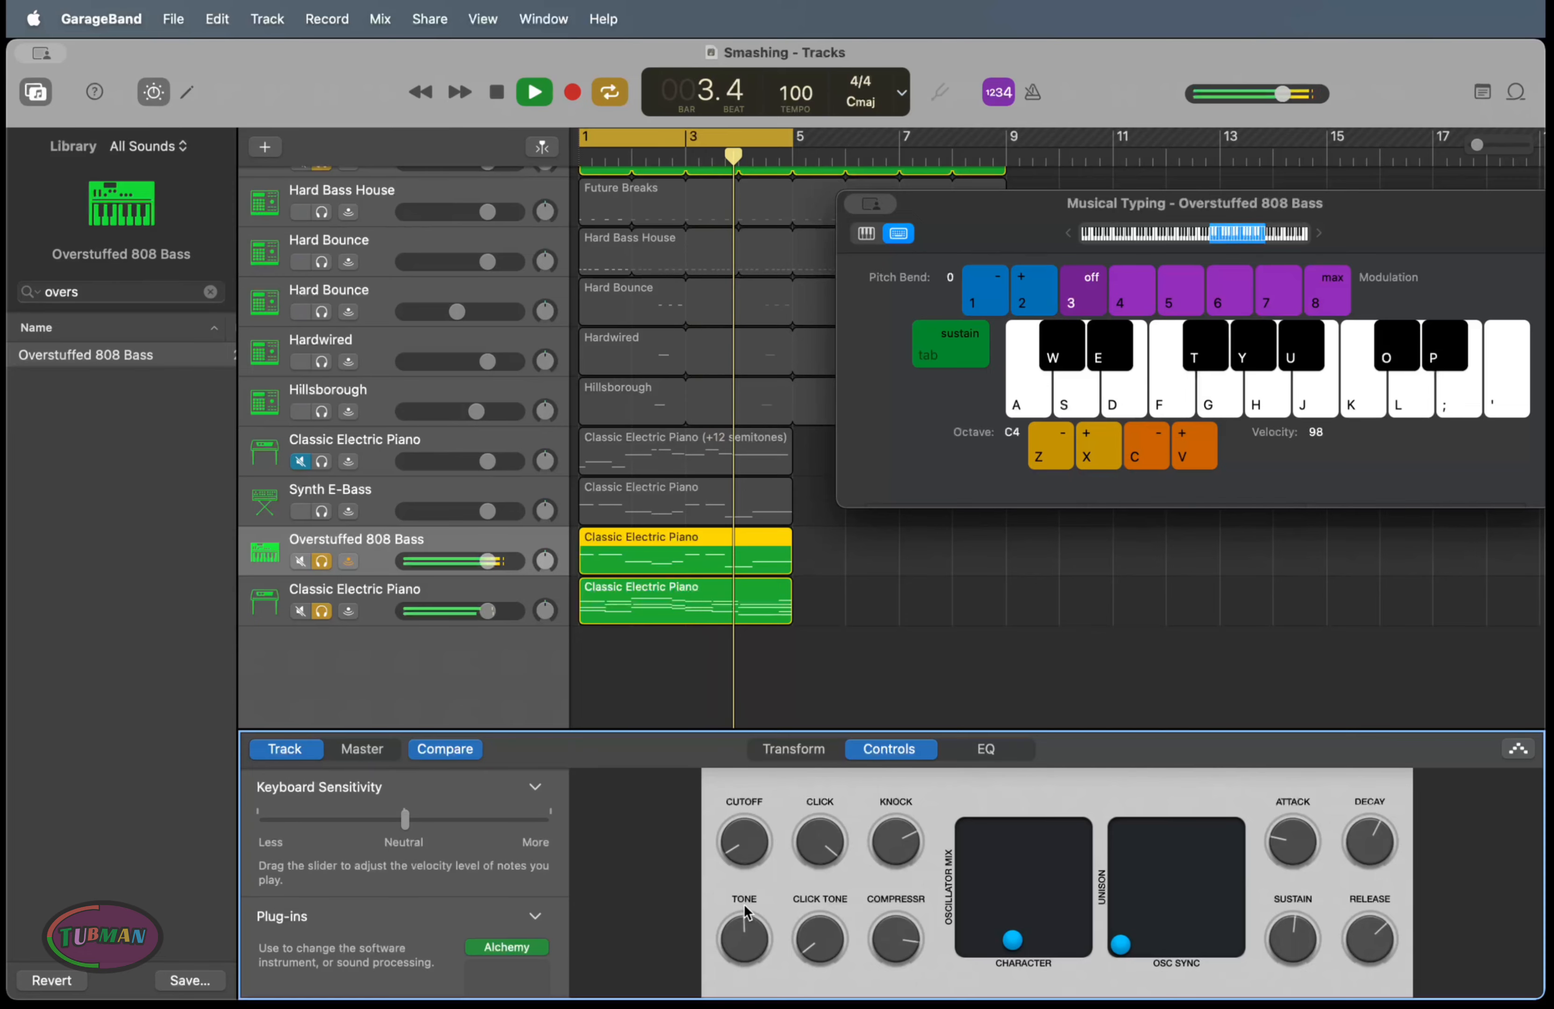
{"action": "left_click_drag", "start_coordinate": [1281, 841], "coordinate": [1273, 763]}
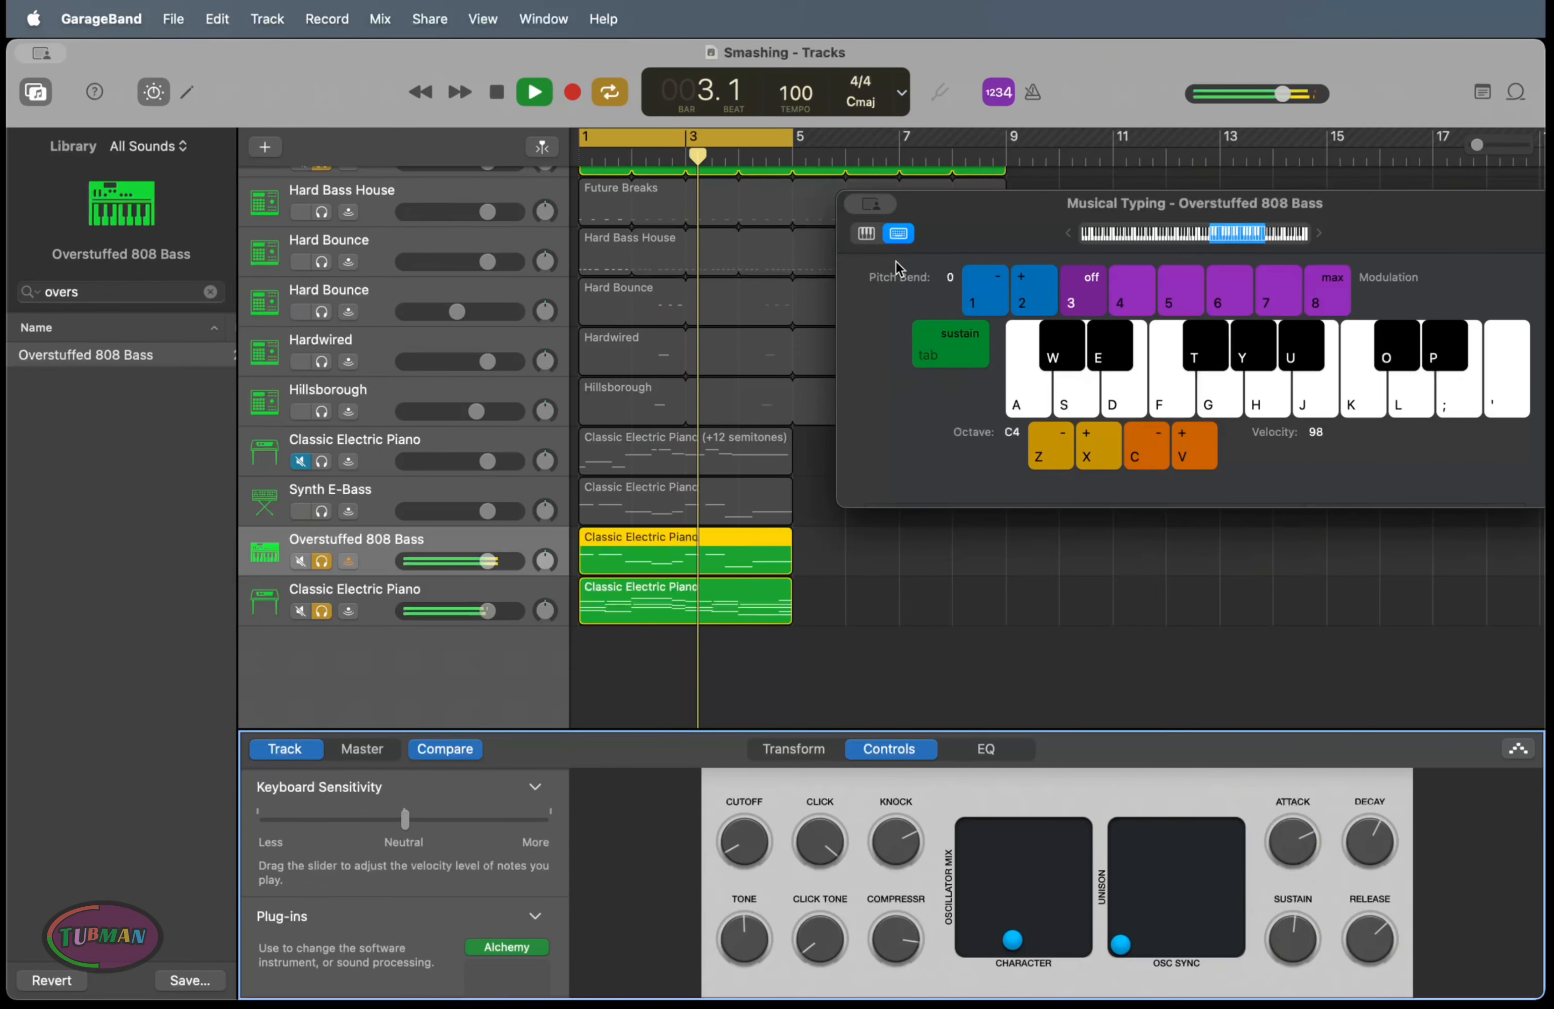
Unsolo the tracks, listen to the whole beat across all tracks and stop playback
{"action": "scroll", "coordinate": [634, 549], "scroll_direction": "up", "scroll_amount": 5}
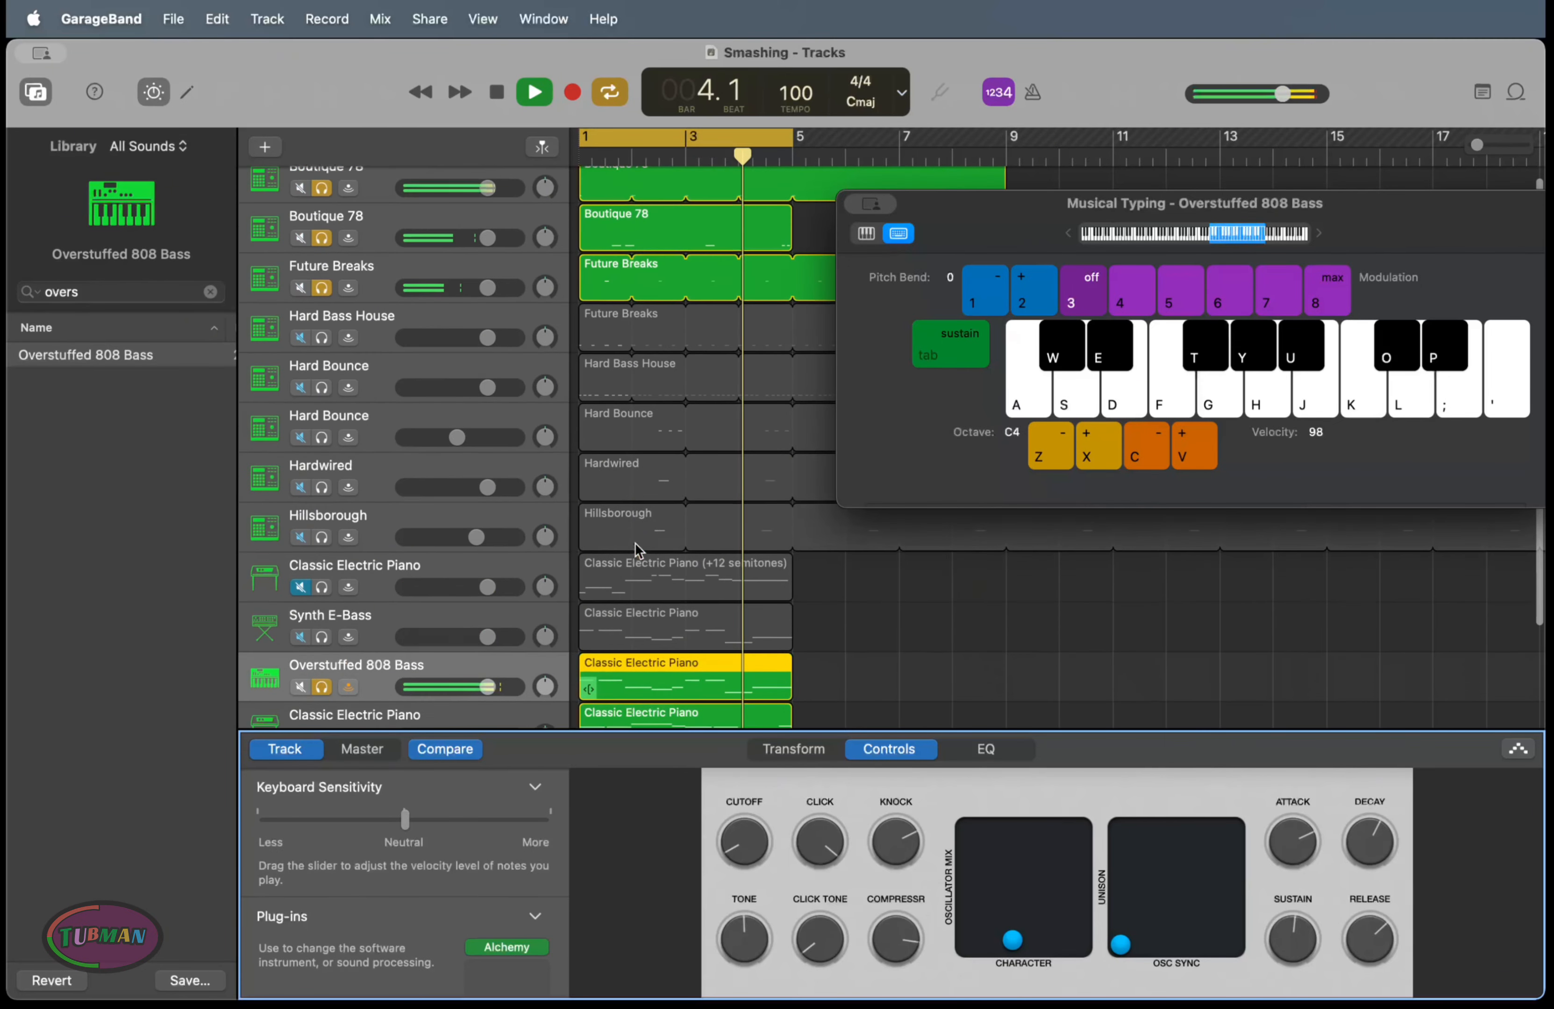
{"action": "scroll", "coordinate": [852, 639], "scroll_direction": "down", "scroll_amount": 5}
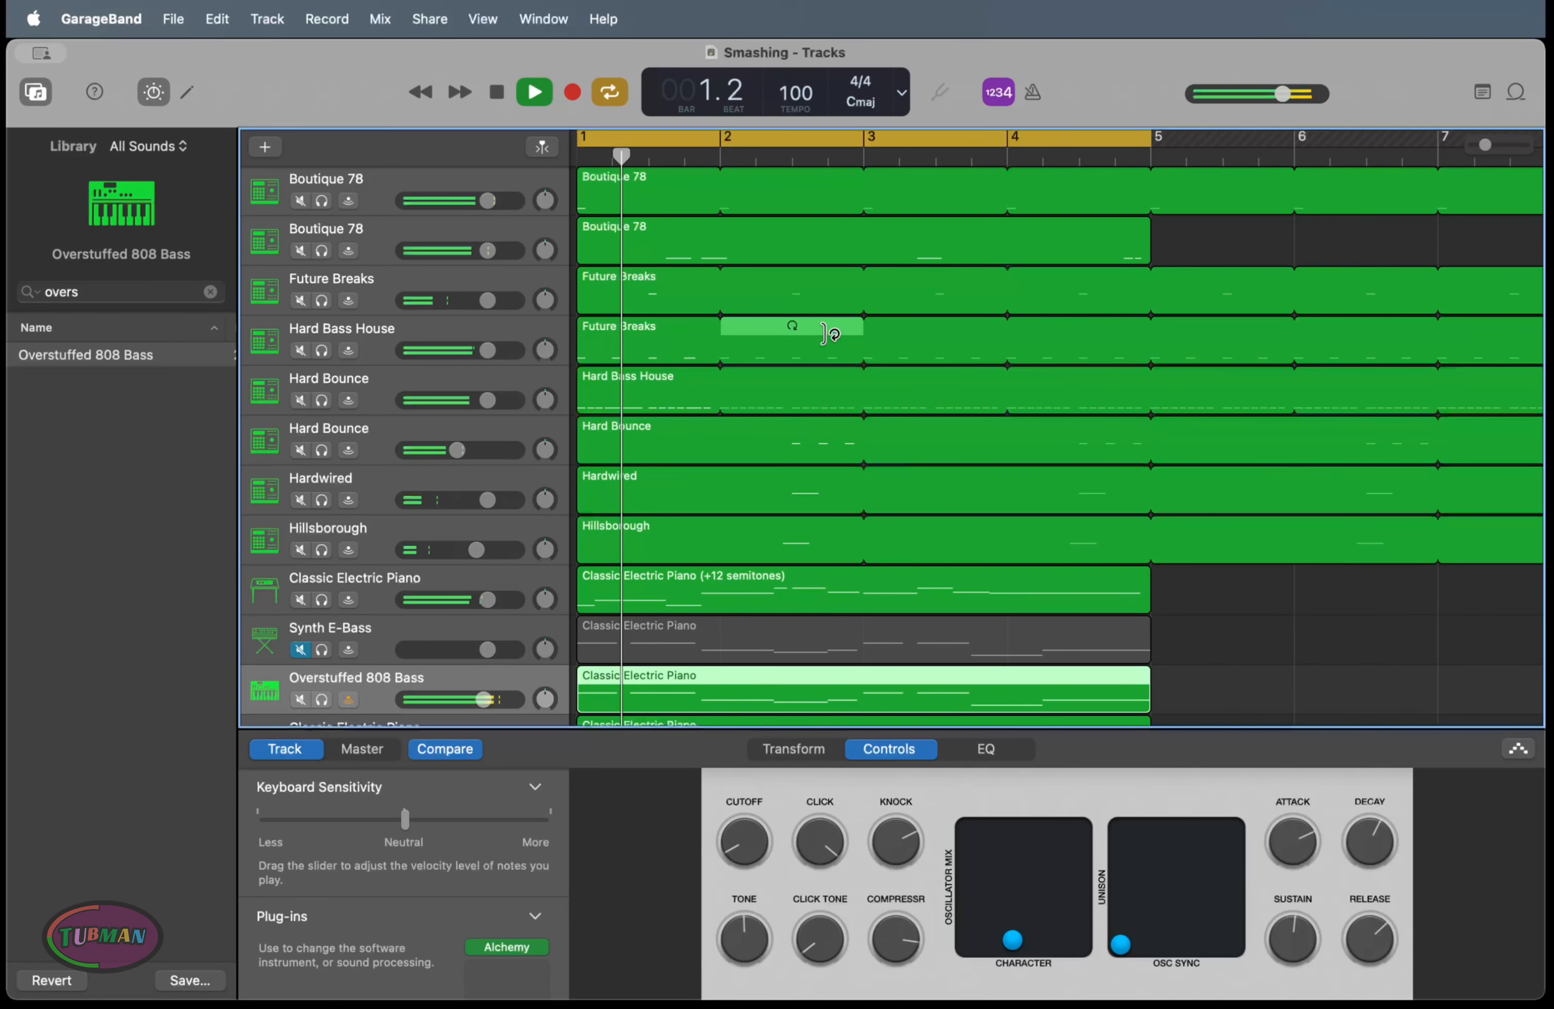
{"action": "scroll", "coordinate": [831, 334], "scroll_direction": "down", "scroll_amount": 5}
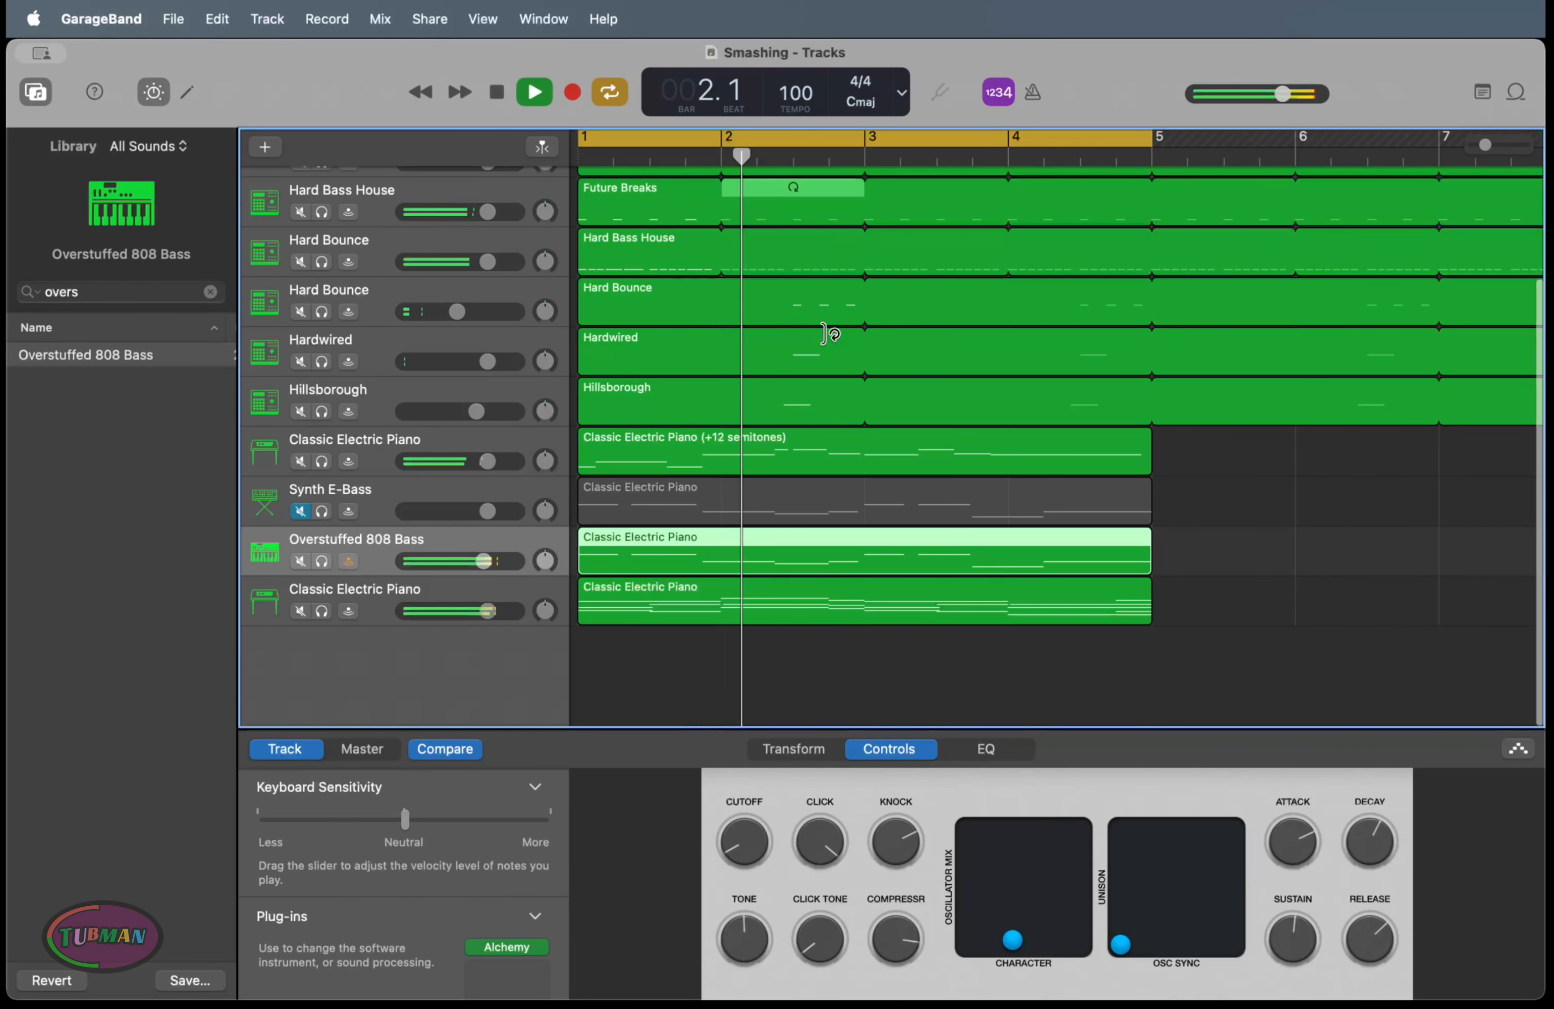
{"action": "key", "text": "space"}
Solo the bottom chord track and audition the pads from Rain Clouds to Sea of Tranquility, keeping Sea of Tranquility
{"action": "left_click", "coordinate": [590, 609]}
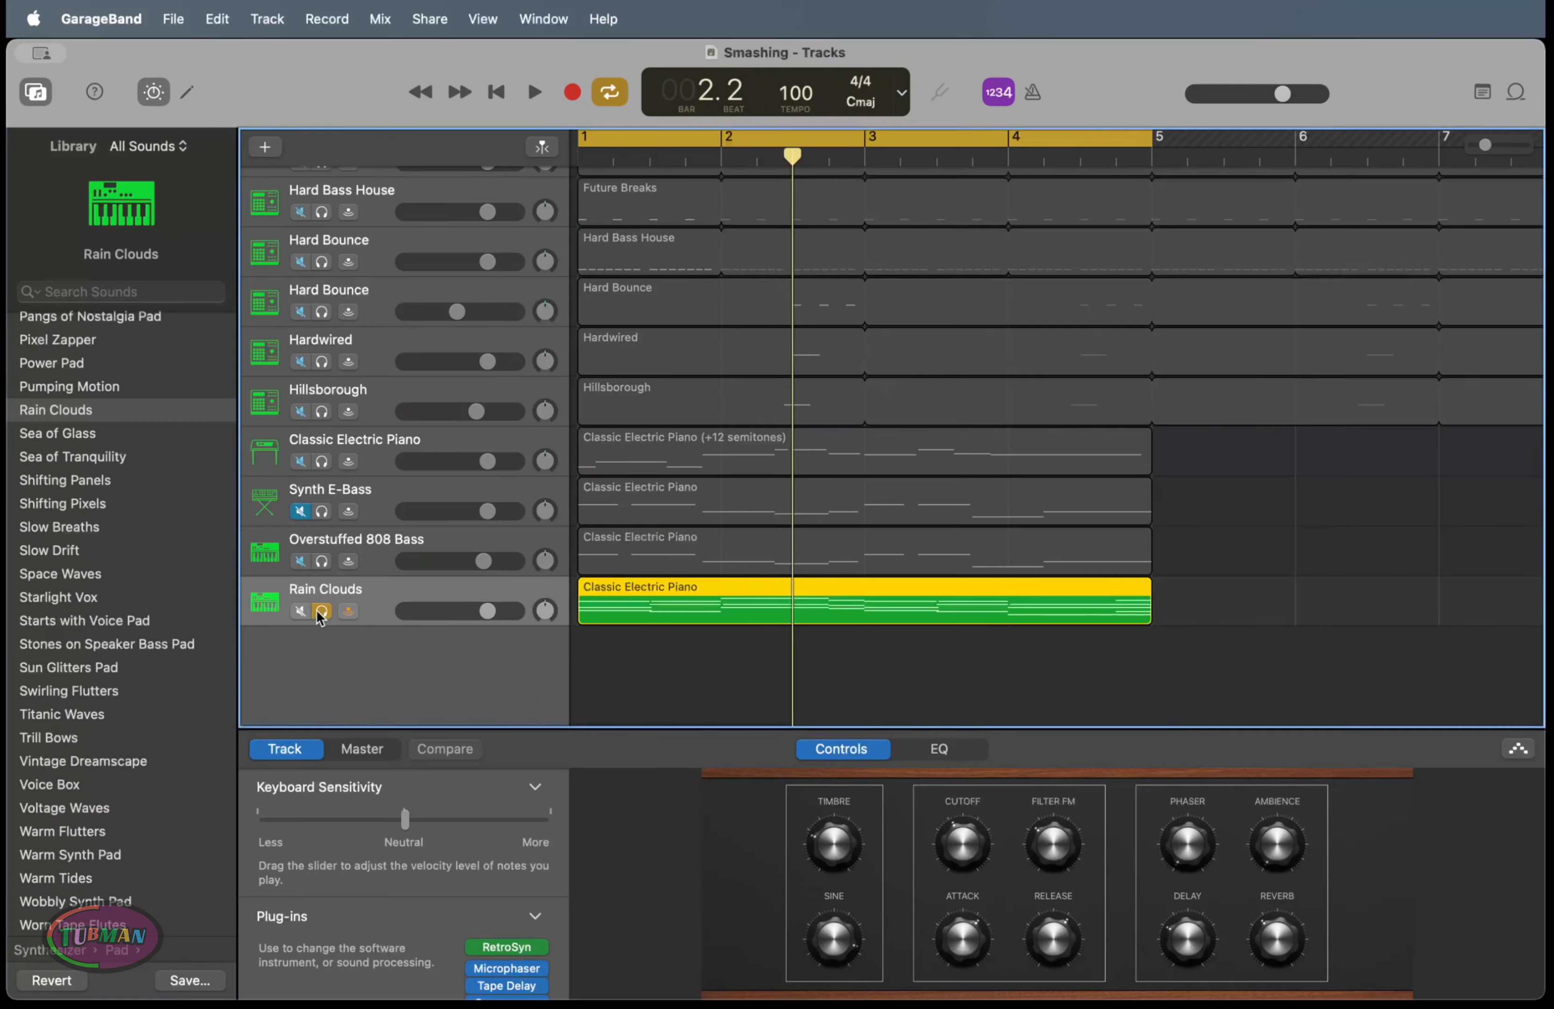
{"action": "key", "text": "Return"}
{"action": "key", "text": "space"}
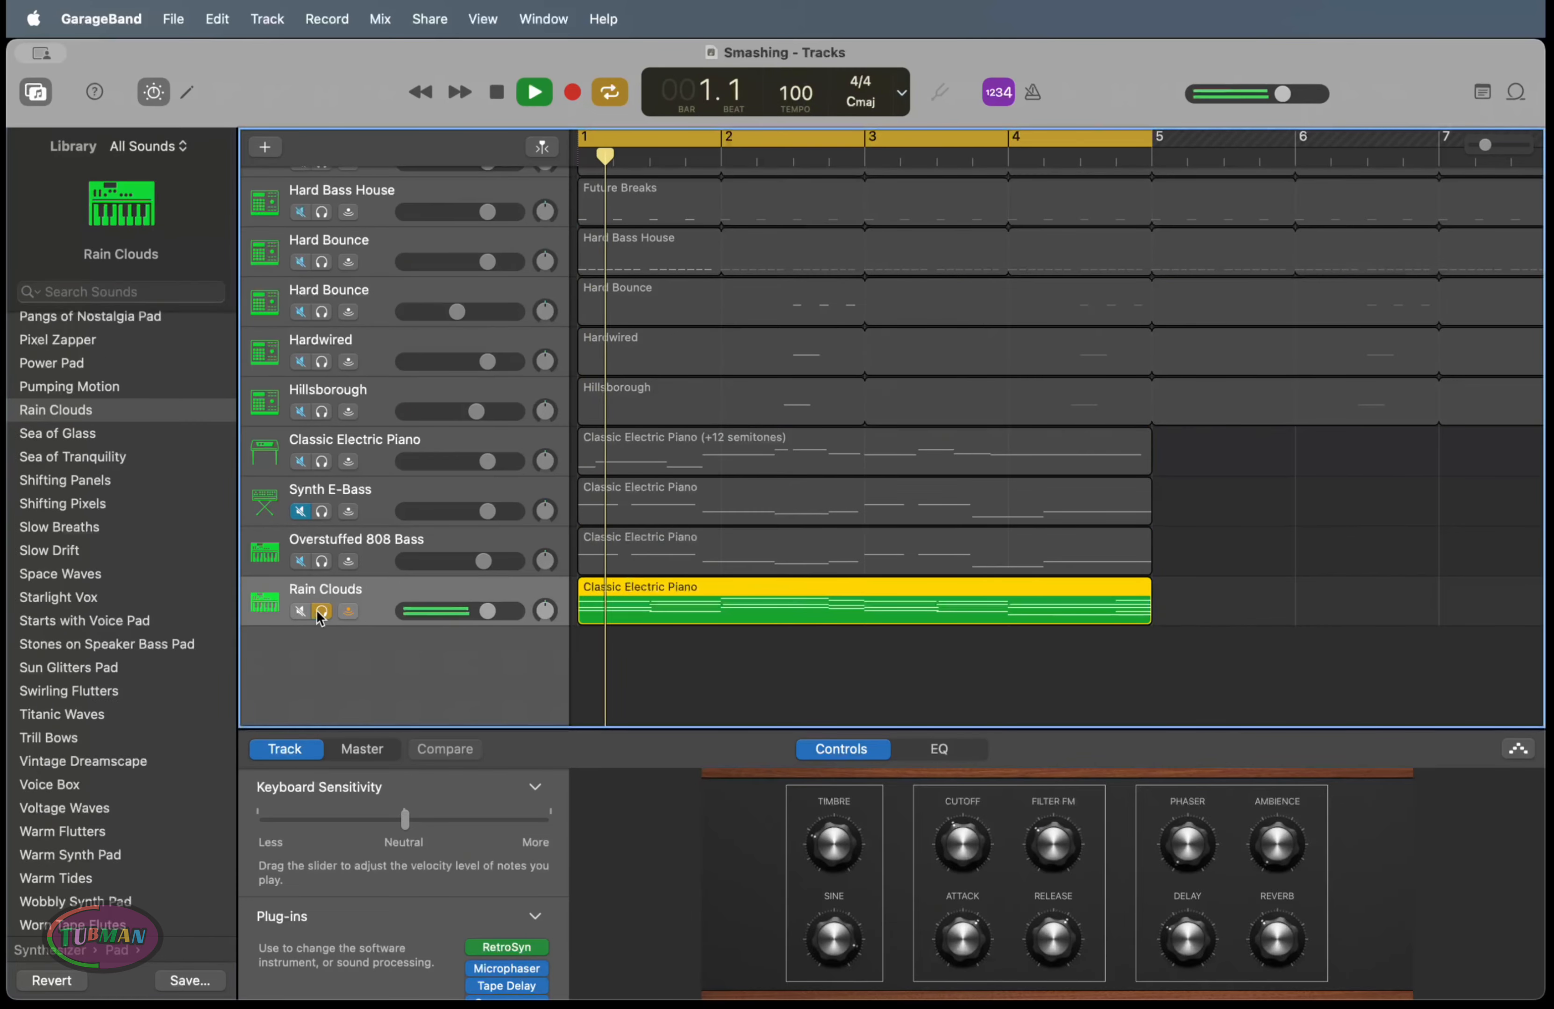
{"action": "key", "text": "Down"}
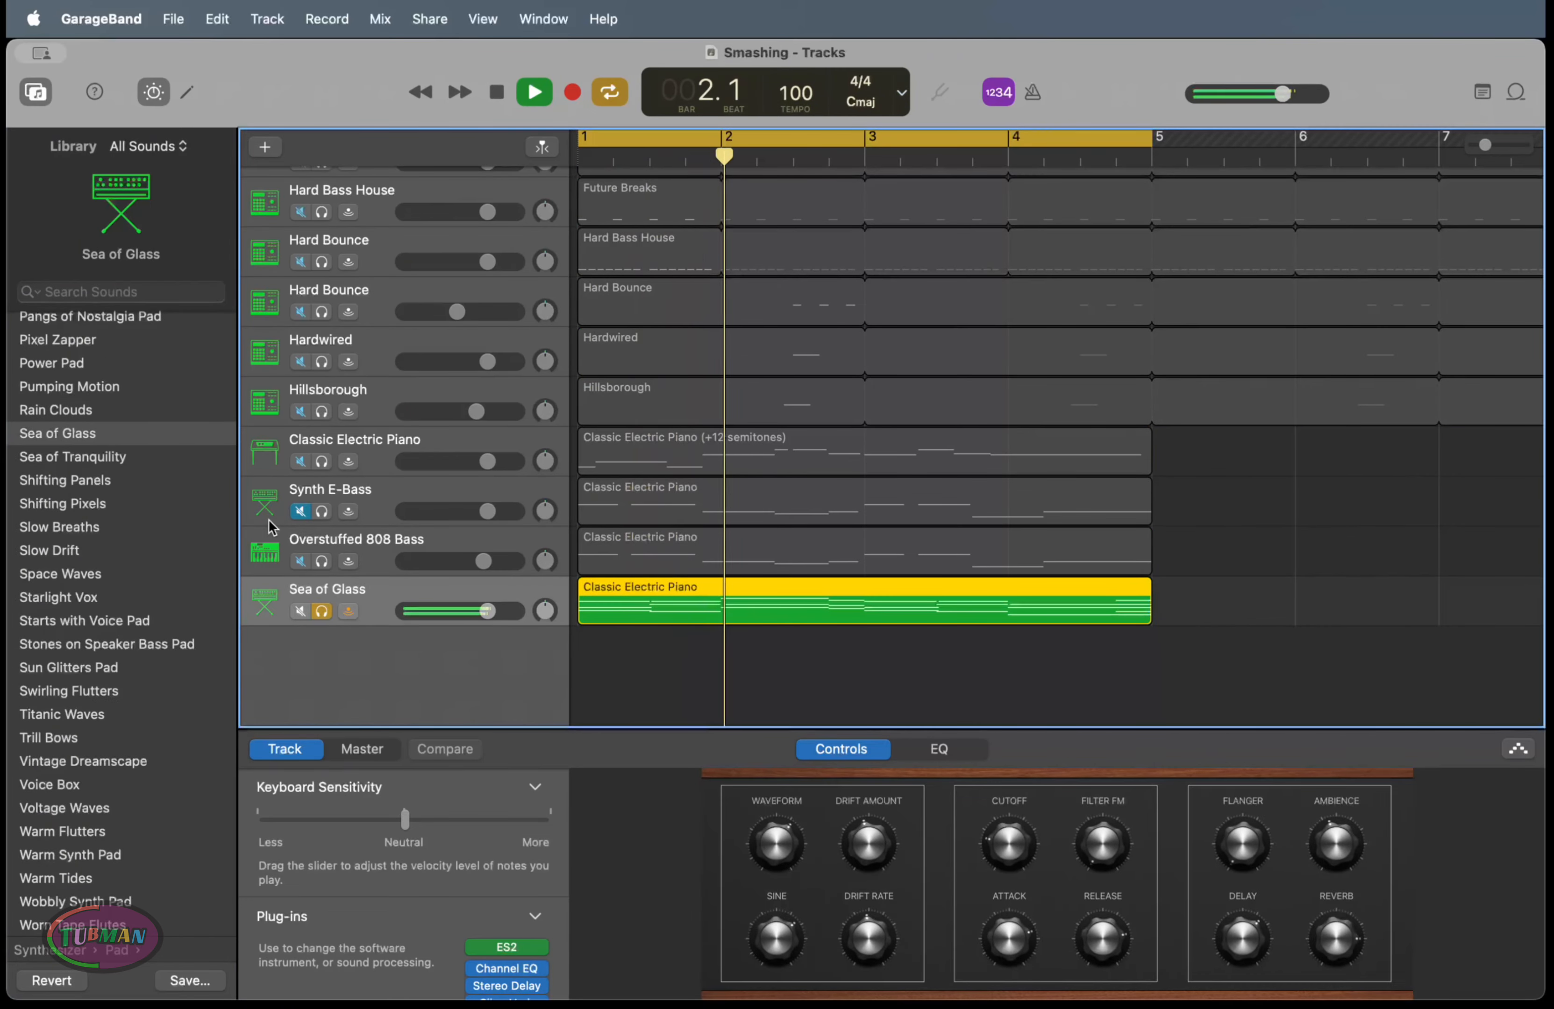
{"action": "key", "text": "Down"}
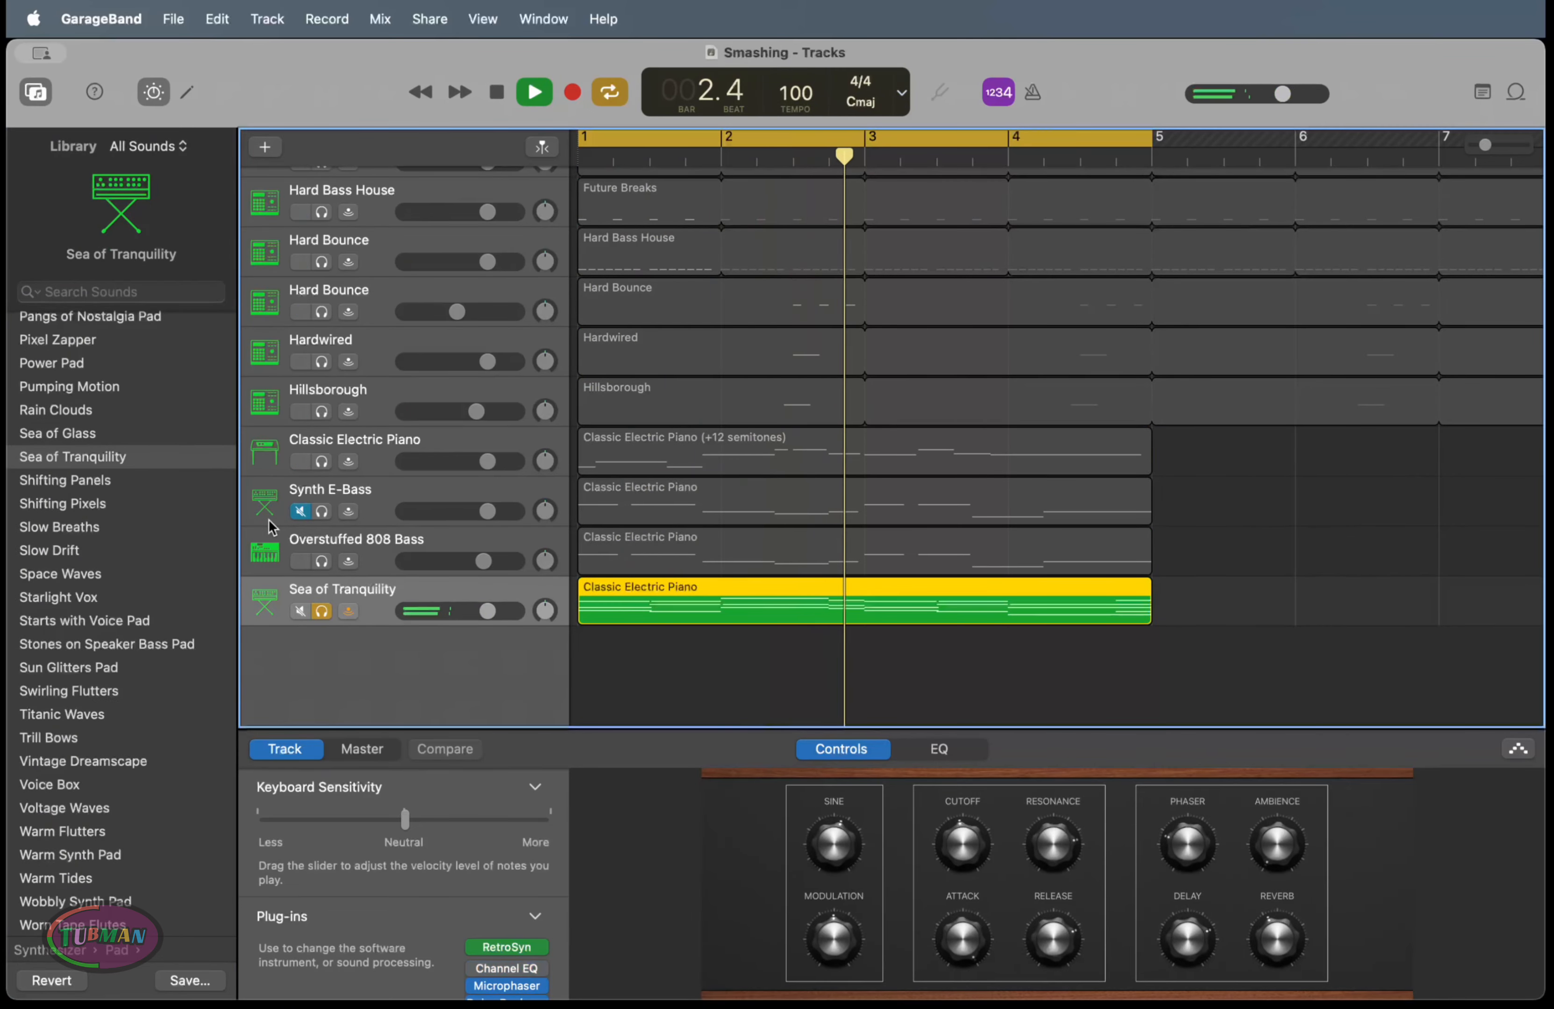
{"action": "key", "text": "Return"}
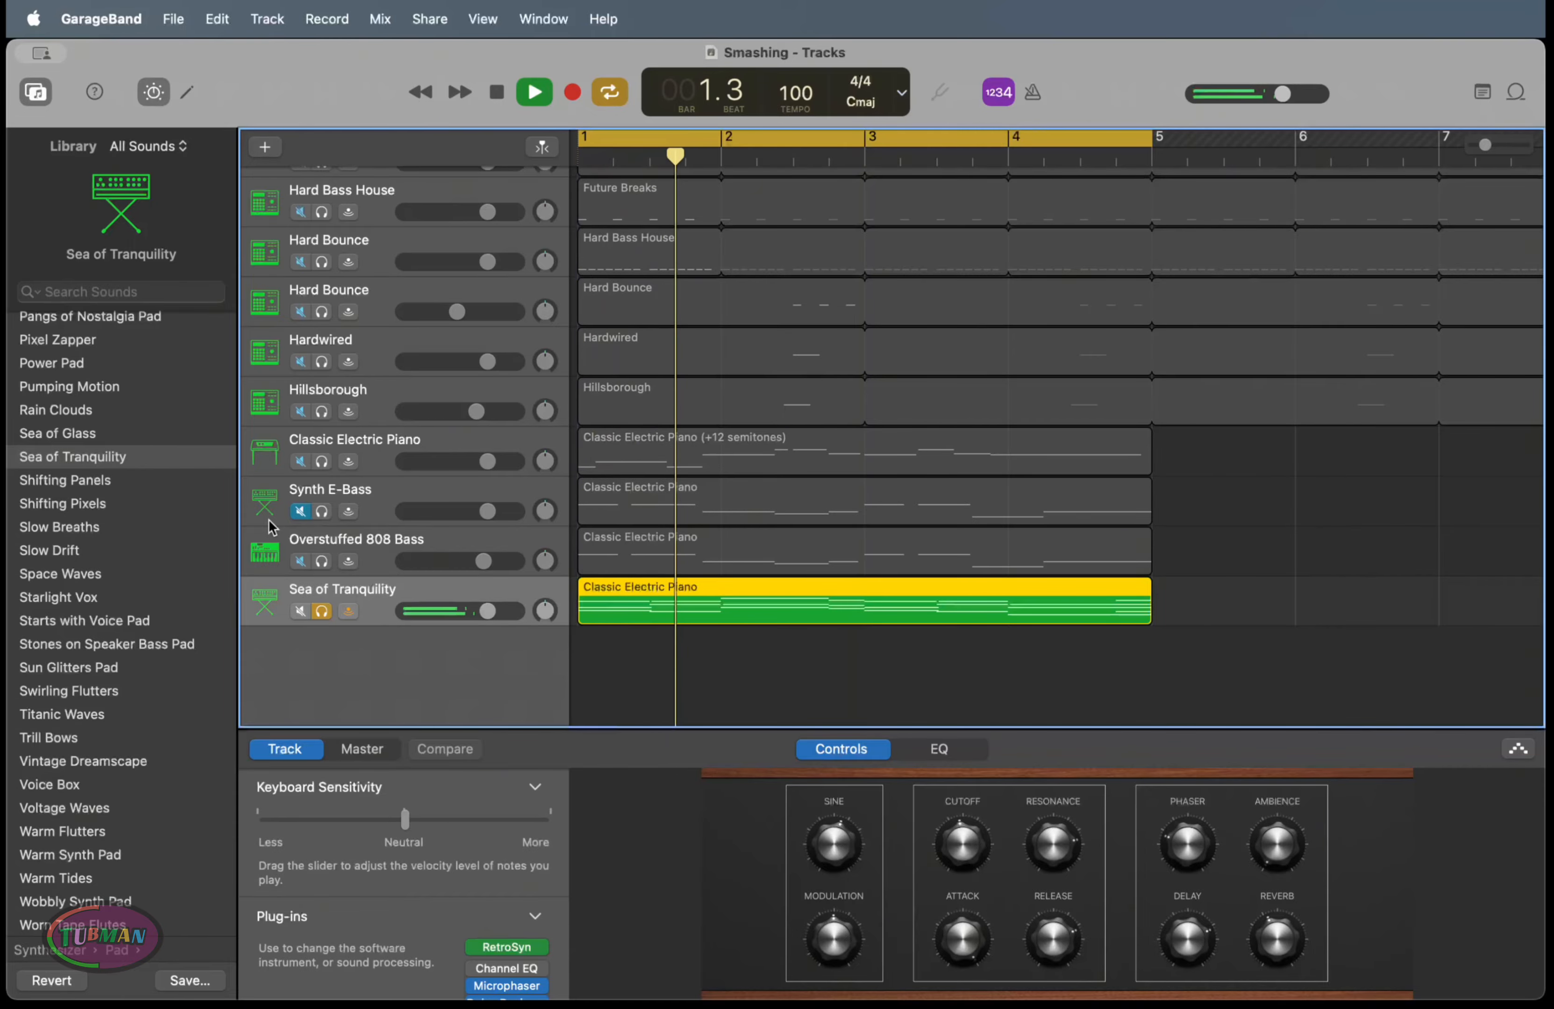
{"action": "key", "text": "space"}
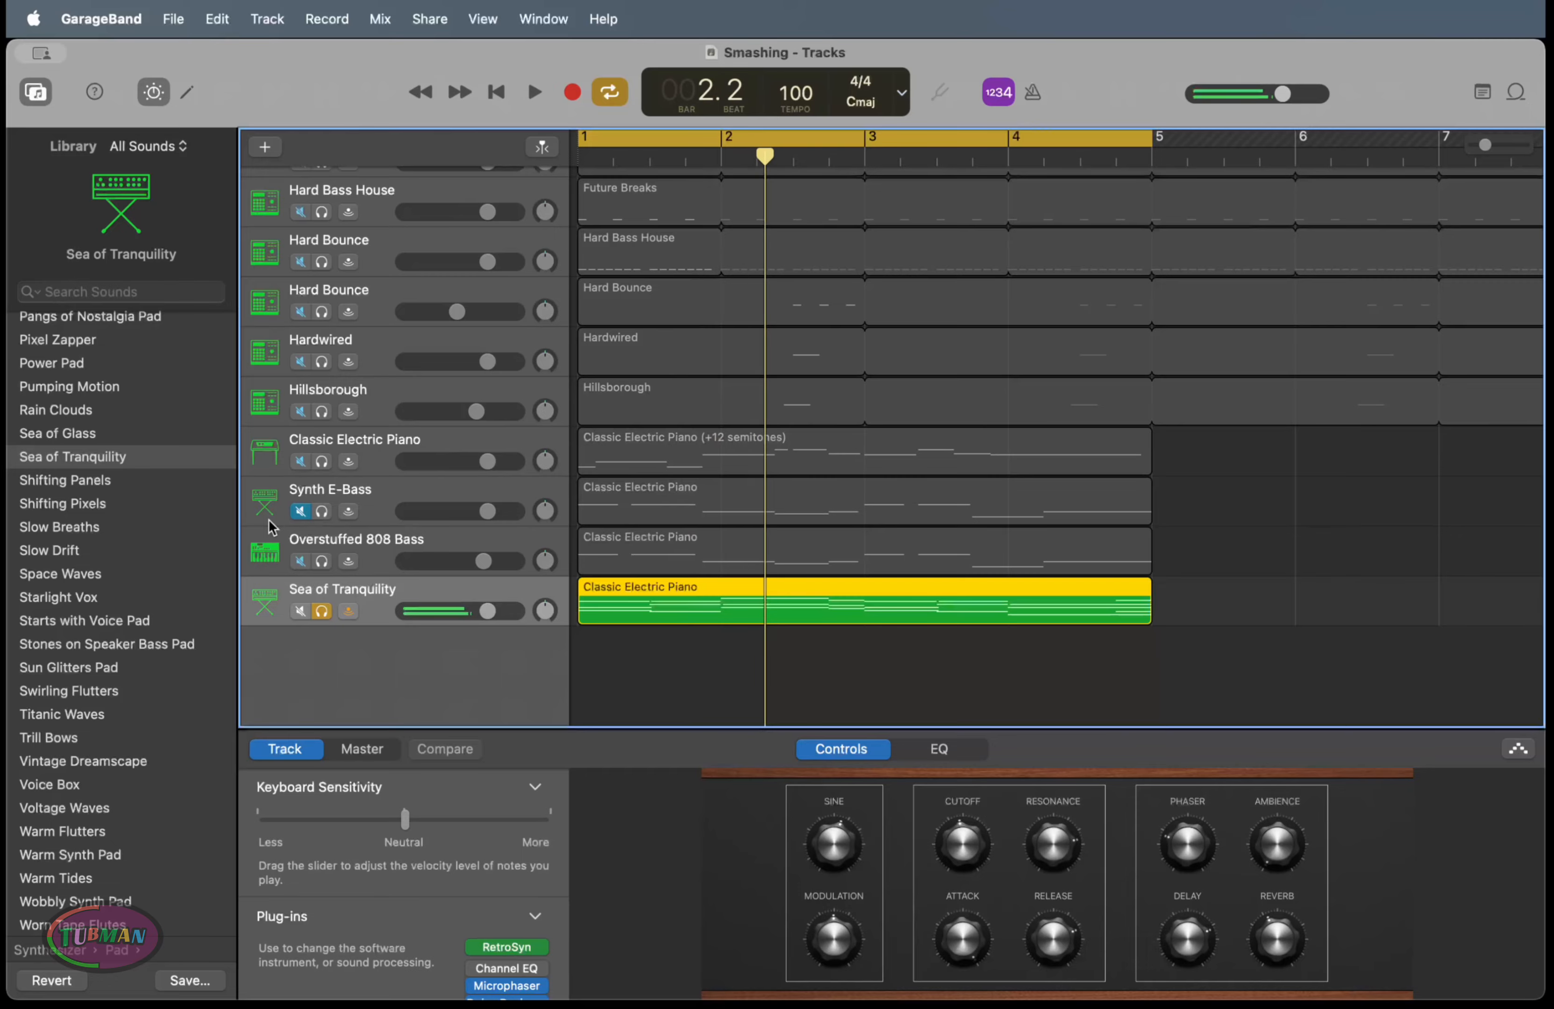
Unsolo the Sea of Tranquility chord track and play it with the full beat
{"action": "left_click", "coordinate": [321, 611]}
{"action": "key", "text": "space"}
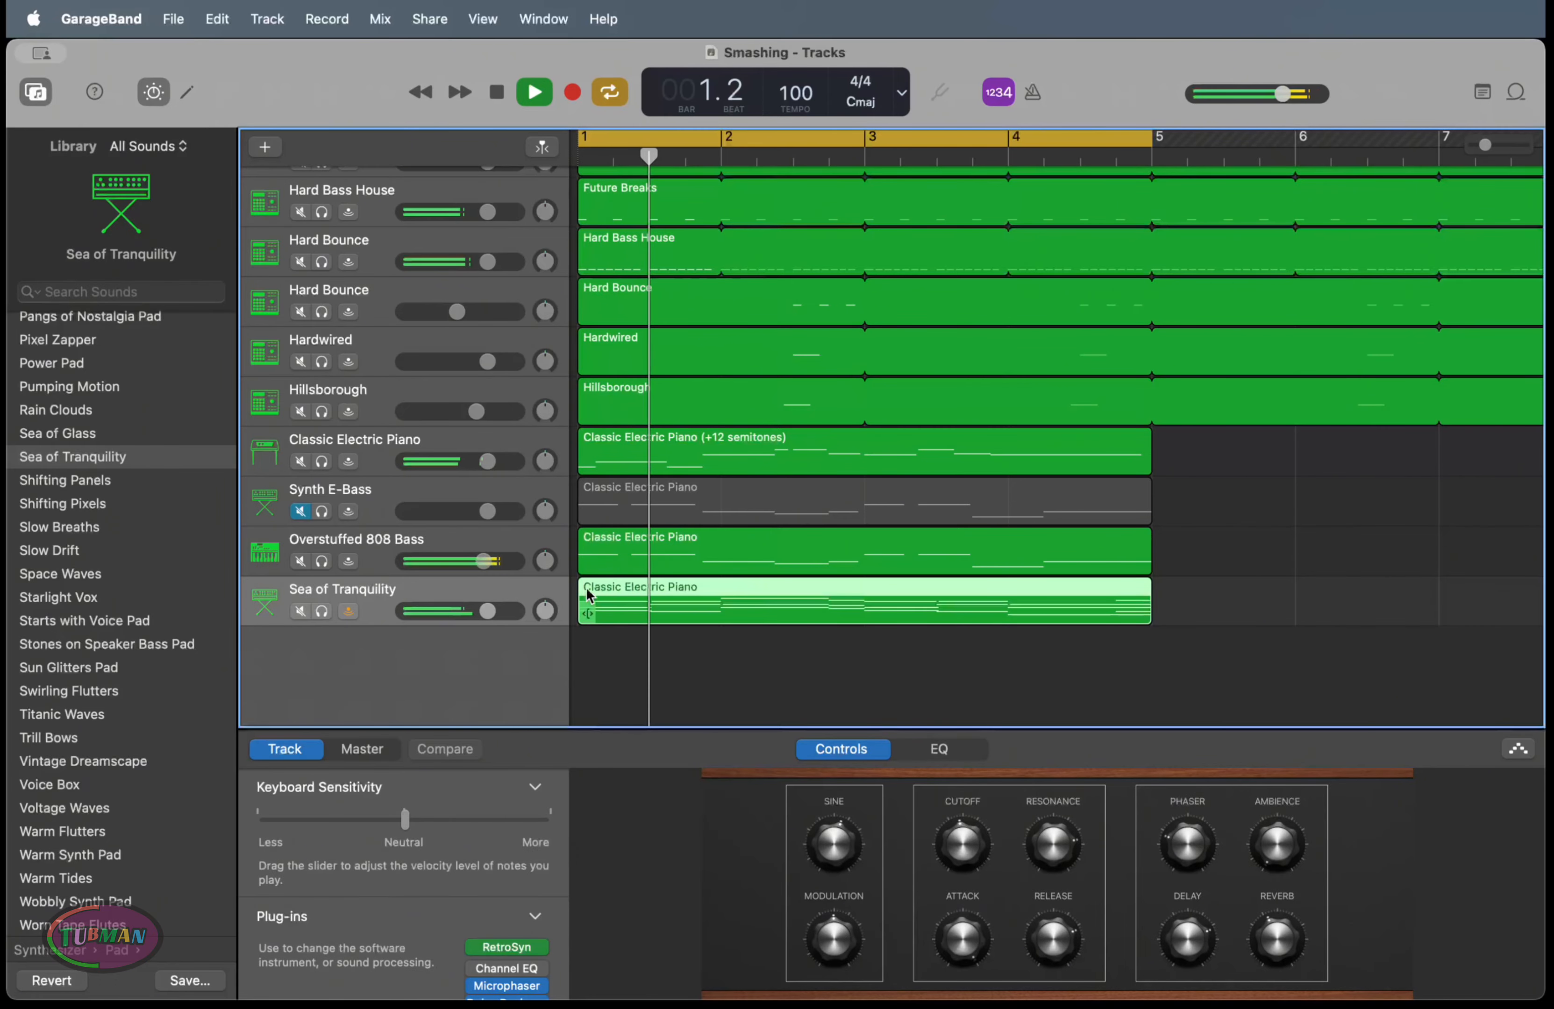
{"action": "scroll", "coordinate": [588, 595], "scroll_direction": "down", "scroll_amount": 4}
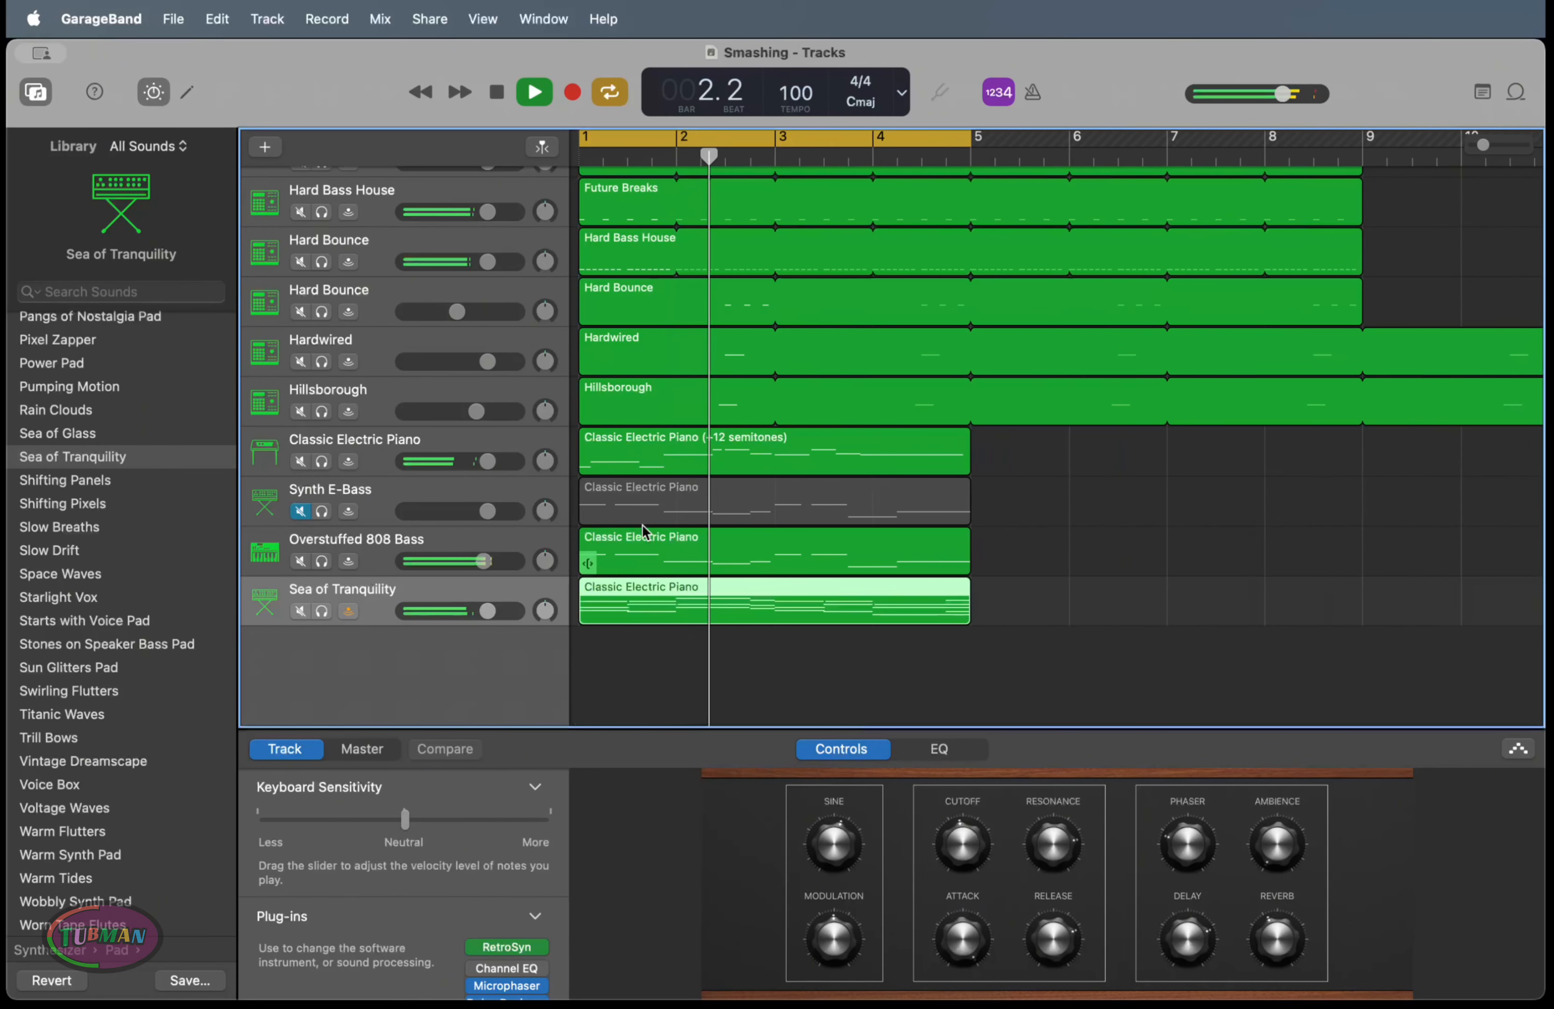
Audition pads from Vintage Dreamscape onward on the +12 semitones melody track, keeping Warm Synth Pad, and stop playback
{"action": "key", "text": "space"}
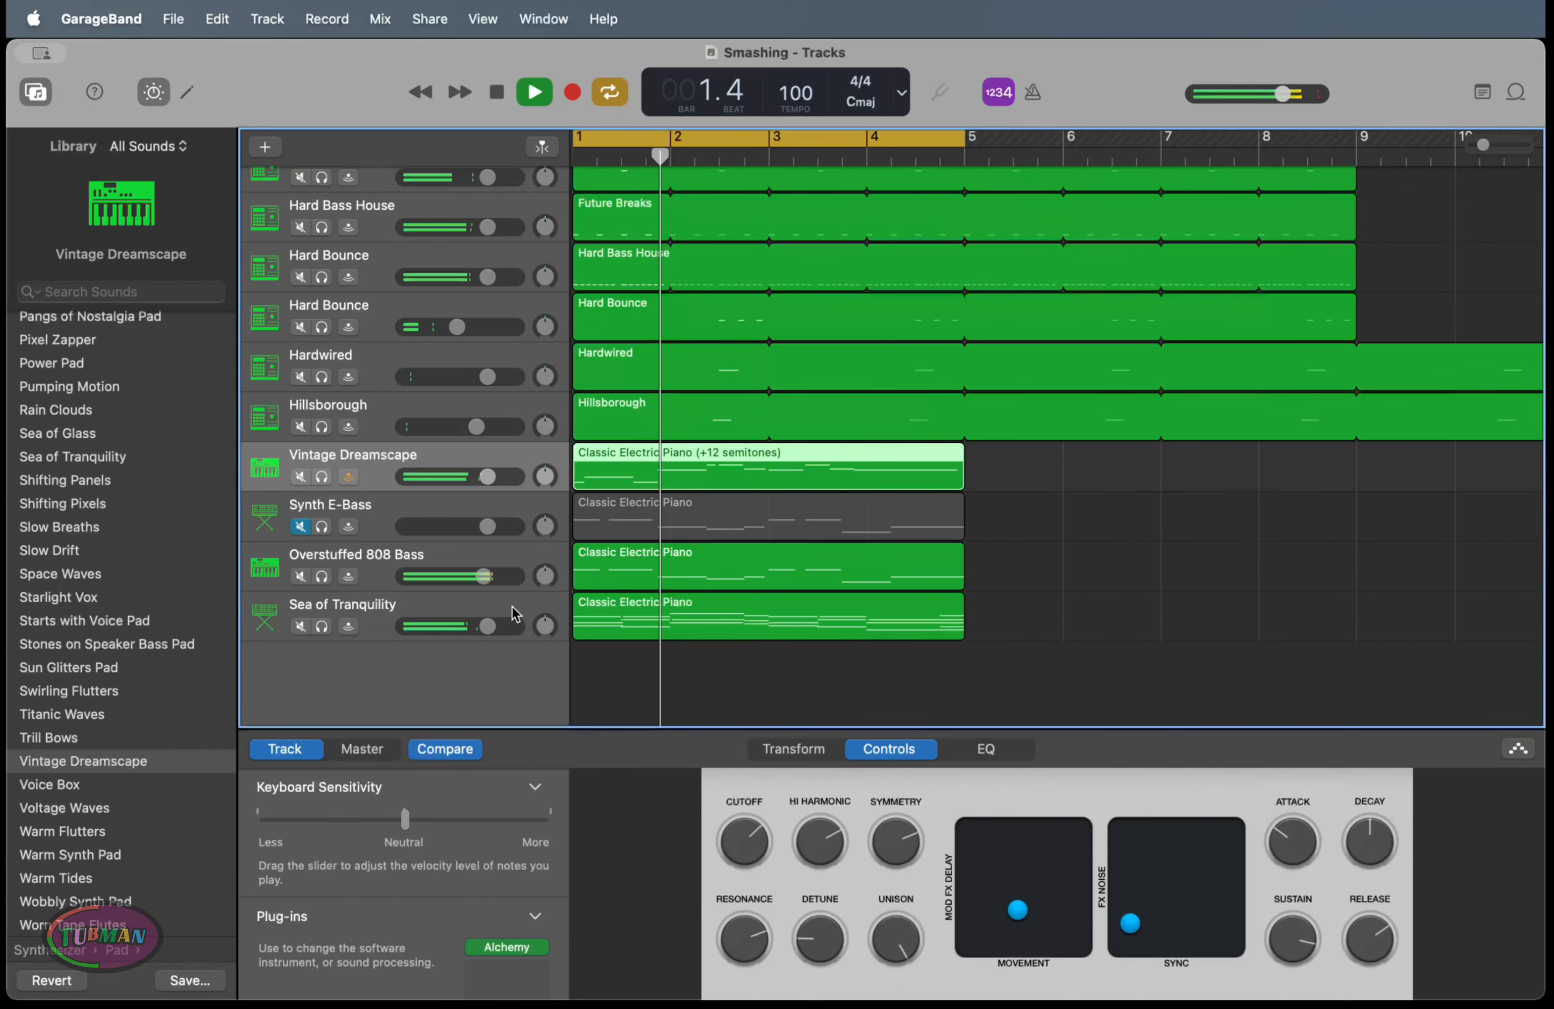
{"action": "left_click", "coordinate": [105, 785]}
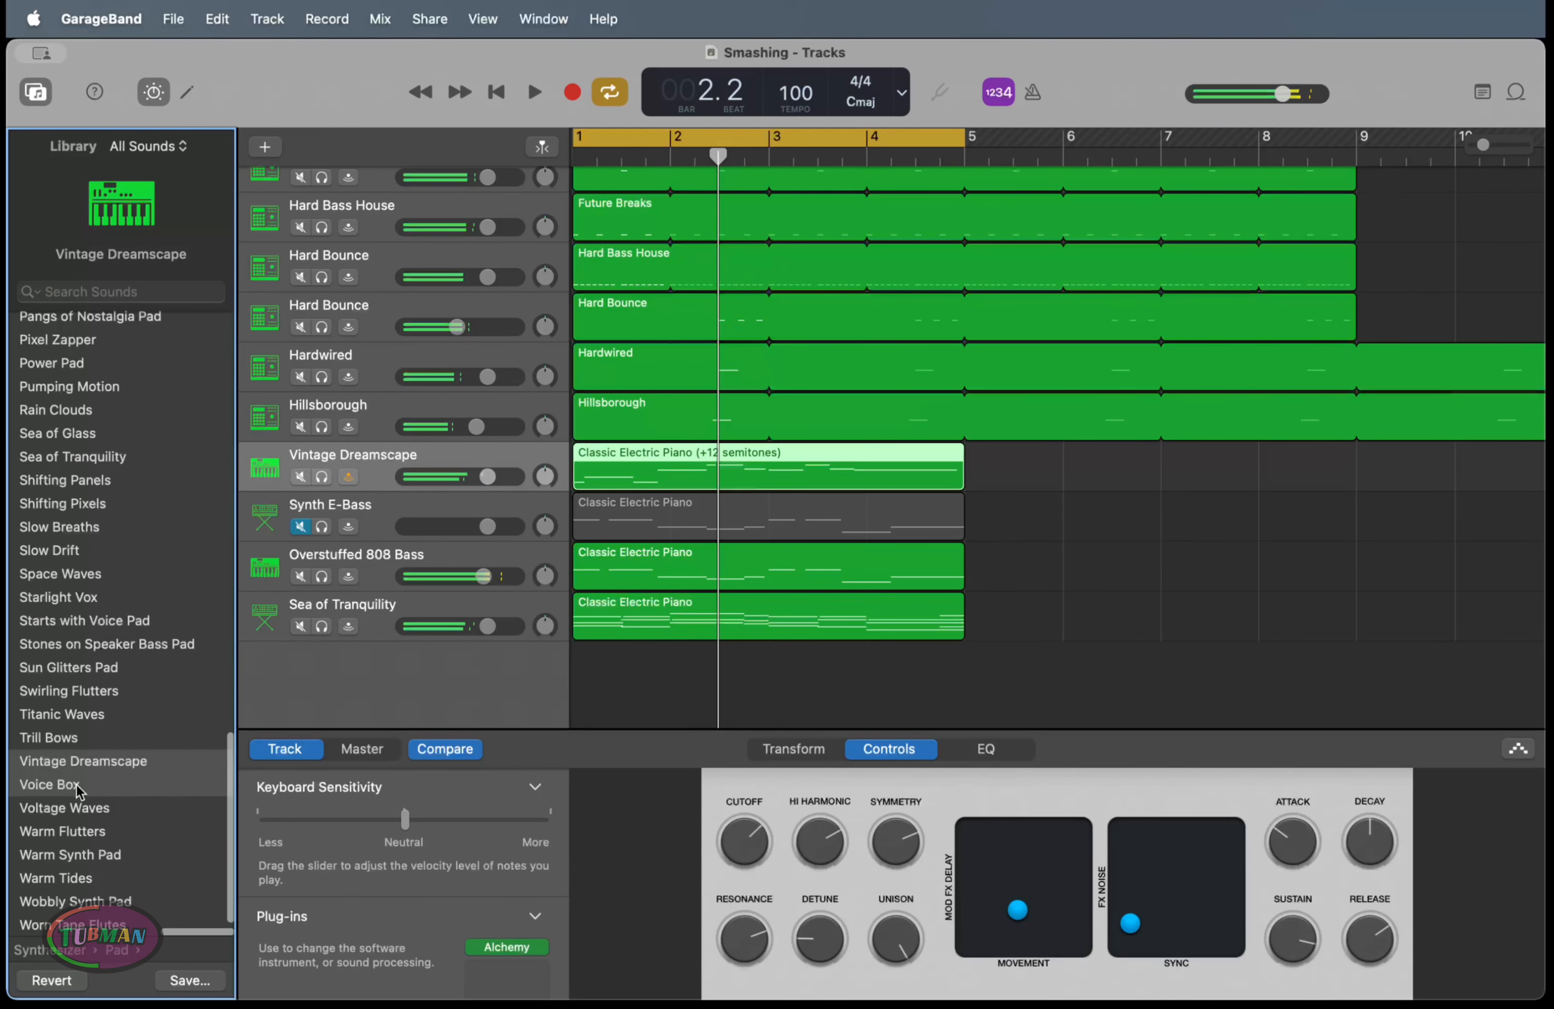
{"action": "left_click", "coordinate": [112, 811]}
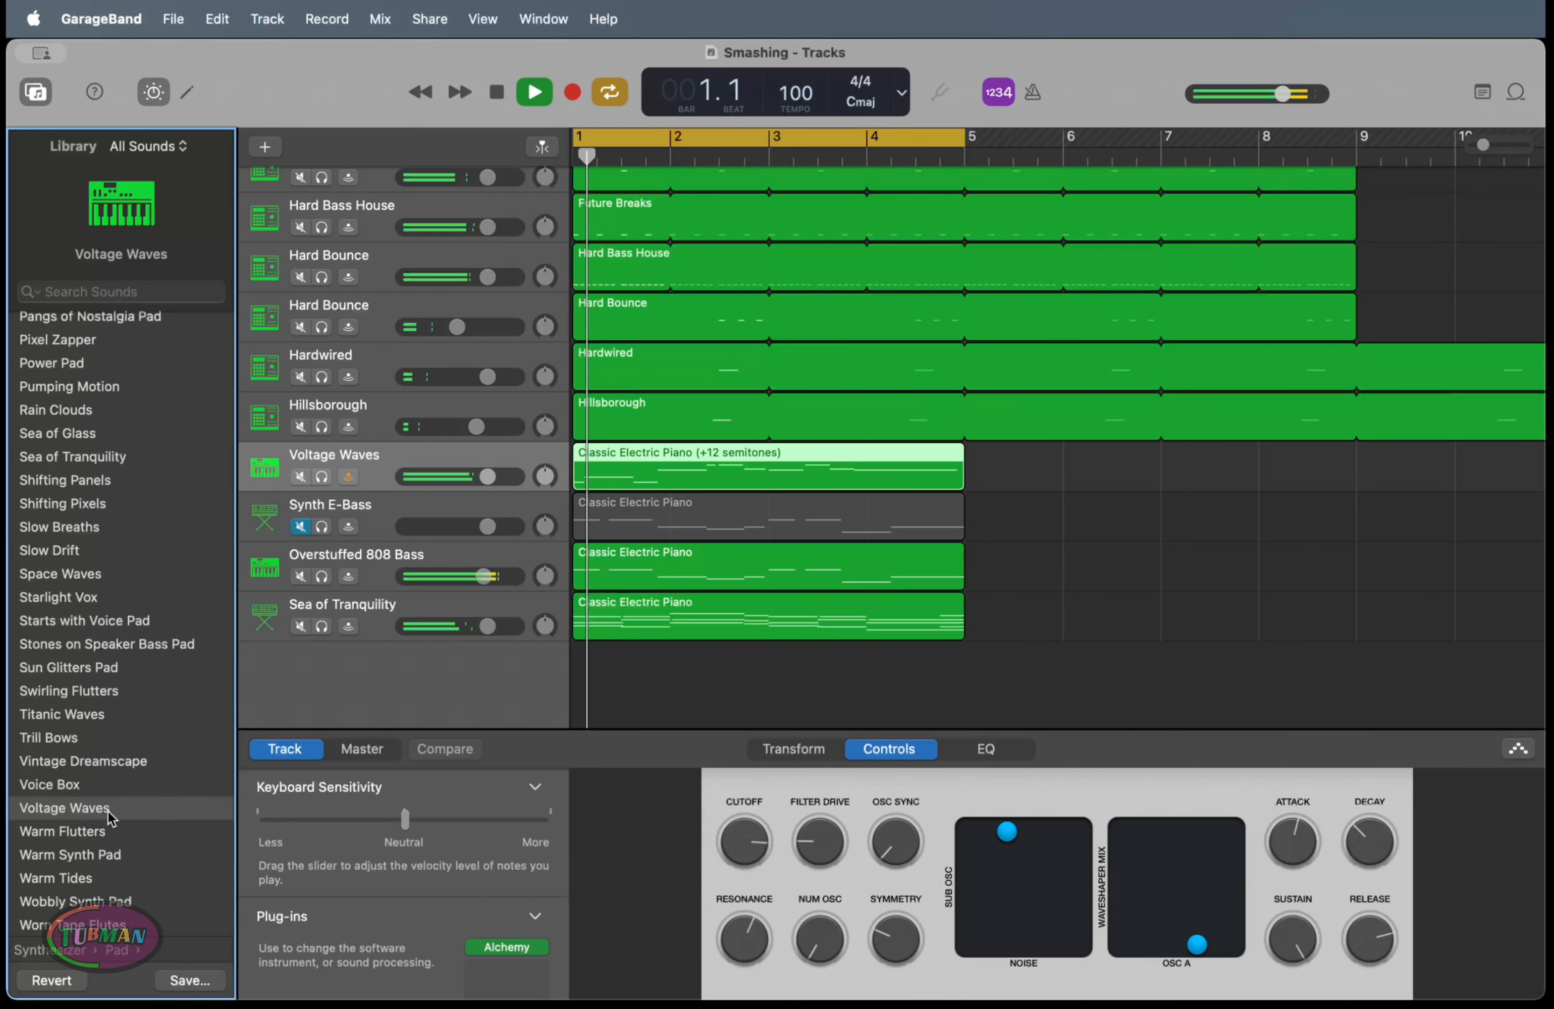
{"action": "key", "text": "Down"}
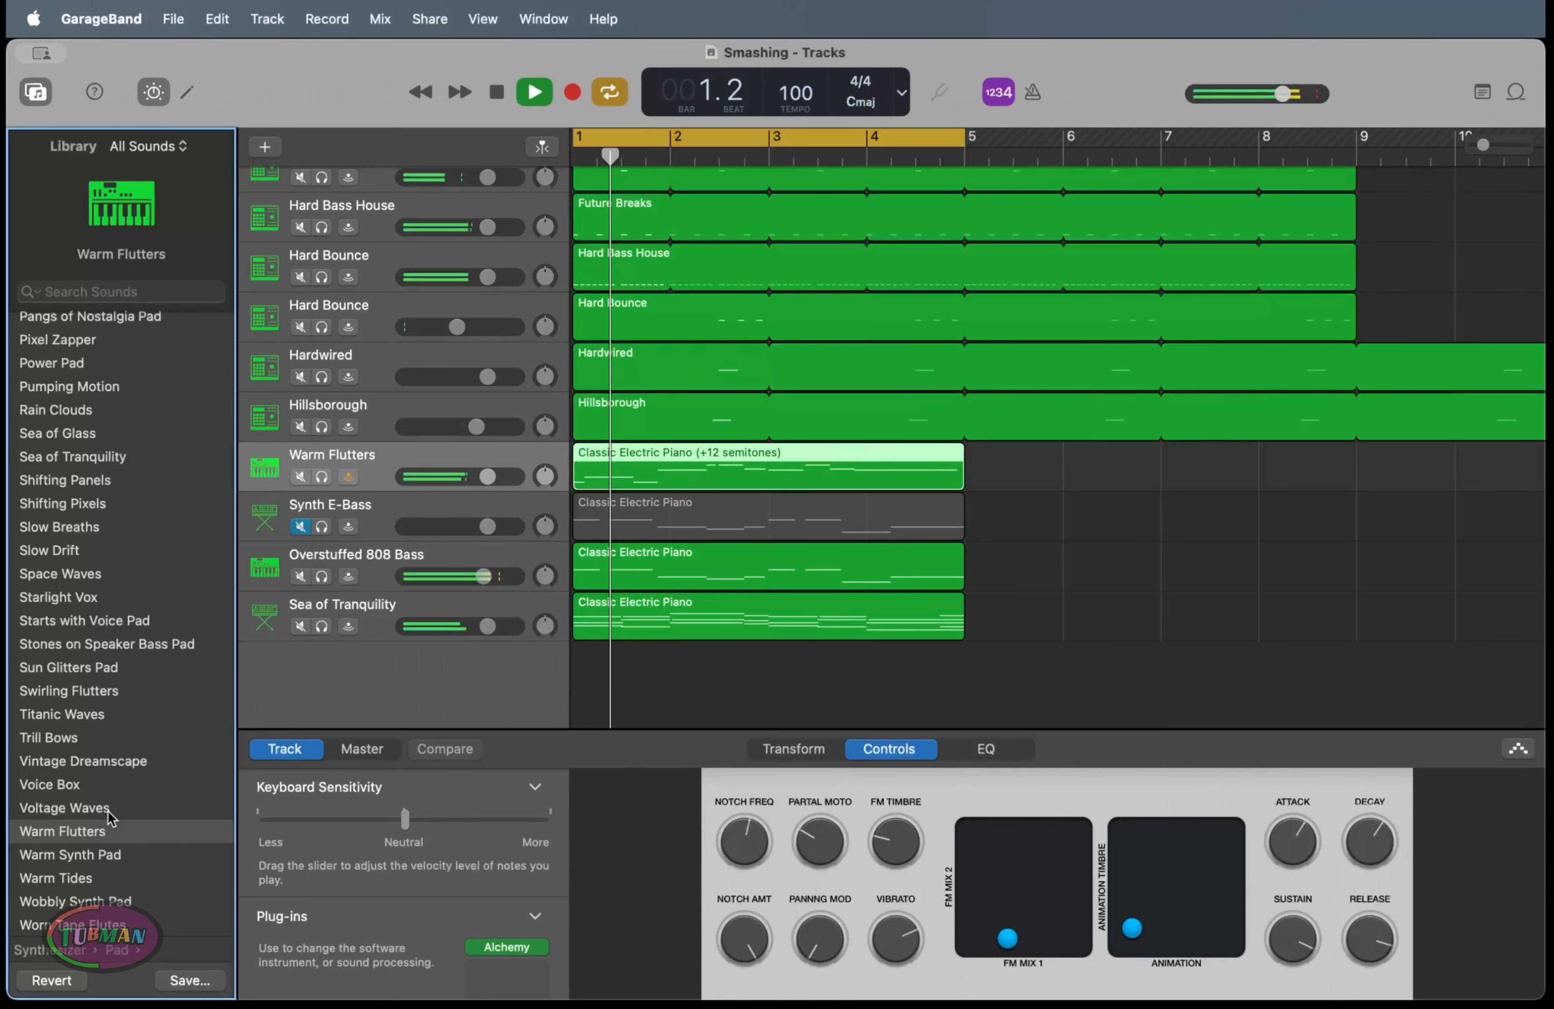
{"action": "key", "text": "Down"}
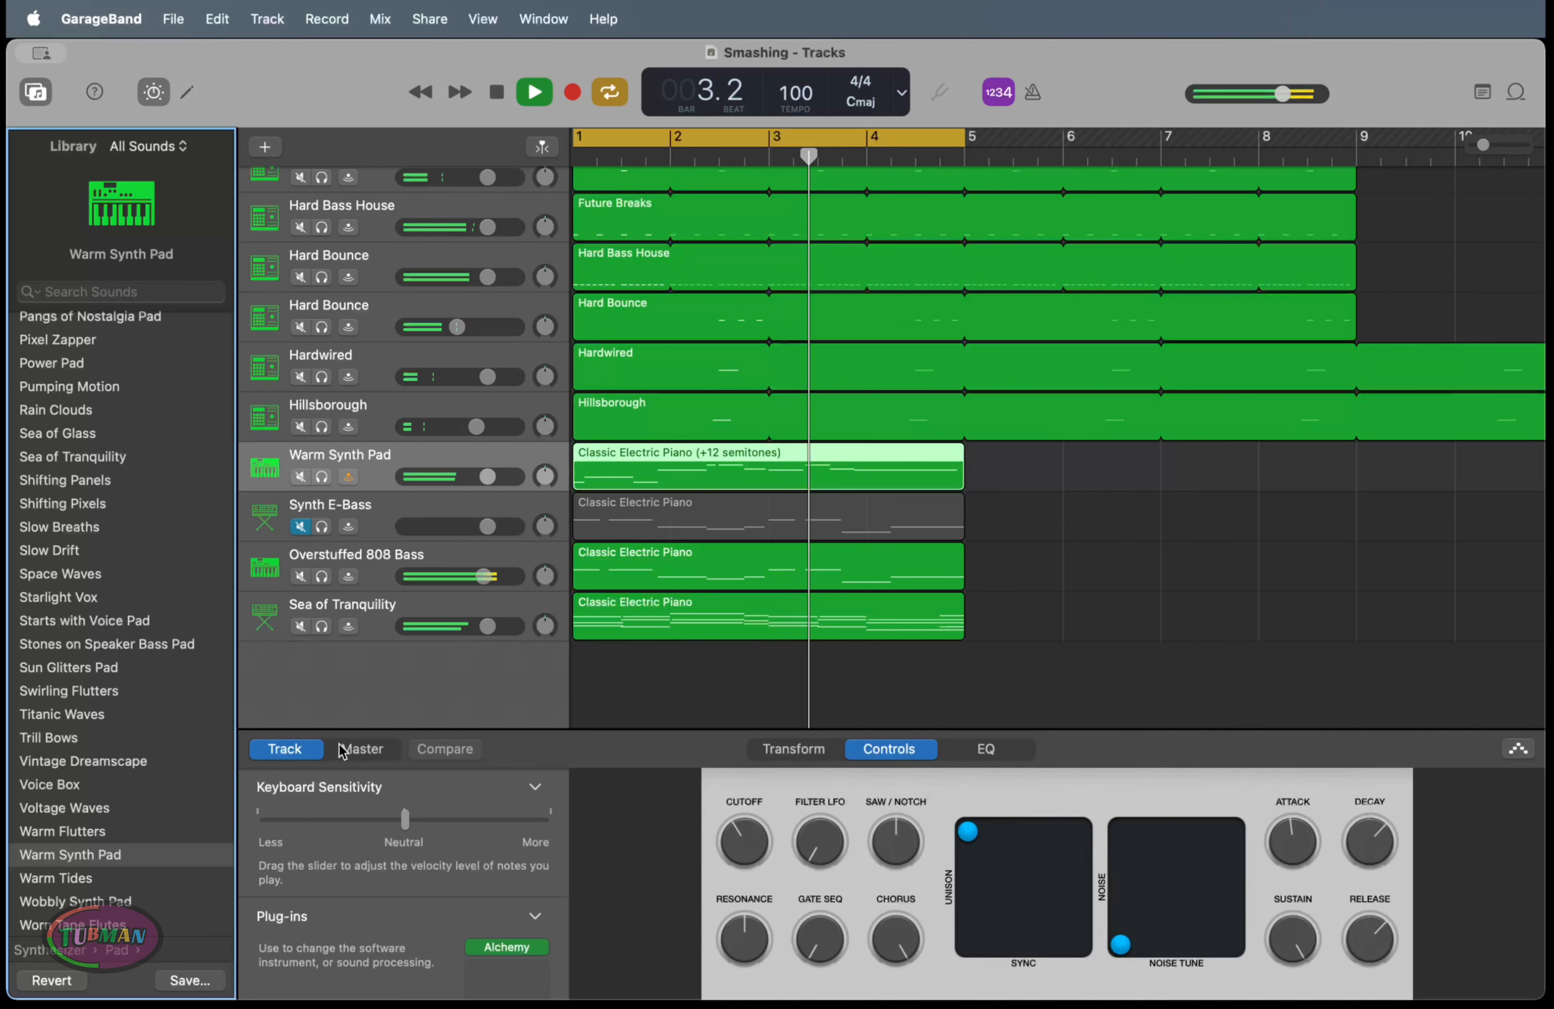
{"action": "key", "text": "space"}
Solo the Sea of Tranquility chord track and listen to it alone
{"action": "left_click", "coordinate": [383, 619]}
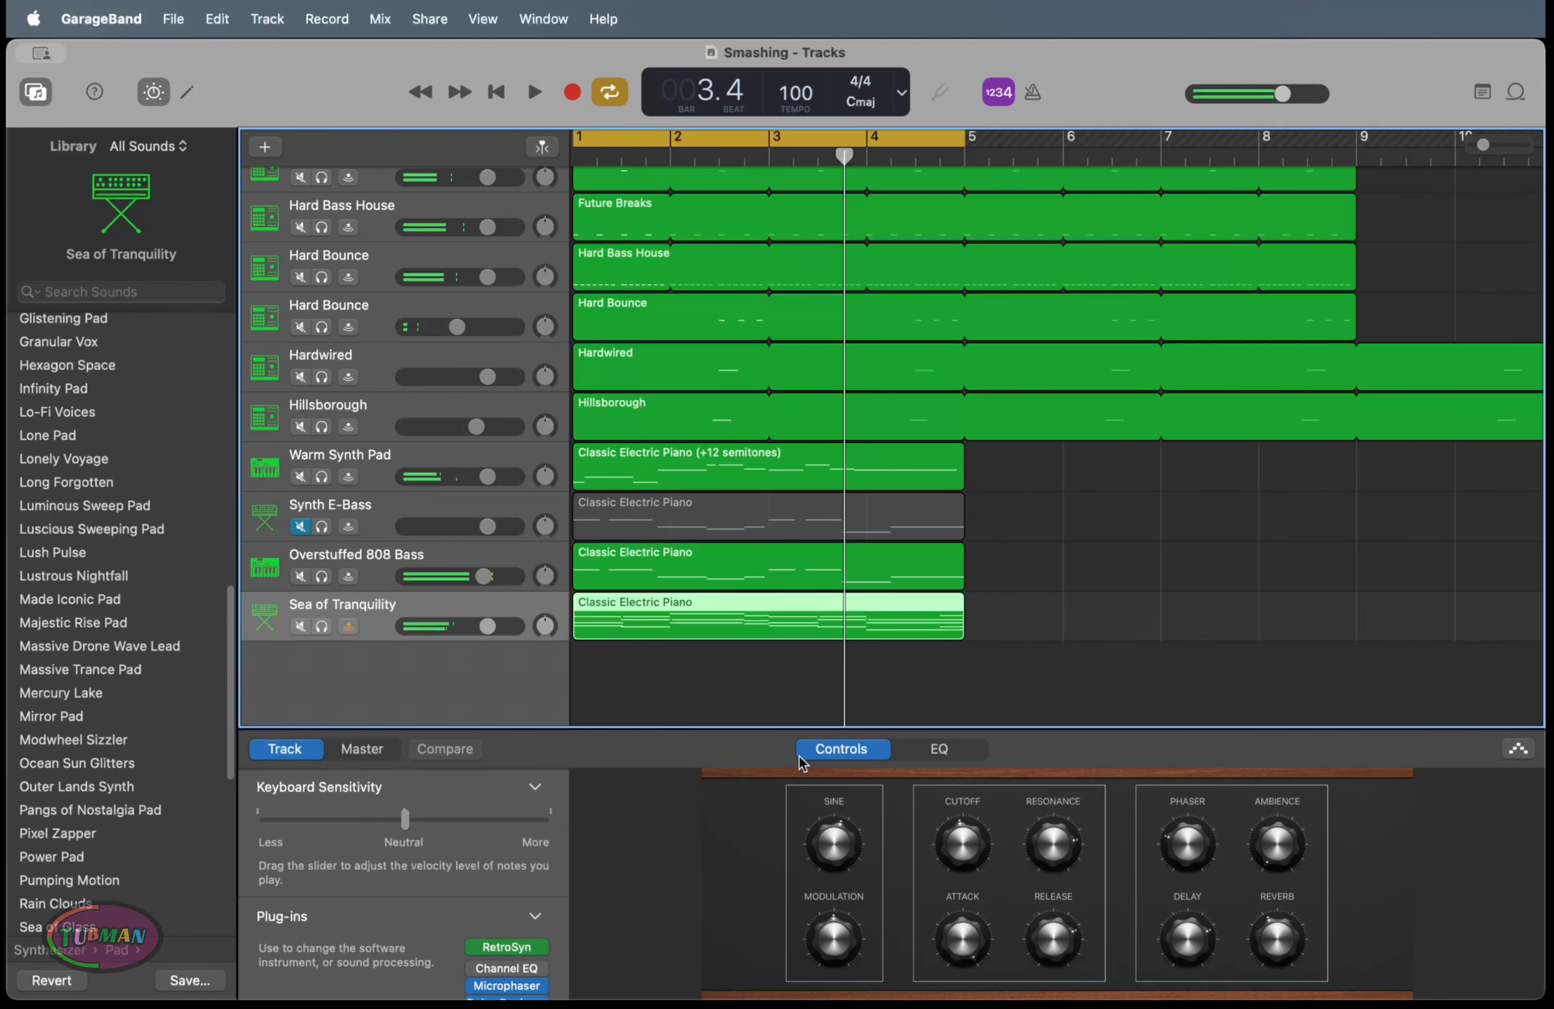
{"action": "left_click", "coordinate": [322, 626]}
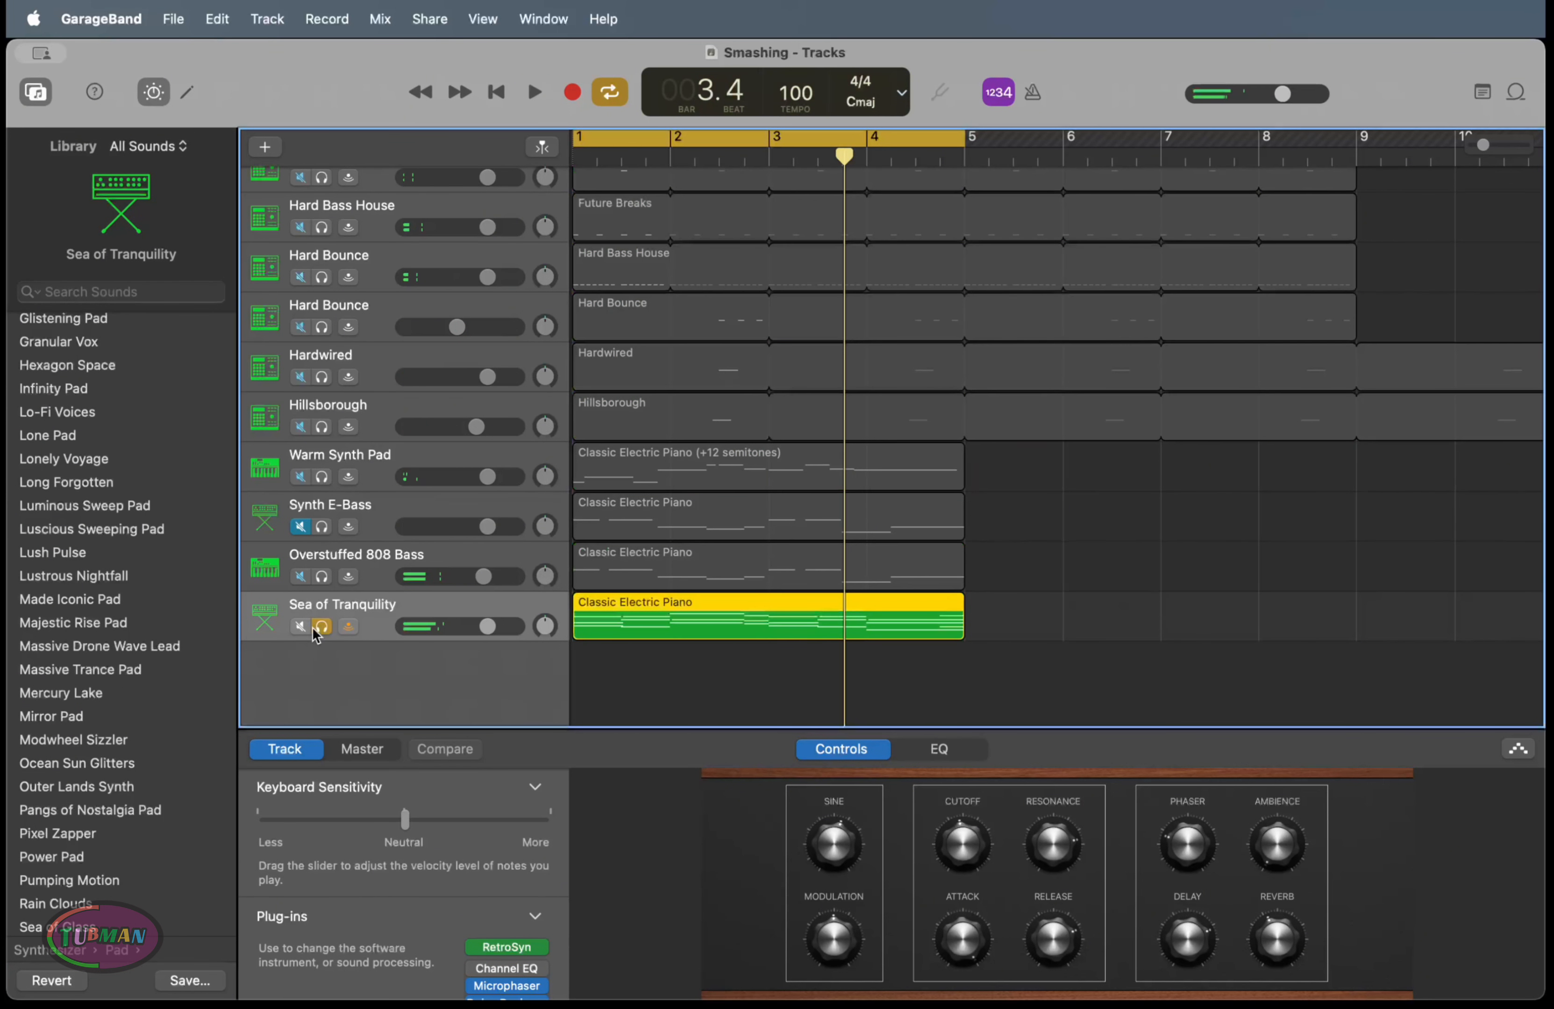
{"action": "key", "text": "space"}
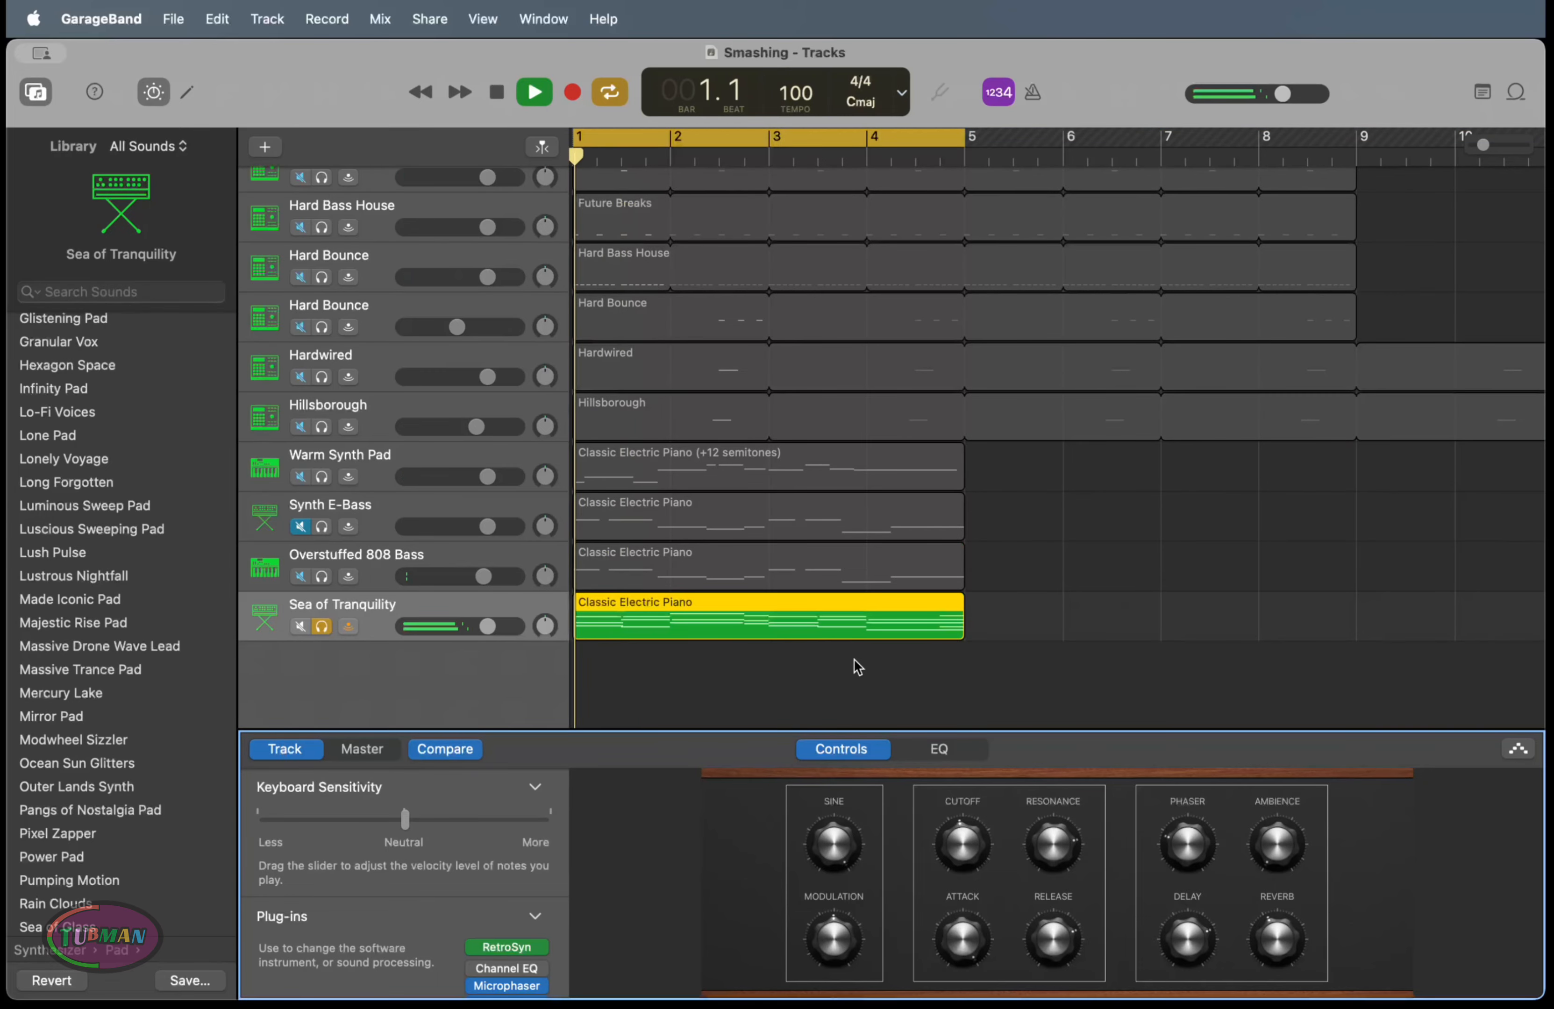
{"action": "key", "text": "space"}
Slightly raise the new Warm Synth Pad chord track's volume, and solo Sea of Tranquility with it, raising its volume slightly too
{"action": "key", "text": "space"}
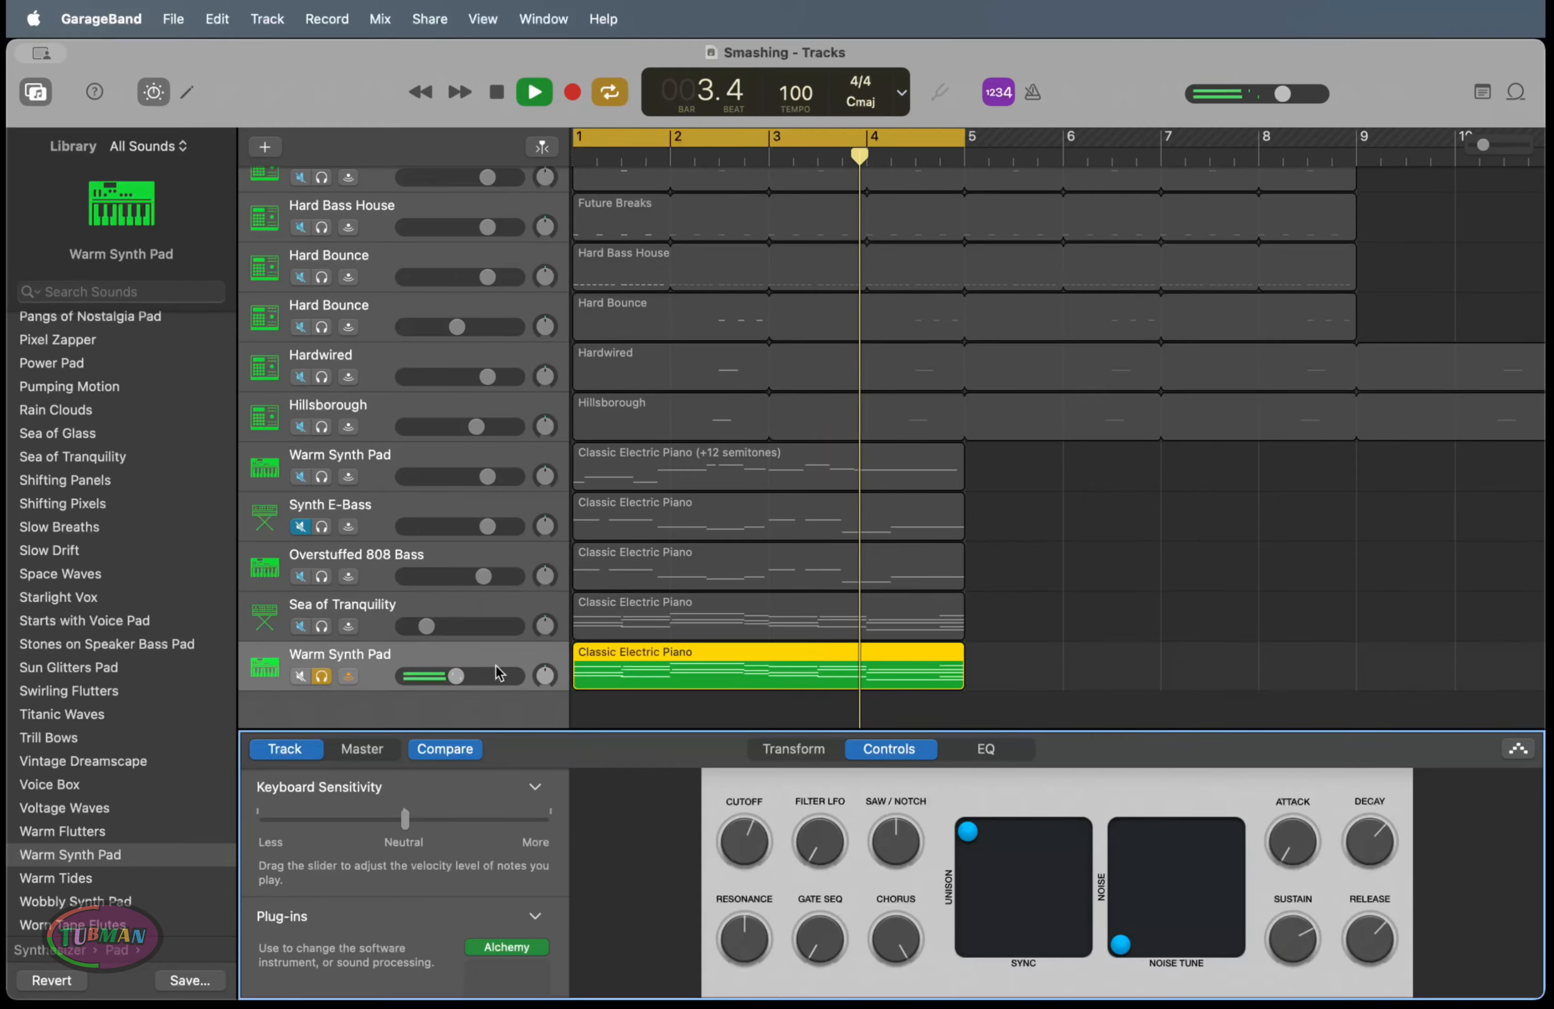
{"action": "left_click_drag", "start_coordinate": [461, 679], "coordinate": [475, 678]}
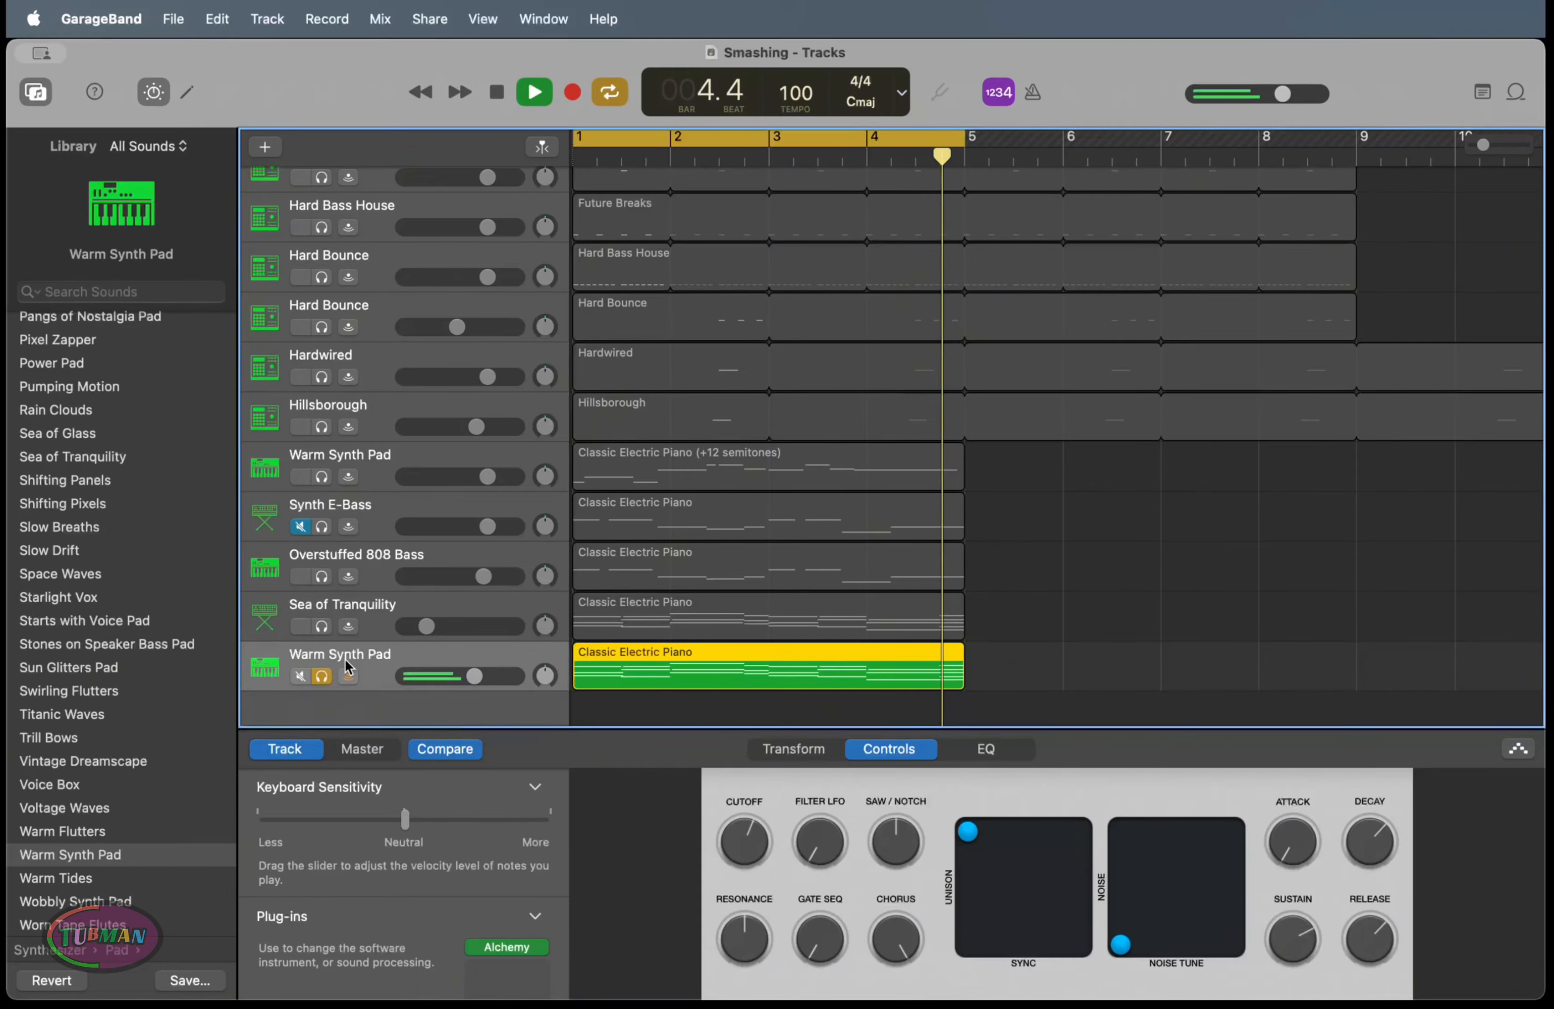
{"action": "left_click", "coordinate": [321, 627]}
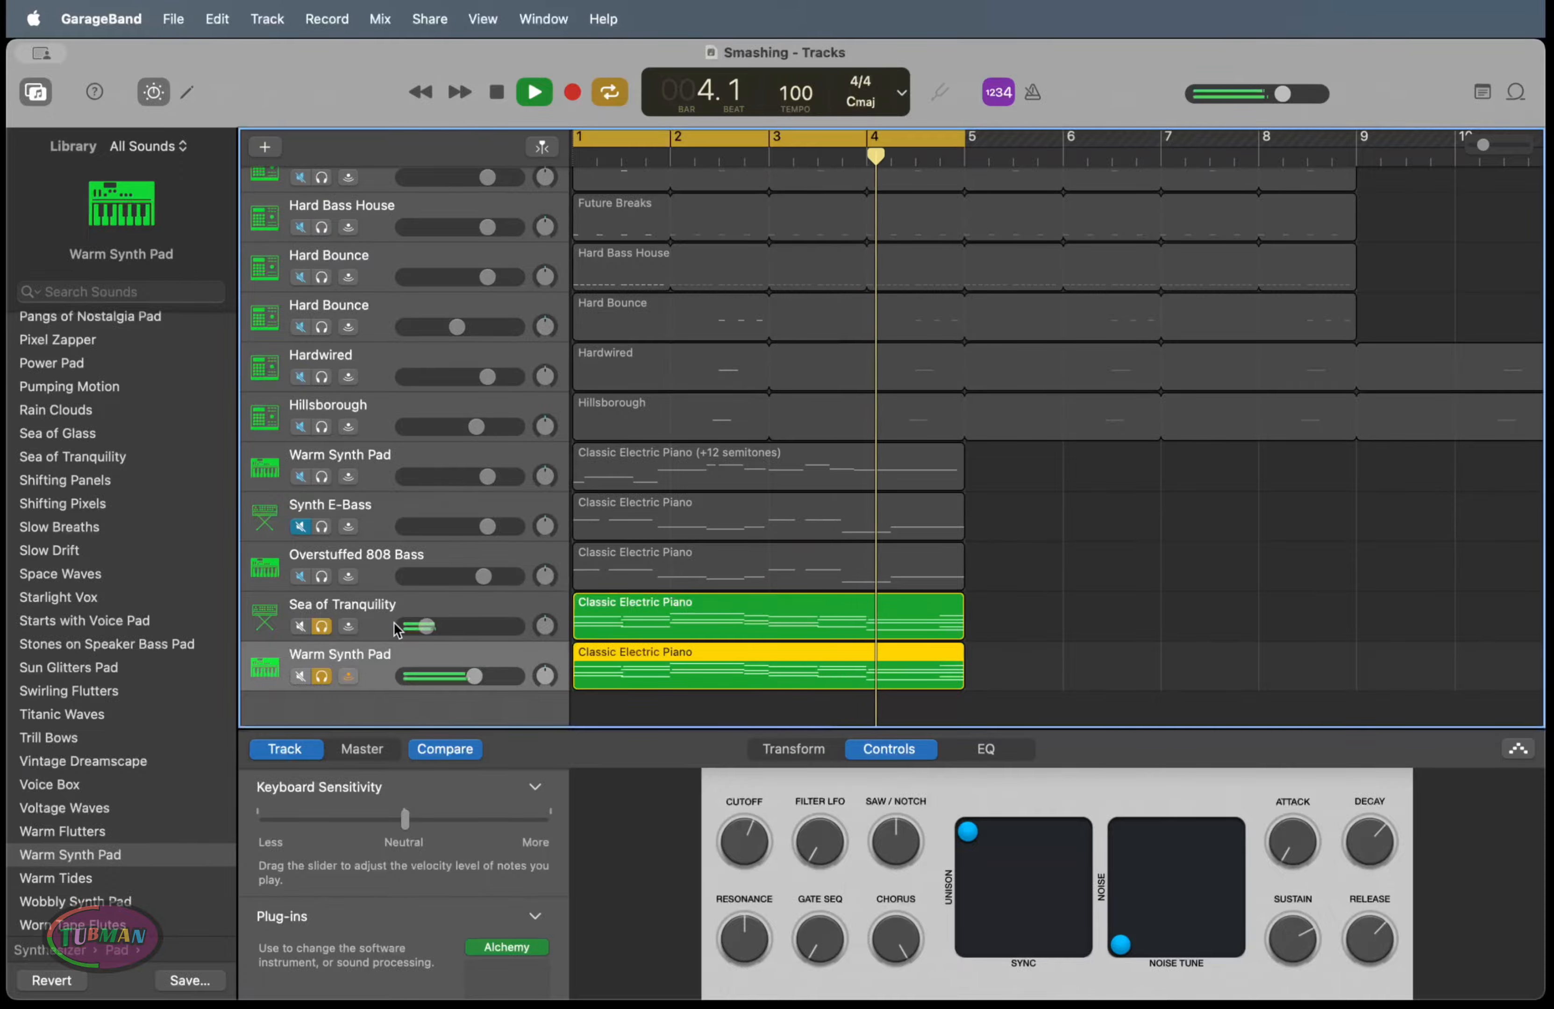
{"action": "left_click_drag", "start_coordinate": [427, 626], "coordinate": [438, 626]}
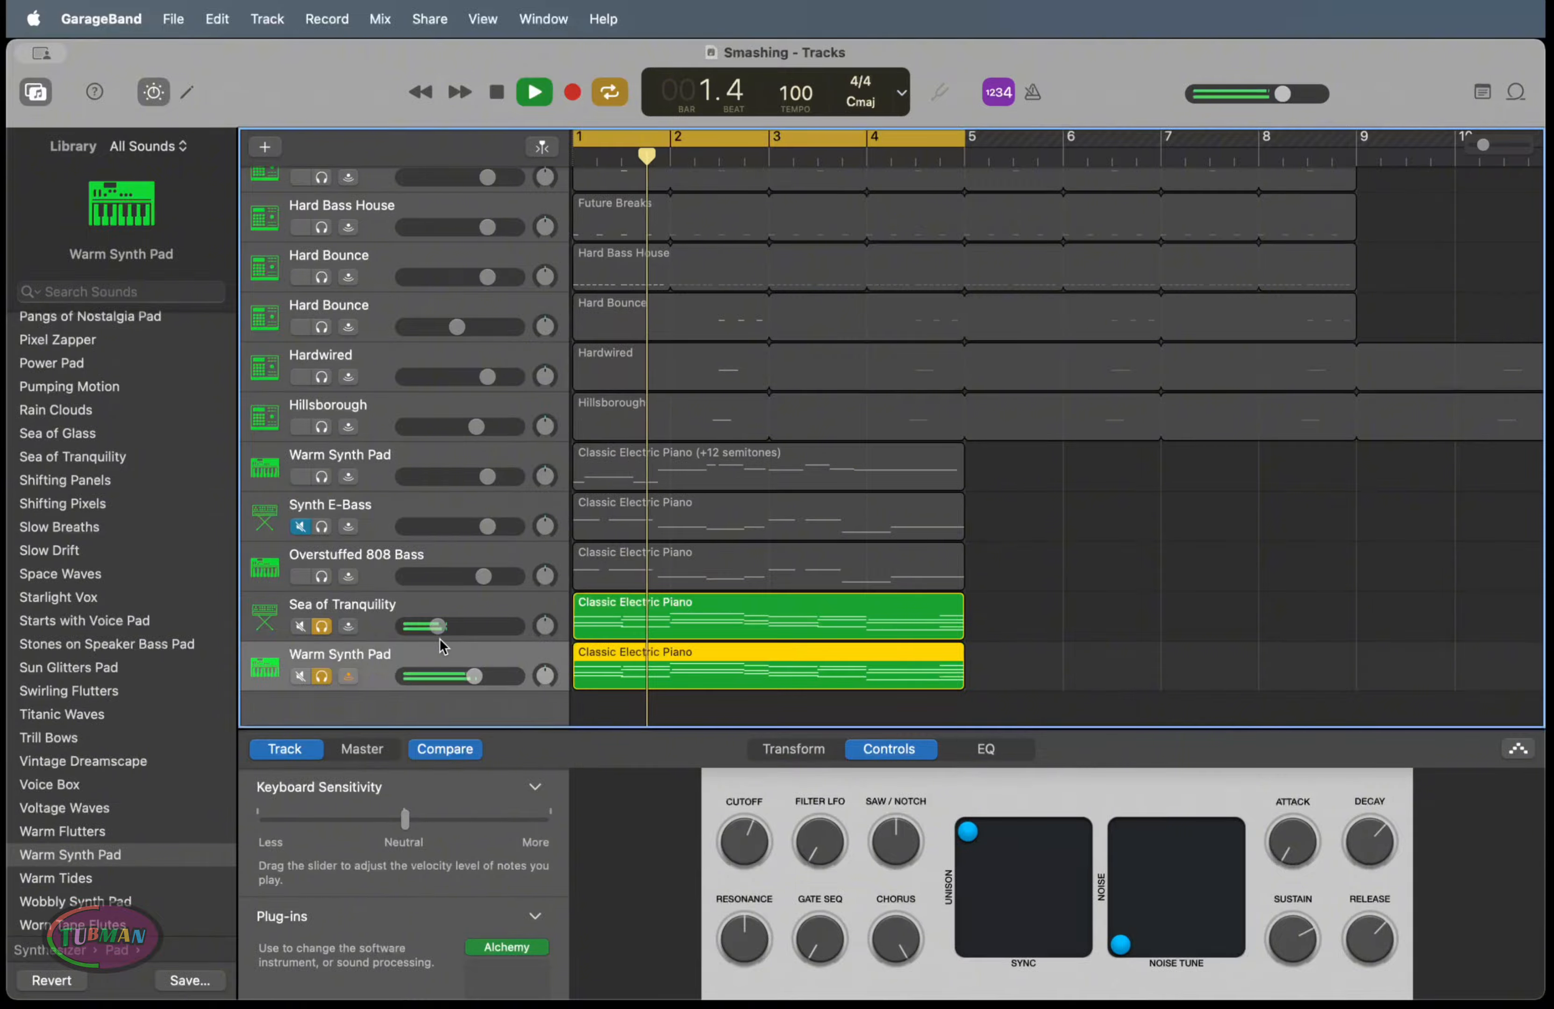
Unsolo both chord tracks and play the full beat with the layered pads
{"action": "key", "text": "space"}
{"action": "left_click", "coordinate": [321, 676]}
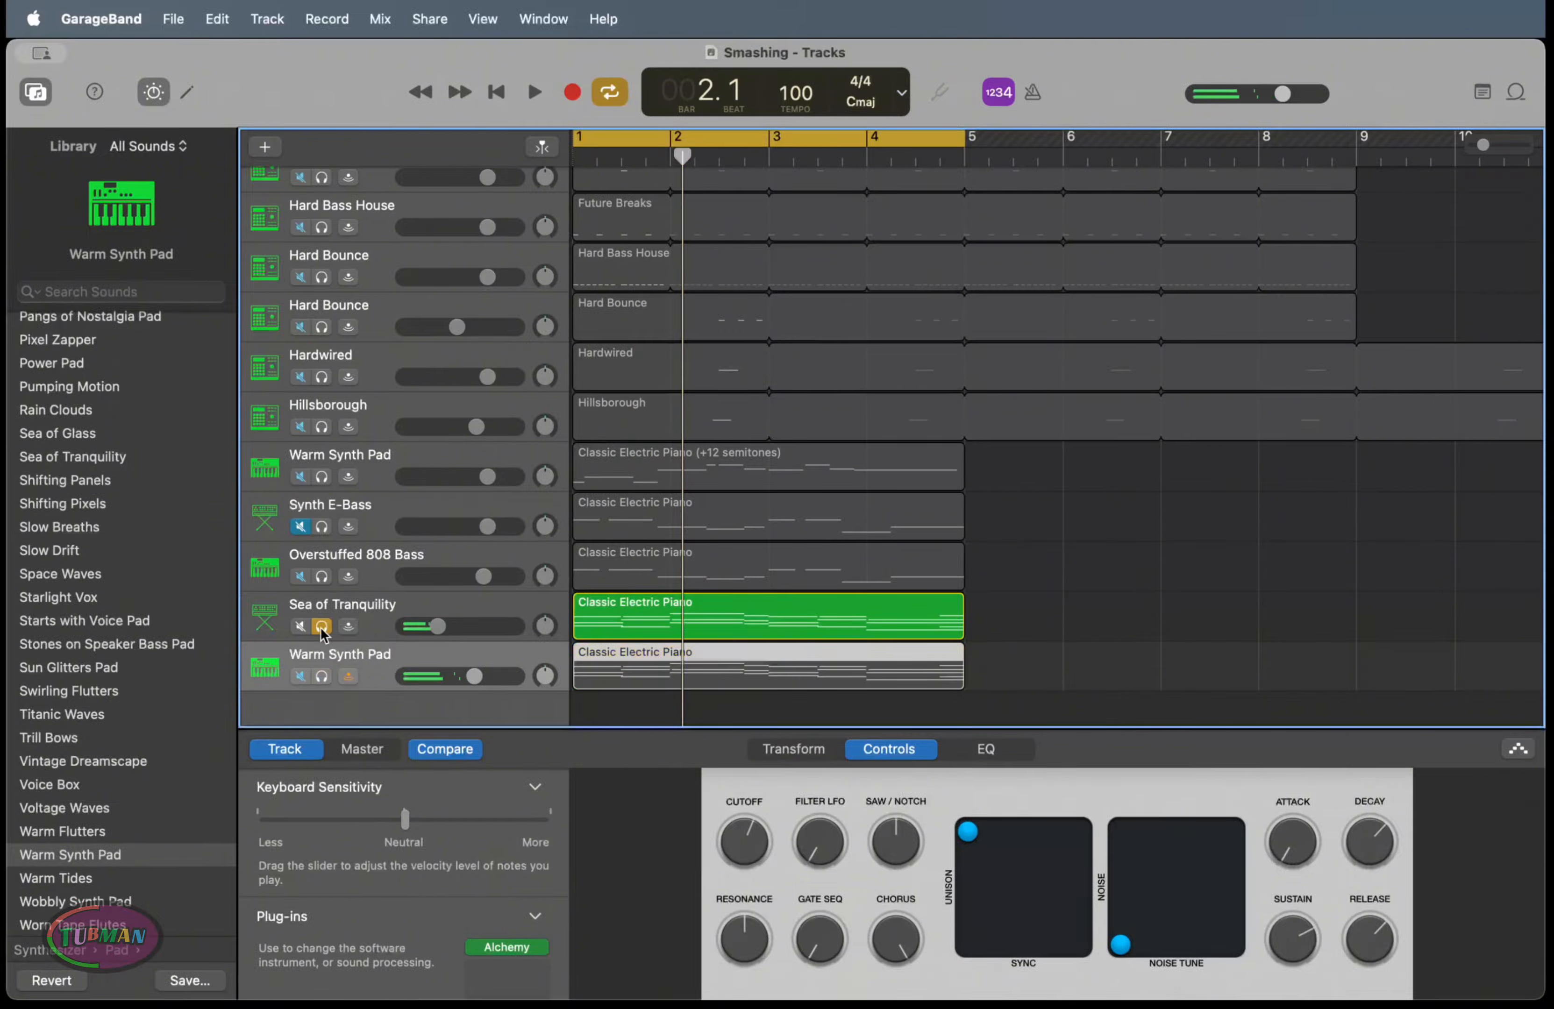
{"action": "key", "text": "space"}
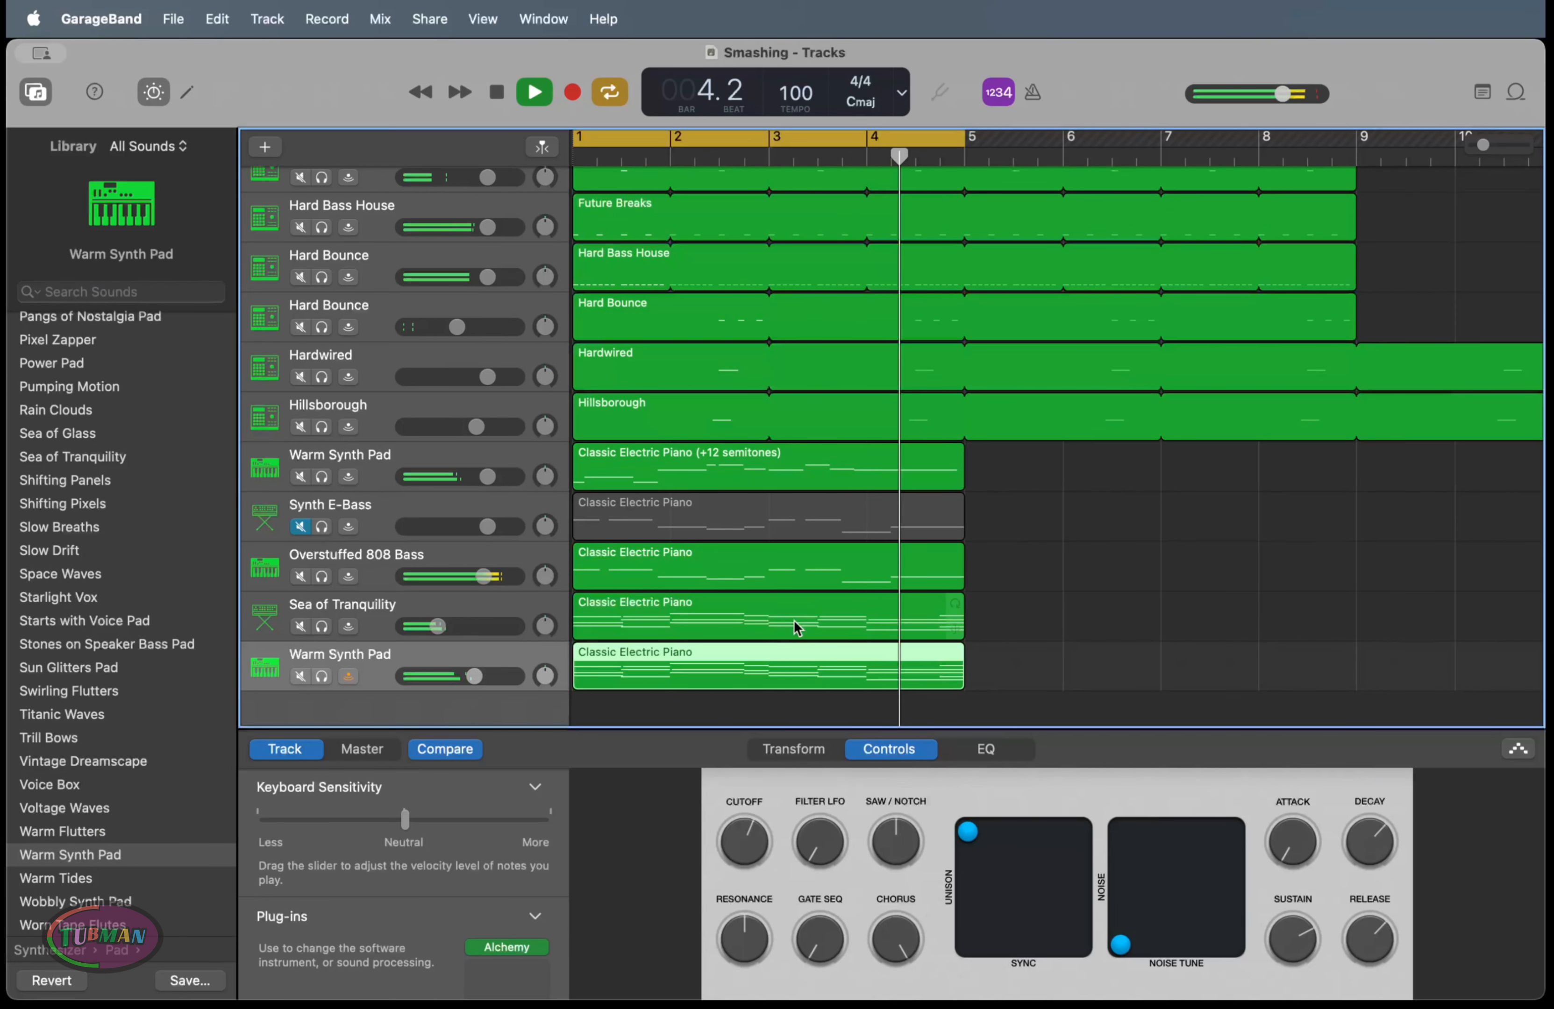
{"action": "key", "text": "space"}
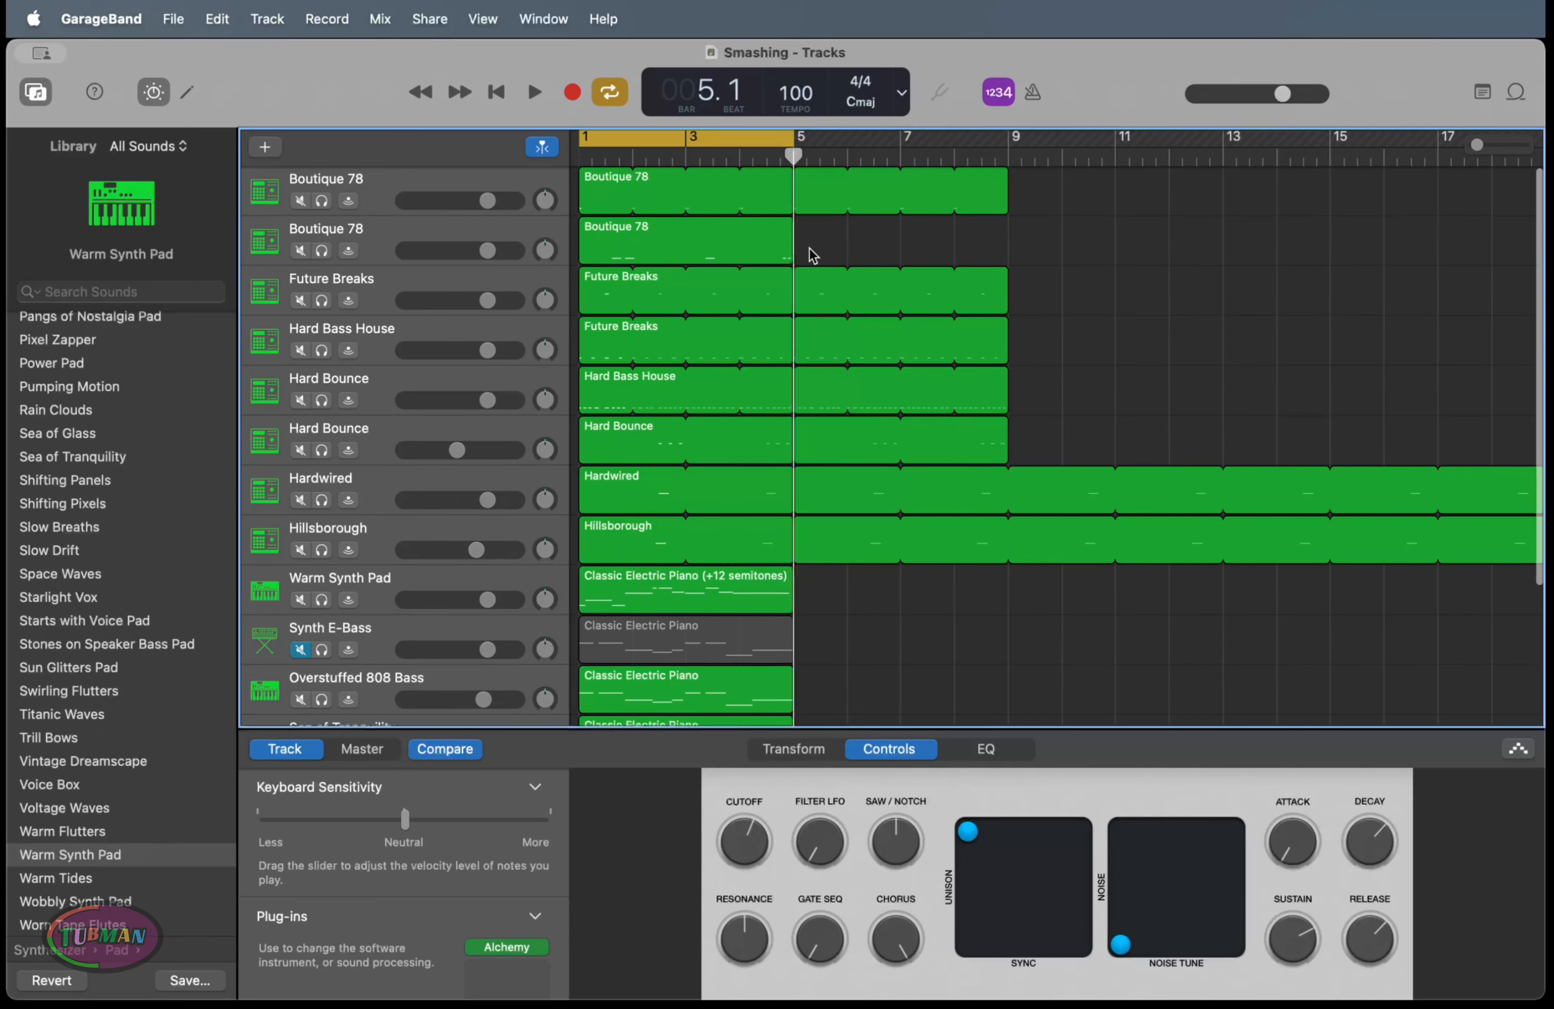
Turn off cycling, shorten the looped Hard Bass House region to end at bar 5 and play from bar 5
{"action": "left_click", "coordinate": [768, 137]}
{"action": "key", "text": "space"}
{"action": "key", "text": "space"}
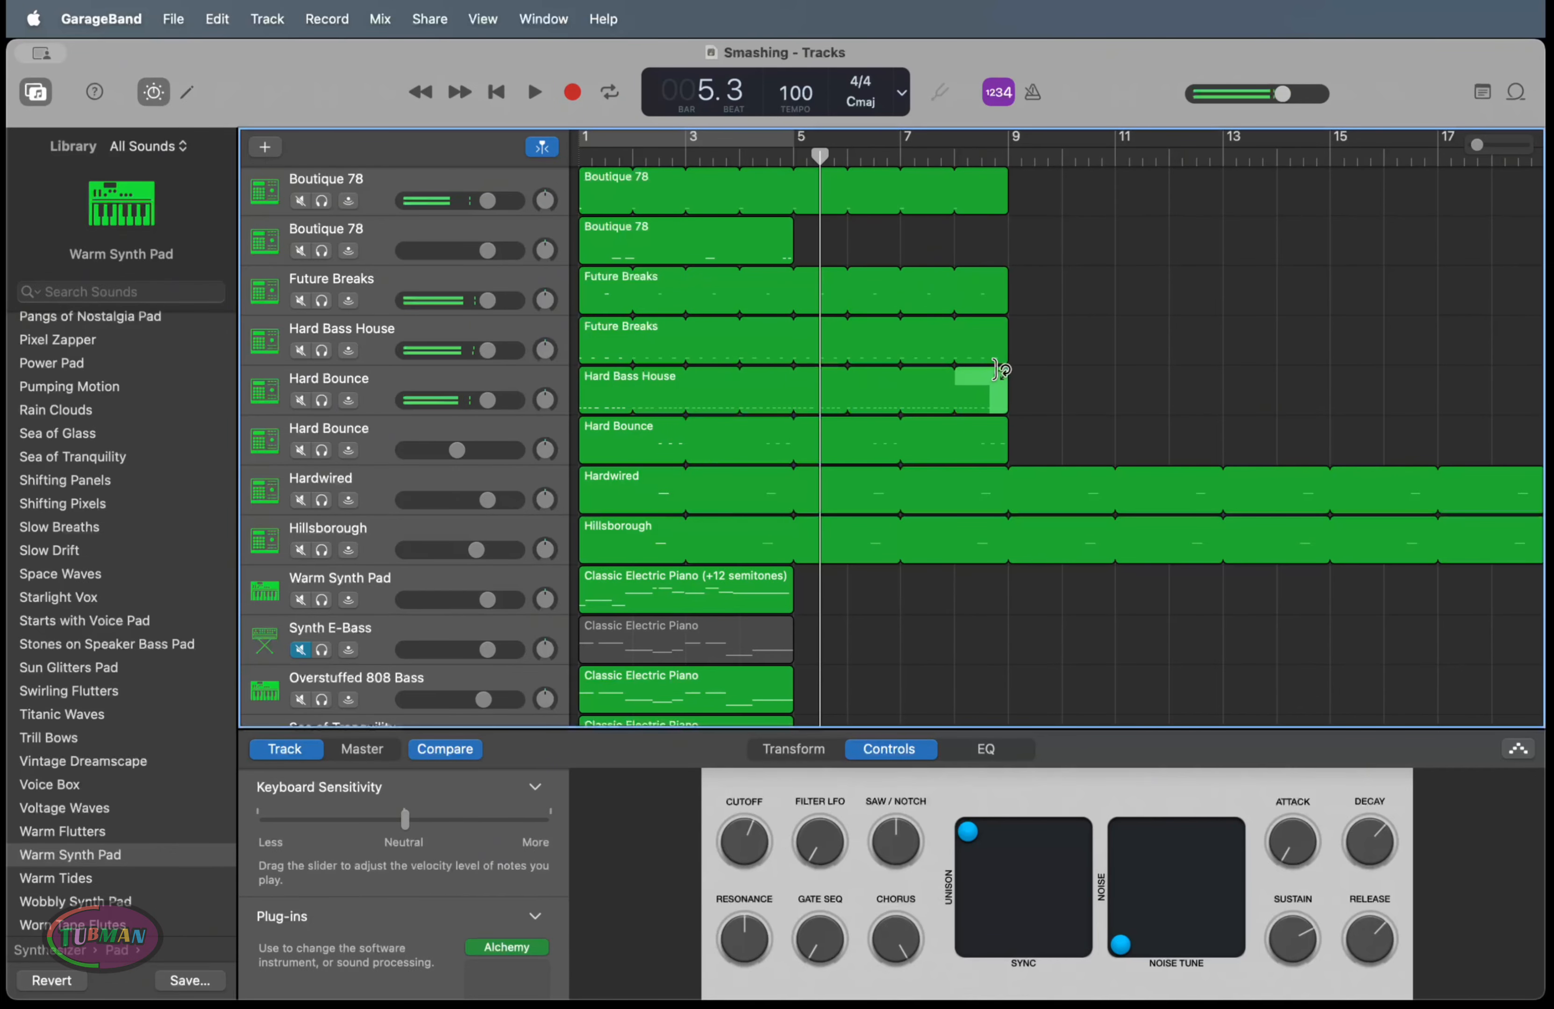
{"action": "left_click_drag", "start_coordinate": [1001, 370], "coordinate": [789, 367]}
{"action": "key", "text": "space"}
{"action": "left_click", "coordinate": [786, 153]}
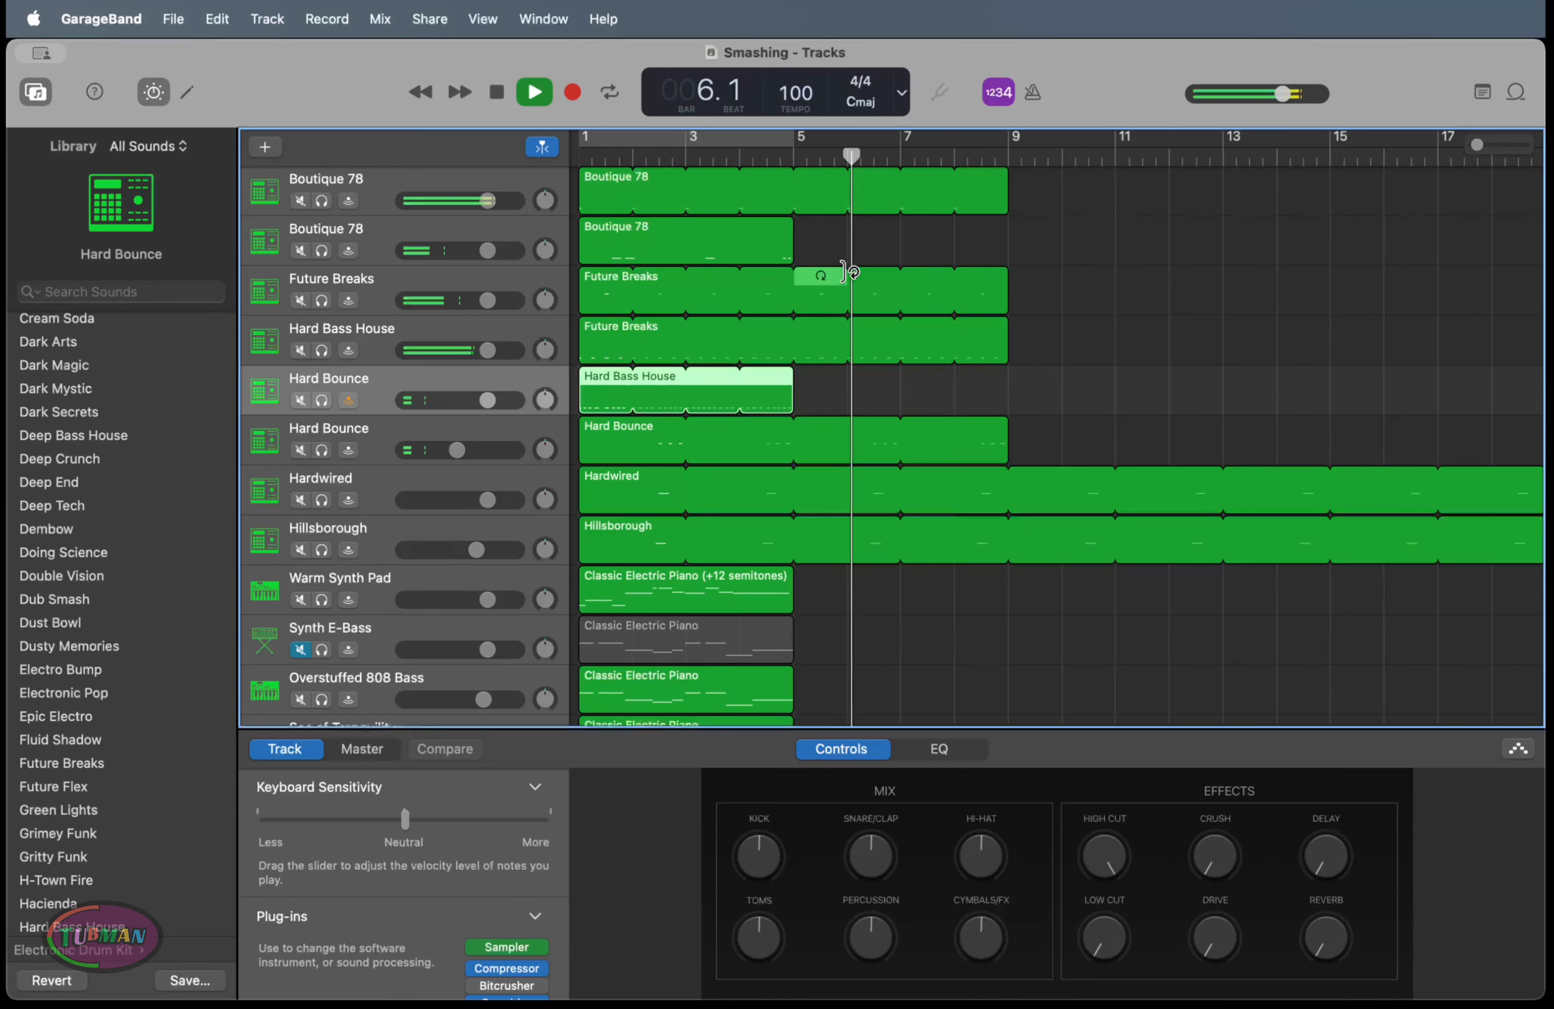
Loop the 808 bass, Sea of Tranquility and bottom Warm Synth Pad regions to bar 9, and play the two soloed pads over bars 5–9
{"action": "scroll", "coordinate": [860, 521], "scroll_direction": "down", "scroll_amount": 5}
{"action": "key", "text": "space"}
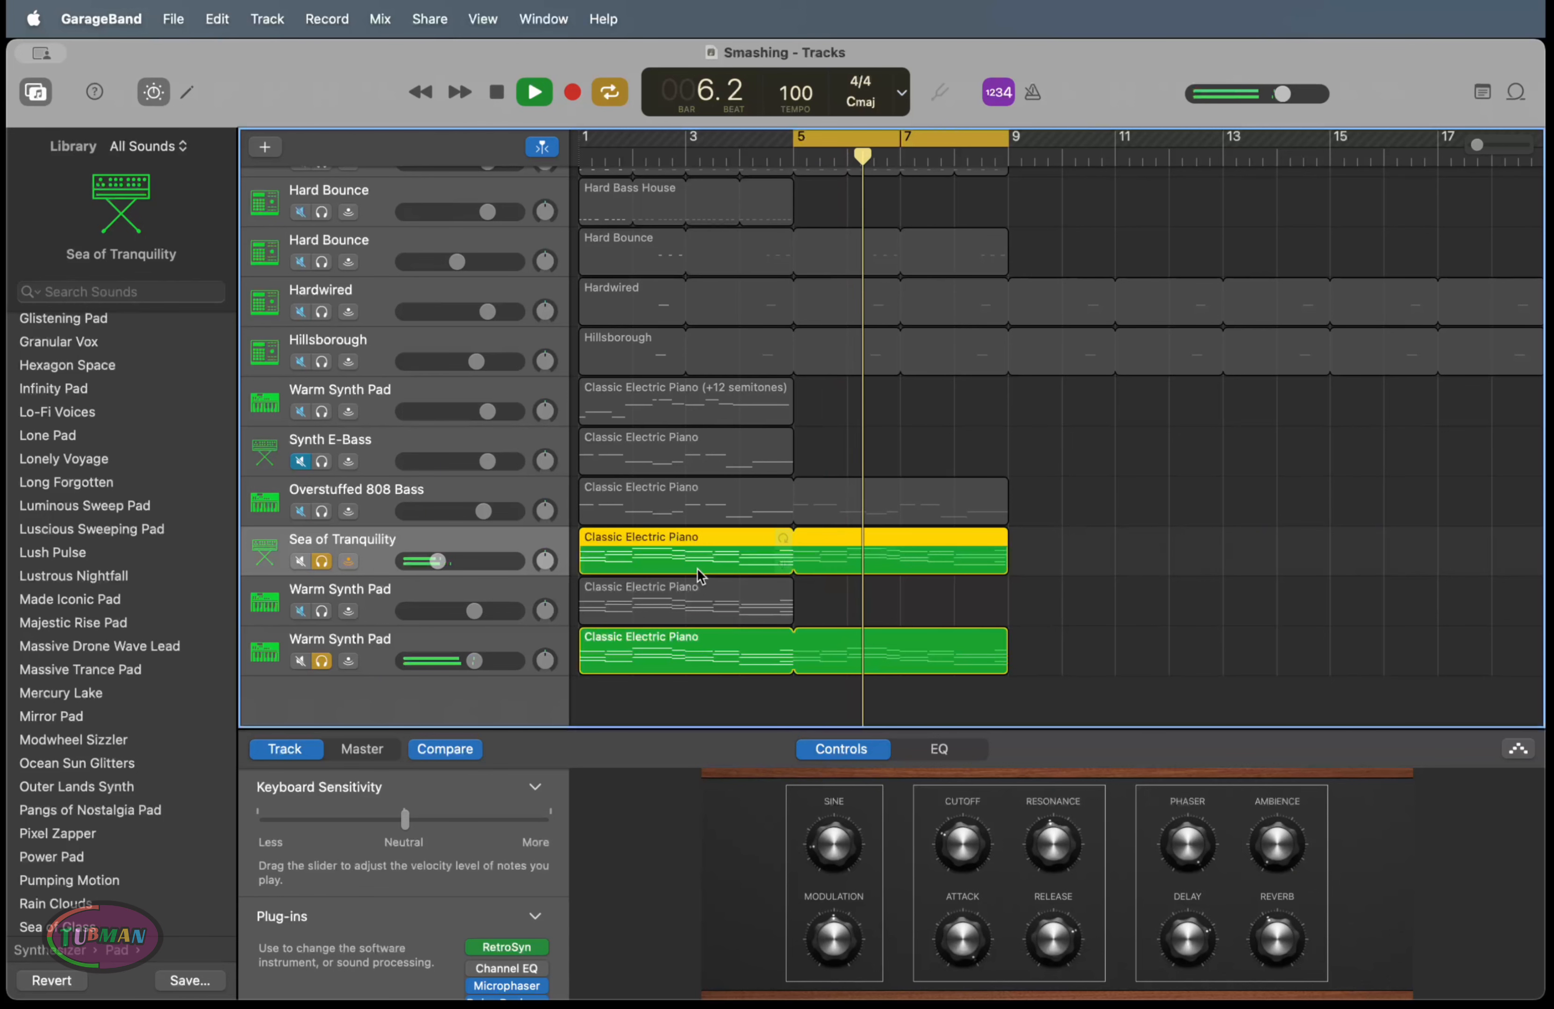
{"action": "key", "text": "space"}
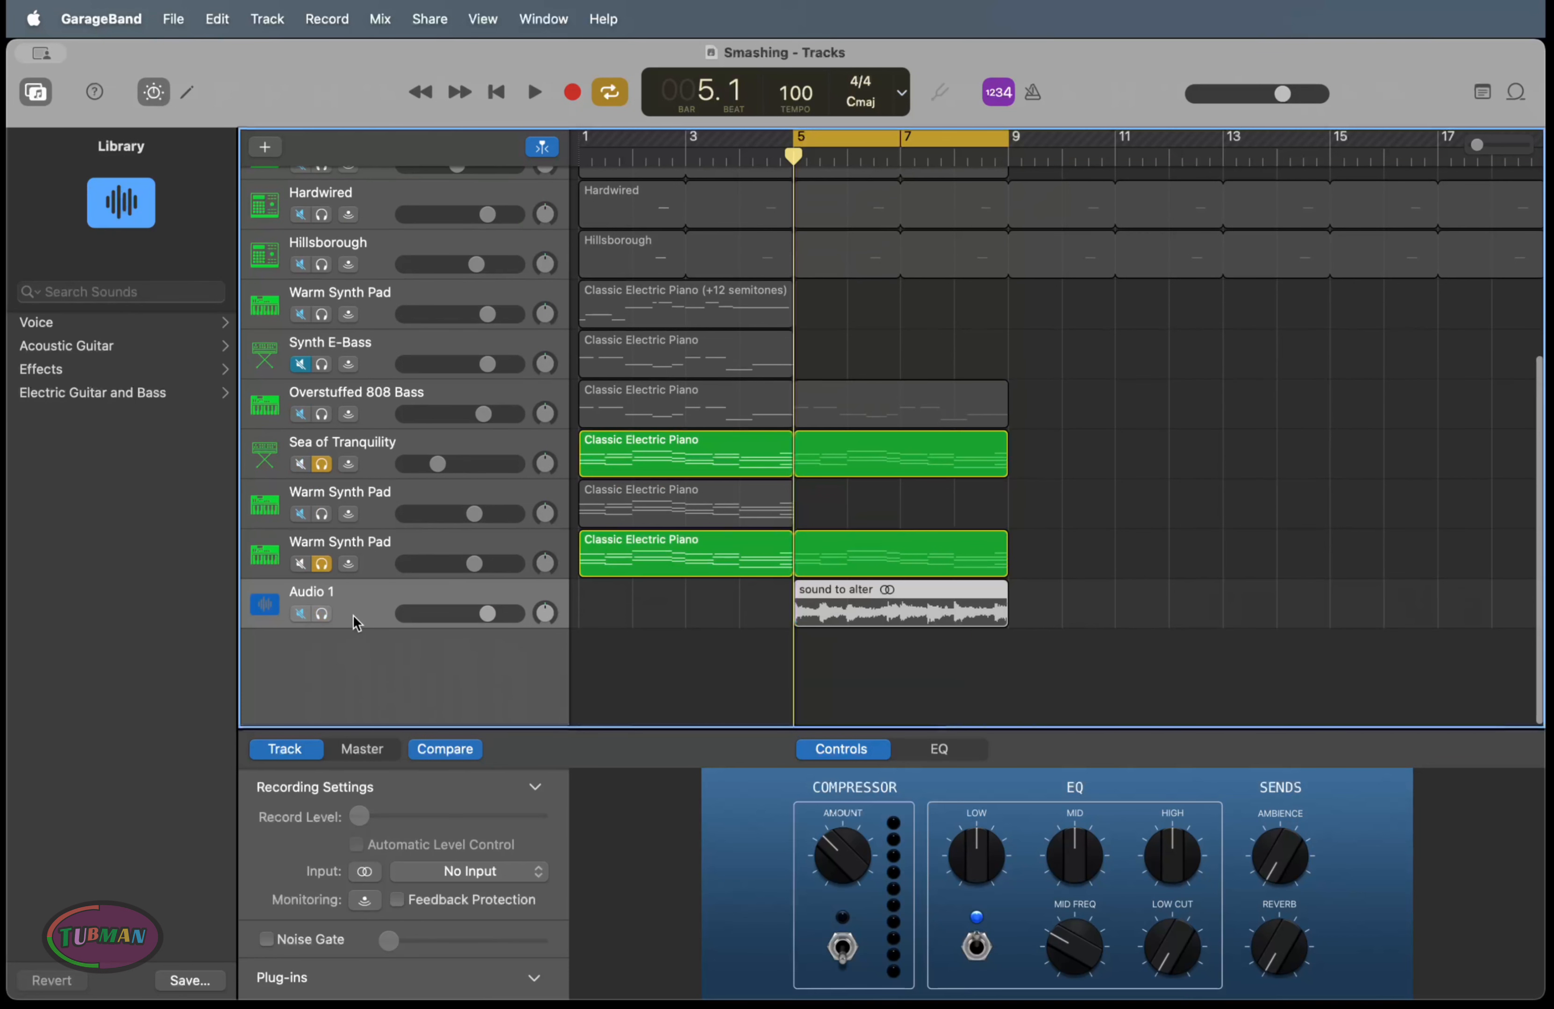
Solo the Audio 1 track, unsolo Sea of Tranquility and the bottom Warm Synth Pad, and play the "sound to alter" audio
{"action": "left_click", "coordinate": [322, 614]}
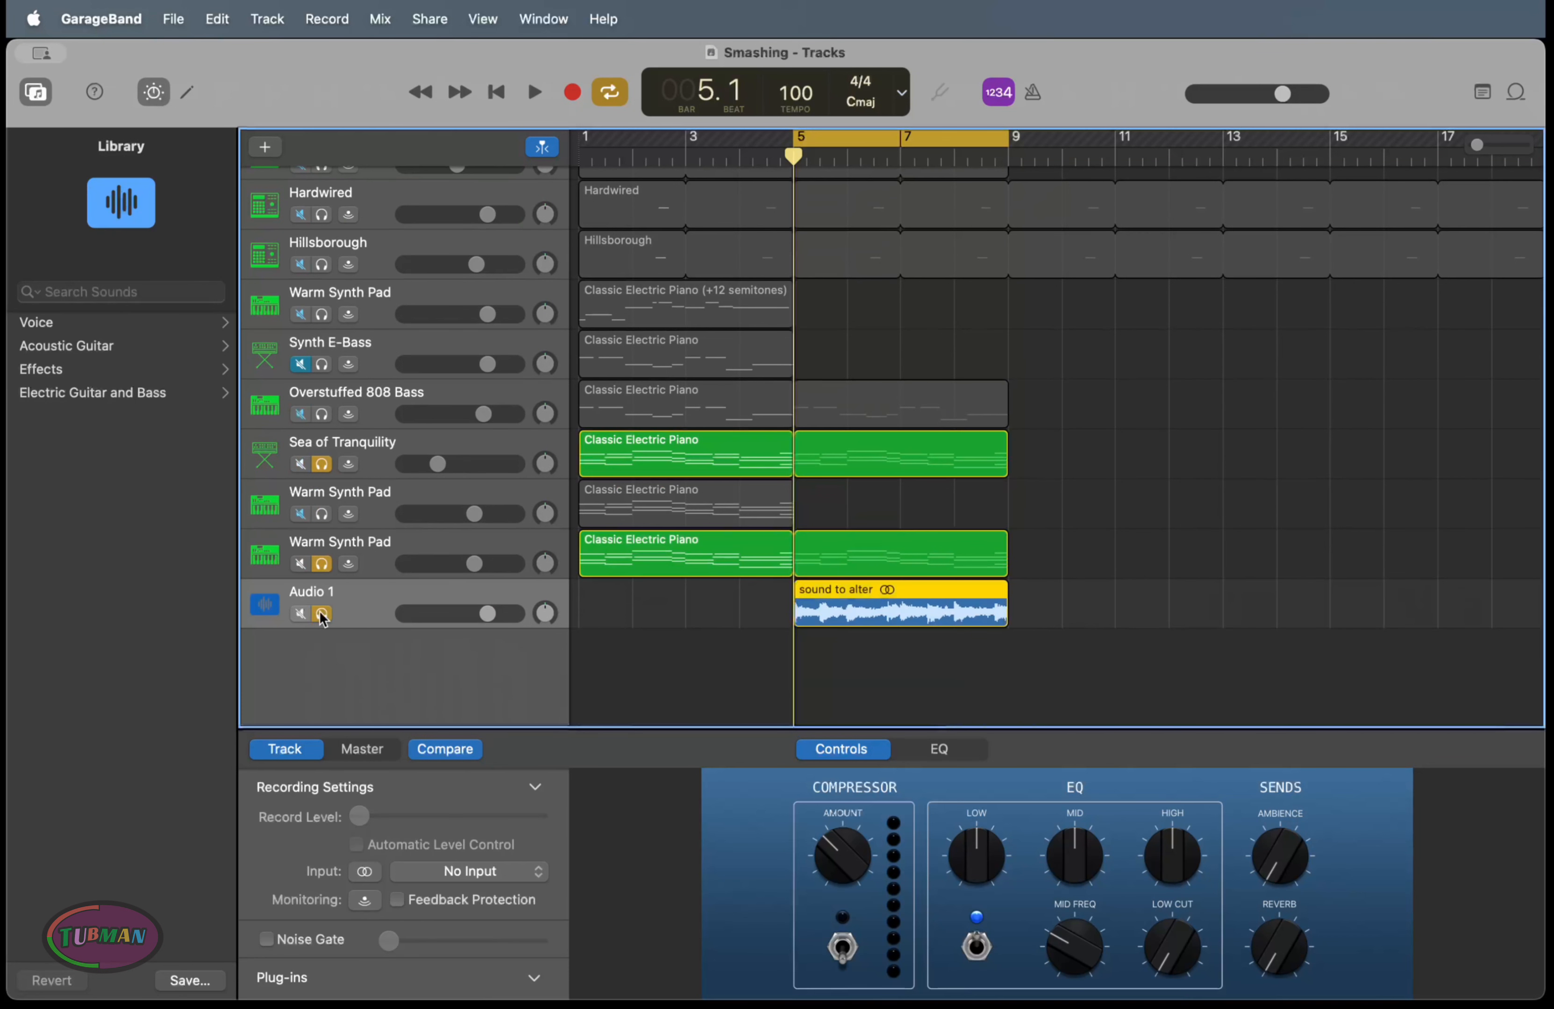
{"action": "left_click", "coordinate": [331, 455]}
{"action": "left_click", "coordinate": [321, 564]}
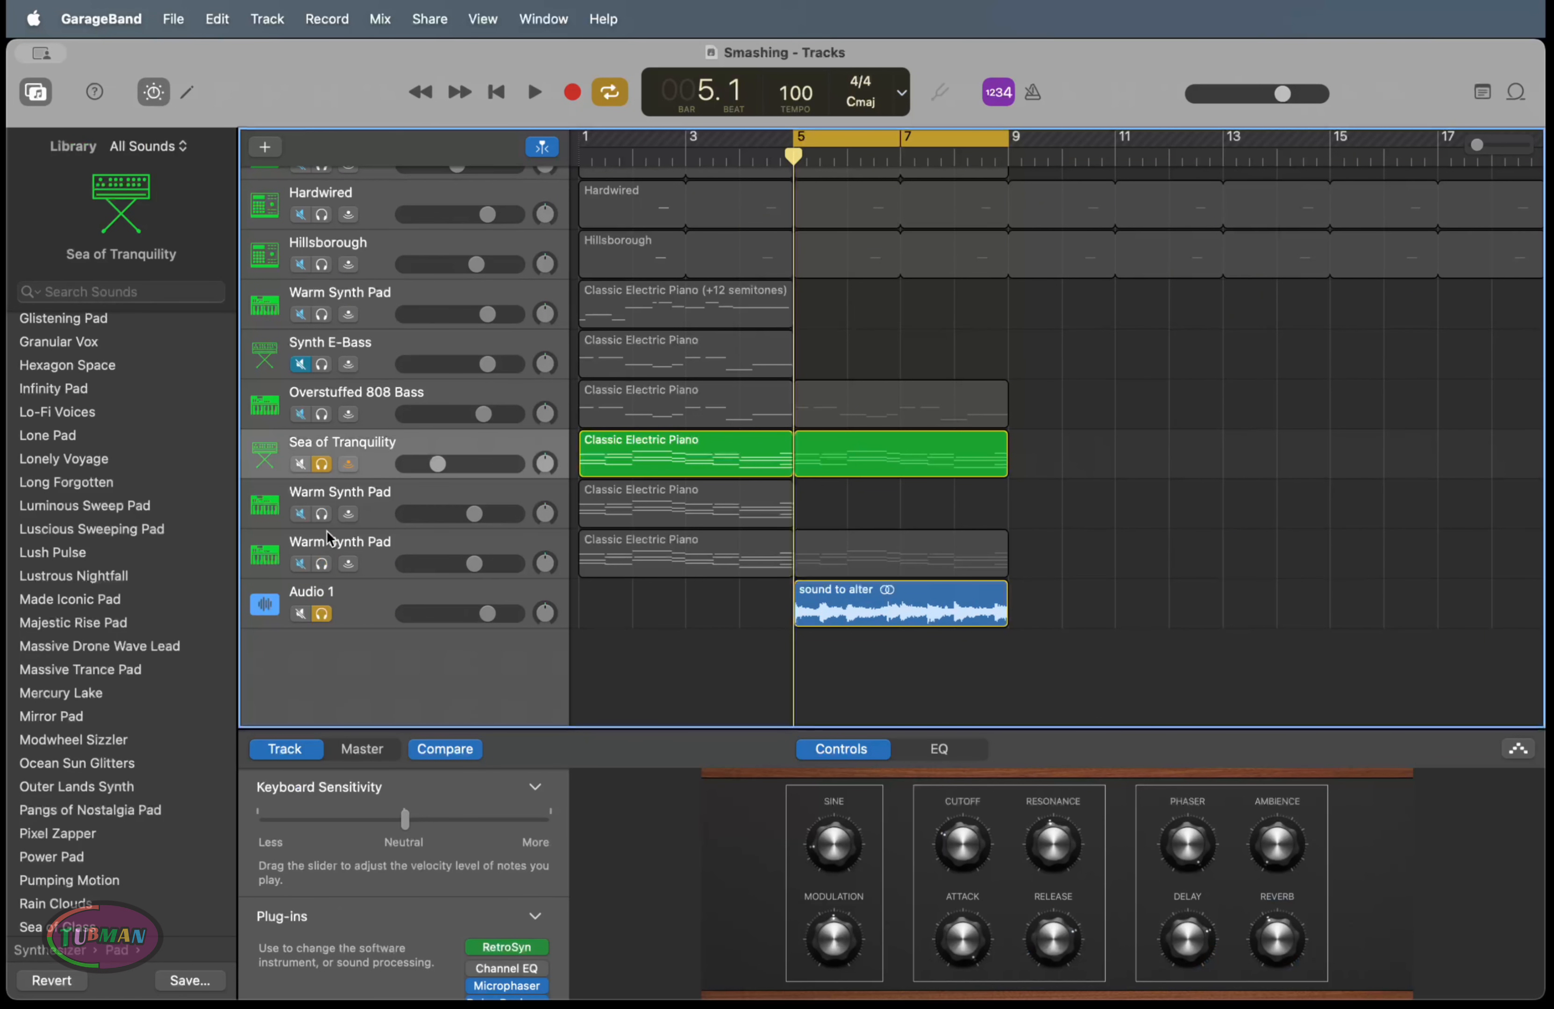
{"action": "left_click", "coordinate": [321, 464]}
{"action": "key", "text": "space"}
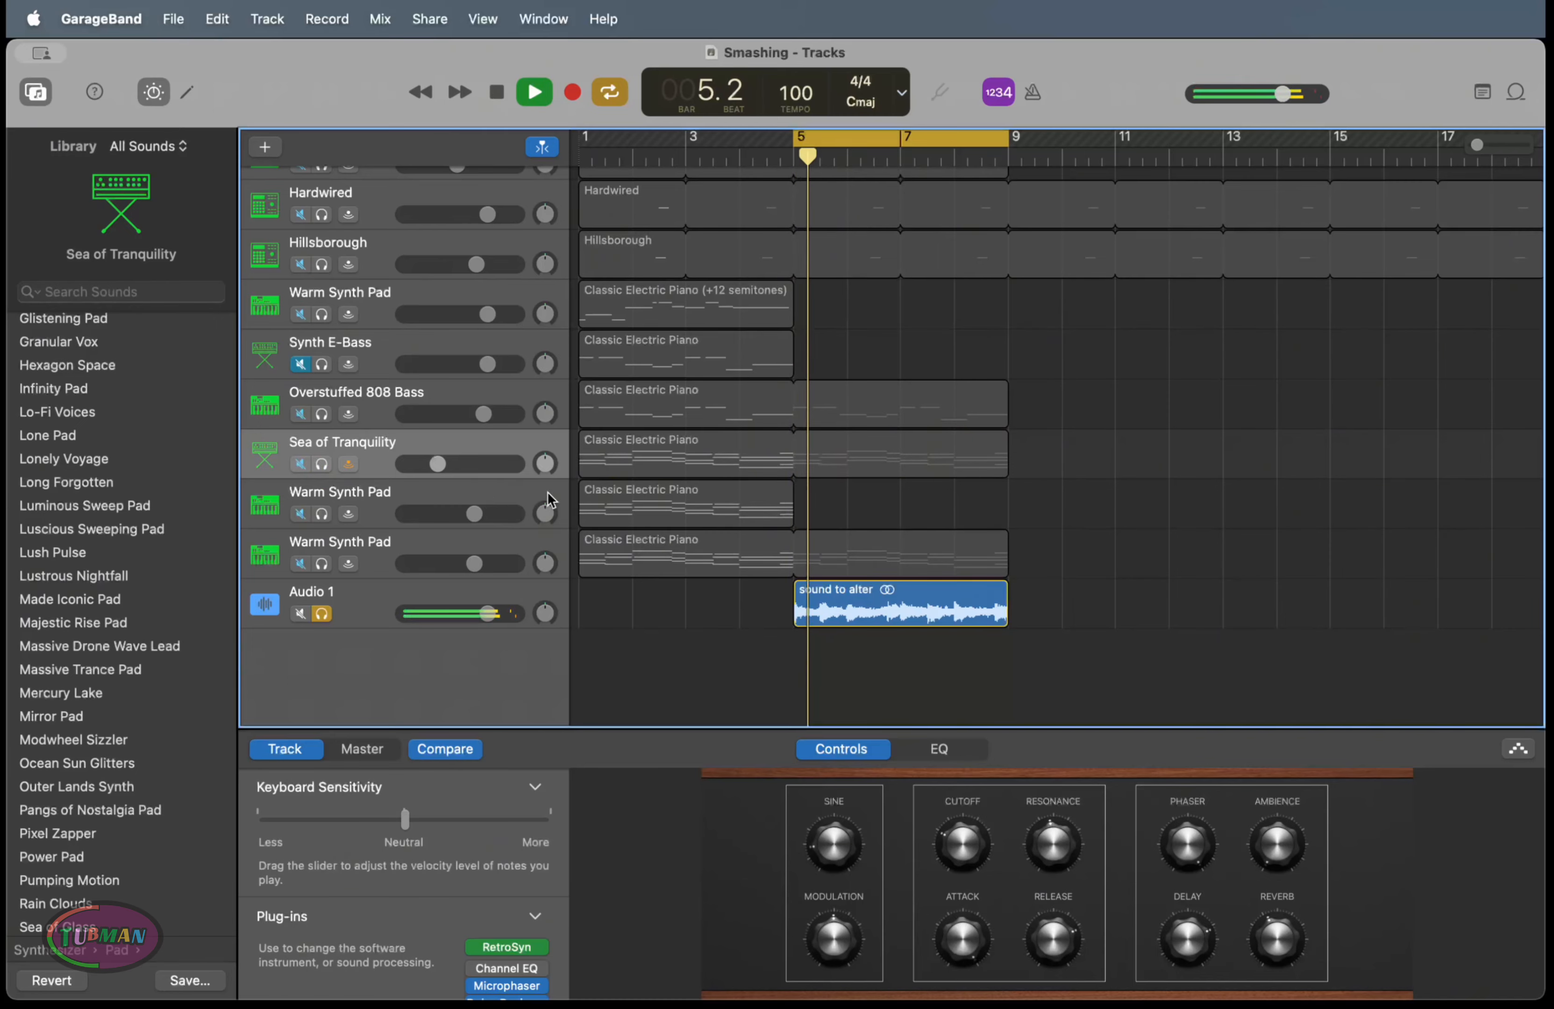
Lower the Audio 1 track volume to about -10.8 dB and select its "sound to alter" region
{"action": "left_click_drag", "start_coordinate": [487, 614], "coordinate": [445, 613]}
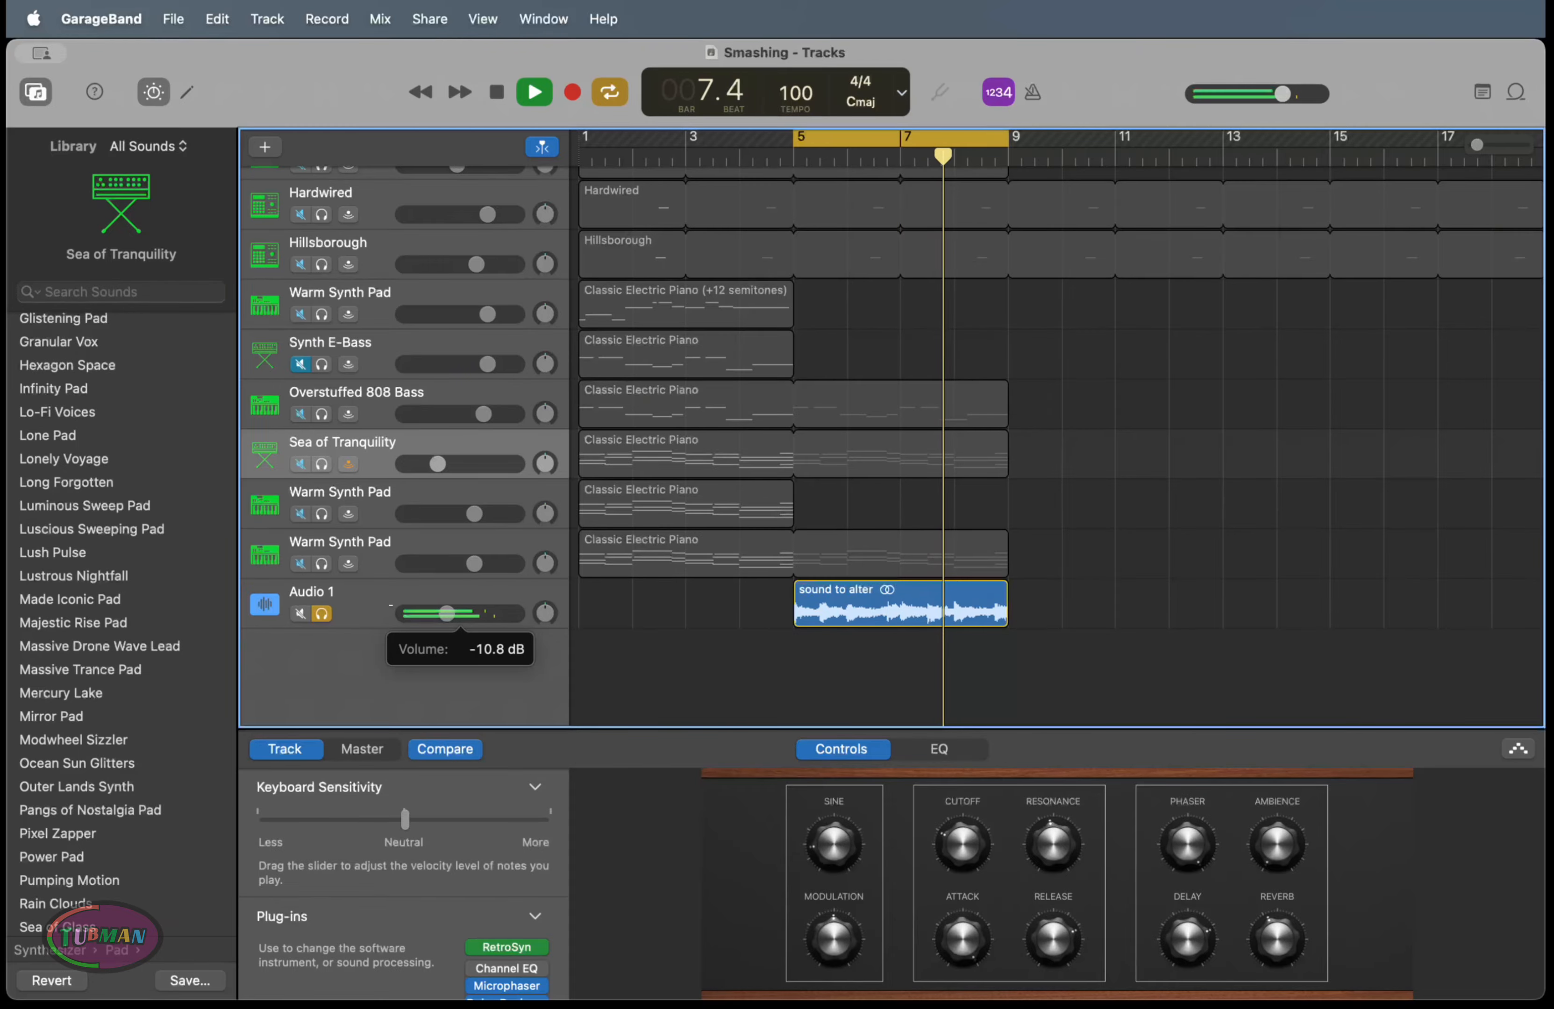
{"action": "left_click", "coordinate": [816, 617]}
{"action": "scroll", "coordinate": [826, 646], "scroll_direction": "down", "scroll_amount": 1}
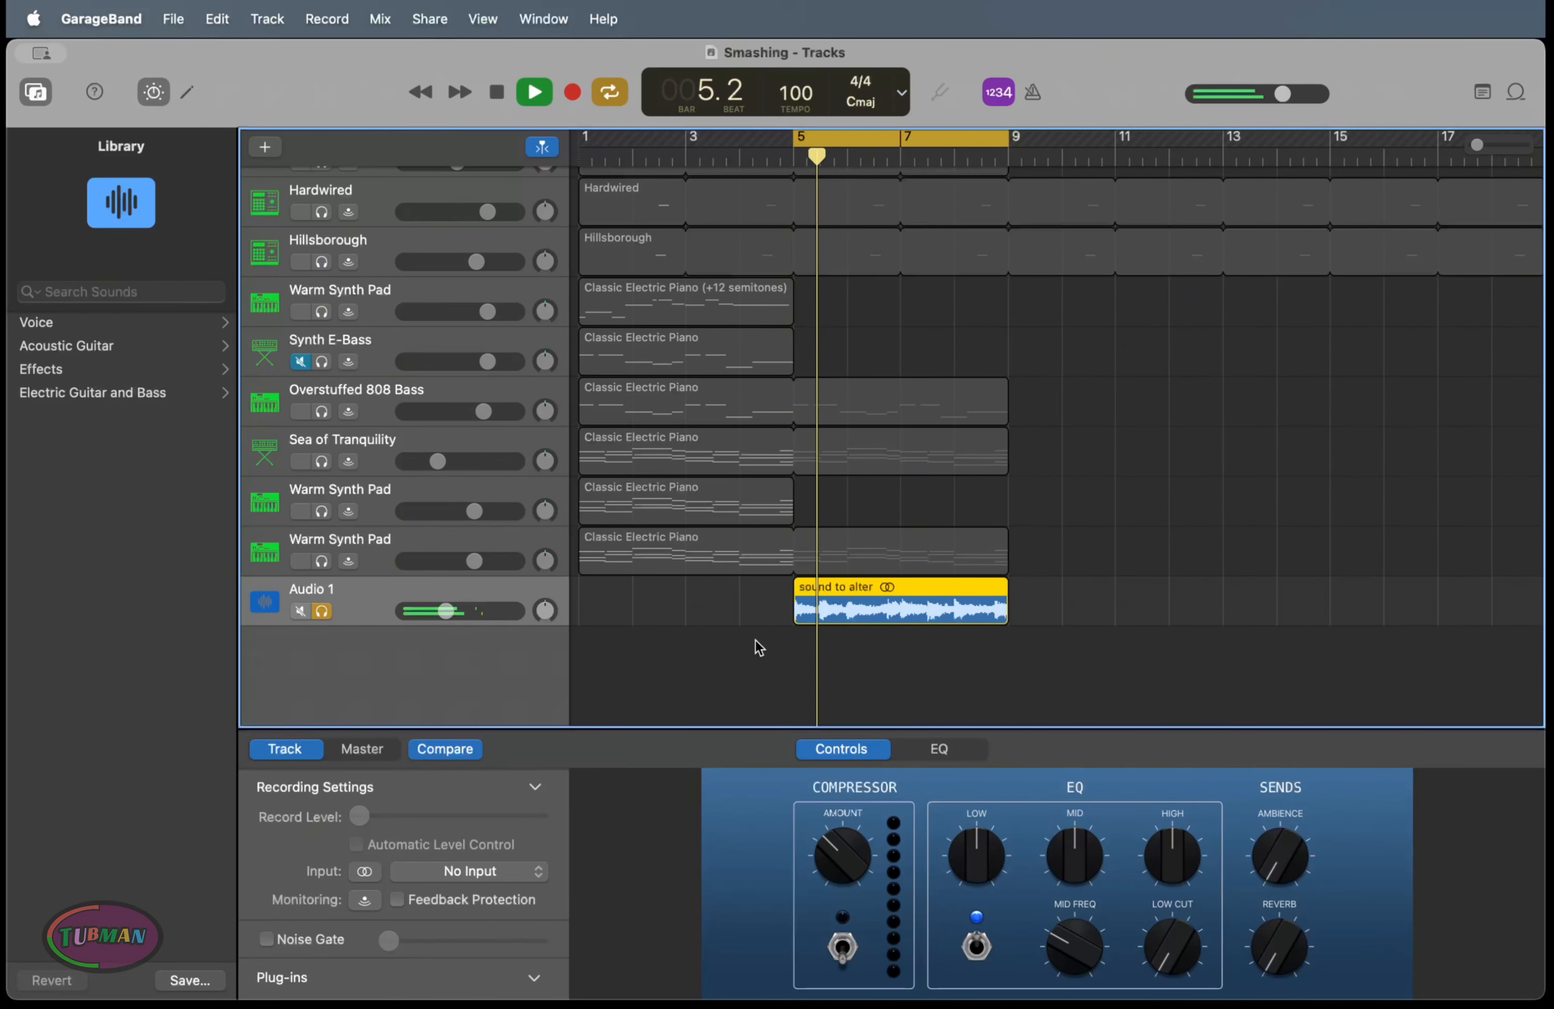
Open the Channel EQ on Audio 1, turn on its analyzer and enable the low-cut and high-cut bands
{"action": "scroll", "coordinate": [430, 847], "scroll_direction": "down", "scroll_amount": 5}
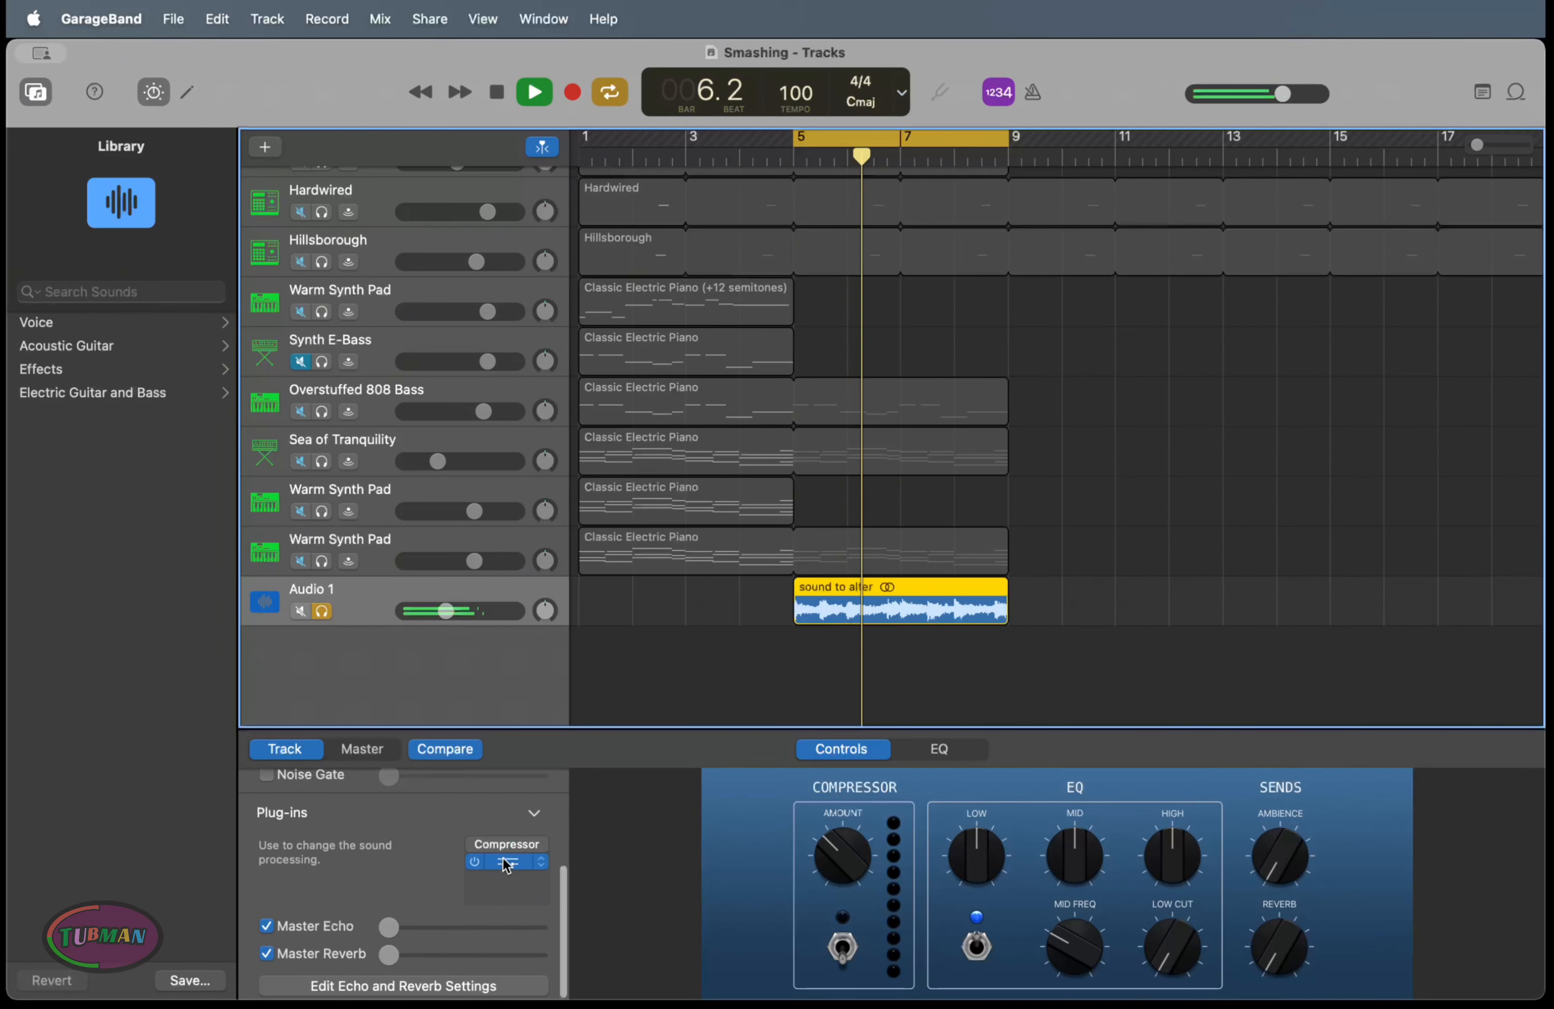
{"action": "left_click", "coordinate": [506, 863]}
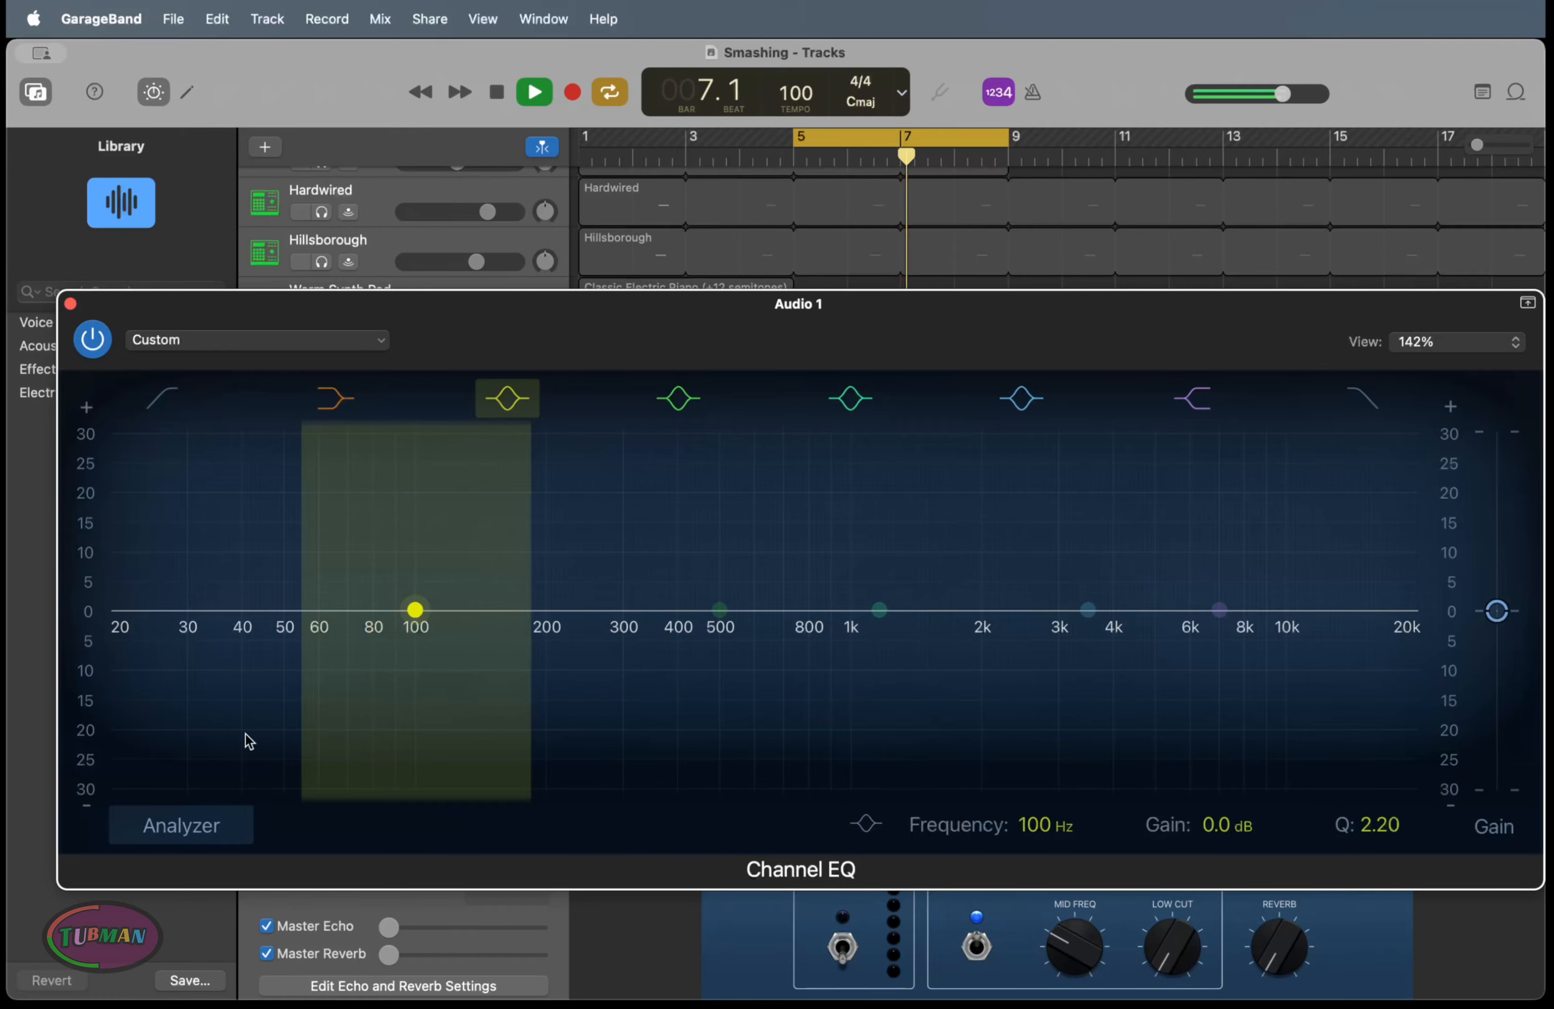
{"action": "left_click", "coordinate": [181, 825]}
{"action": "left_click", "coordinate": [162, 397]}
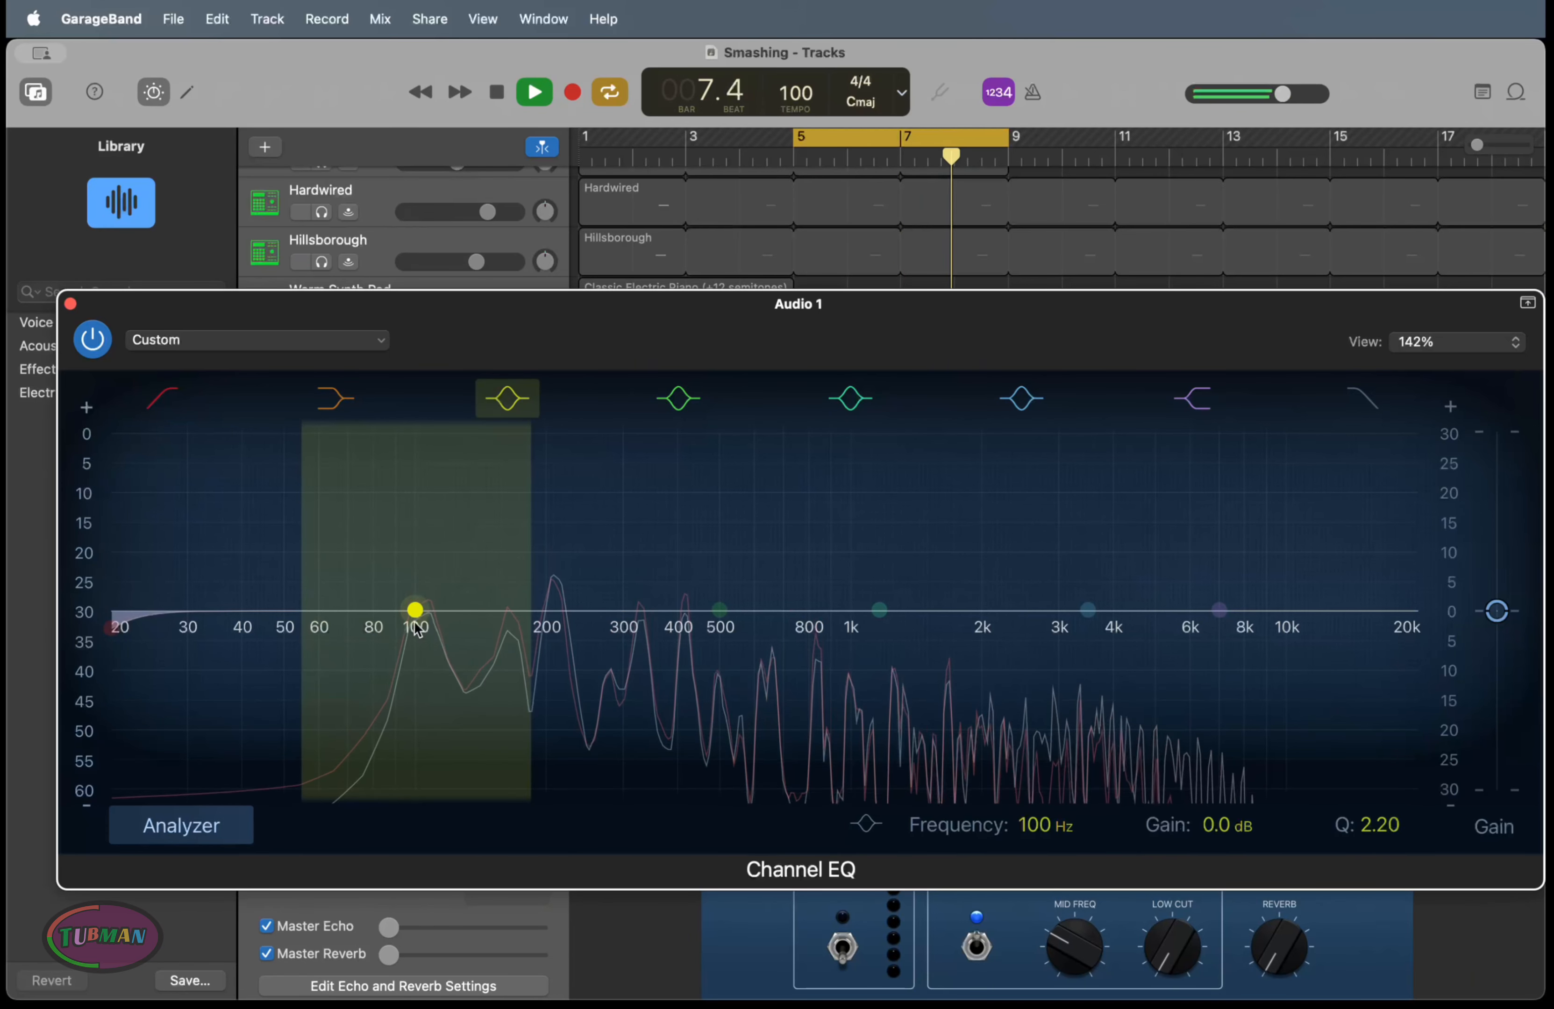
{"action": "left_click", "coordinate": [1363, 397]}
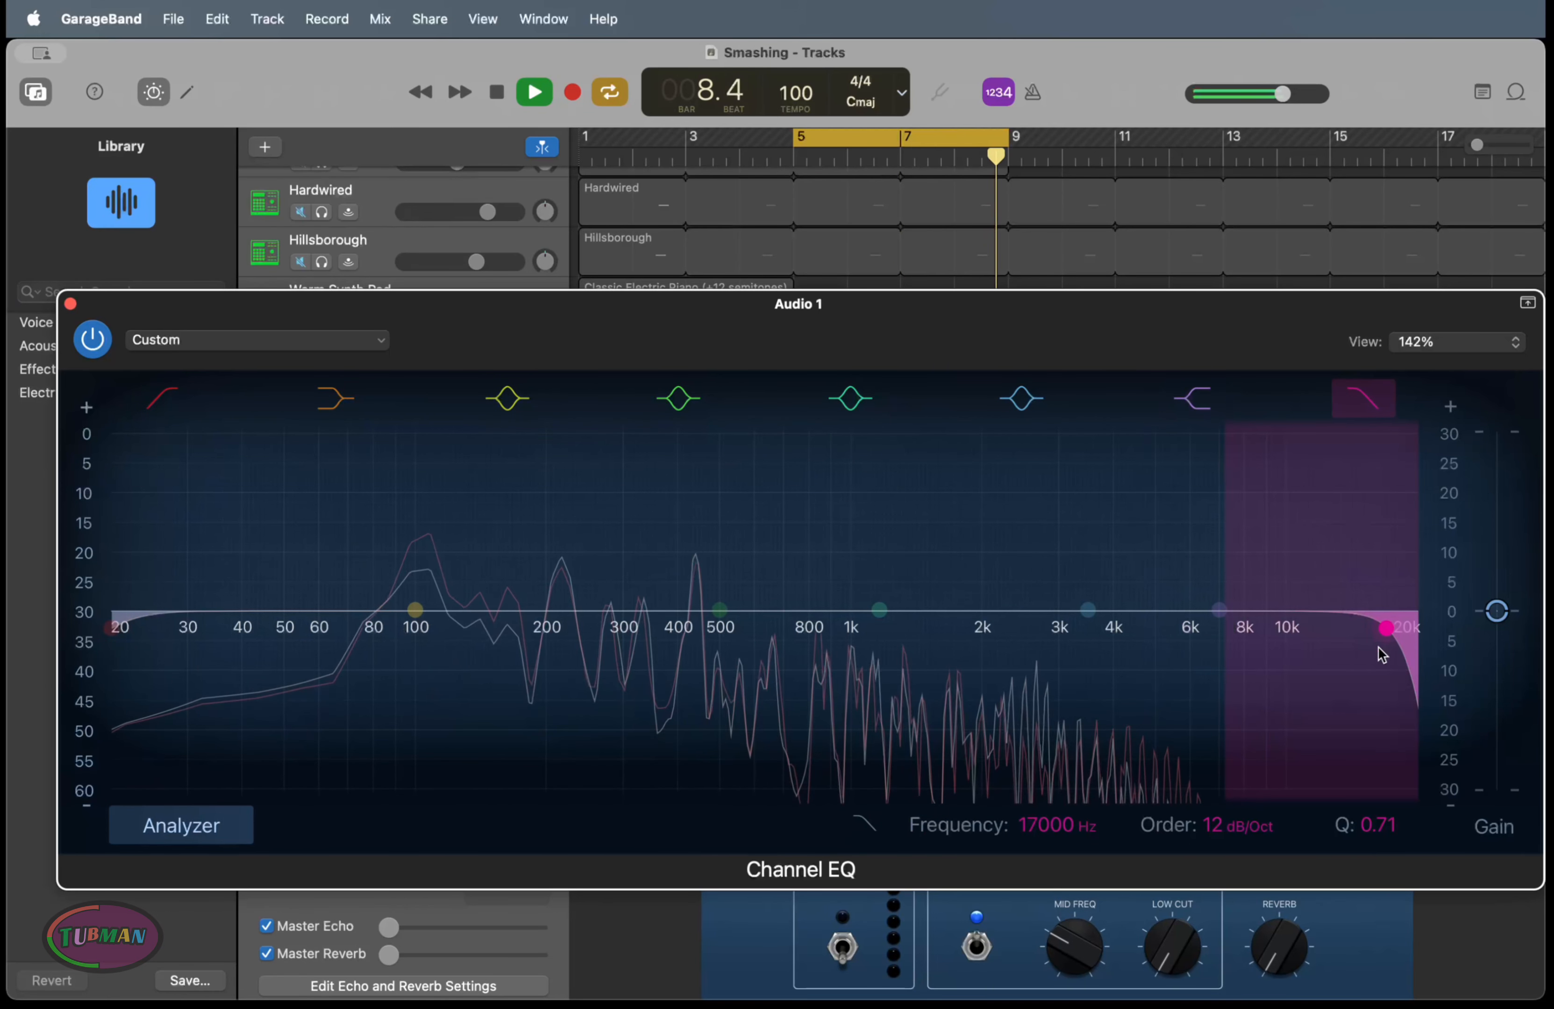
Pull the high cut down to about 700 Hz, cut the lows below roughly 300 Hz and close the Channel EQ
{"action": "left_click_drag", "start_coordinate": [1381, 653], "coordinate": [832, 479]}
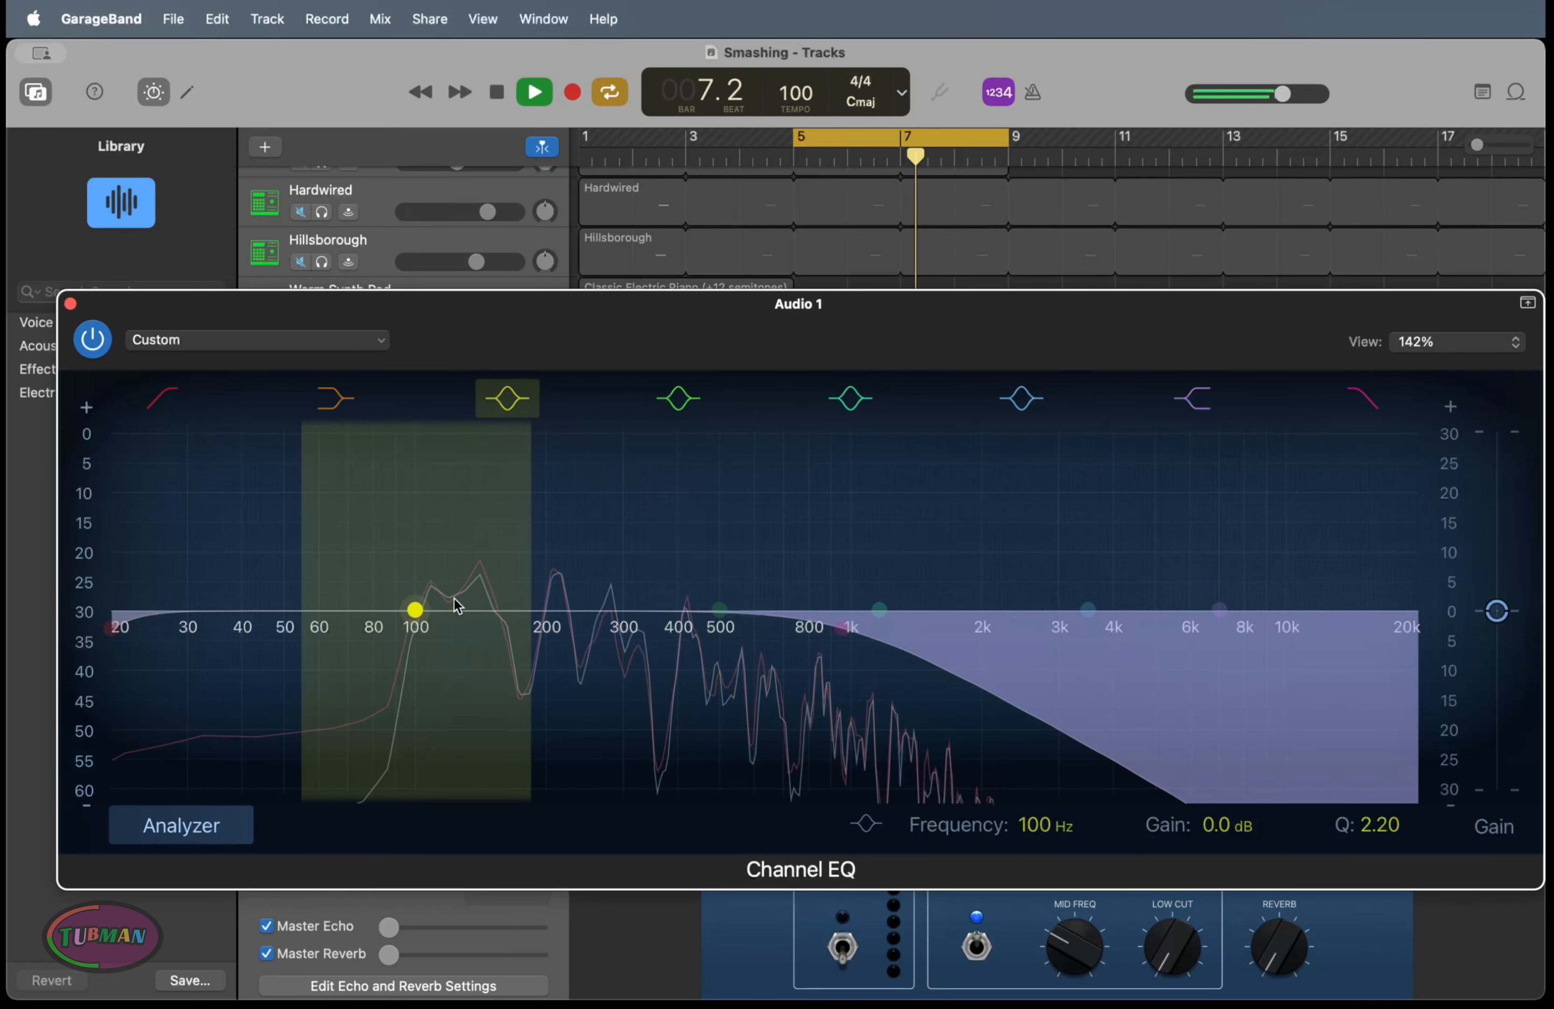
{"action": "left_click_drag", "start_coordinate": [841, 628], "coordinate": [783, 696]}
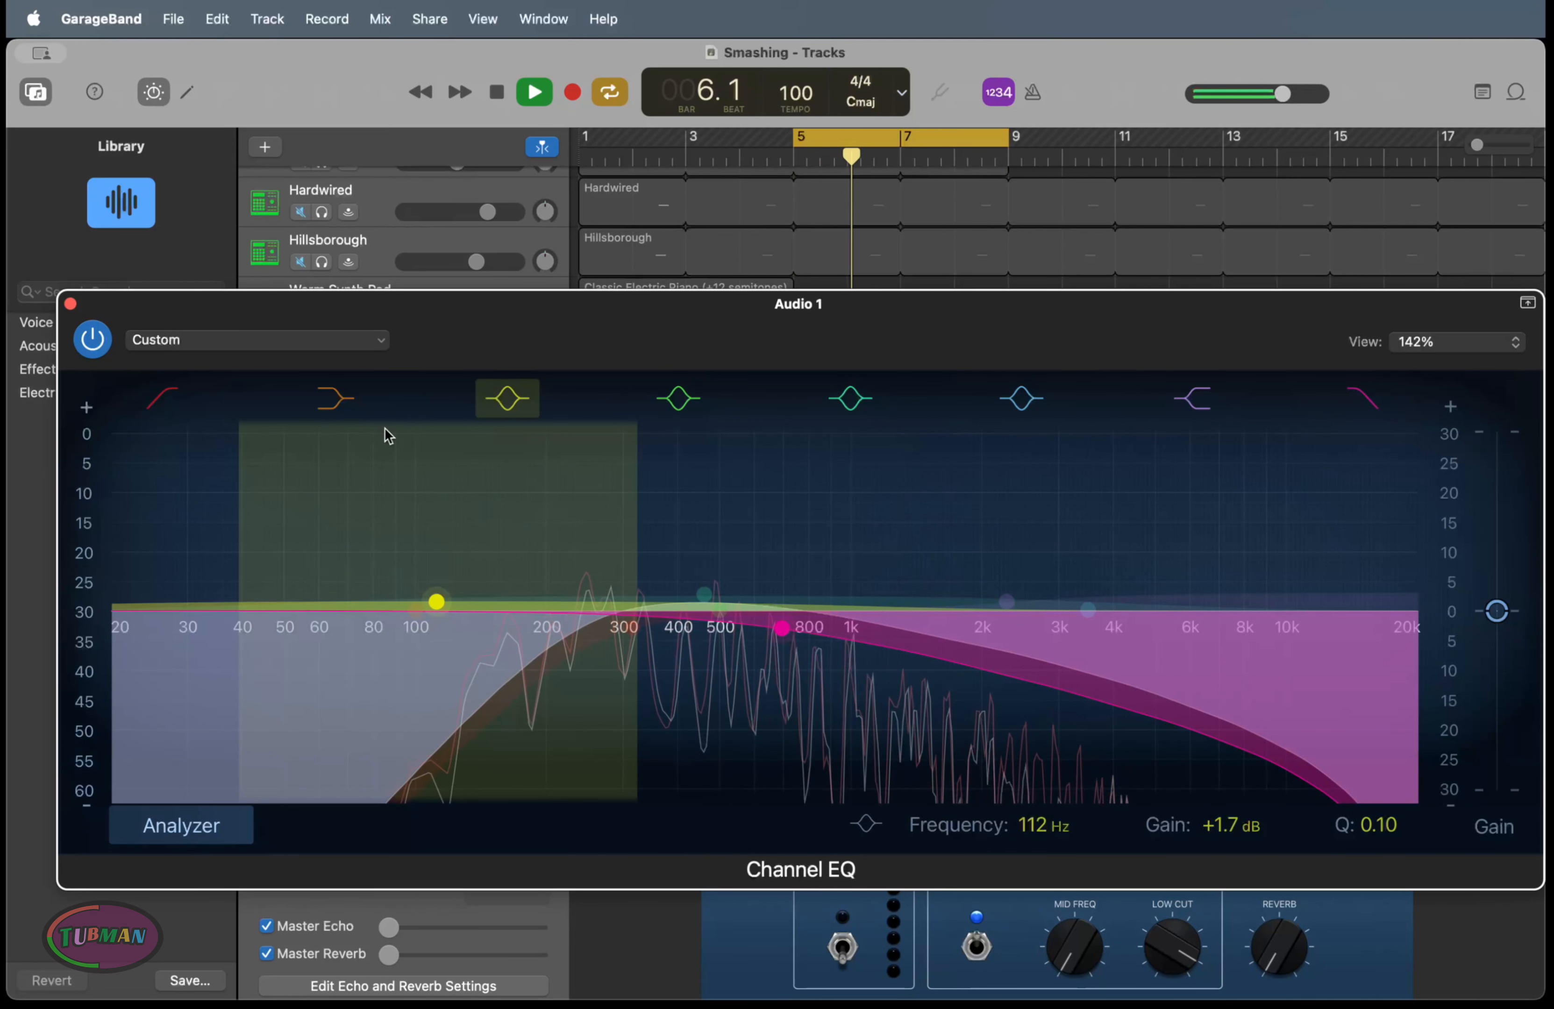
{"action": "left_click", "coordinate": [91, 338]}
{"action": "left_click", "coordinate": [70, 303]}
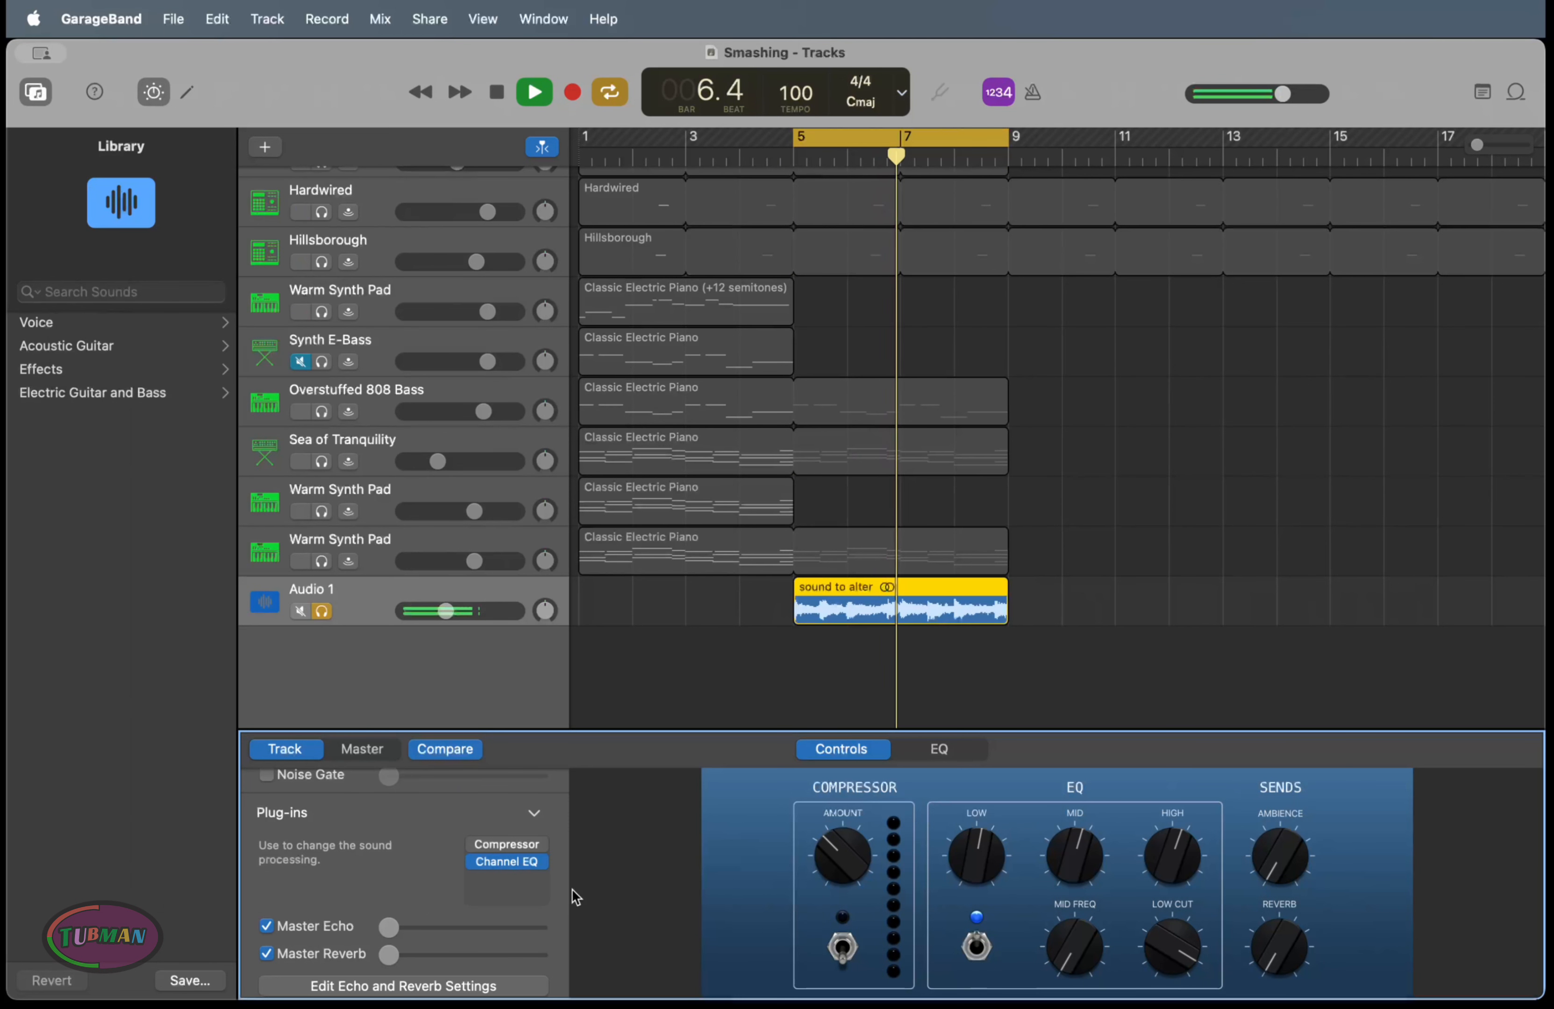
Insert the Blue Cat Audio BC Phaser 3 (Stereo) plug-in after the Channel EQ on Audio 1
{"action": "left_click", "coordinate": [511, 879]}
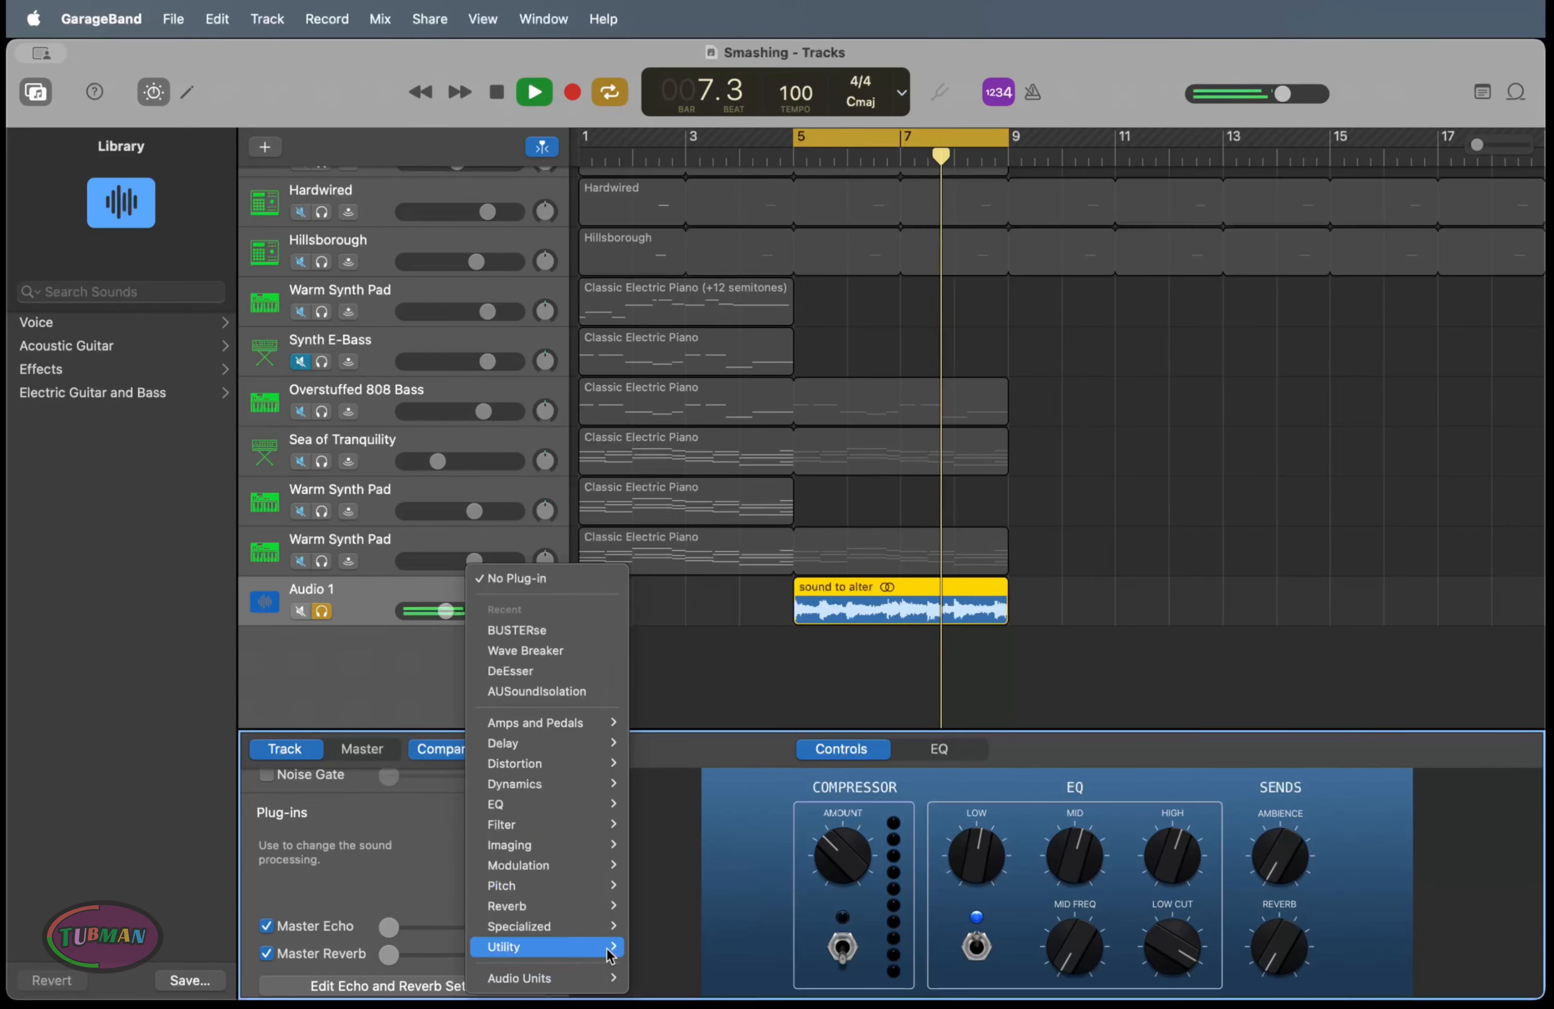
{"action": "mouse_move", "coordinate": [577, 978]}
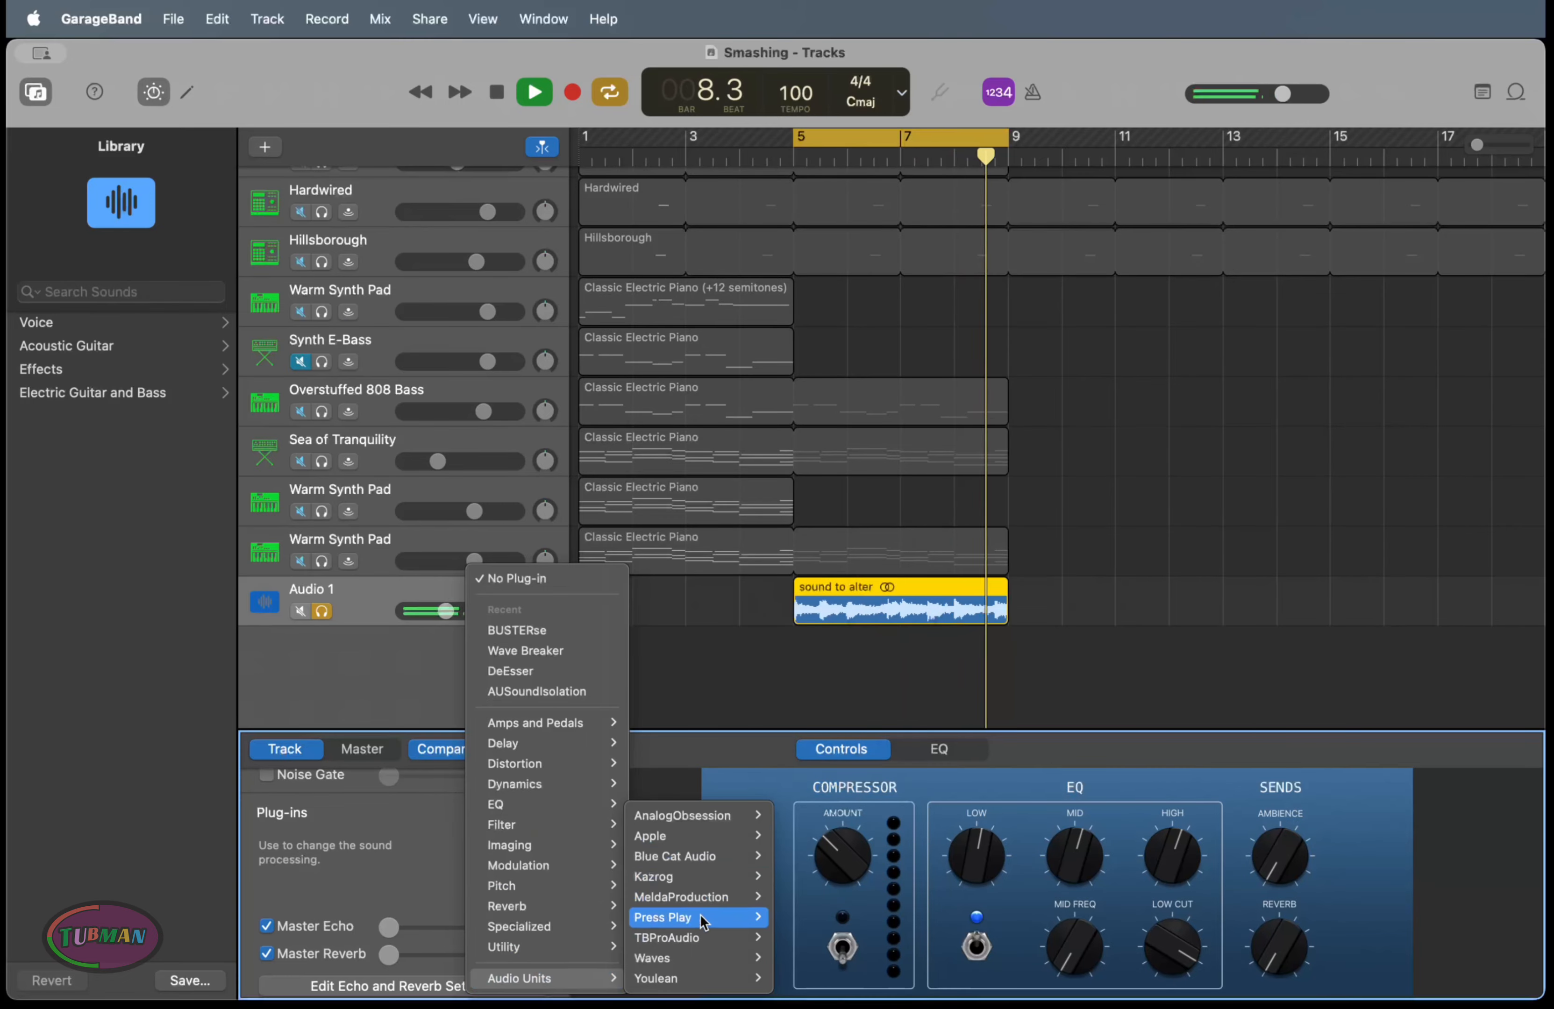
{"action": "mouse_move", "coordinate": [714, 856]}
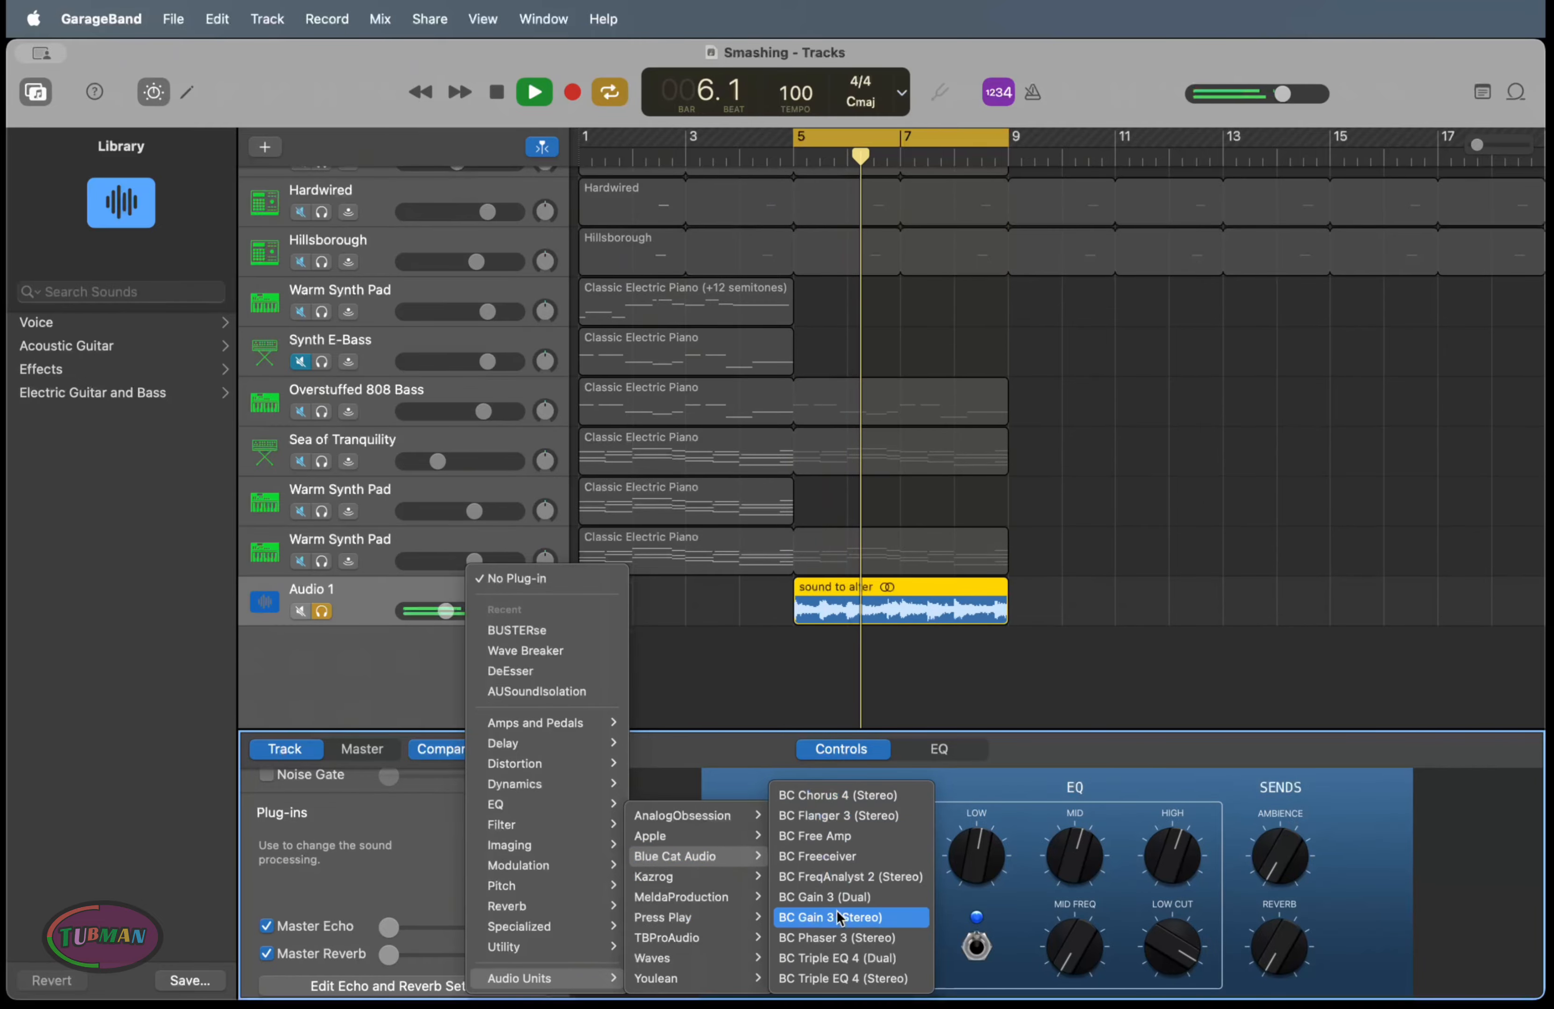
{"action": "left_click", "coordinate": [851, 944]}
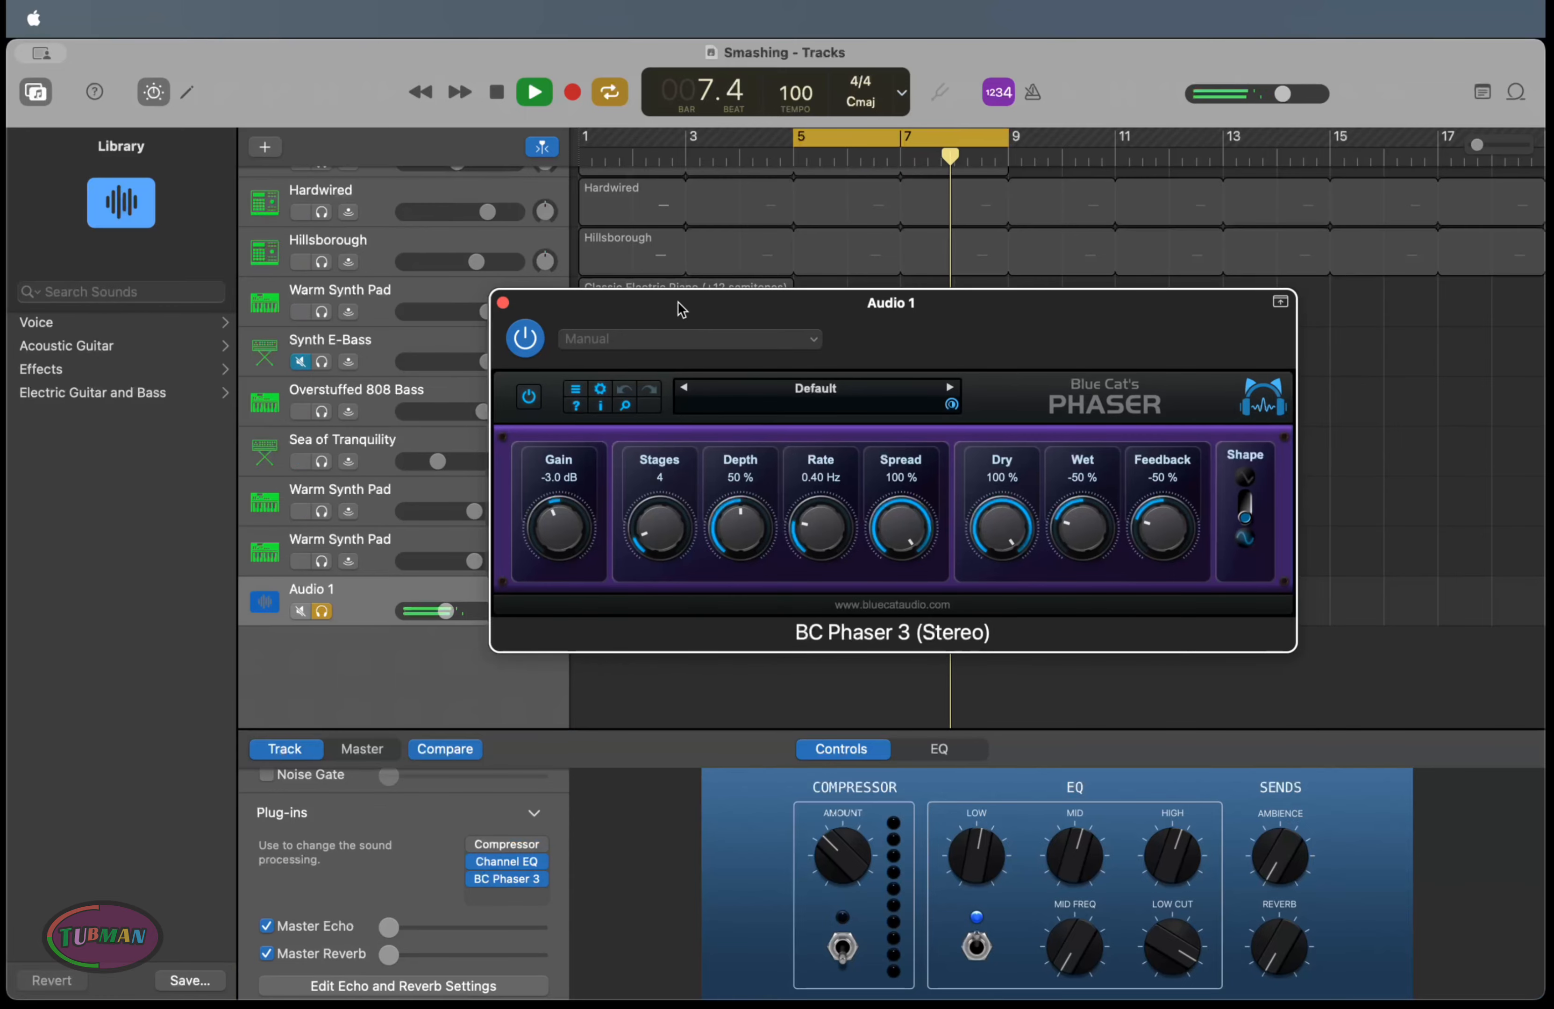
{"action": "left_click_drag", "start_coordinate": [680, 306], "coordinate": [566, 279]}
Step backward through the BC Phaser 3 presets, past Deep Phase and Chorus, to audition other phaser settings
{"action": "left_click", "coordinate": [567, 360]}
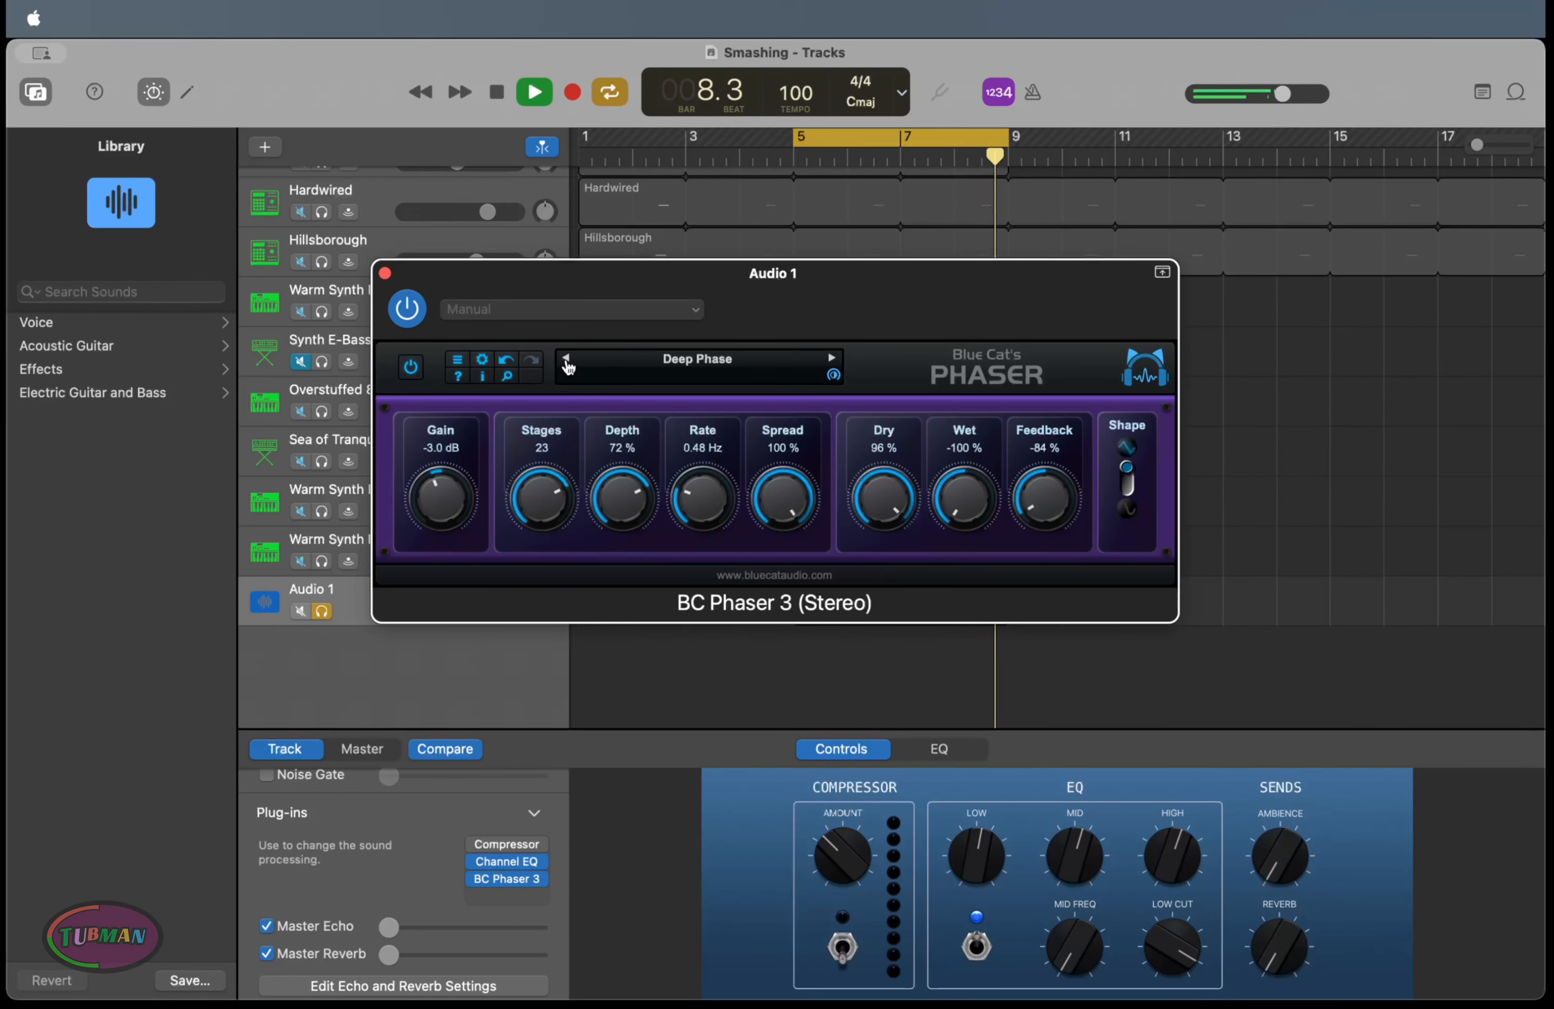
{"action": "left_click", "coordinate": [567, 360]}
{"action": "left_click", "coordinate": [567, 360]}
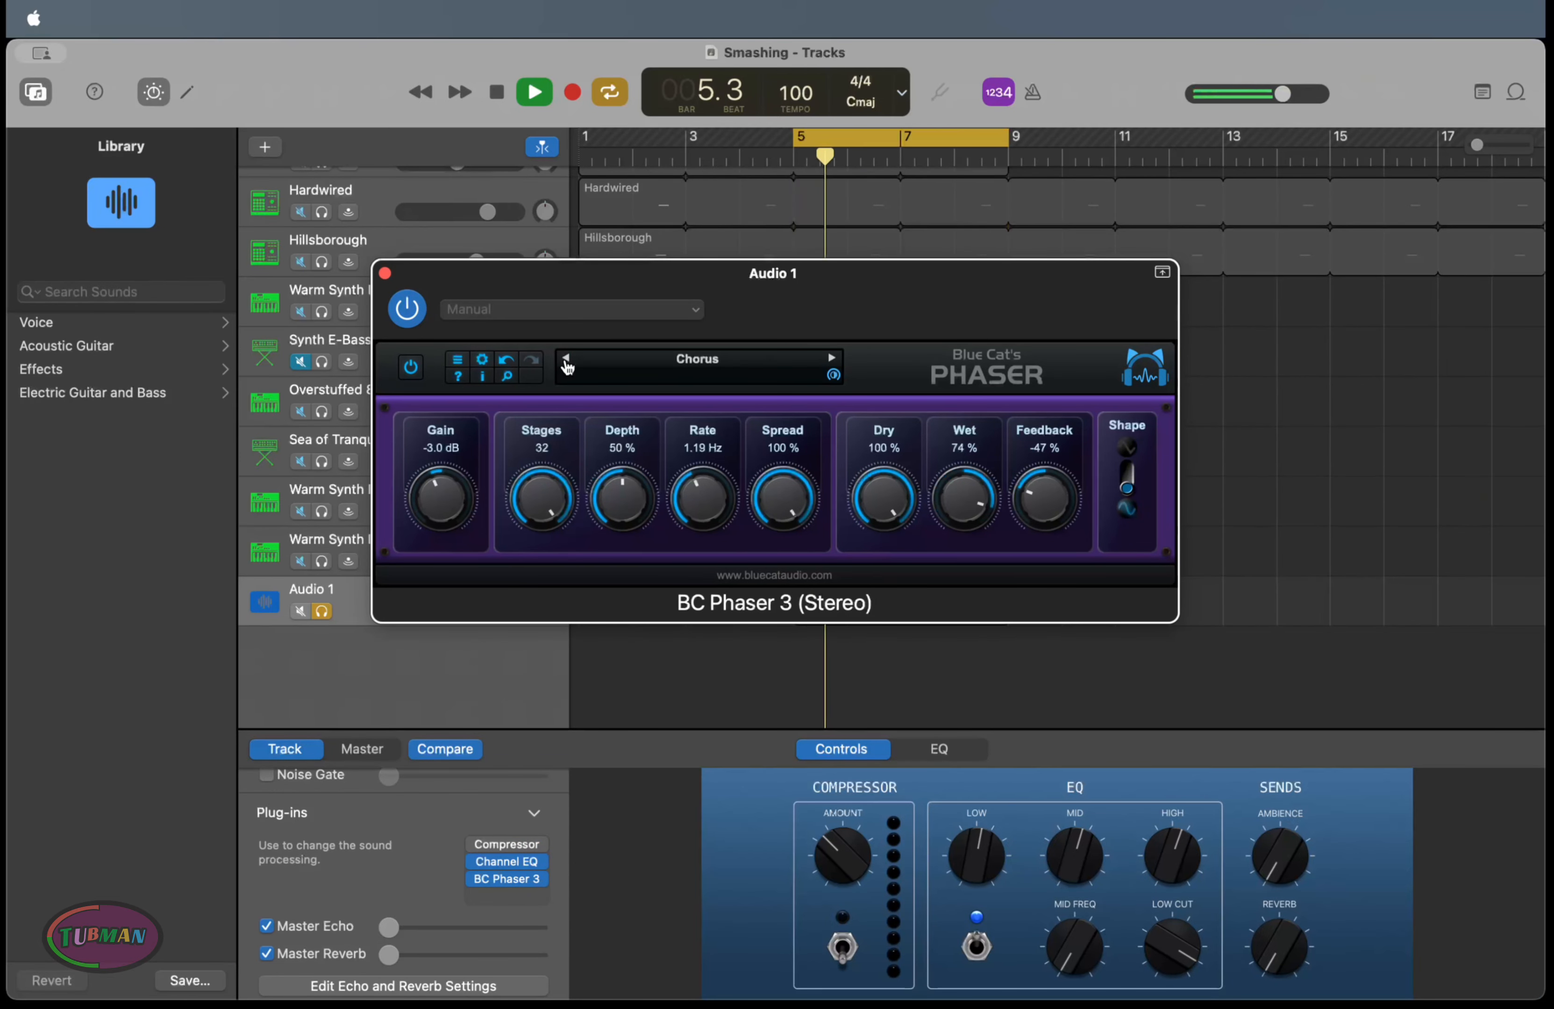
{"action": "left_click", "coordinate": [567, 361]}
{"action": "left_click", "coordinate": [567, 360]}
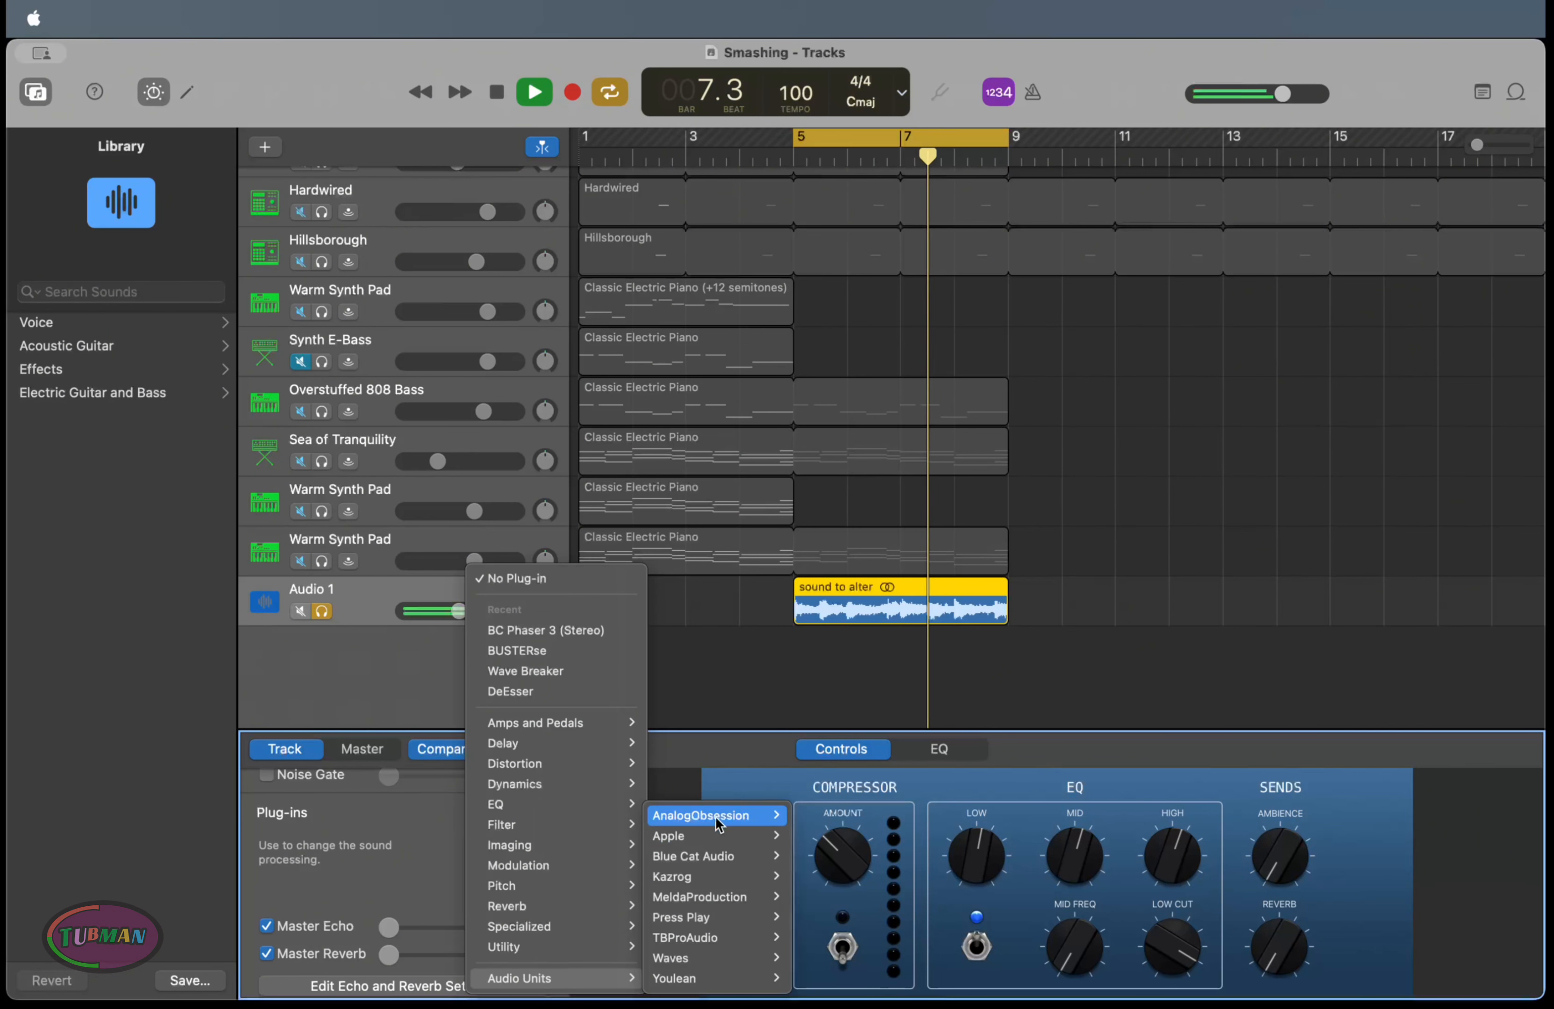
Insert MeldaProduction's MStereoExpander after the phaser on Audio 1 and open its window
{"action": "mouse_move", "coordinate": [754, 896]}
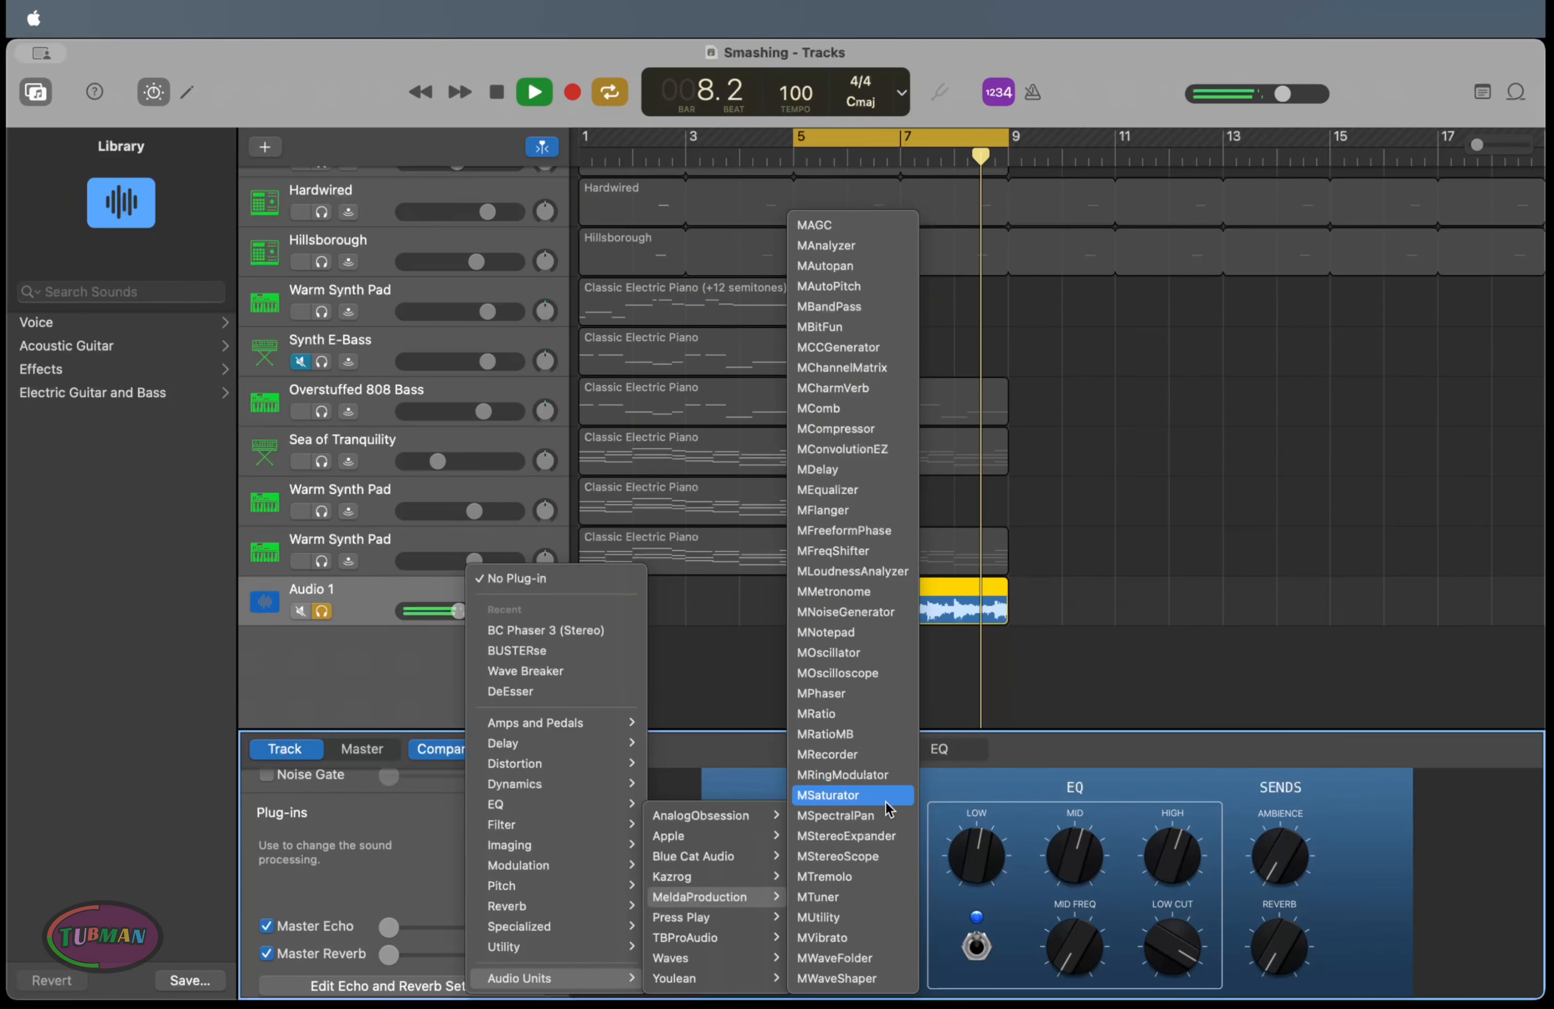
{"action": "left_click", "coordinate": [885, 840]}
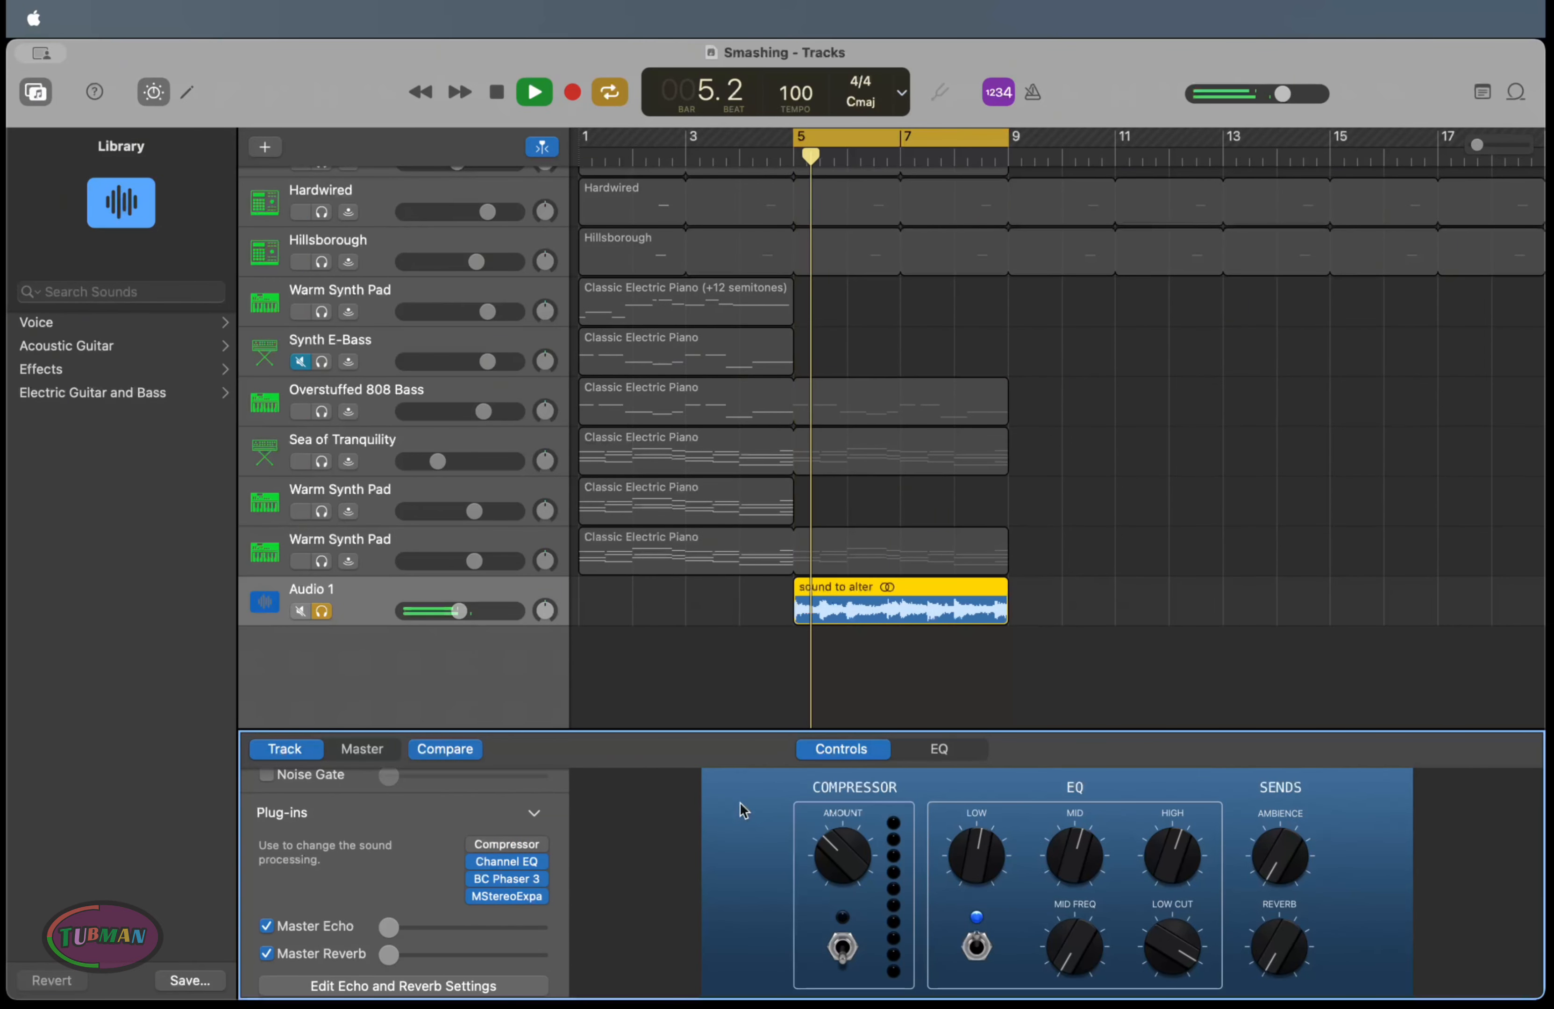
{"action": "left_click", "coordinate": [505, 910]}
{"action": "left_click", "coordinate": [427, 908]}
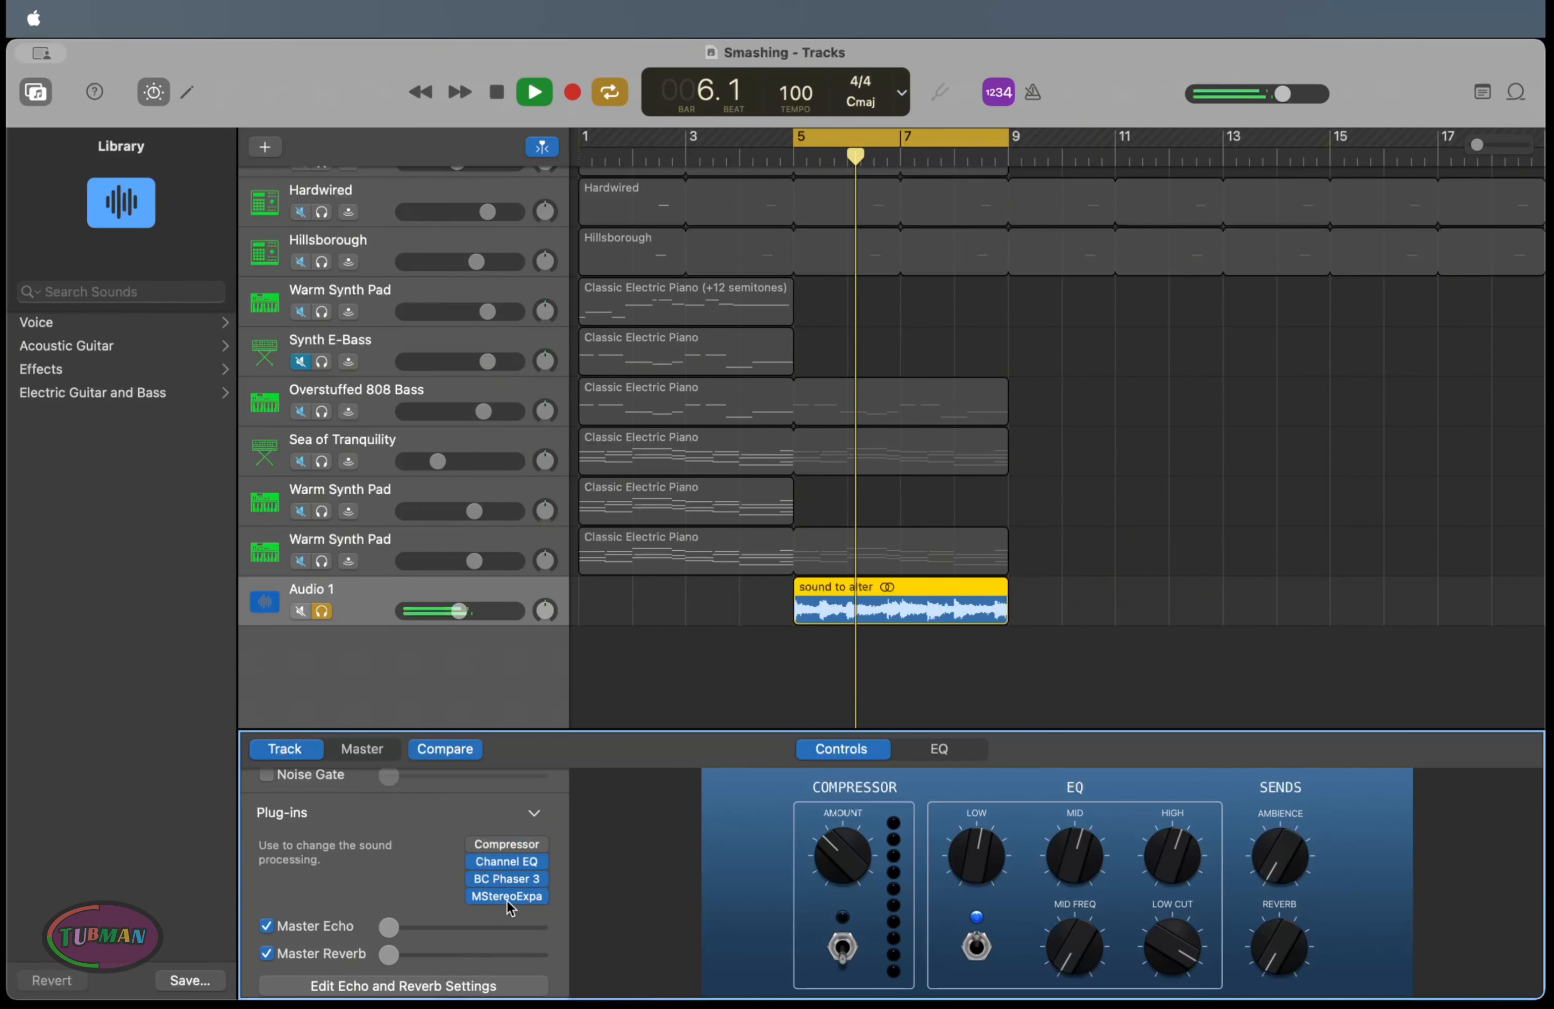
{"action": "left_click", "coordinate": [507, 898]}
{"action": "left_click_drag", "start_coordinate": [1046, 314], "coordinate": [914, 244]}
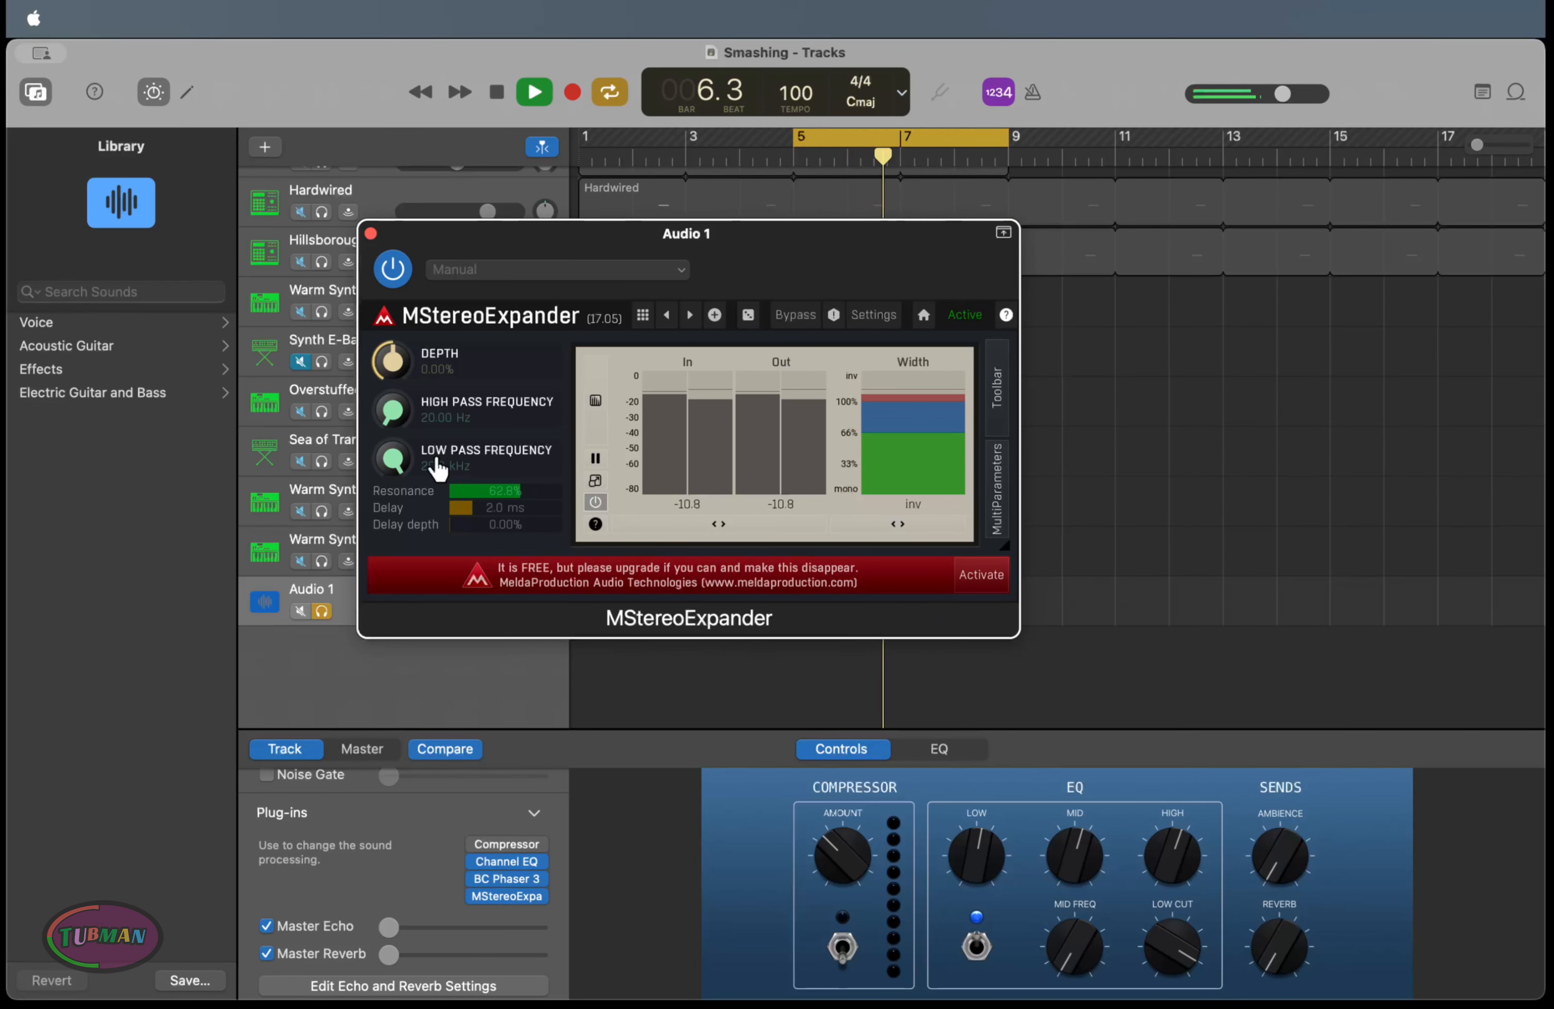
Set the MStereoExpander depth to 72% and lower the Audio 1 track volume slightly
{"action": "left_click_drag", "start_coordinate": [390, 387], "coordinate": [371, 291]}
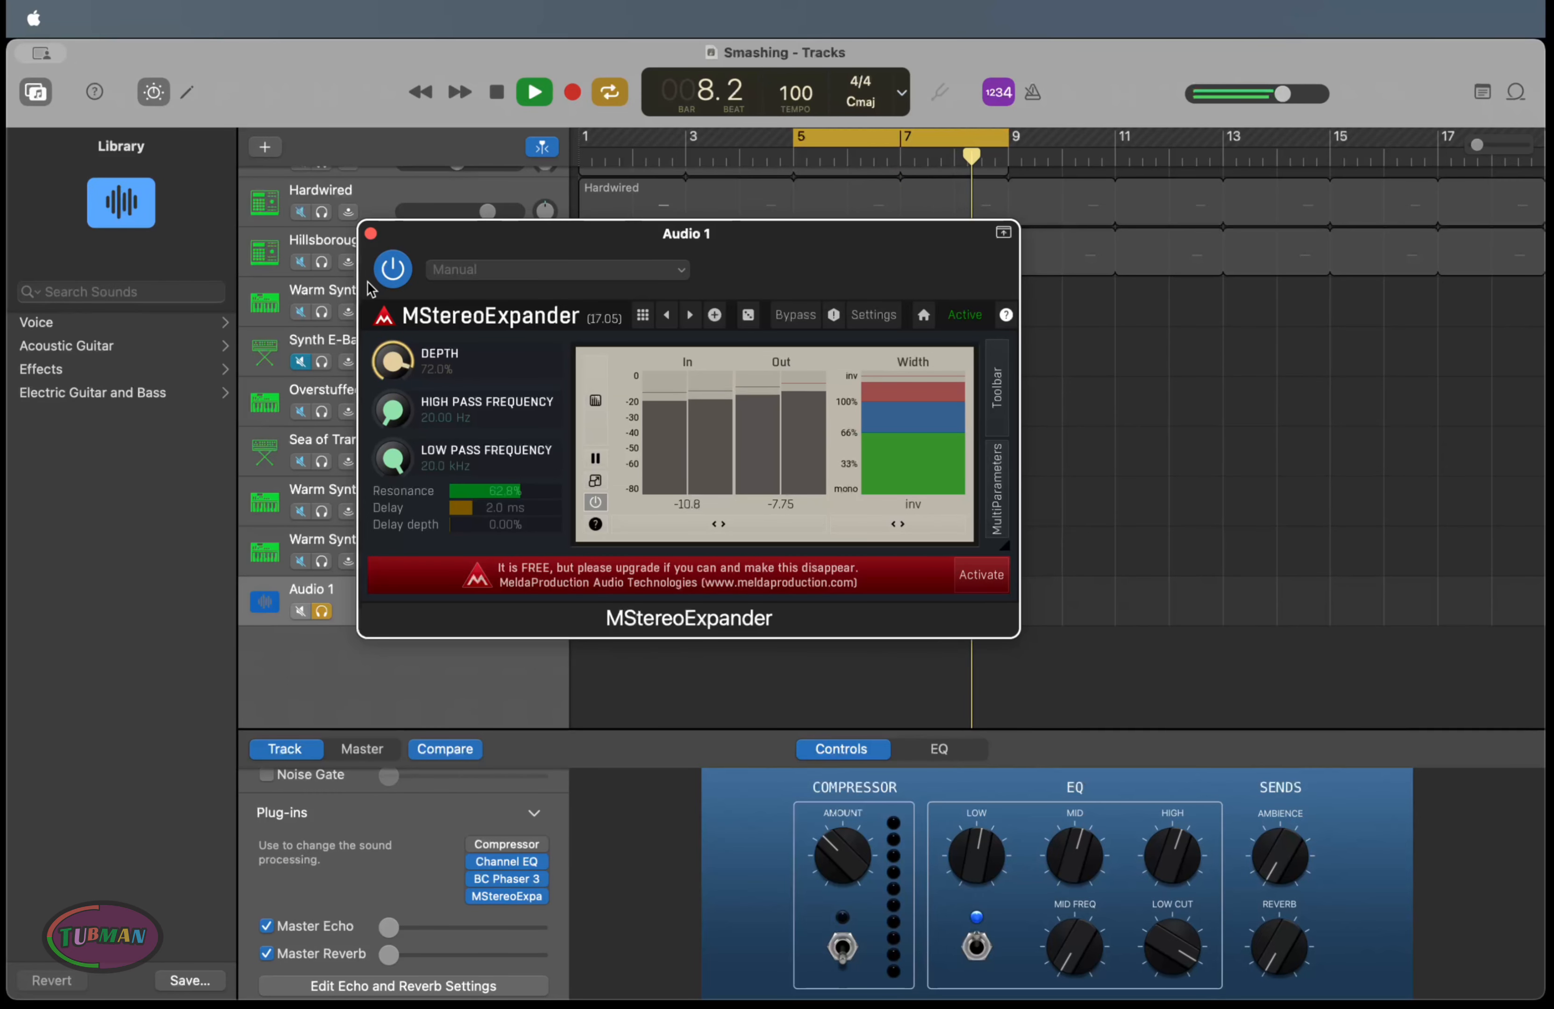
{"action": "left_click", "coordinate": [370, 235]}
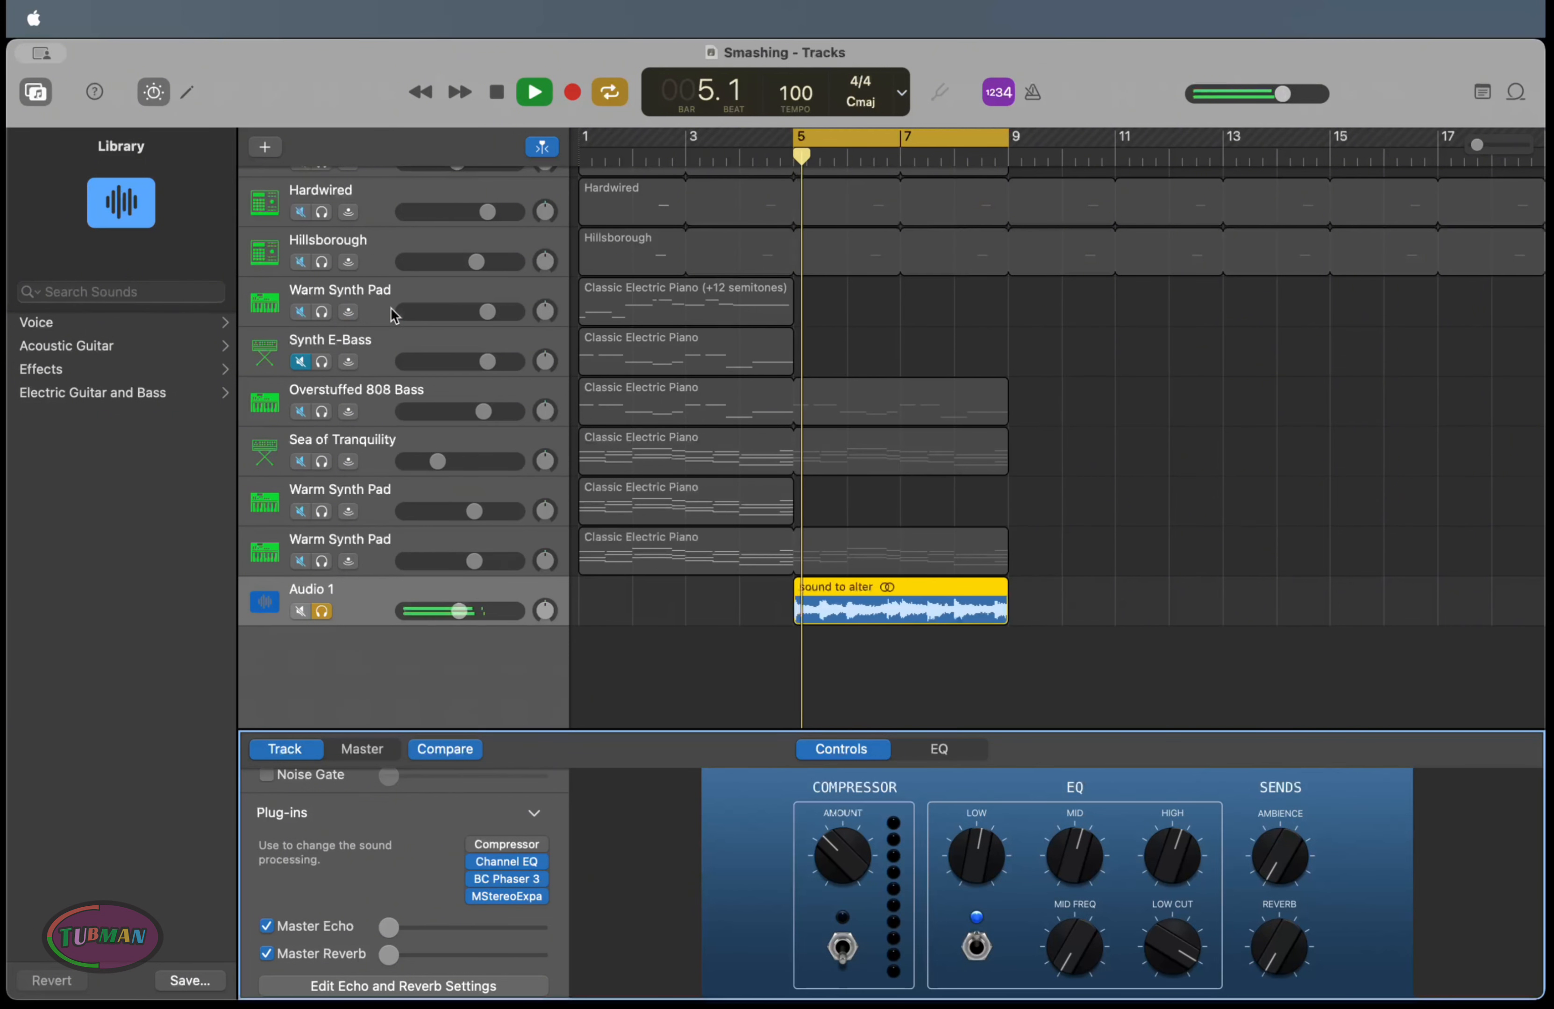
{"action": "left_click_drag", "start_coordinate": [459, 611], "coordinate": [453, 611]}
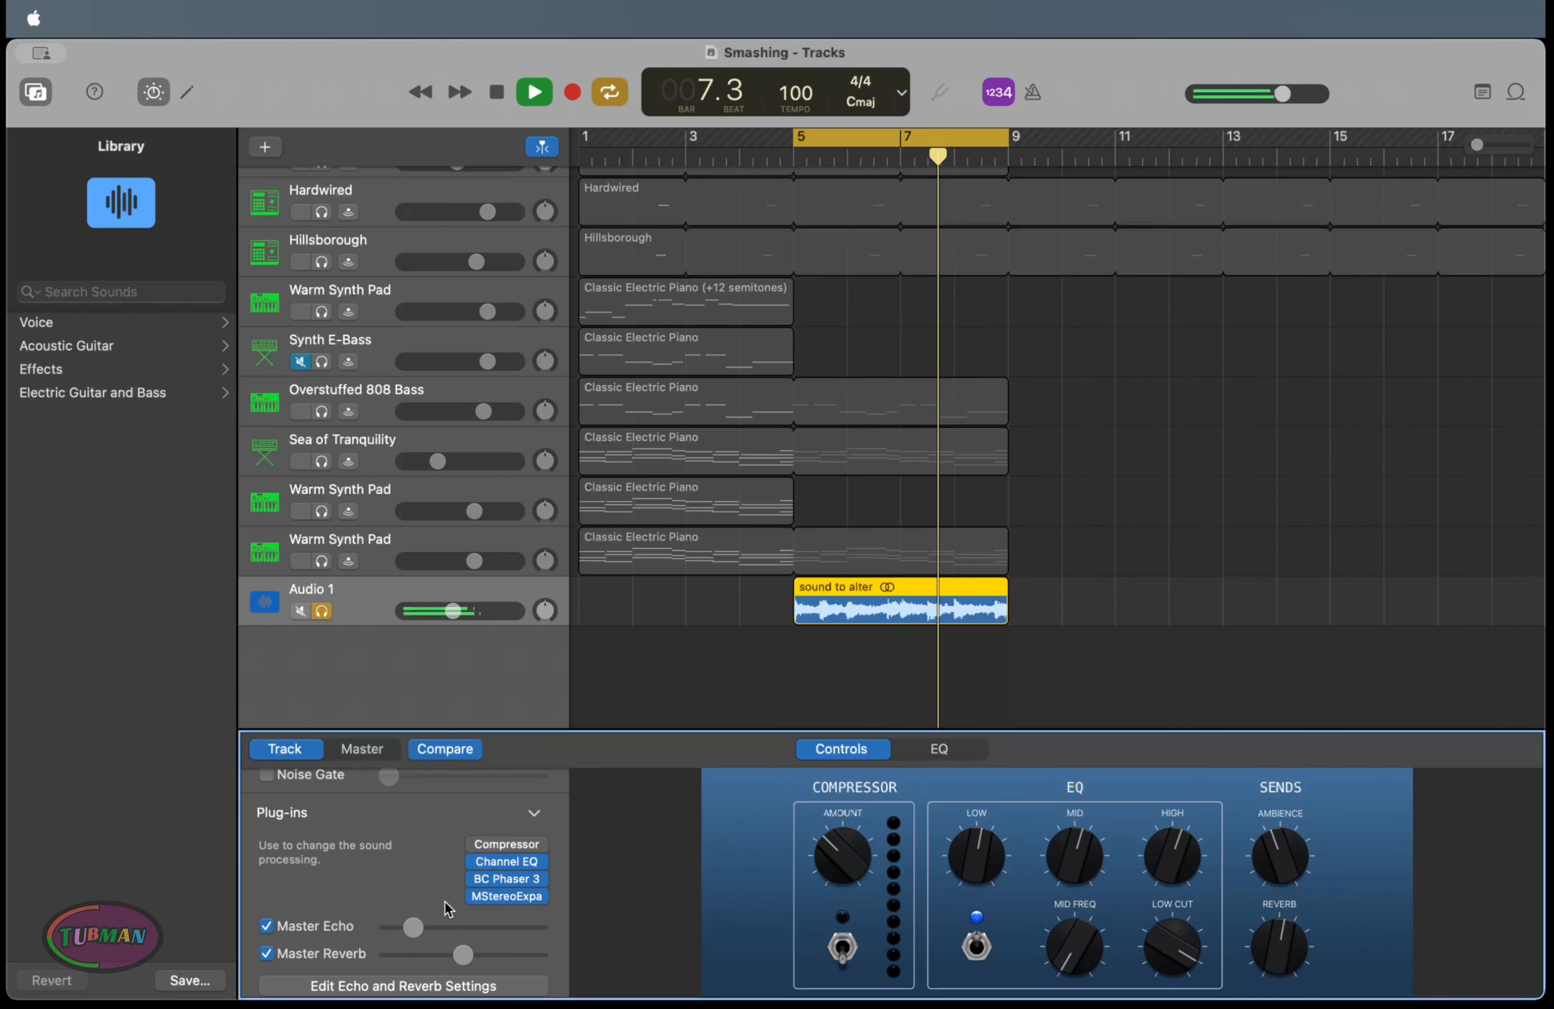
Open the "sound to alter" region in a reduced-height audio editor and enable reverse playback for it
{"action": "double_click", "coordinate": [846, 609]}
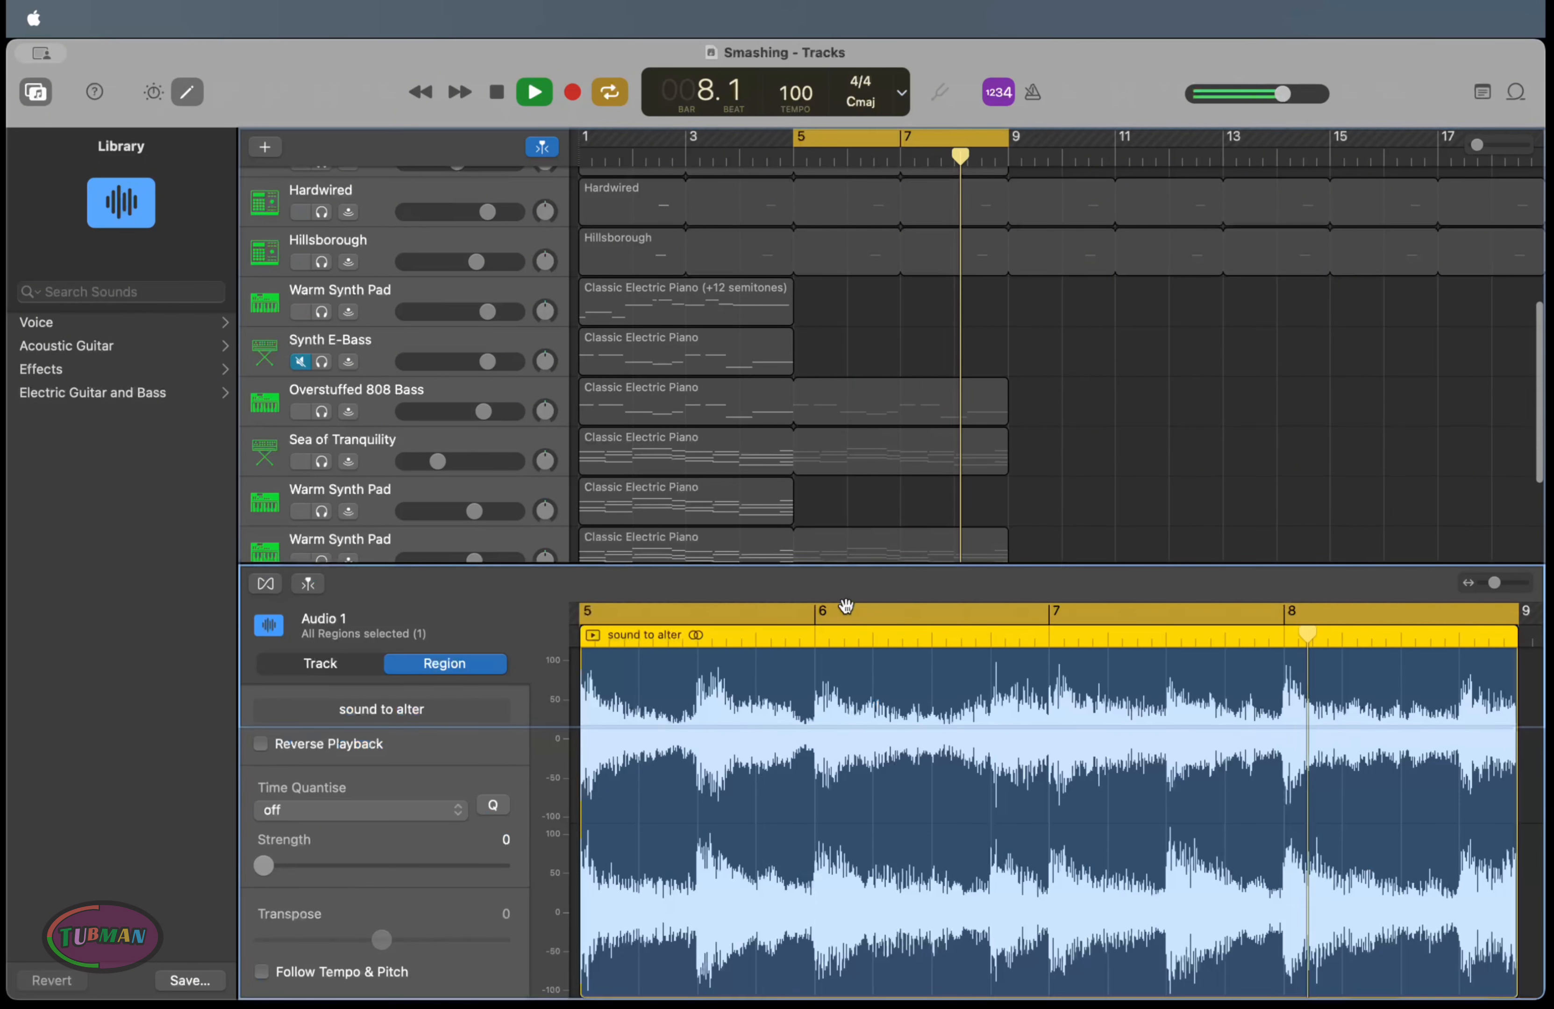
{"action": "left_click", "coordinate": [1014, 528]}
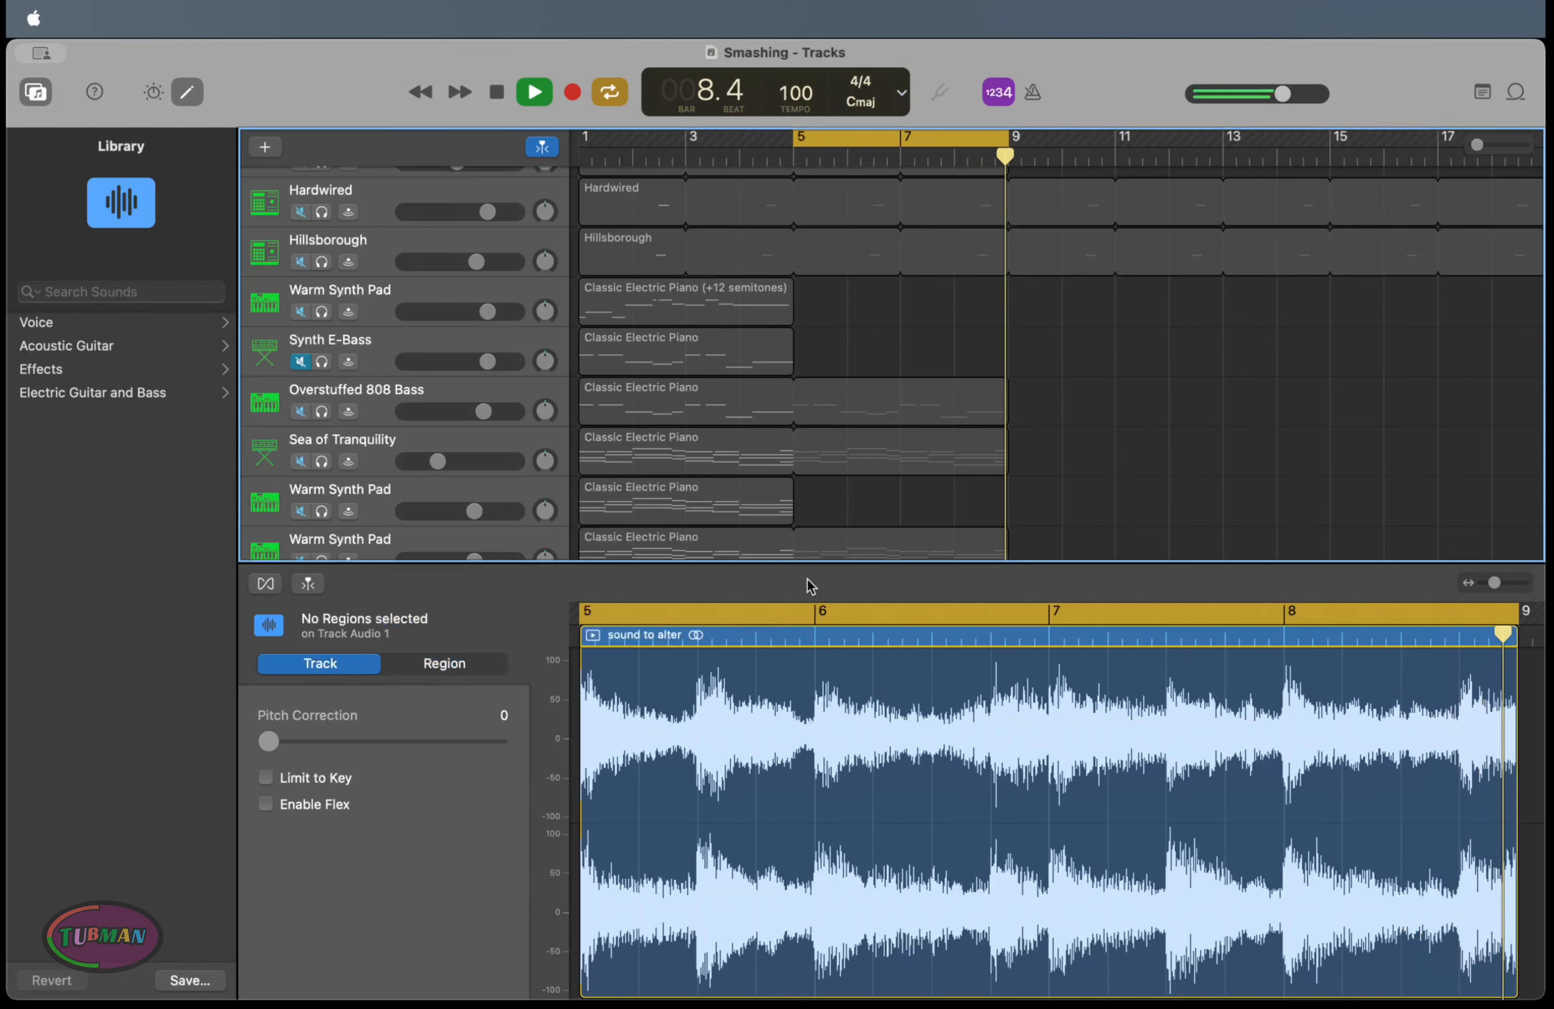
{"action": "left_click_drag", "start_coordinate": [620, 564], "coordinate": [617, 743]}
{"action": "left_click", "coordinate": [894, 630]}
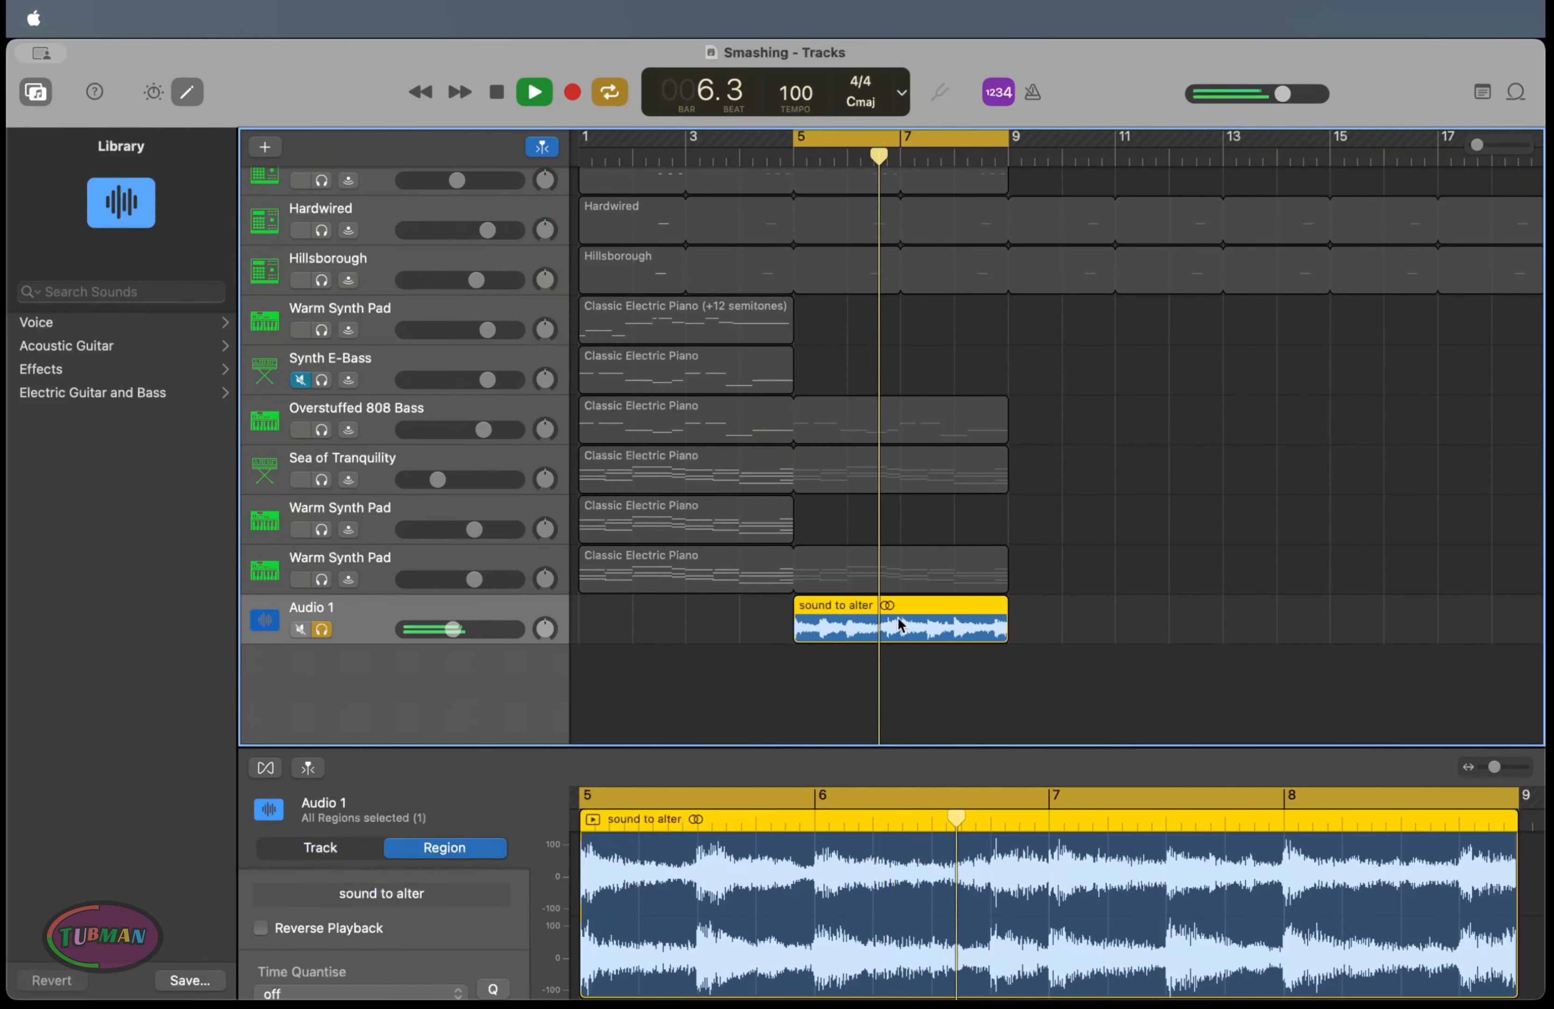
{"action": "left_click", "coordinate": [348, 930]}
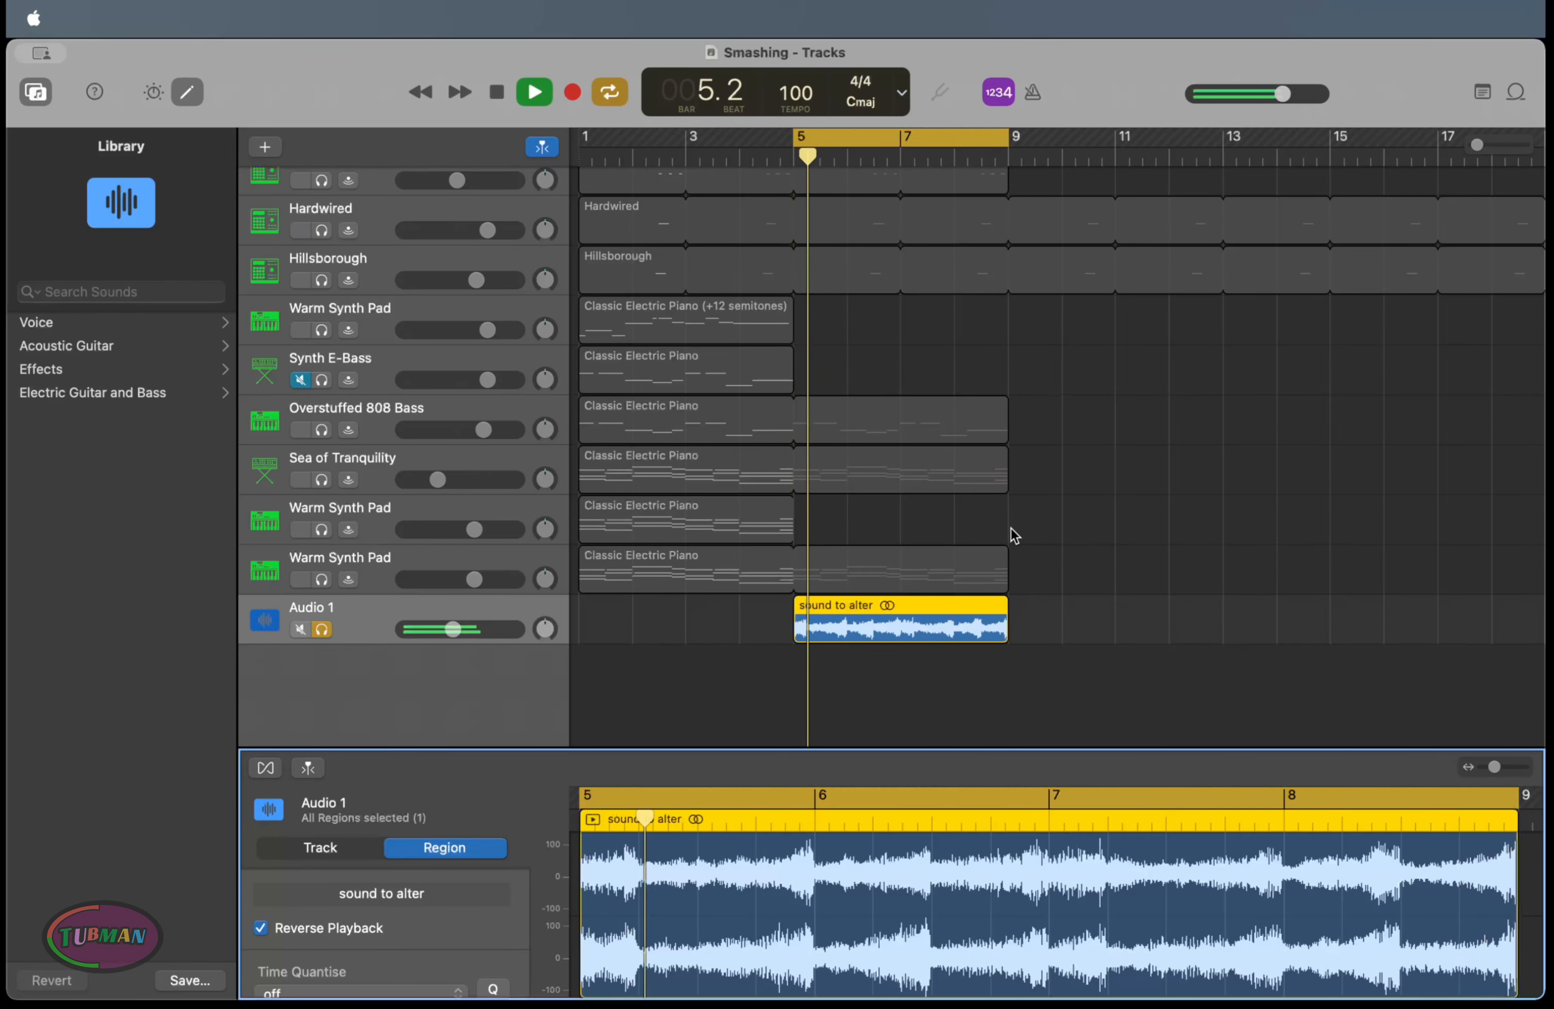
Turn off the Sea of Tranquility and bottom Warm Synth Pad loops past bar 5, and play the full mix over bars 5–9
{"action": "left_click", "coordinate": [1001, 568]}
{"action": "left_click_drag", "start_coordinate": [1000, 455], "coordinate": [791, 455]}
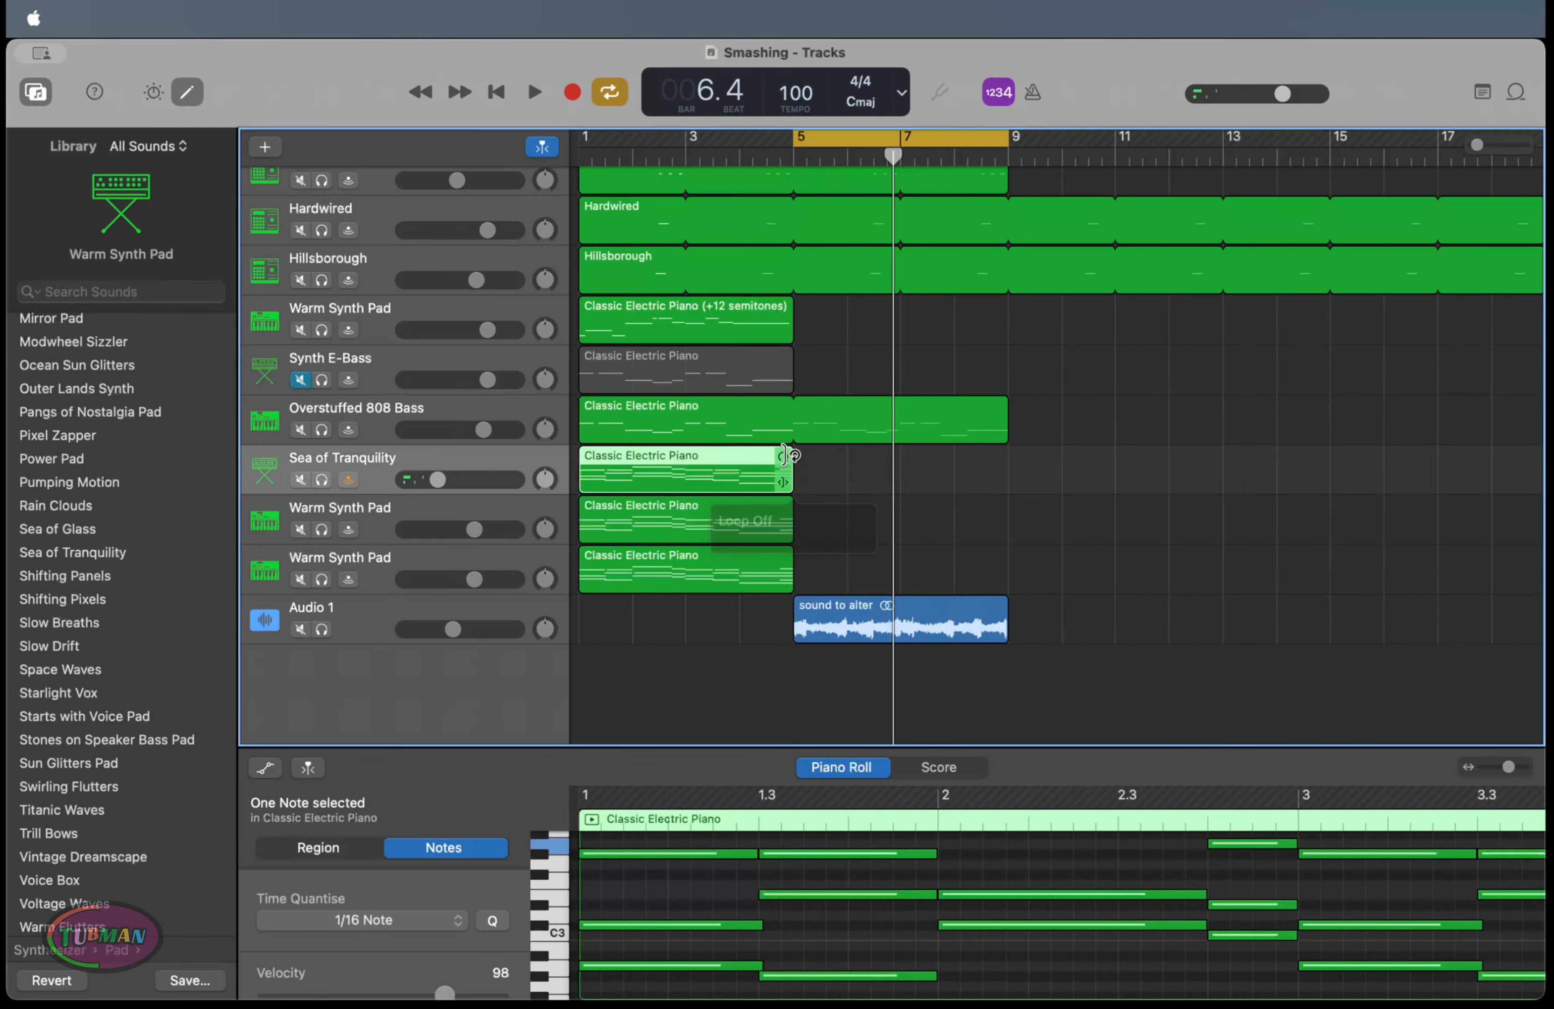
{"action": "key", "text": "space"}
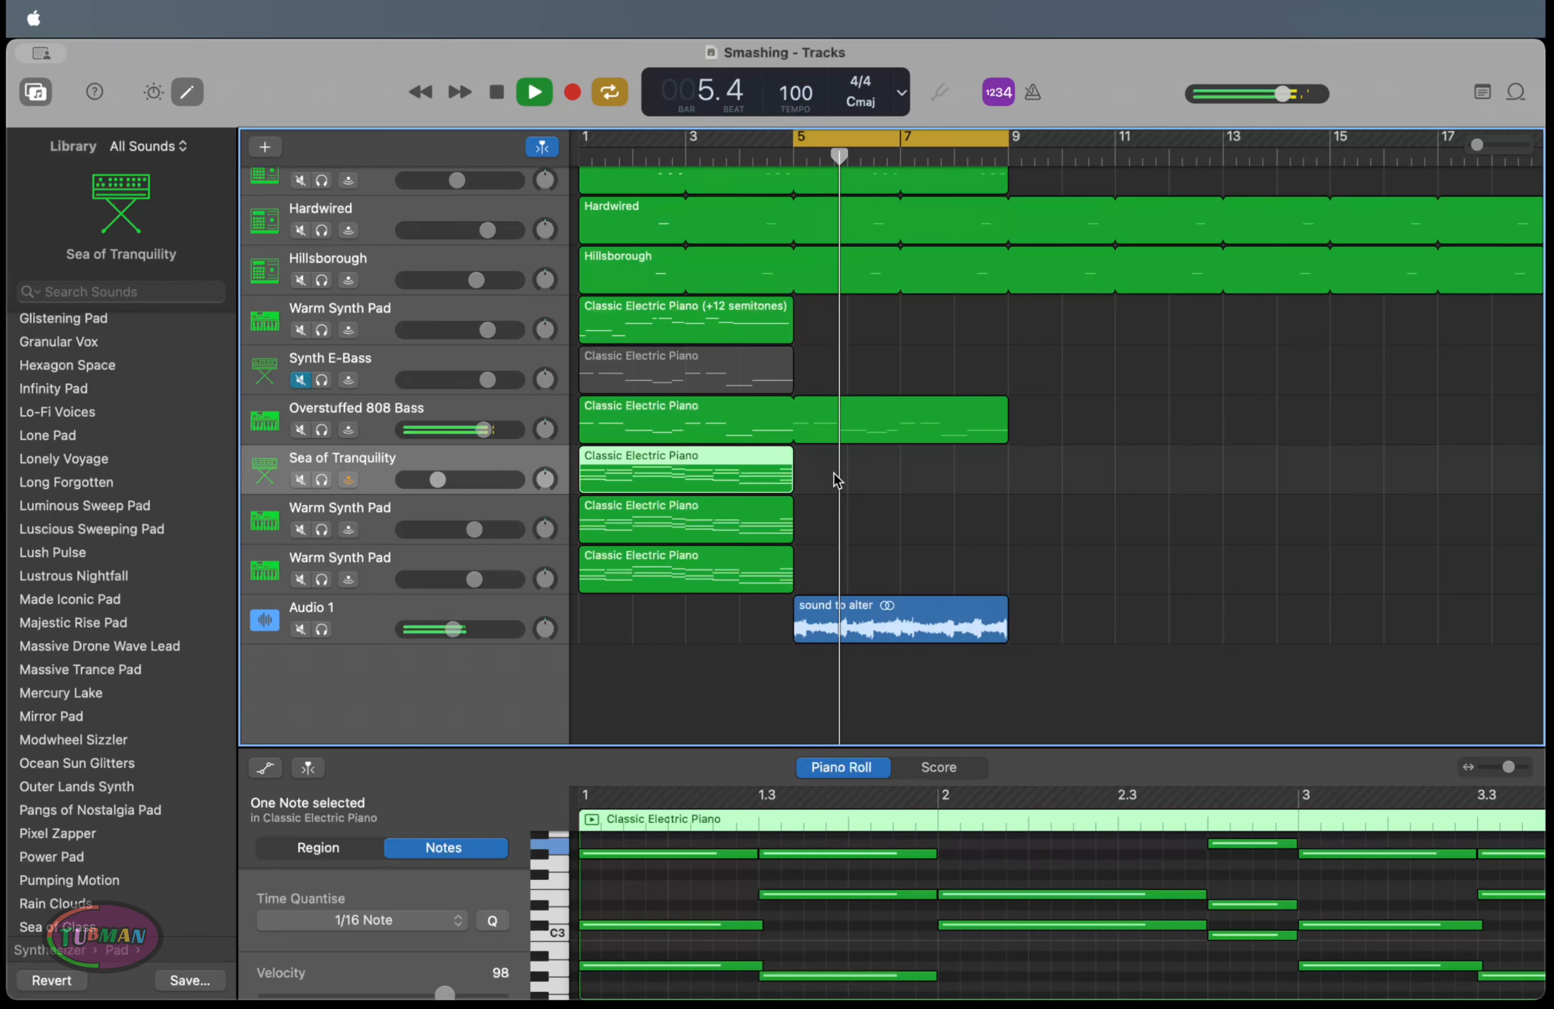
{"action": "scroll", "coordinate": [938, 519], "scroll_direction": "up", "scroll_amount": 5}
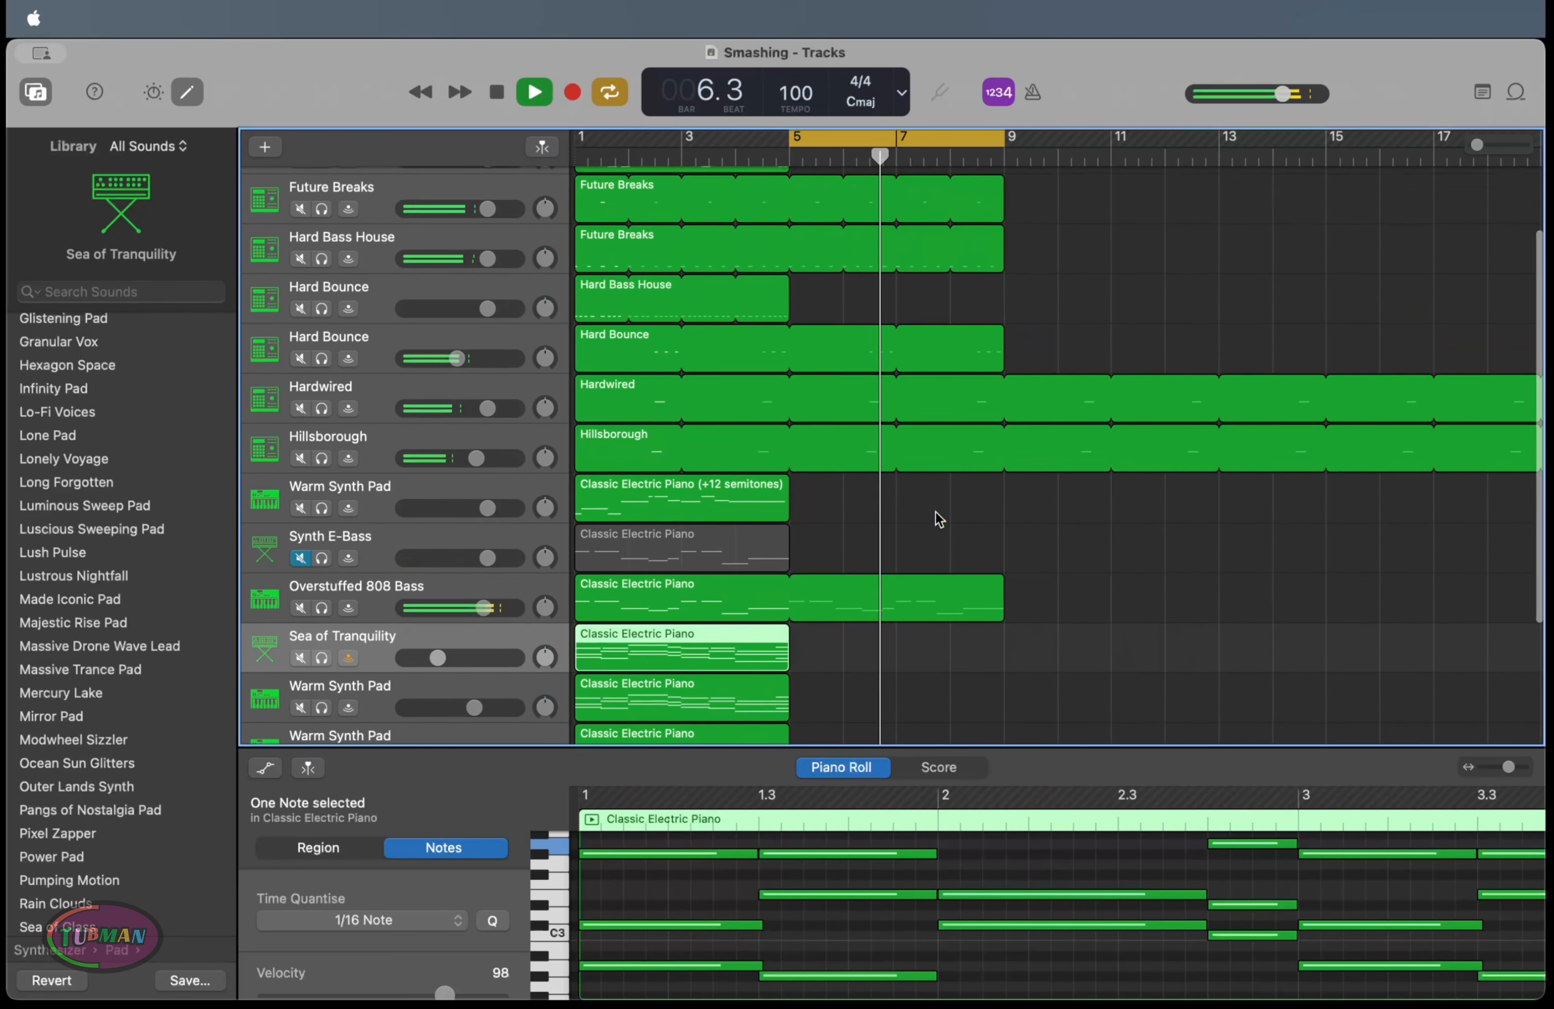
{"action": "scroll", "coordinate": [933, 459], "scroll_direction": "up", "scroll_amount": 2}
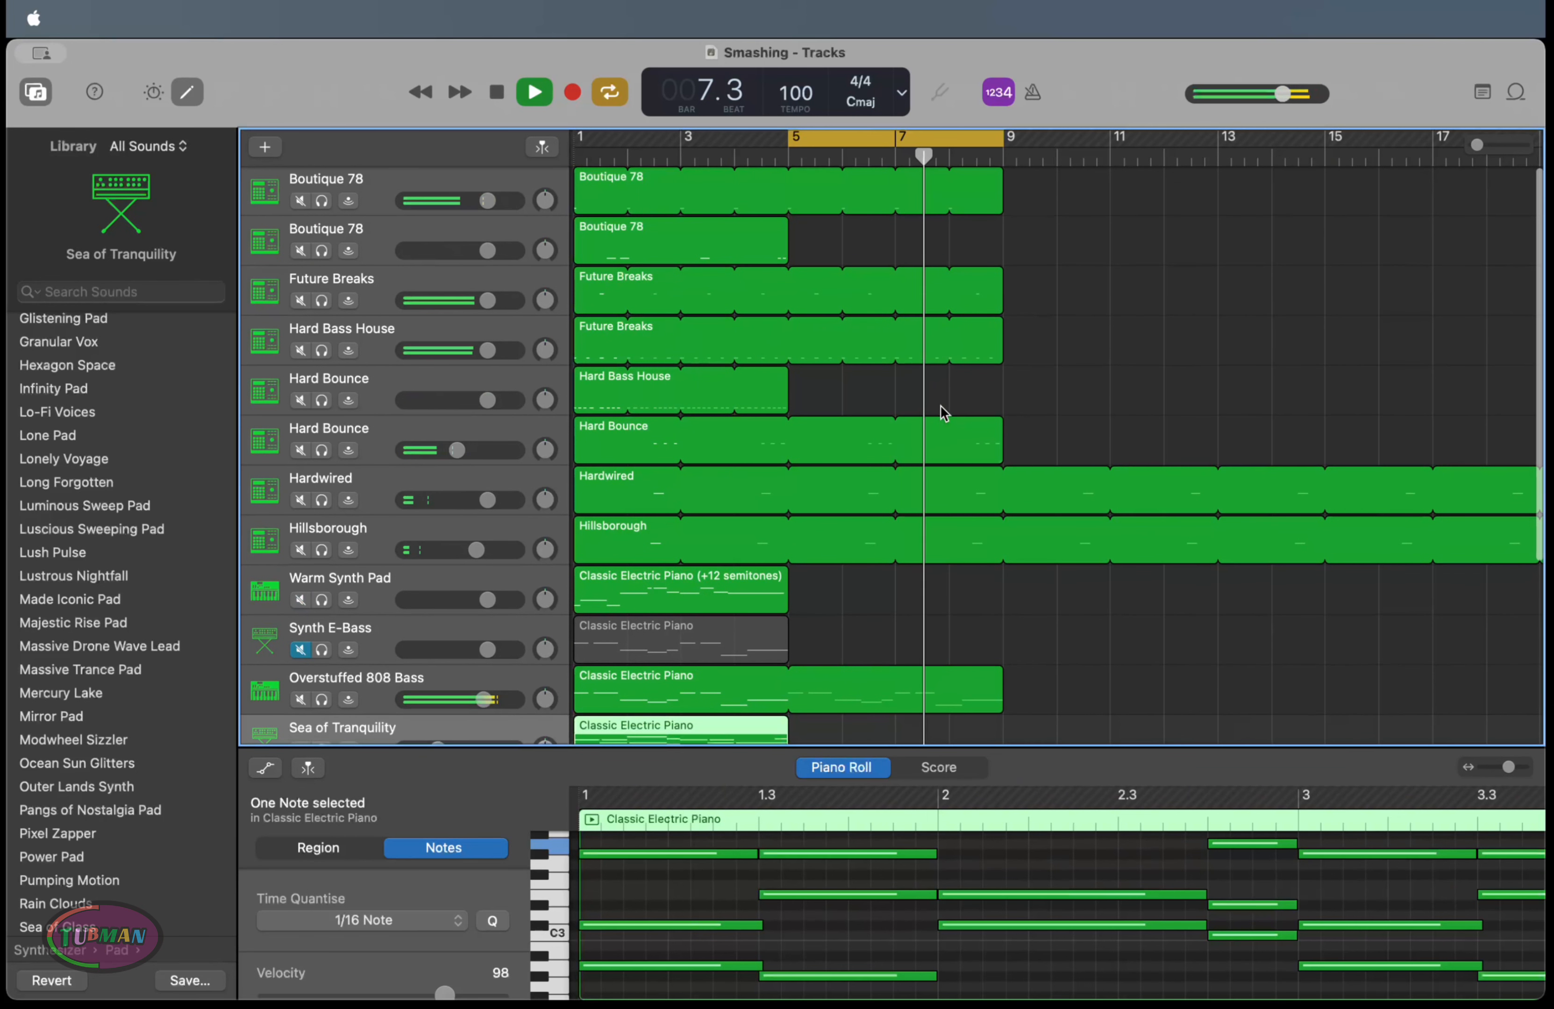
Duplicate the Hard Bass House track and move the bars 5–9 part of its Future Breaks region onto the soloed copy
{"action": "left_click", "coordinate": [467, 338]}
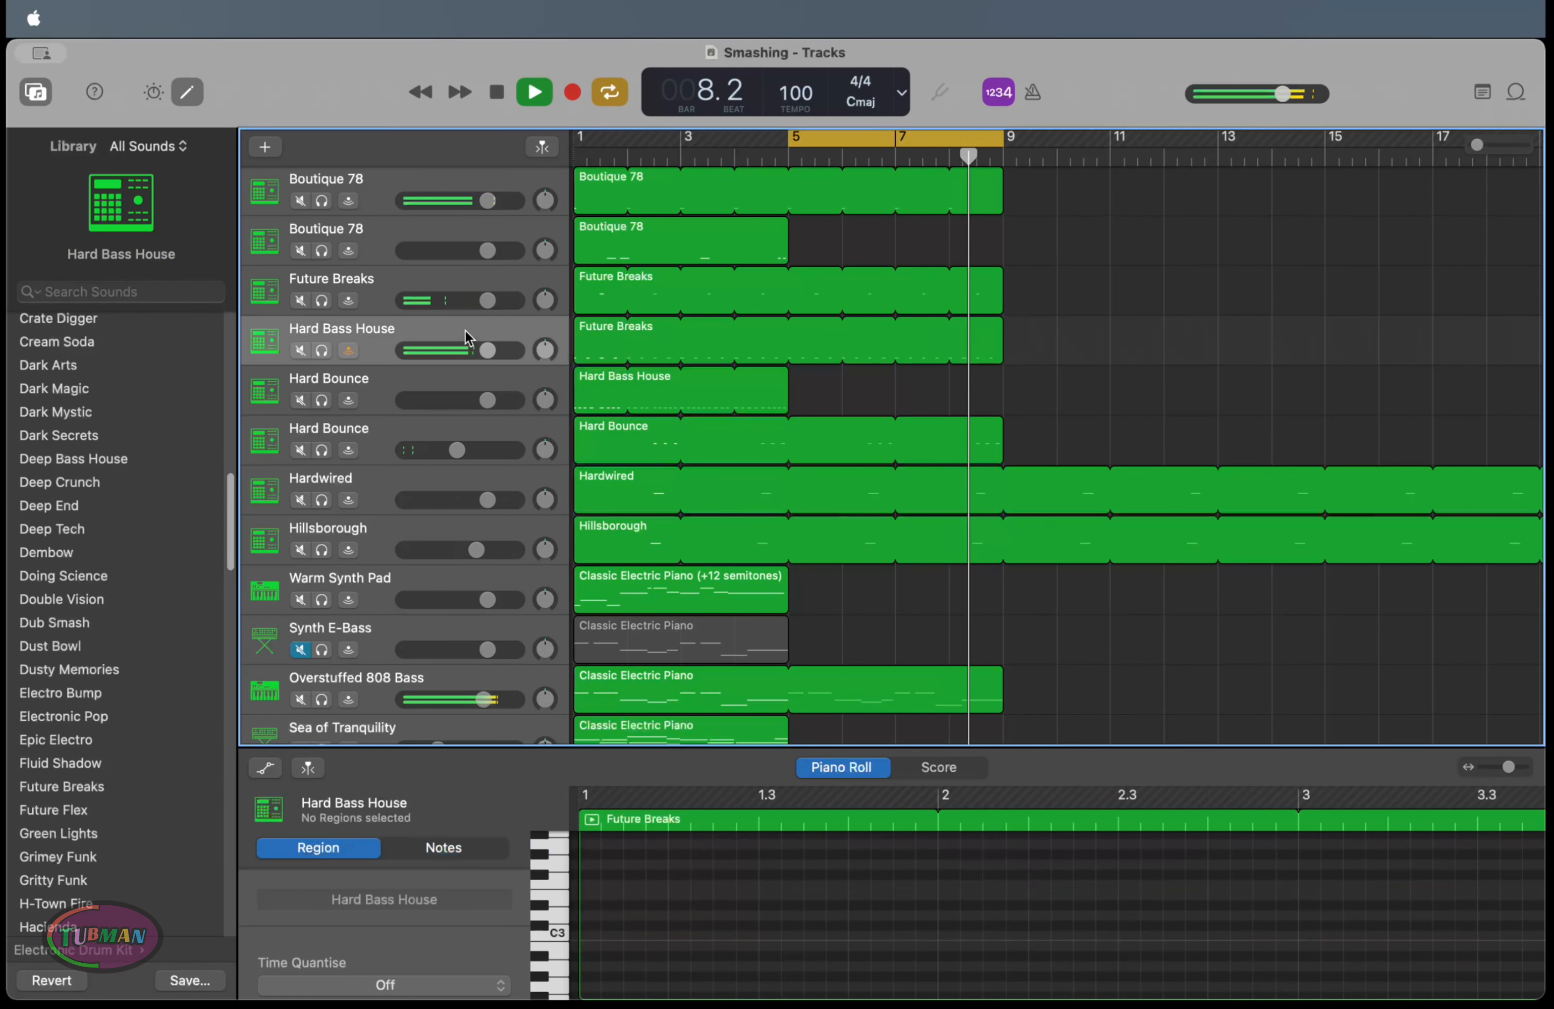
{"action": "key", "text": "super+d"}
{"action": "left_click", "coordinate": [322, 351]}
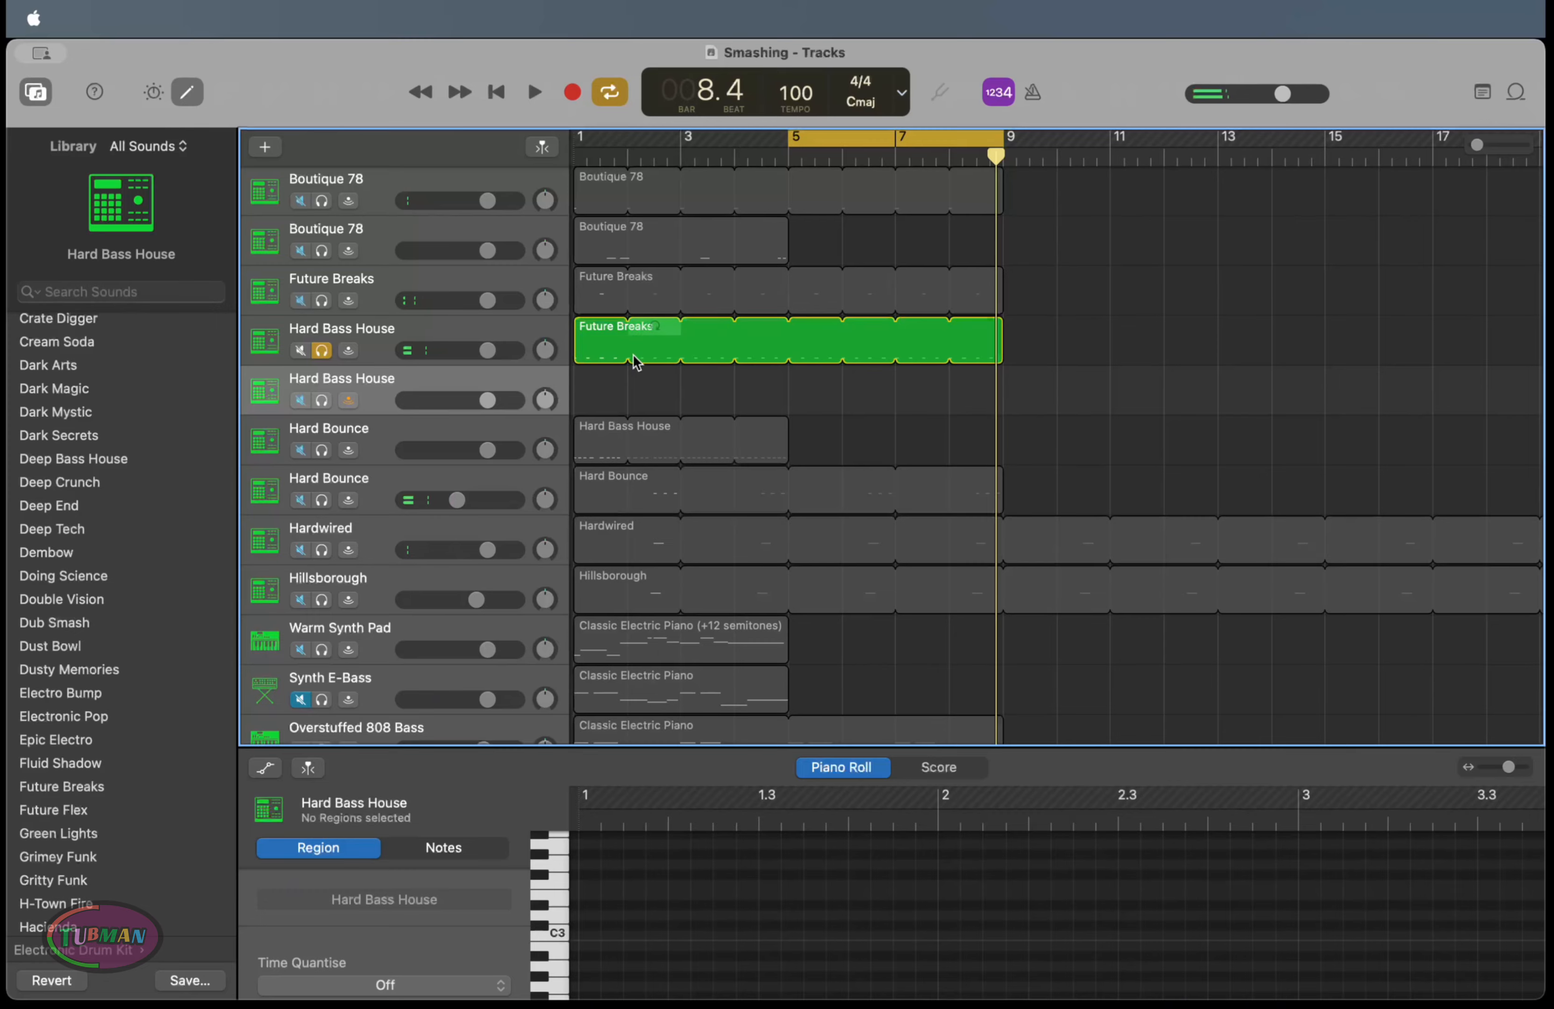
{"action": "left_click_drag", "start_coordinate": [600, 357], "coordinate": [599, 387]}
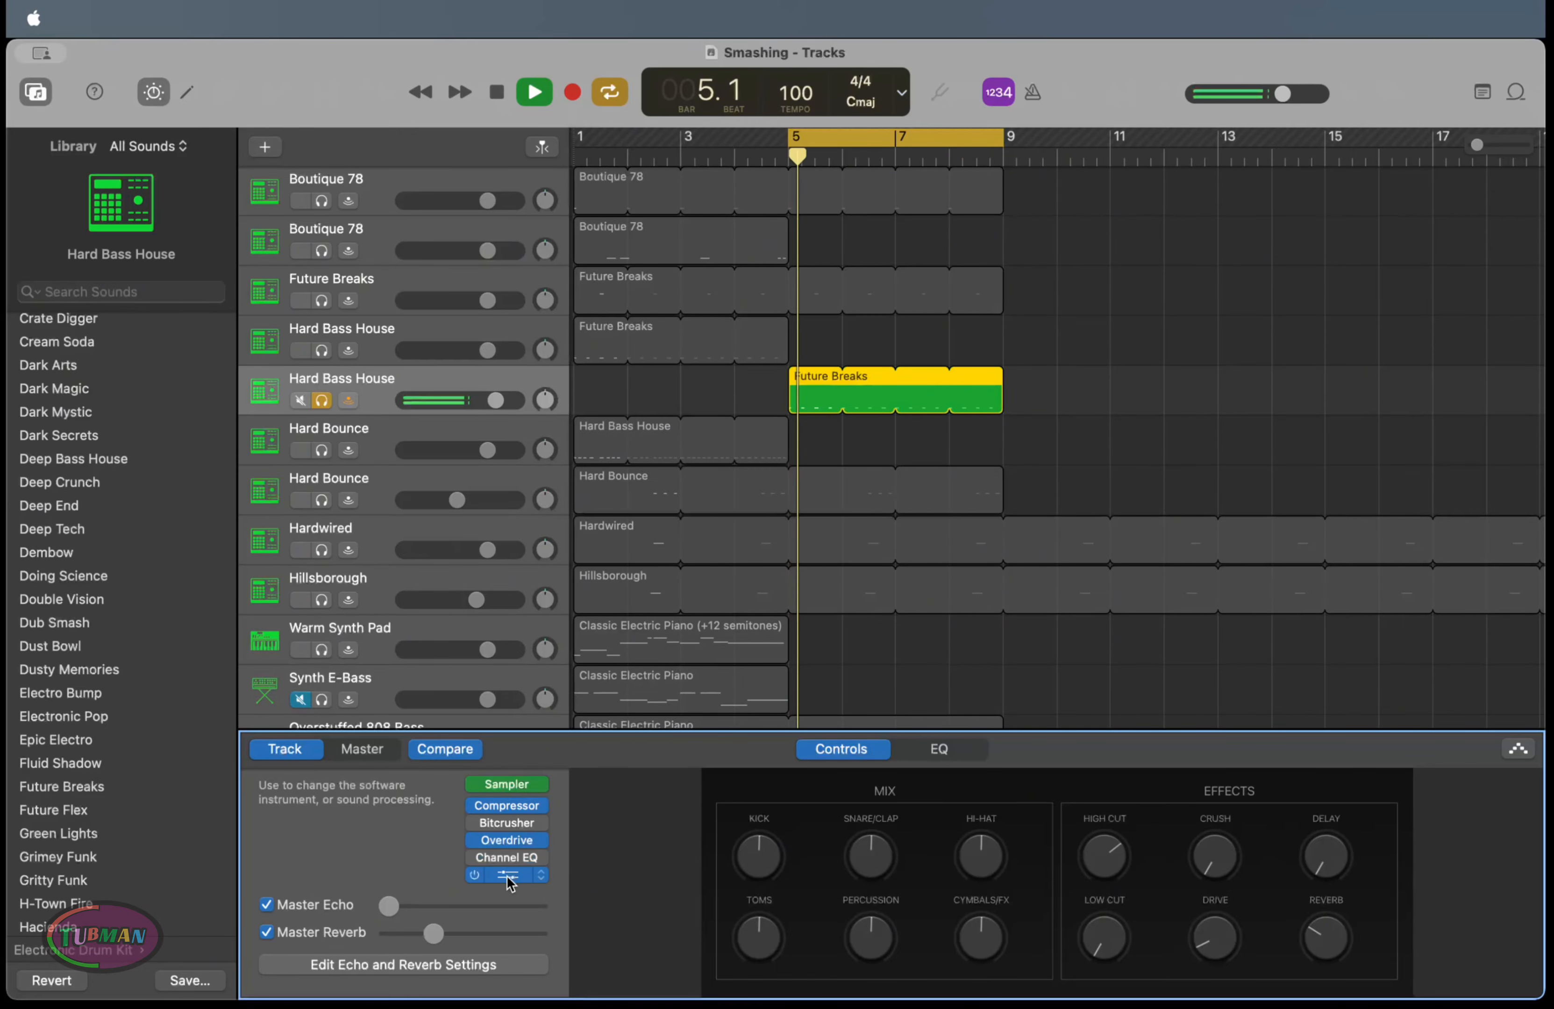
In the soloed Hard Bass House copy's Channel EQ, with the analyzer on, lower the high-cut frequency and boost the peak band around 1.7 kHz
{"action": "left_click", "coordinate": [546, 872]}
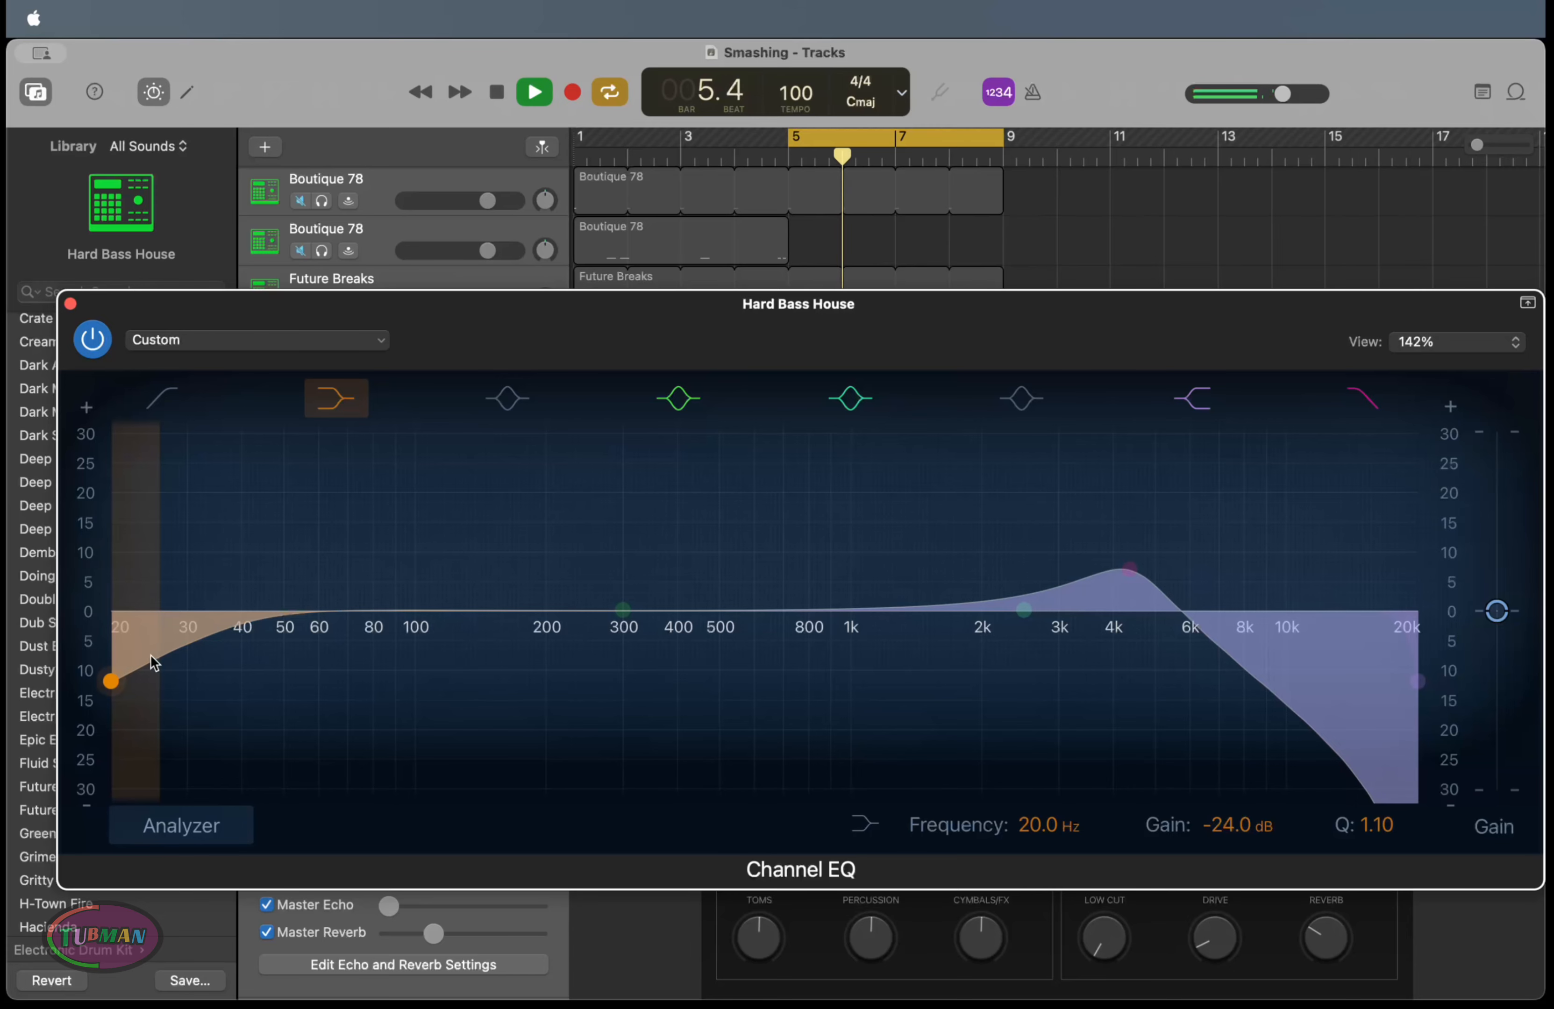
{"action": "left_click", "coordinate": [364, 417]}
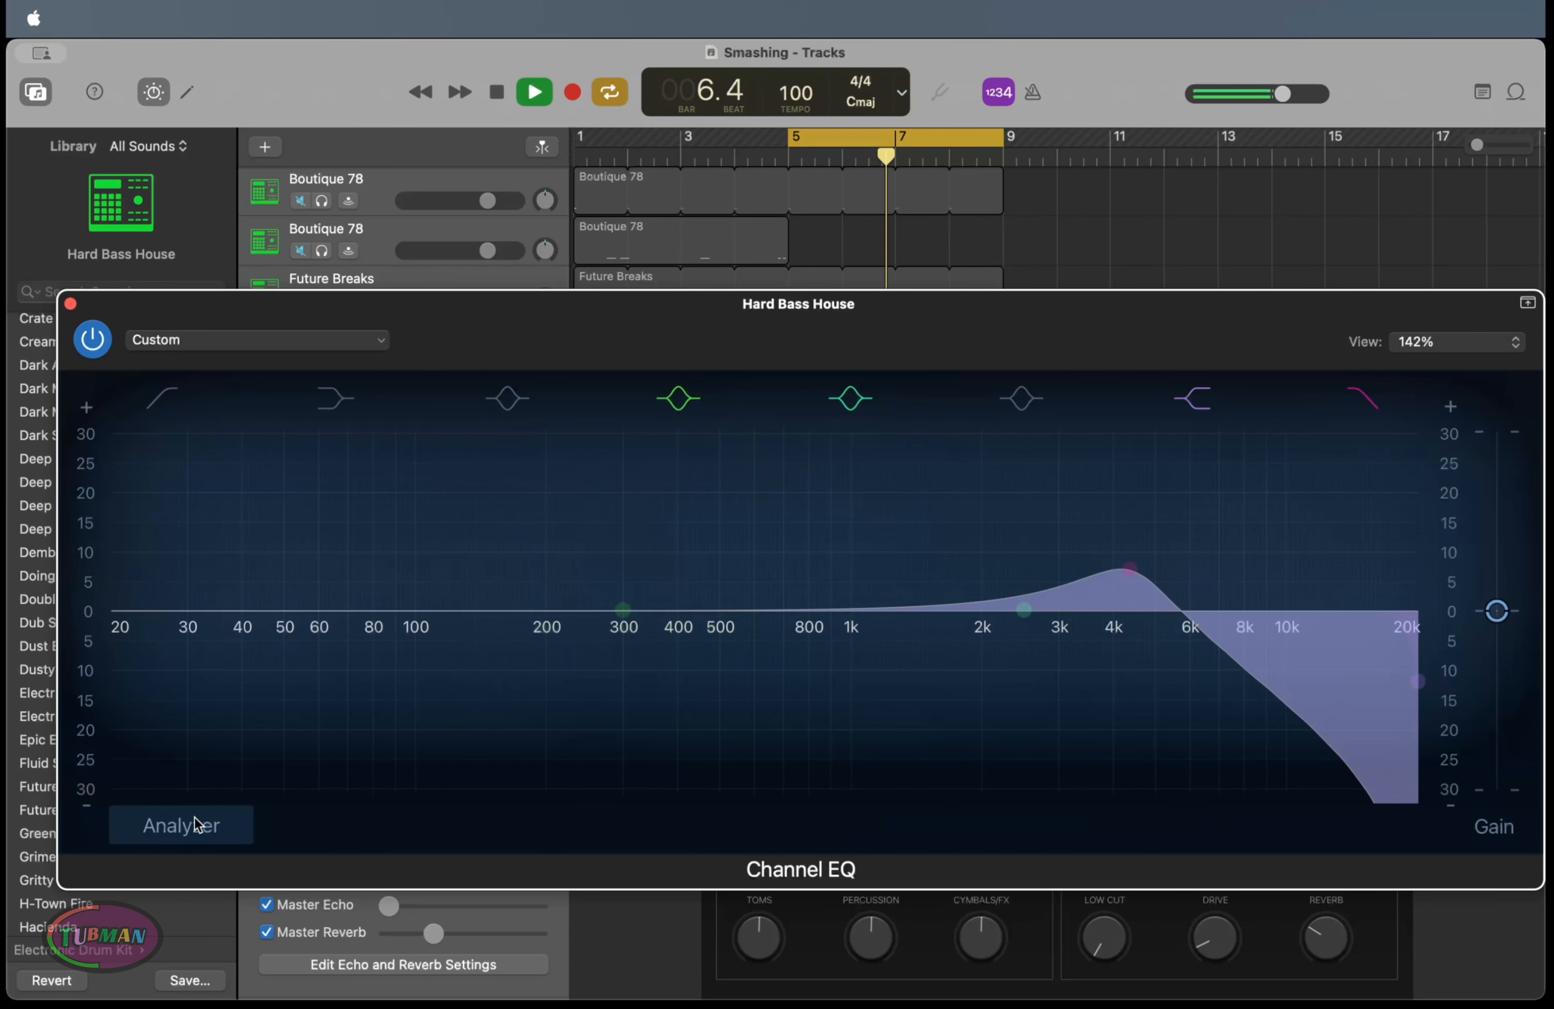
{"action": "left_click", "coordinate": [223, 826]}
{"action": "left_click_drag", "start_coordinate": [1182, 631], "coordinate": [1149, 635]}
{"action": "left_click_drag", "start_coordinate": [1024, 611], "coordinate": [943, 545]}
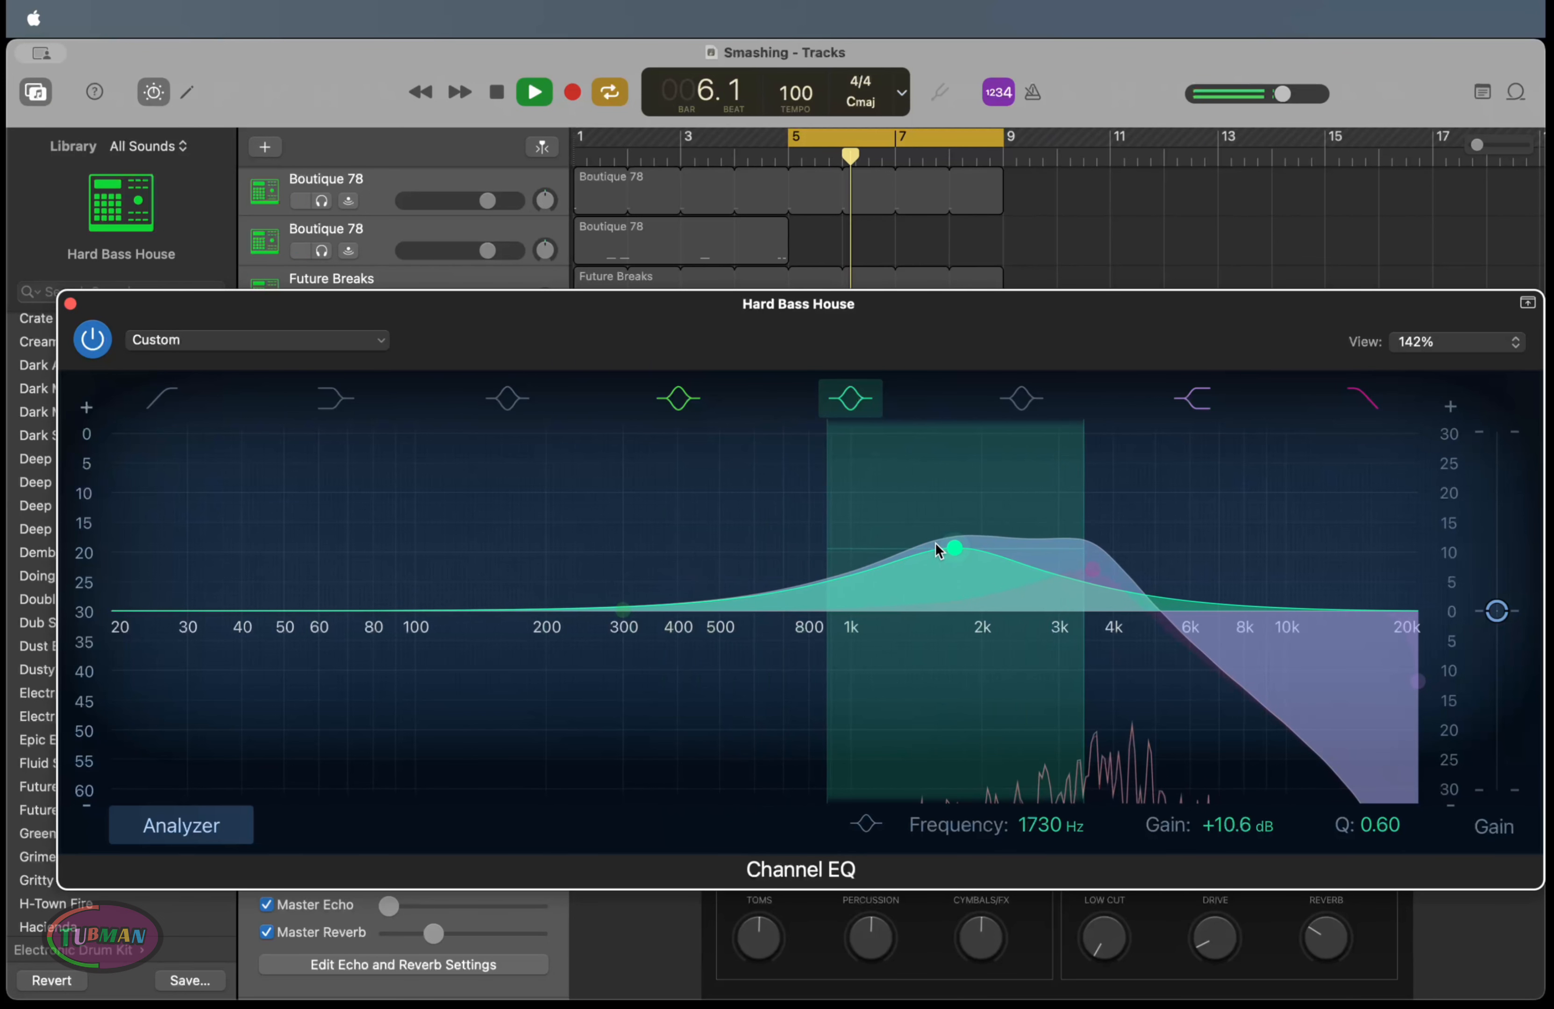
Add a boosting low shelf reaching about 1.7 kHz and a 24 dB/Oct low cut at 920 Hz, and close the Channel EQ
{"action": "left_click", "coordinate": [336, 398]}
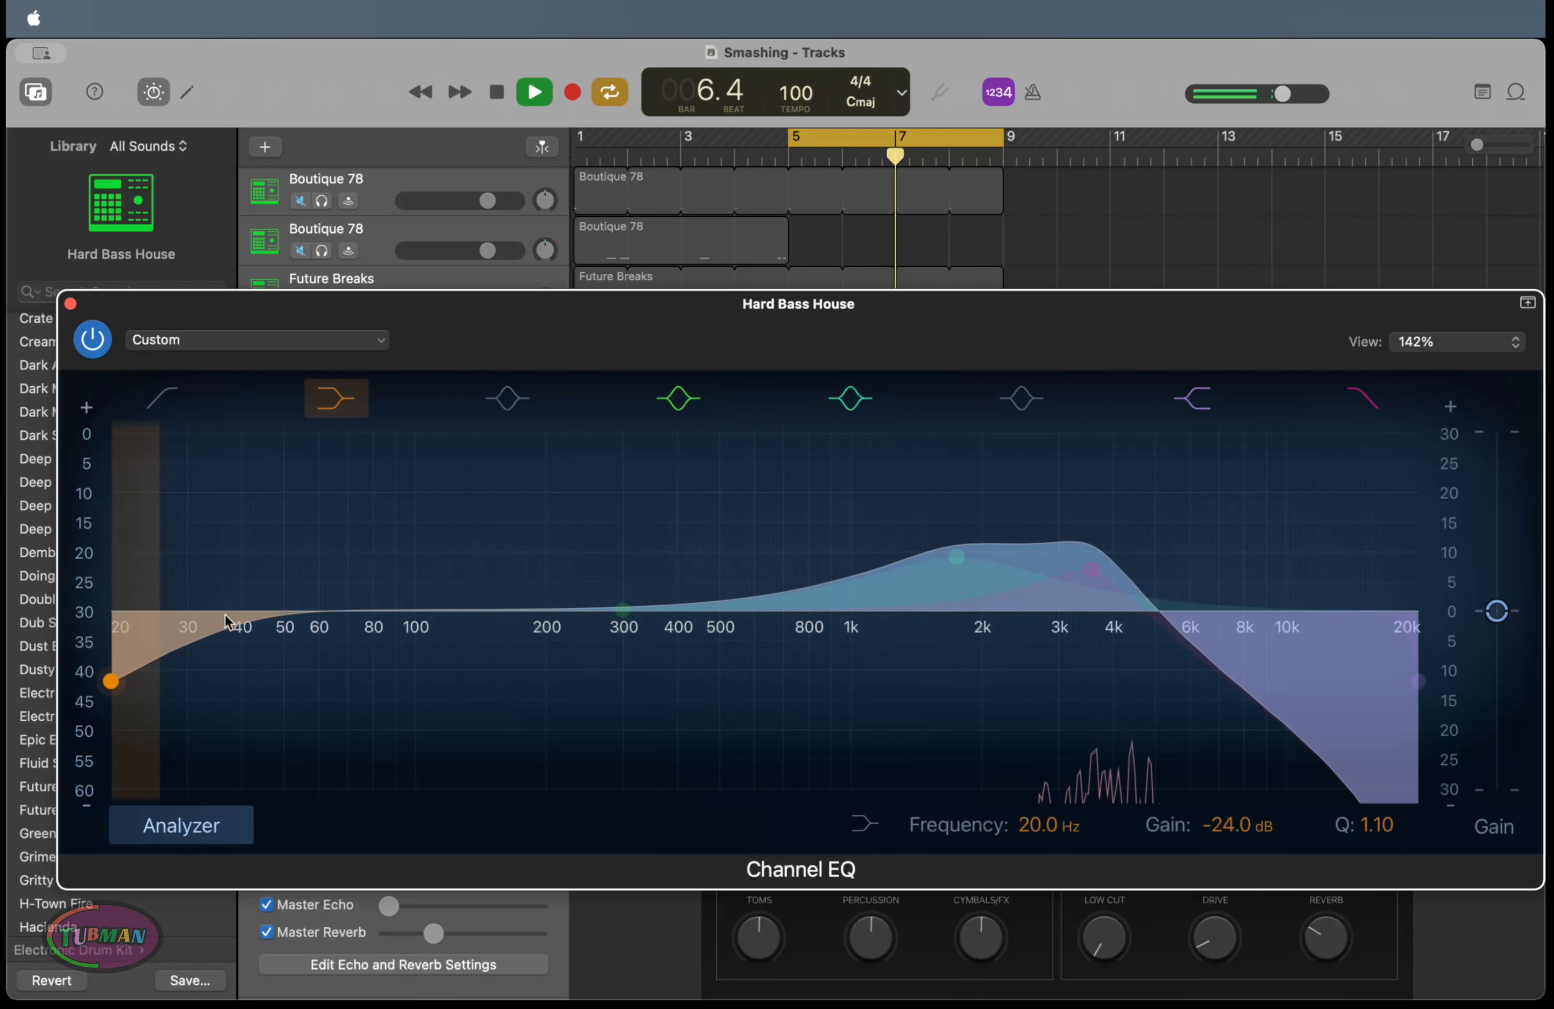
{"action": "left_click_drag", "start_coordinate": [111, 698], "coordinate": [702, 516]}
{"action": "left_click_drag", "start_coordinate": [704, 604], "coordinate": [954, 561]}
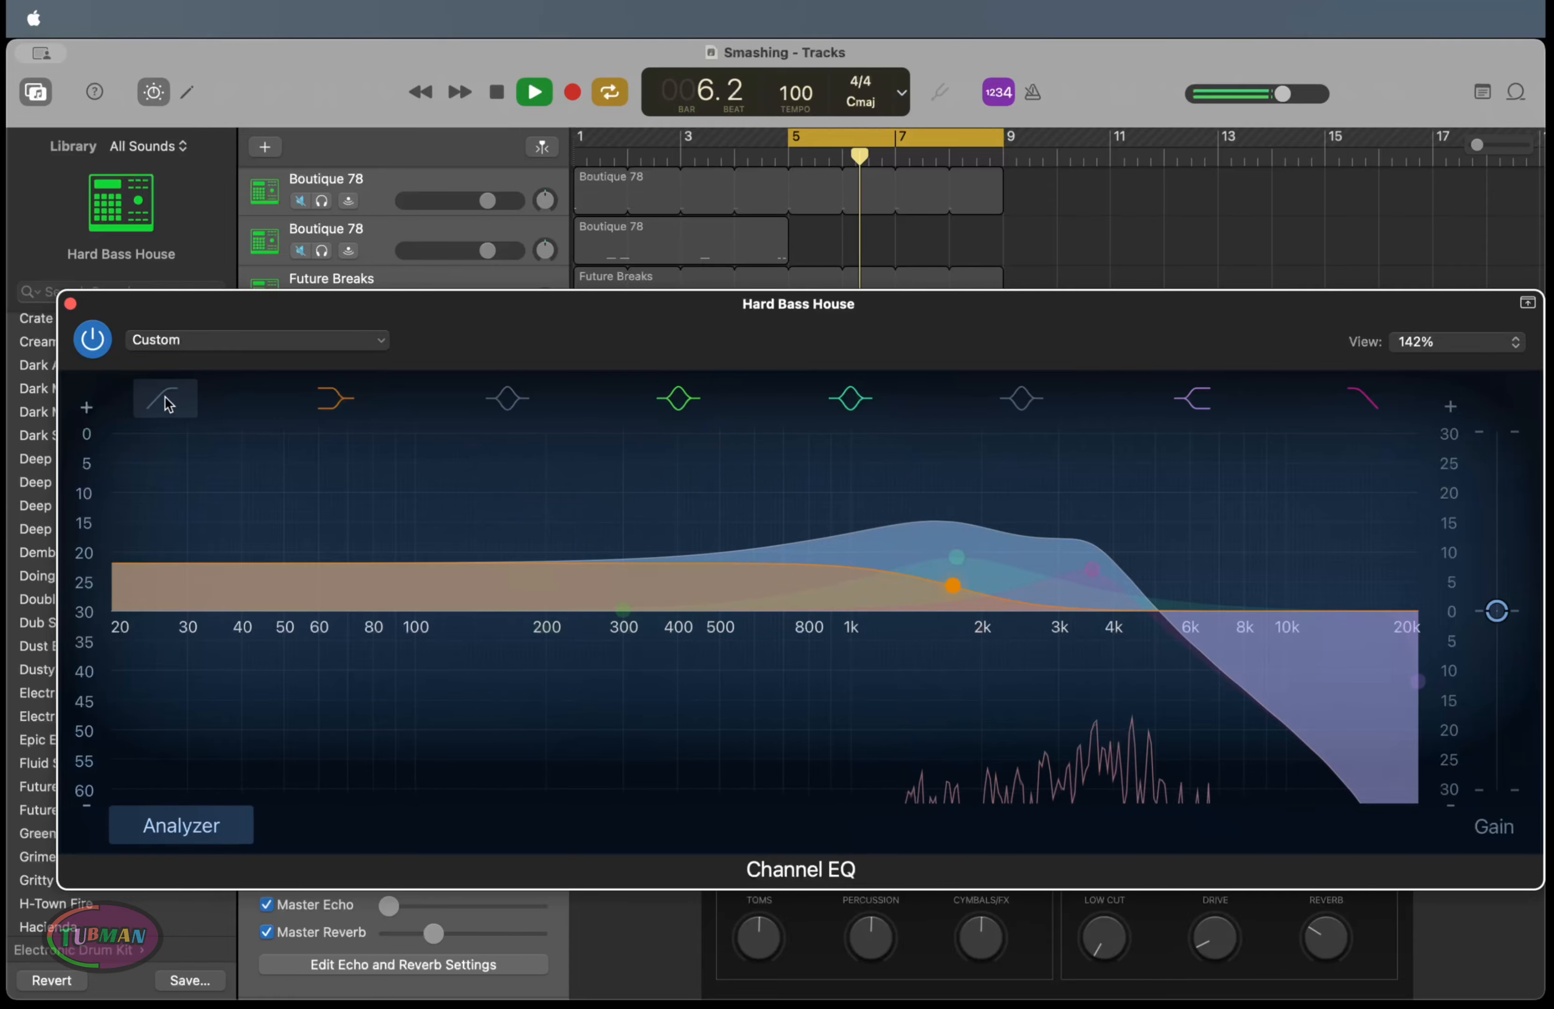
{"action": "left_click", "coordinate": [111, 628]}
{"action": "left_click_drag", "start_coordinate": [112, 629], "coordinate": [840, 643]}
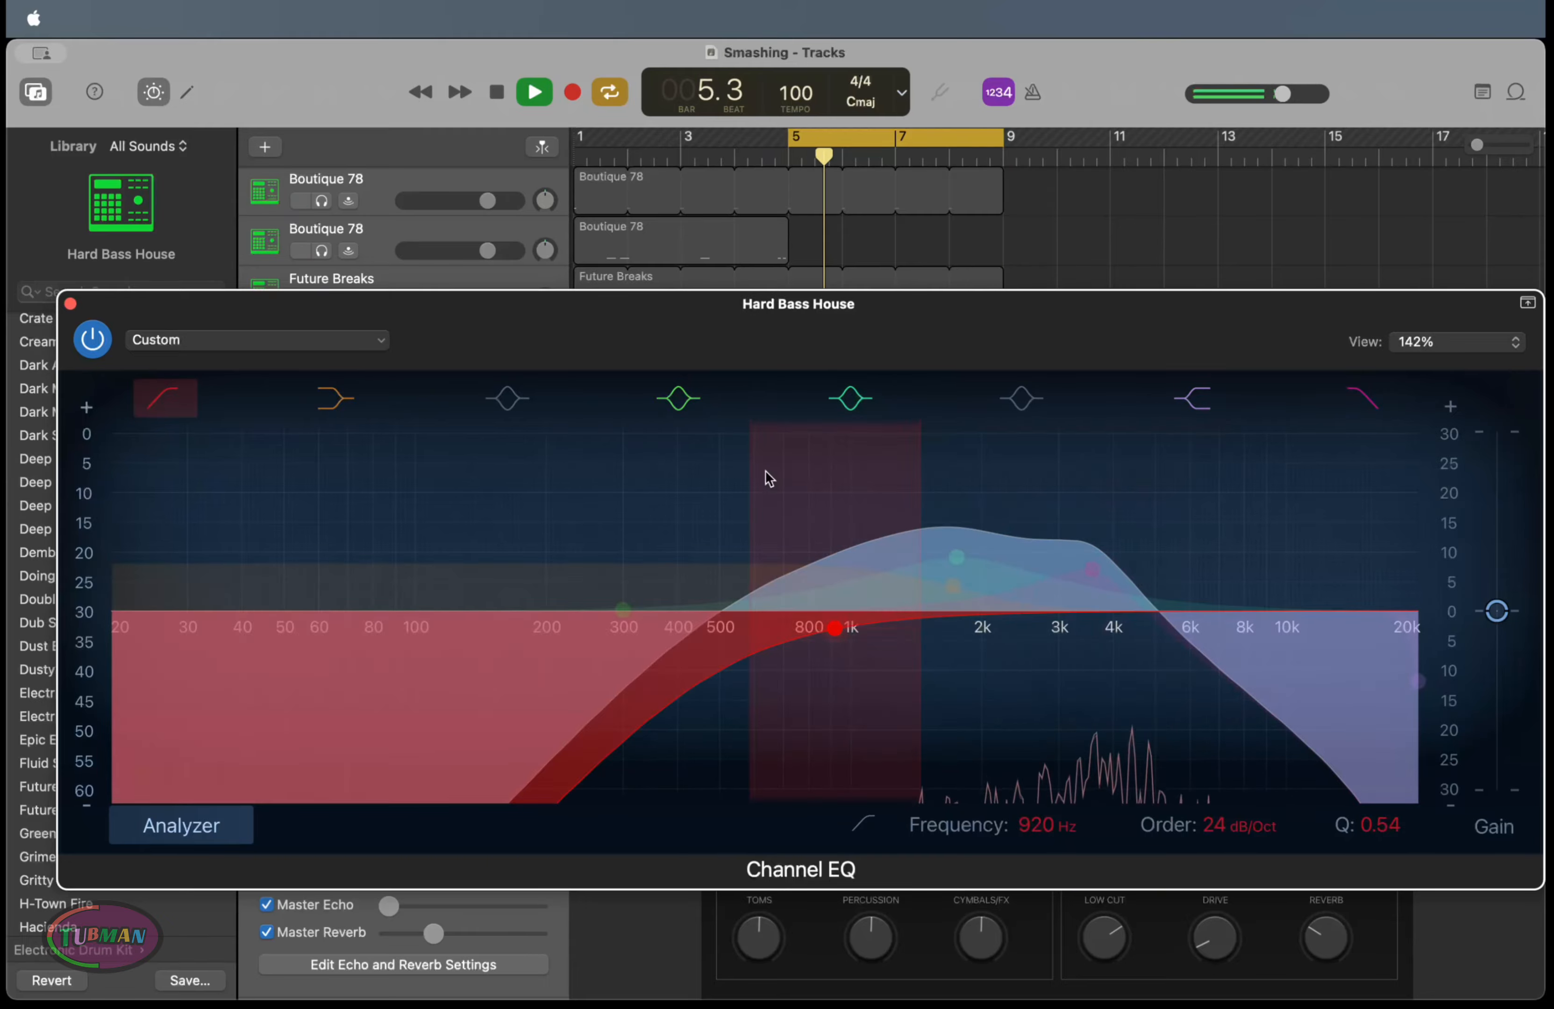
{"action": "left_click", "coordinate": [70, 303]}
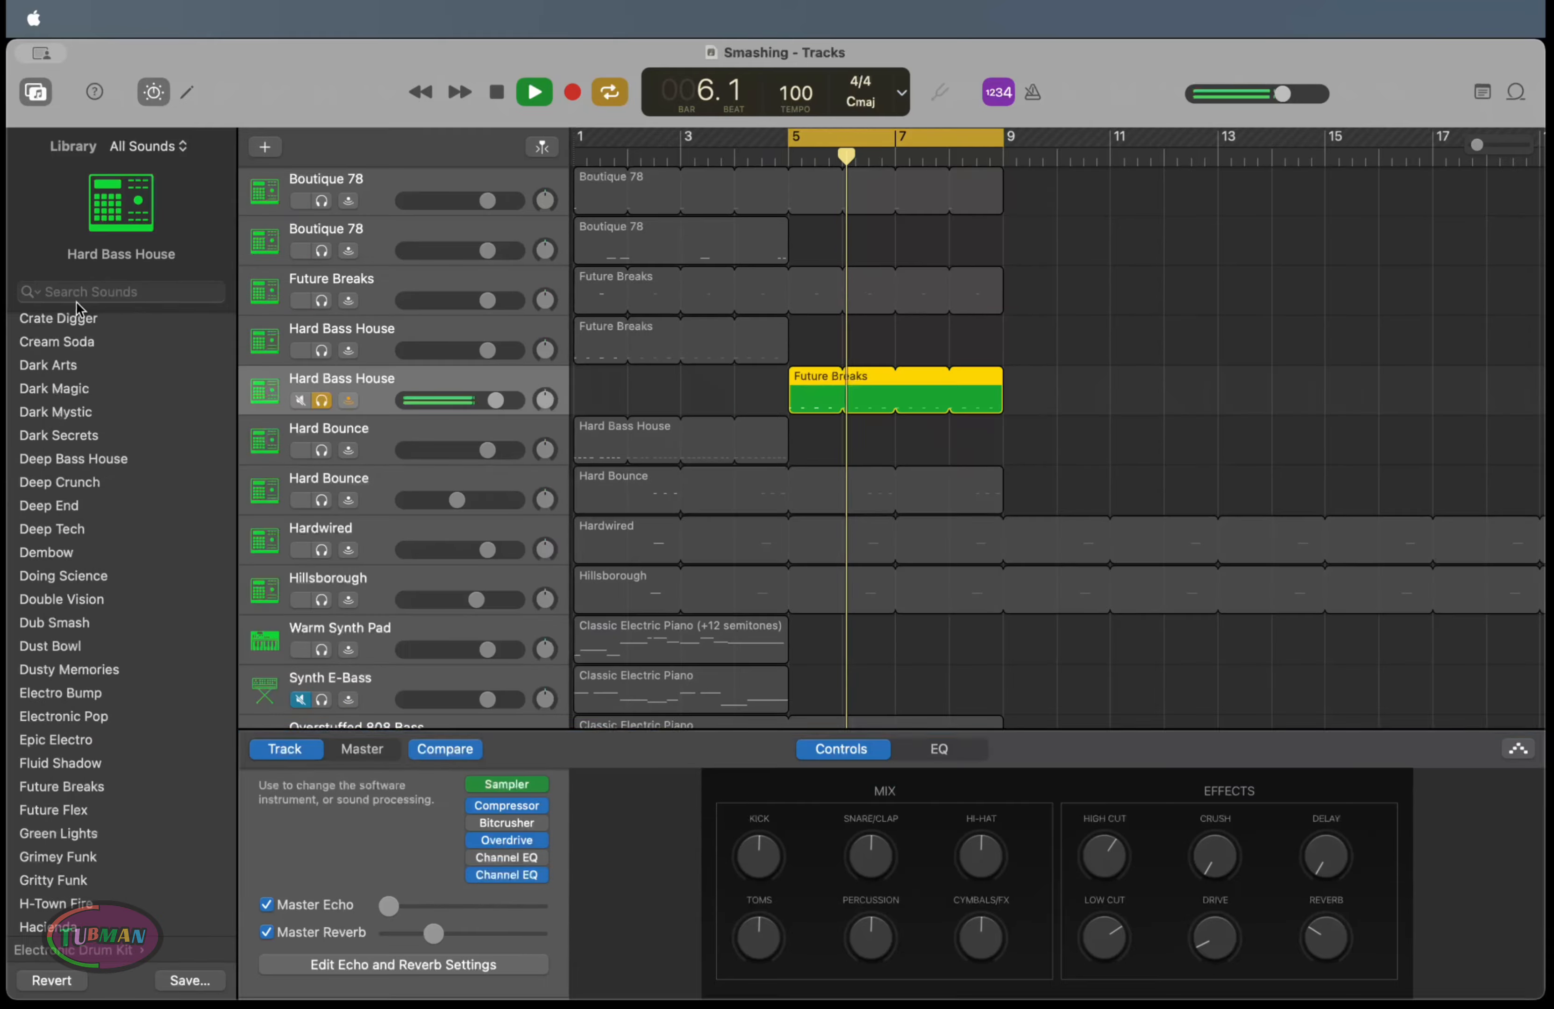
Unsolo the Hard Bass House copy and lower its volume slightly while the full mix plays over bars 5–9
{"action": "left_click", "coordinate": [348, 401]}
{"action": "left_click", "coordinate": [674, 377]}
{"action": "key", "text": "space"}
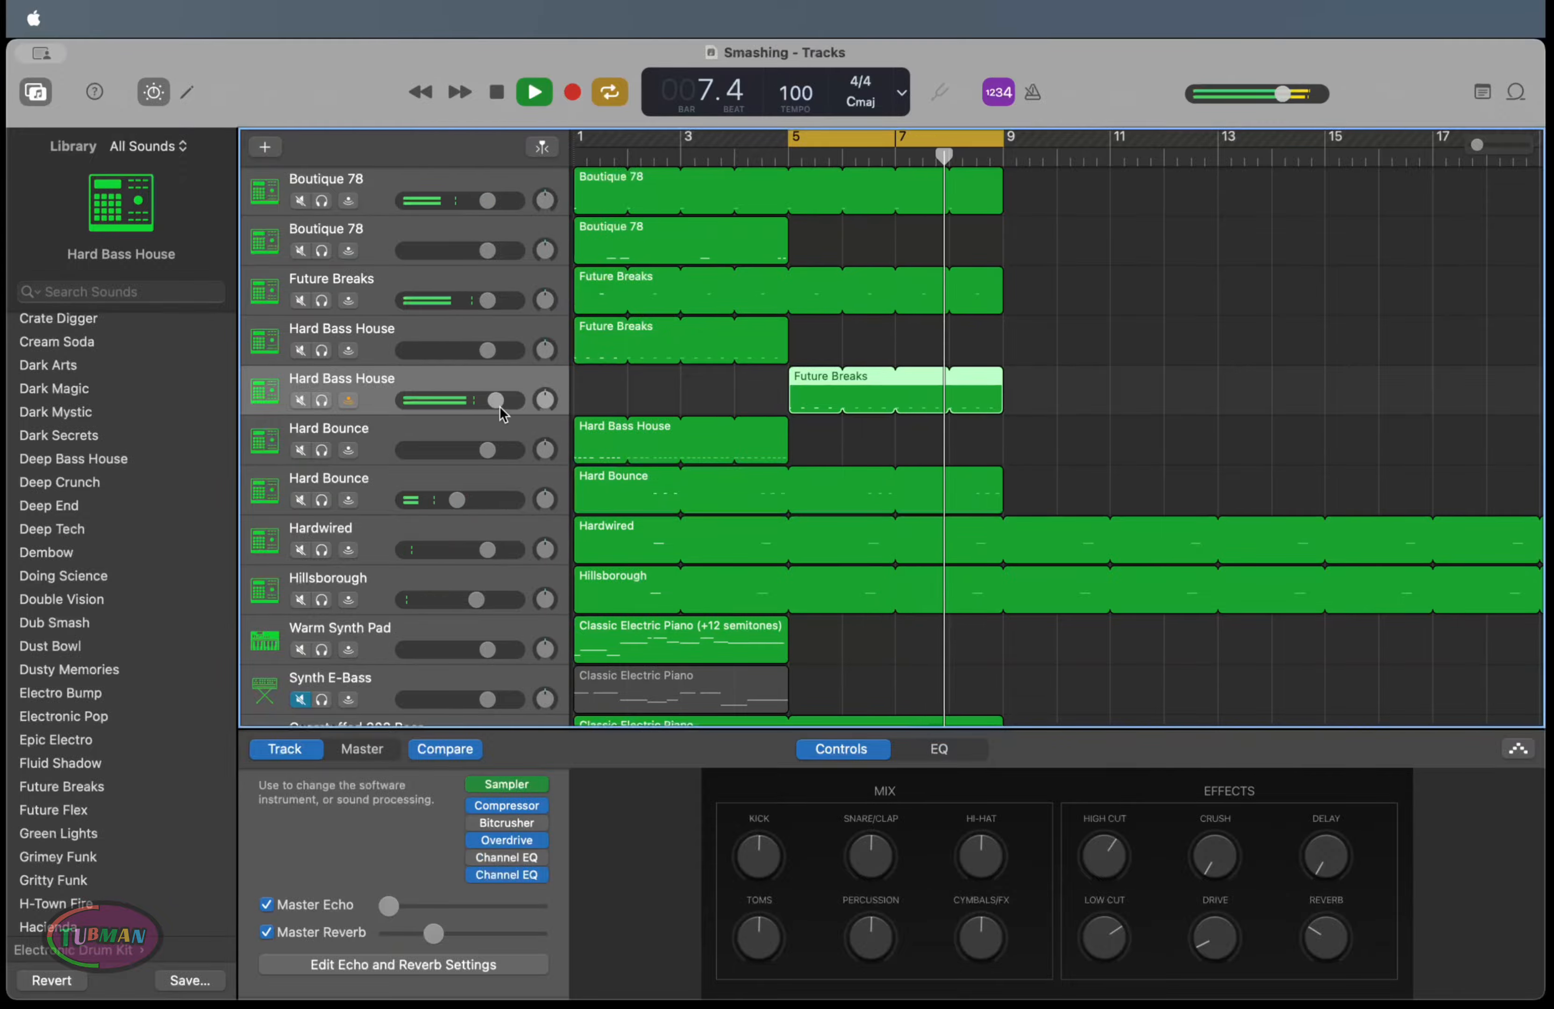
{"action": "left_click_drag", "start_coordinate": [497, 401], "coordinate": [489, 400]}
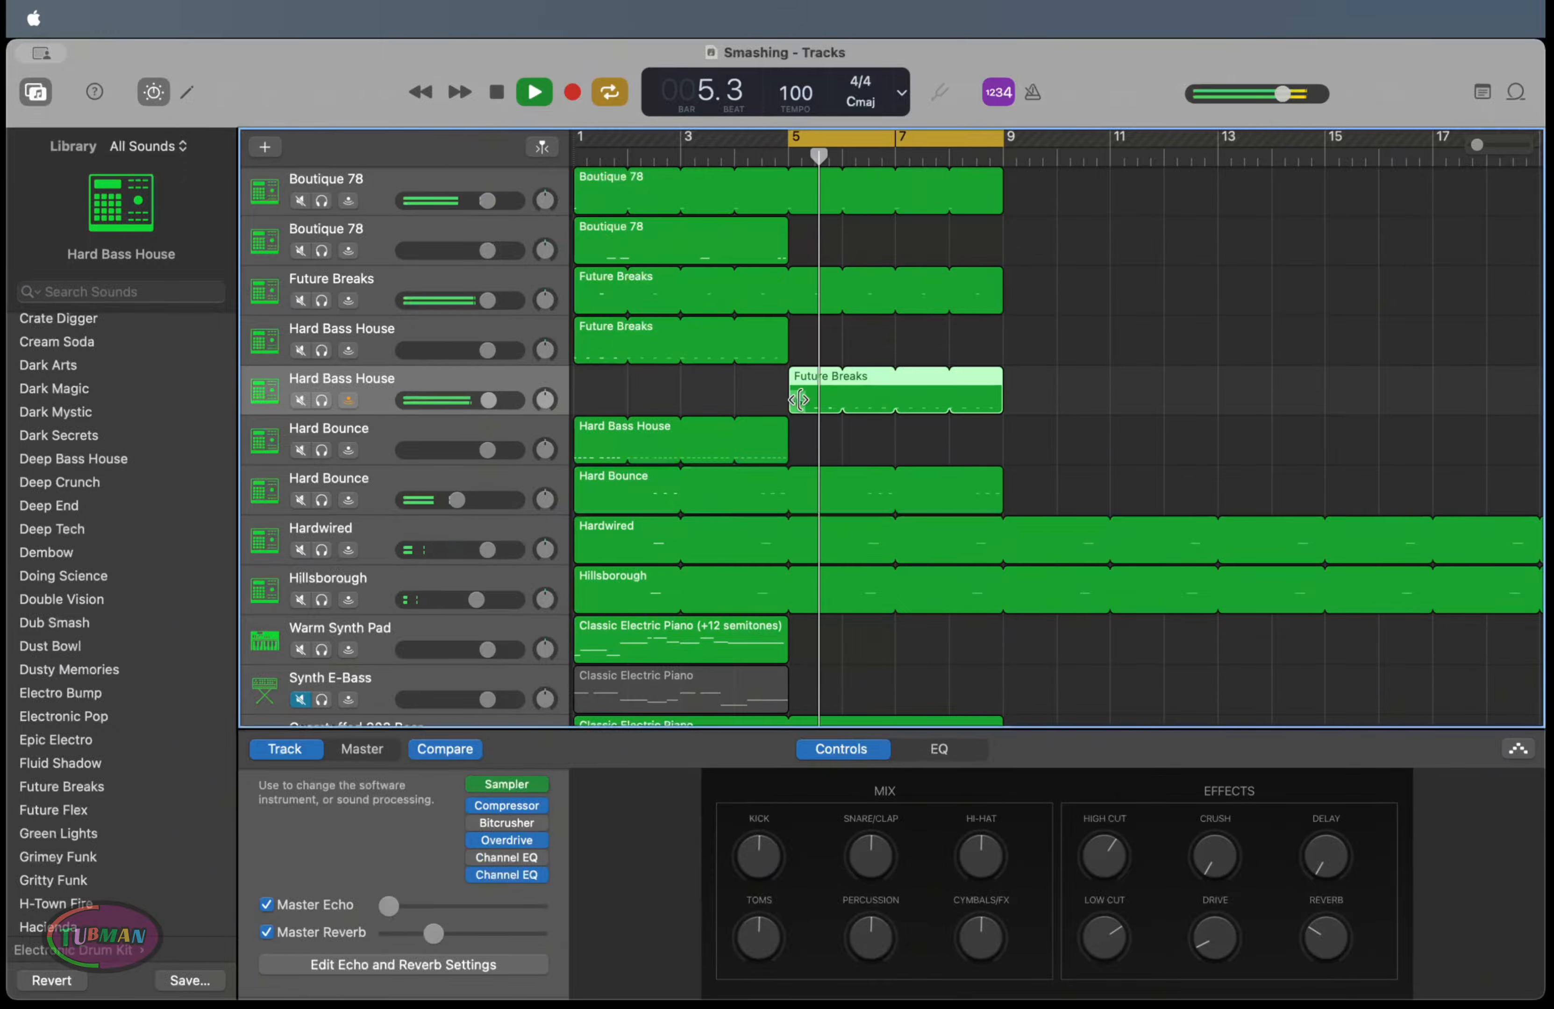
{"action": "left_click_drag", "start_coordinate": [488, 400], "coordinate": [485, 400]}
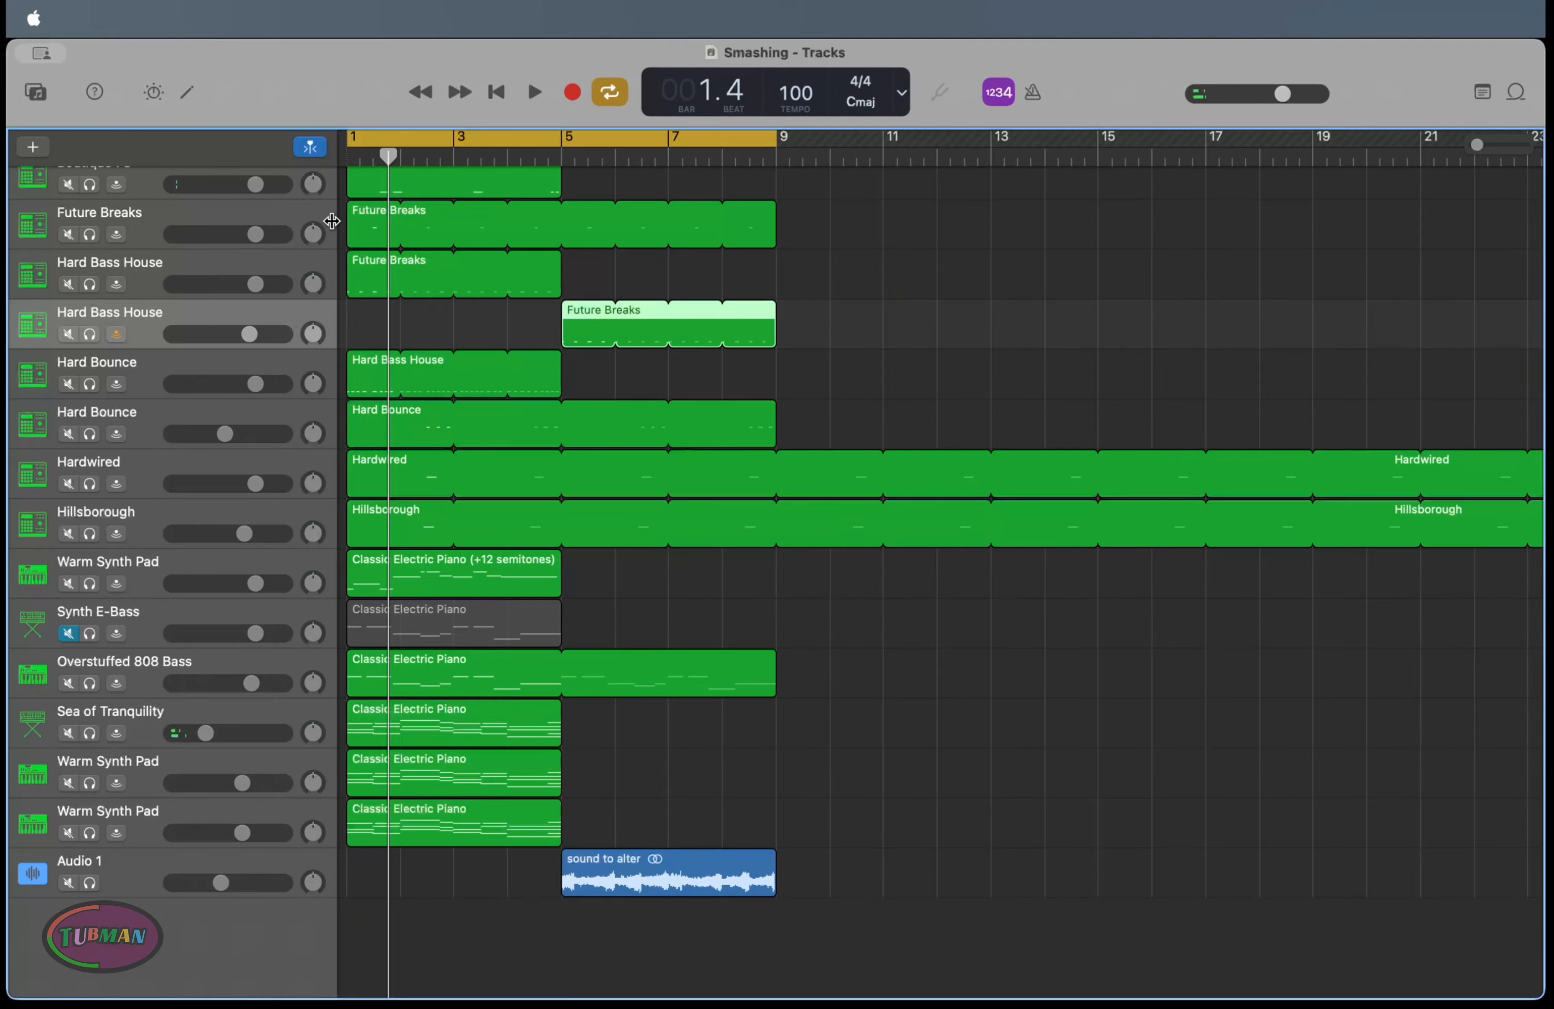
Review the full arrangement over bars 1–9, checking all tracks from the top Boutique 78 track down to Audio 1
{"action": "mouse_move", "coordinate": [390, 160]}
{"action": "left_mouse_down"}
{"action": "mouse_move", "coordinate": [485, 152]}
{"action": "mouse_move", "coordinate": [414, 164]}
{"action": "left_mouse_up"}
{"action": "scroll", "coordinate": [528, 343], "scroll_direction": "up", "scroll_amount": 5}
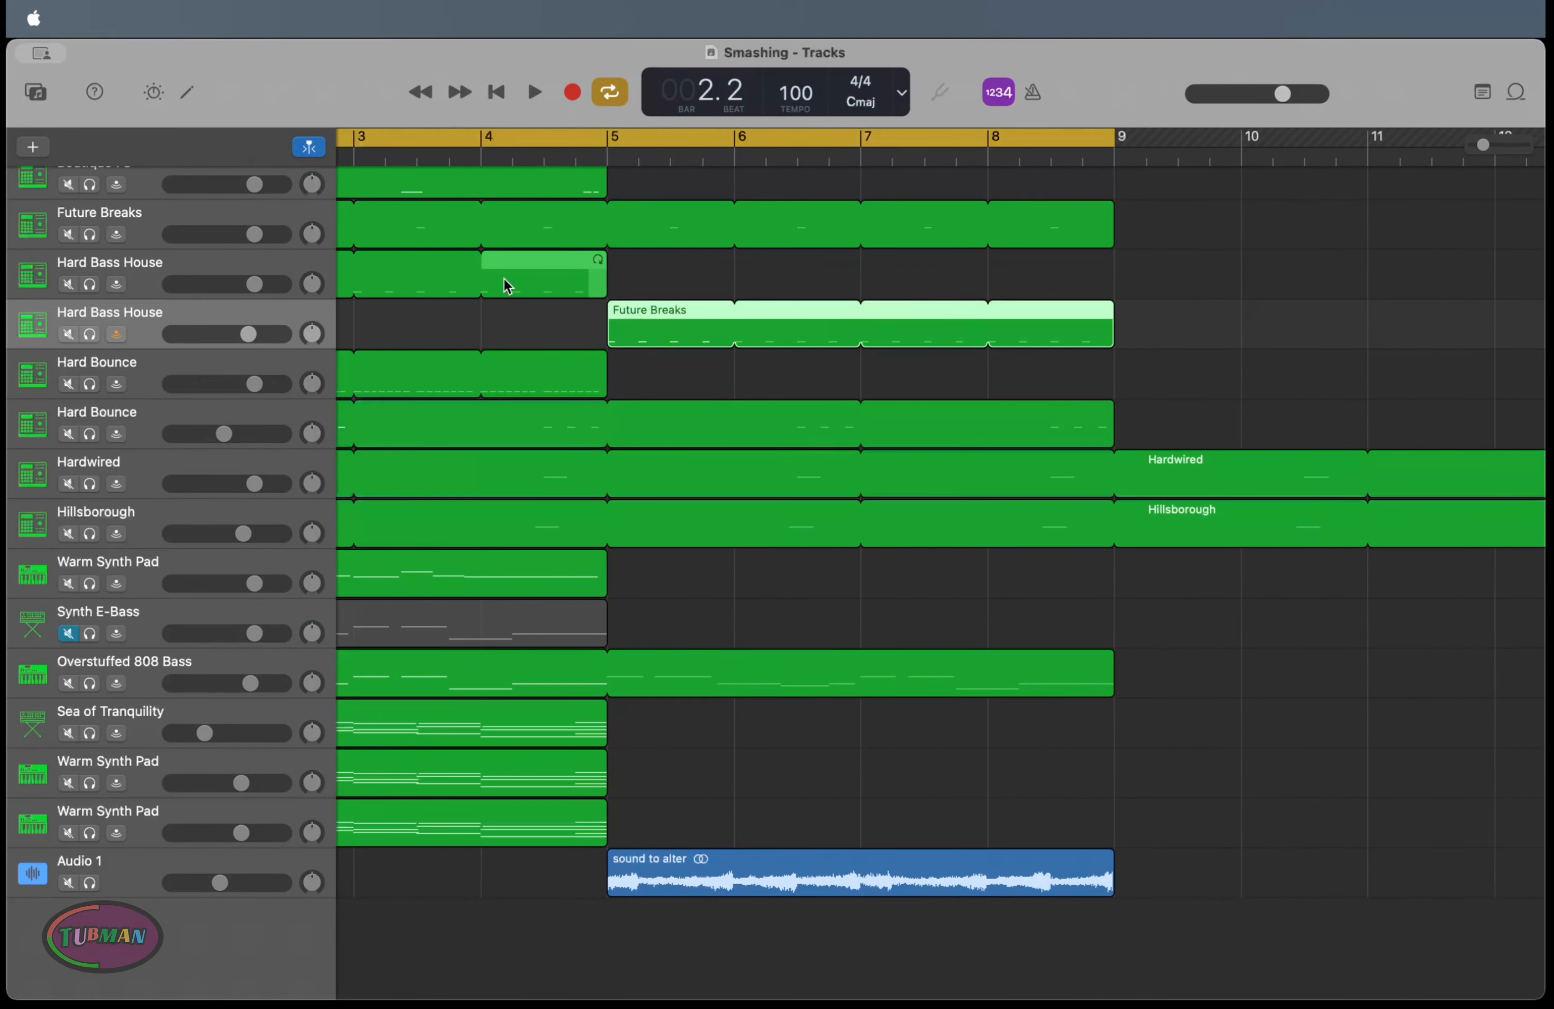
{"action": "scroll", "coordinate": [503, 280], "scroll_direction": "up", "scroll_amount": 5}
{"action": "scroll", "coordinate": [504, 280], "scroll_direction": "down", "scroll_amount": 3}
{"action": "scroll", "coordinate": [503, 278], "scroll_direction": "down", "scroll_amount": 1}
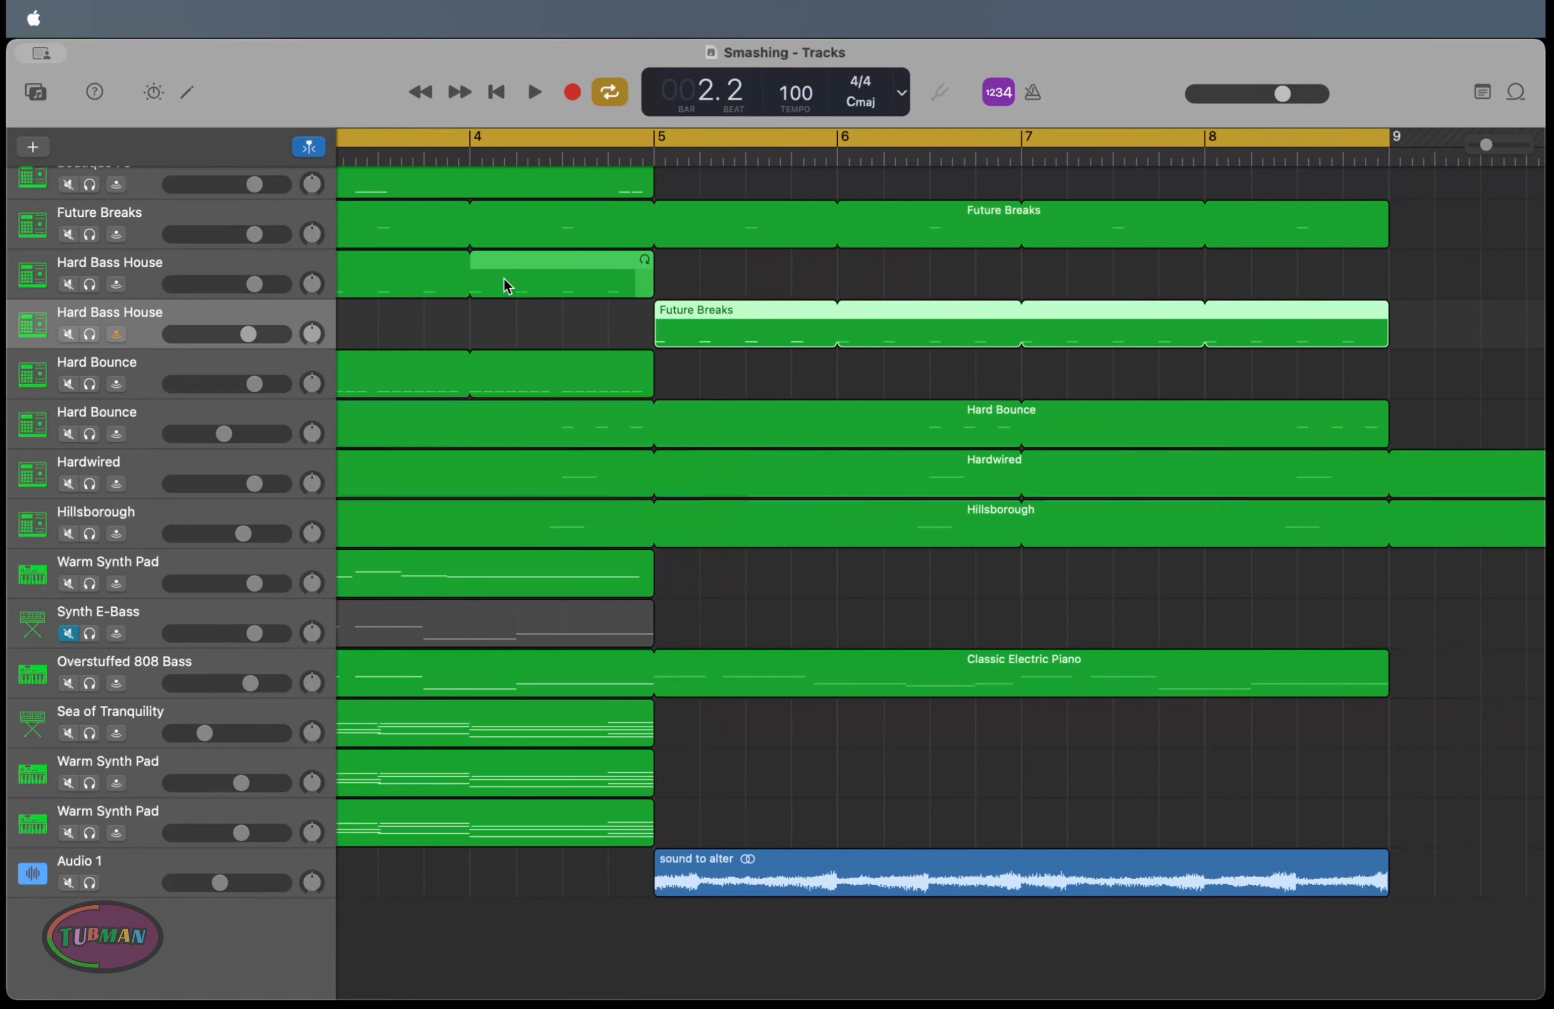
{"action": "scroll", "coordinate": [503, 278], "scroll_direction": "up", "scroll_amount": 1}
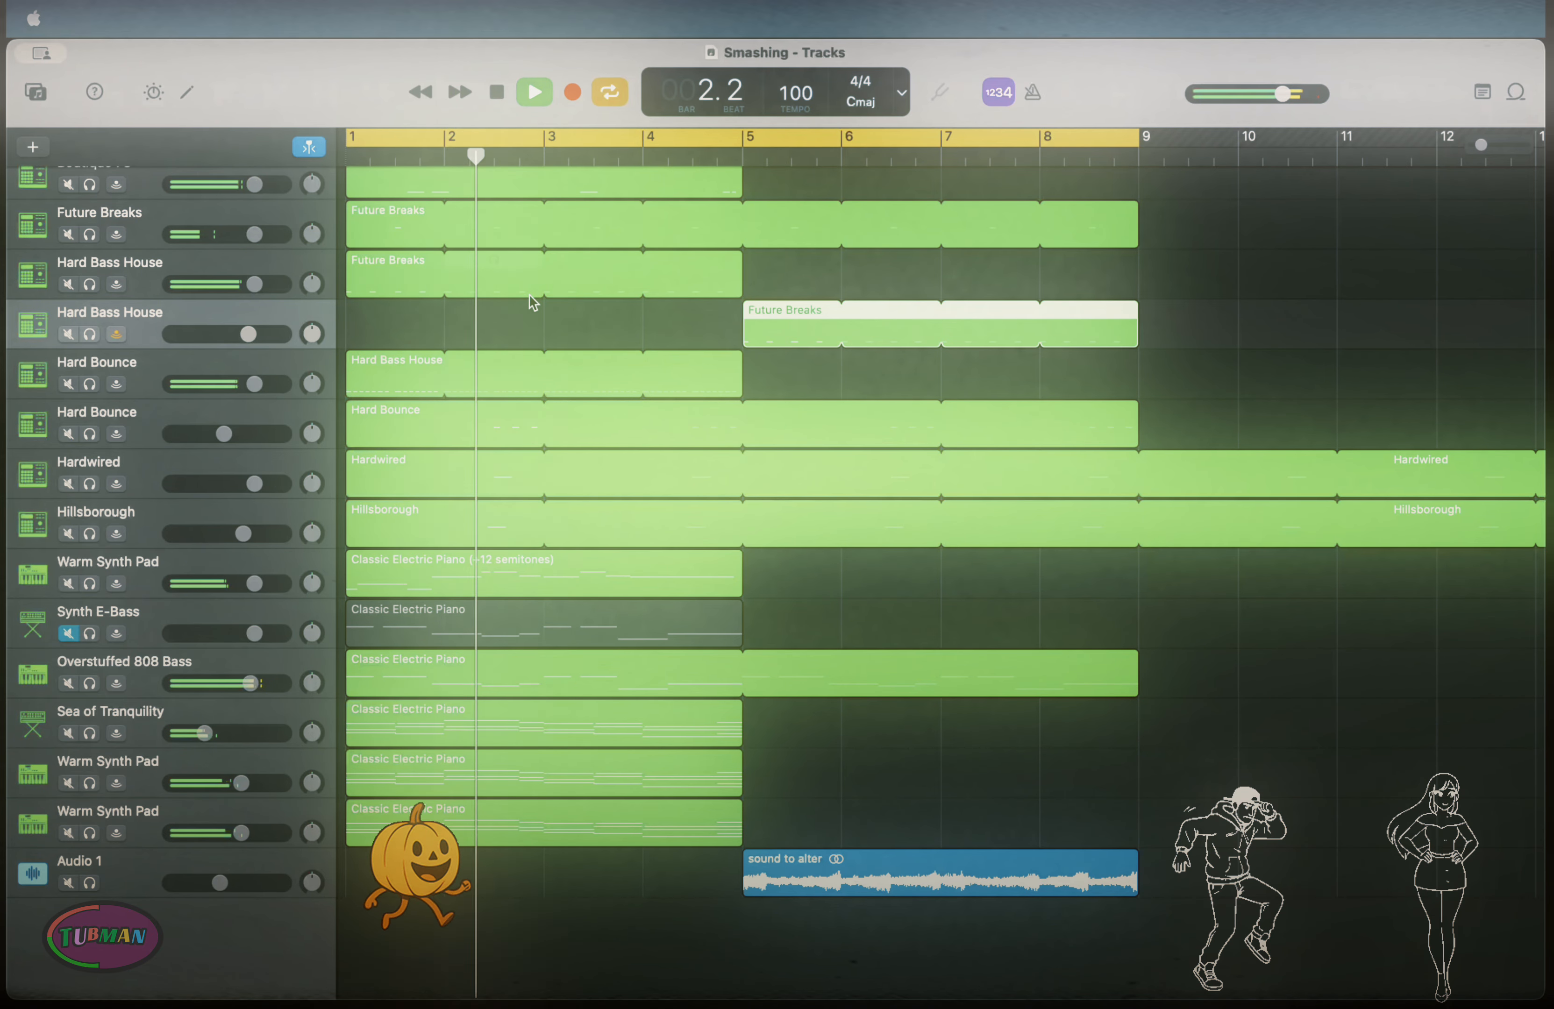
{"action": "scroll", "coordinate": [529, 294], "scroll_direction": "up", "scroll_amount": 2}
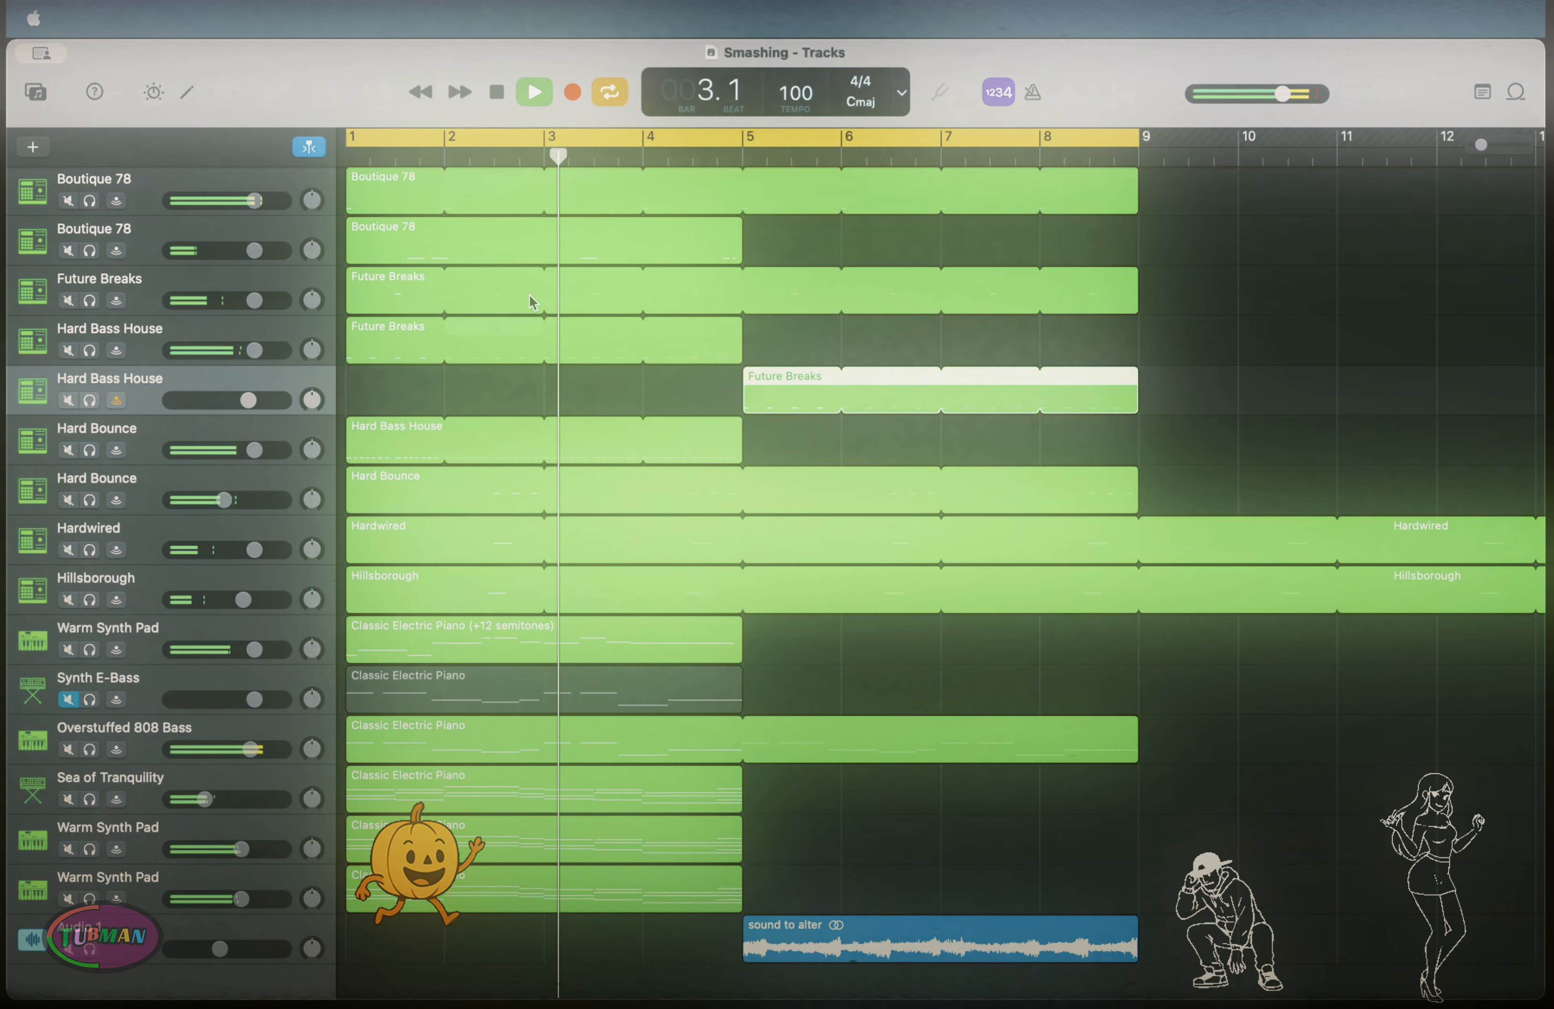